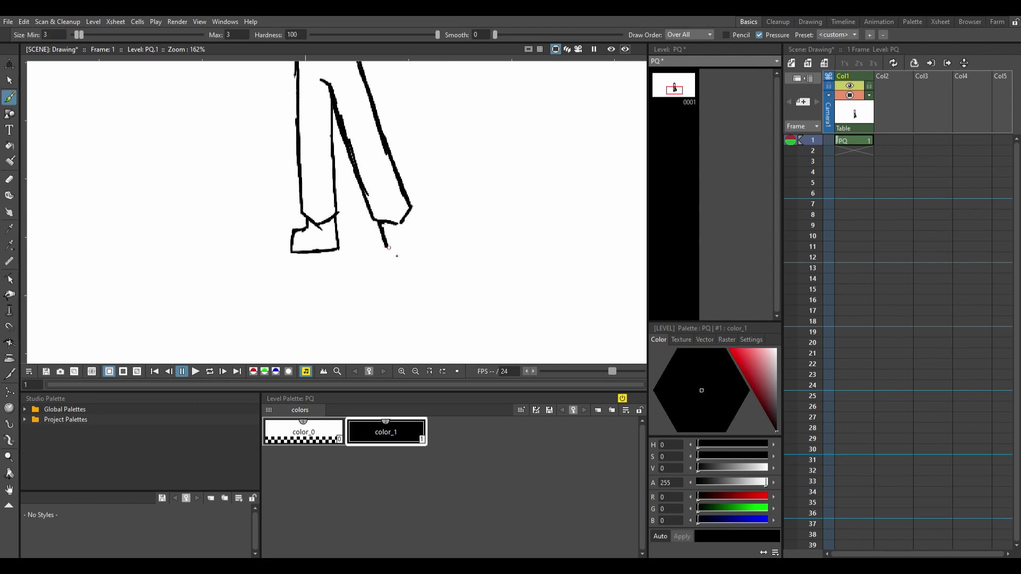
Step: Redraw the sketched figure's right leg closer to the left leg and start its foot
key("a")
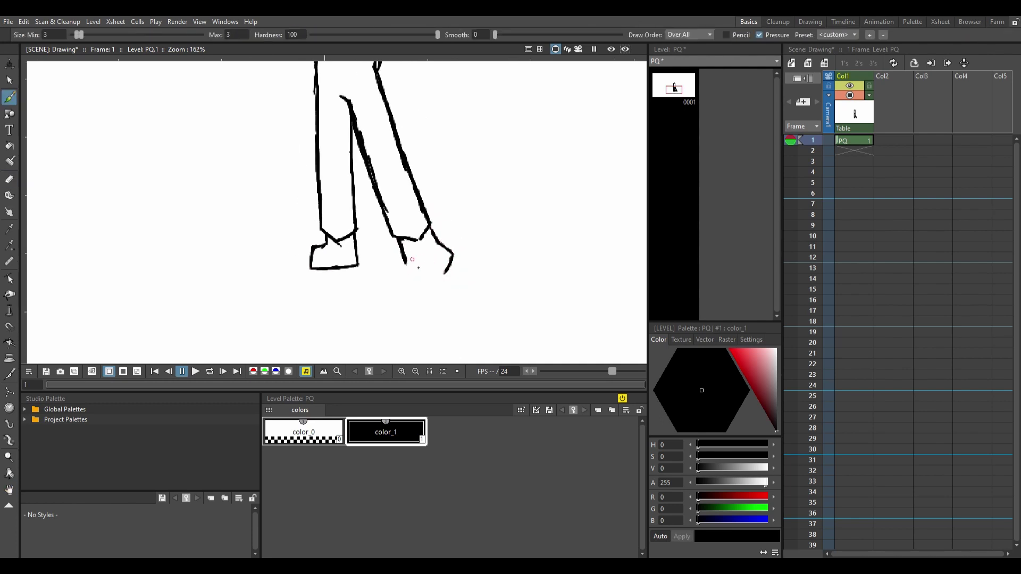
key("b")
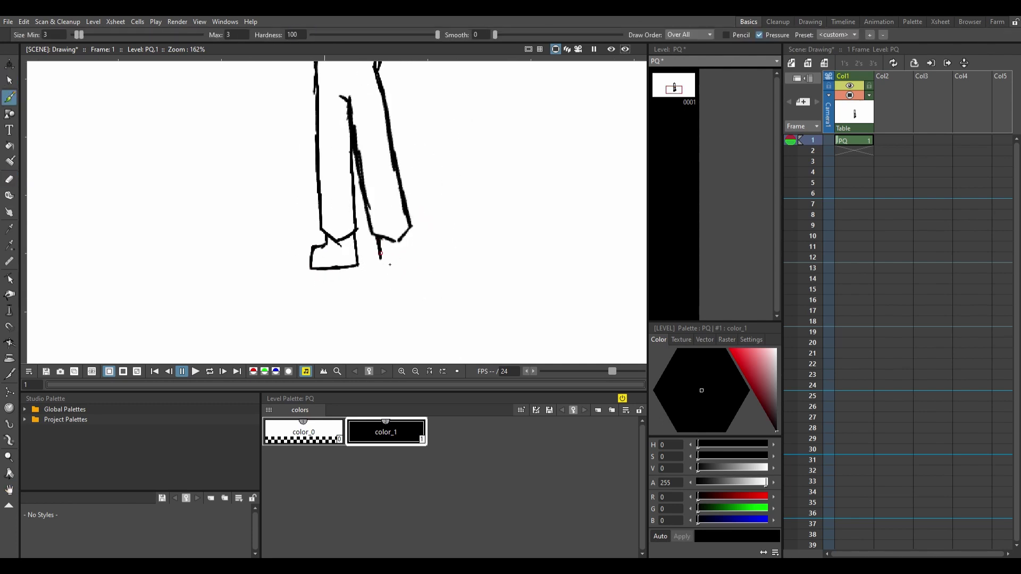
Step: Sketch the torso above the legs with a straight waistline, rounded shoulders and circular shoulder joints
scroll(423, 266, "up", 5)
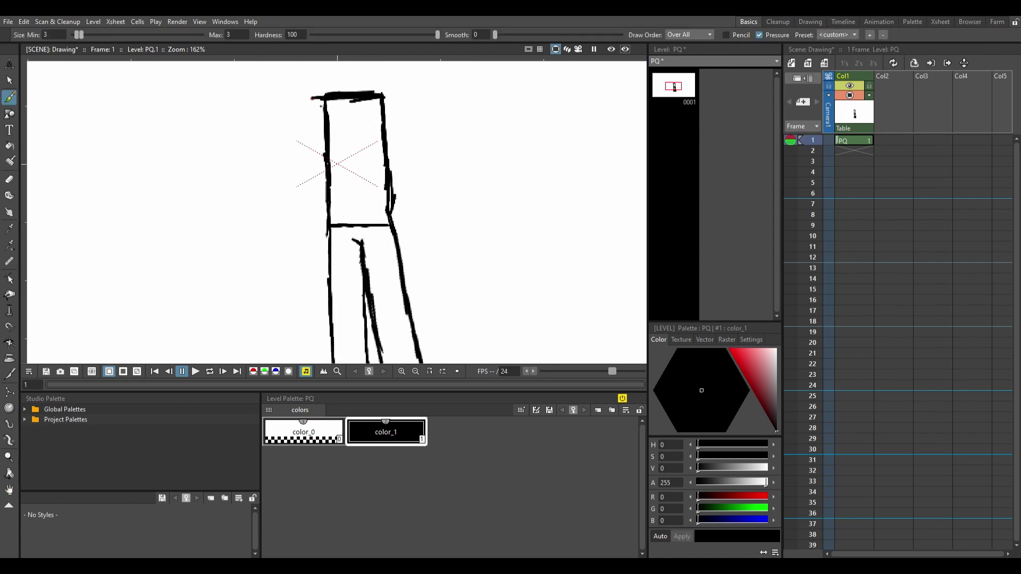
scroll(392, 142, "up", 2)
left_click_drag(380, 140, 345, 153)
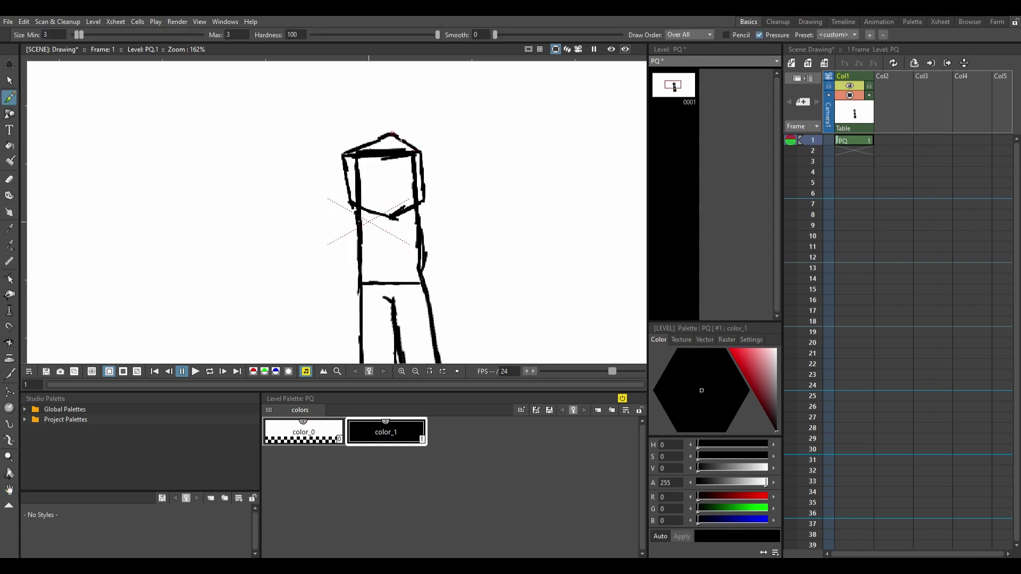
key("a")
scroll(399, 159, "down", 3)
mouse_move(327, 116)
left_mouse_down()
mouse_move(401, 114)
mouse_move(406, 155)
left_mouse_up()
scroll(346, 118, "up", 2)
key("b")
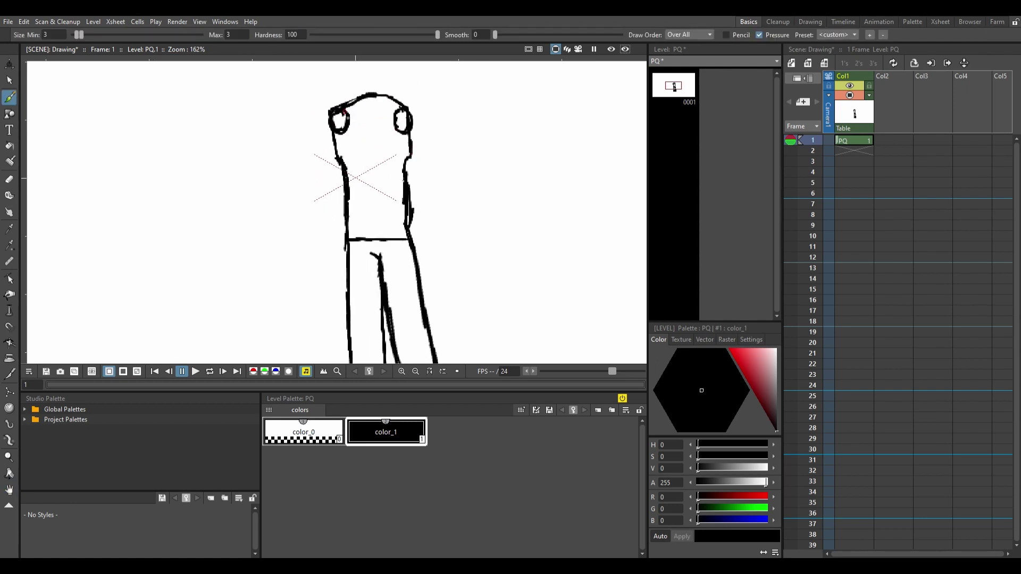
Step: Sketch the outer line of the right arm hanging from the shoulder, with a small circle for the wrist
scroll(485, 210, "right", 2)
mouse_move(396, 111)
left_mouse_down()
mouse_move(427, 144)
mouse_move(434, 171)
mouse_move(447, 165)
left_mouse_up()
key("a")
scroll(453, 212, "down", 1)
key("b")
mouse_move(433, 132)
left_mouse_down()
mouse_move(446, 149)
mouse_move(428, 145)
mouse_move(402, 98)
left_mouse_up()
key("a")
key("b")
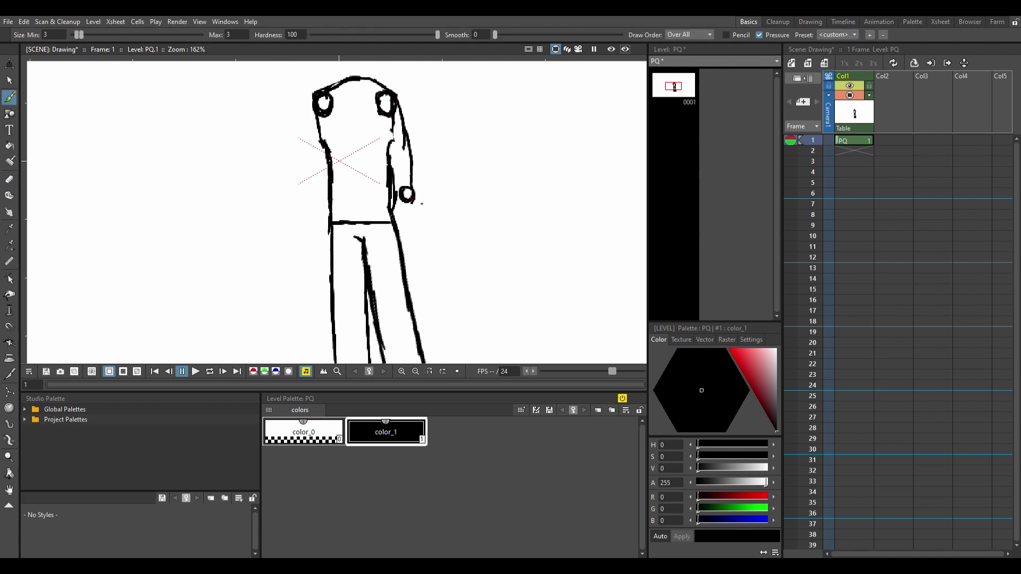
Step: Erase the wrist circle and draw the inner line of the right arm
key("a")
key("b")
scroll(424, 212, "down", 3)
key("a")
left_click_drag(409, 133, 401, 152)
key("b")
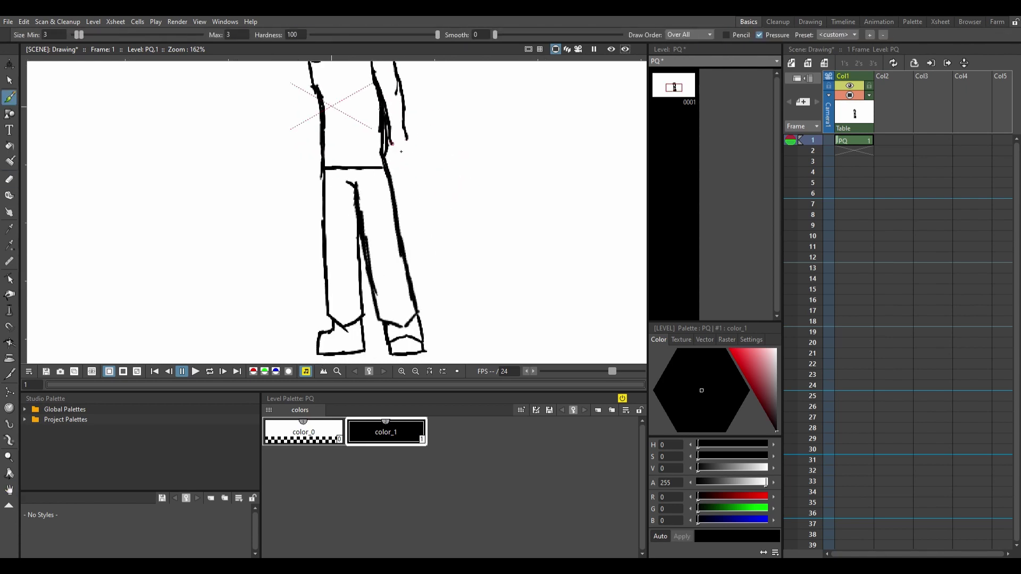
Step: Sketch the left arm hanging straight down beside the torso
scroll(399, 162, "up", 3)
scroll(372, 133, "left", 3)
scroll(387, 177, "down", 3)
left_click_drag(375, 162, 370, 223)
scroll(372, 212, "up", 3)
key("a")
key("b")
Step: Sketch the right hand as a four-sided block below the wrist
scroll(404, 202, "down", 3)
scroll(425, 202, "right", 2)
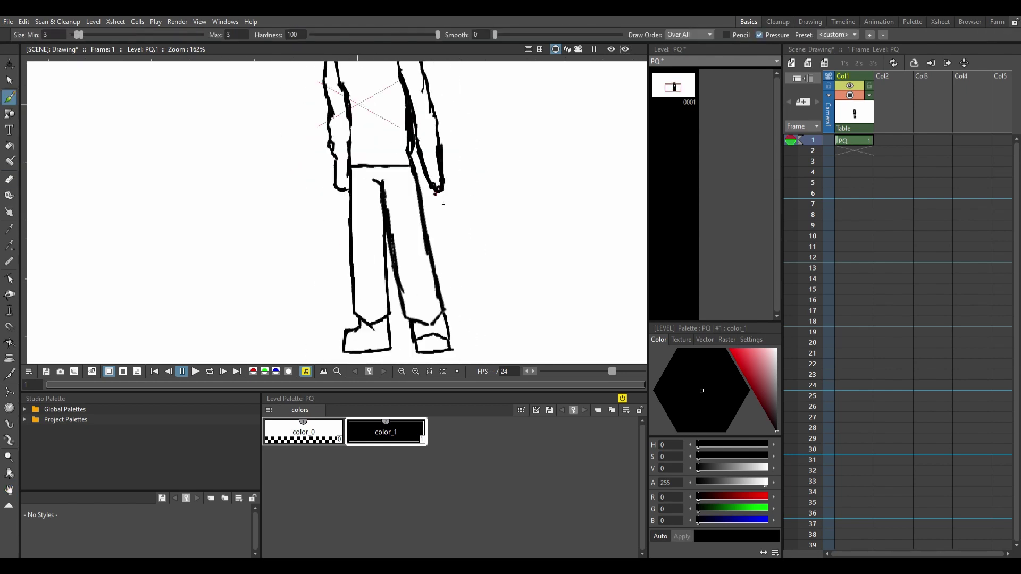
left_click_drag(459, 252, 480, 258)
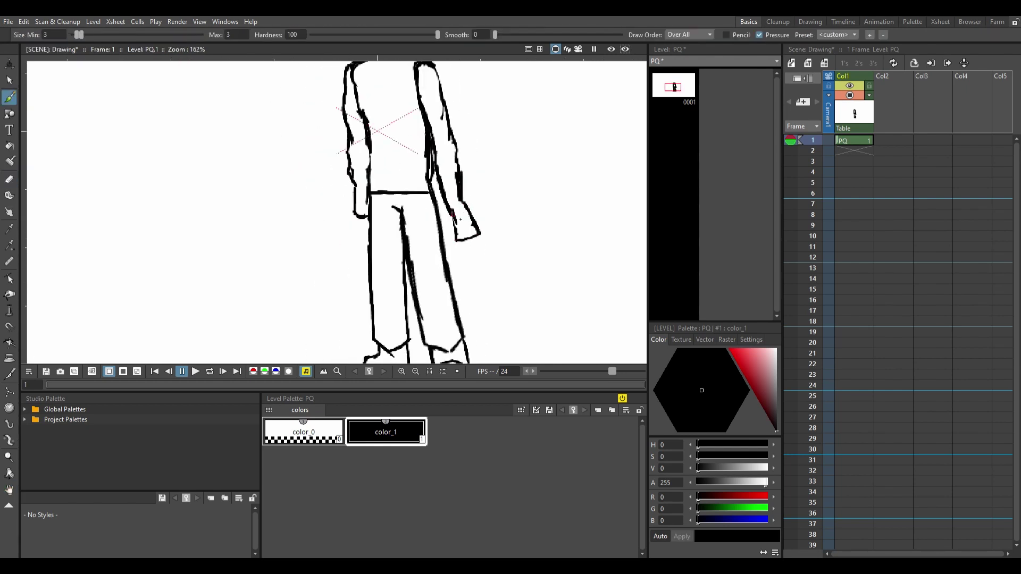
Step: Replace the left forearm with one extended horizontally outward from the elbow, ending in a block hand
left_click_drag(425, 213, 489, 213)
left_click_drag(430, 142, 488, 174)
key("b")
key("ctrl+z")
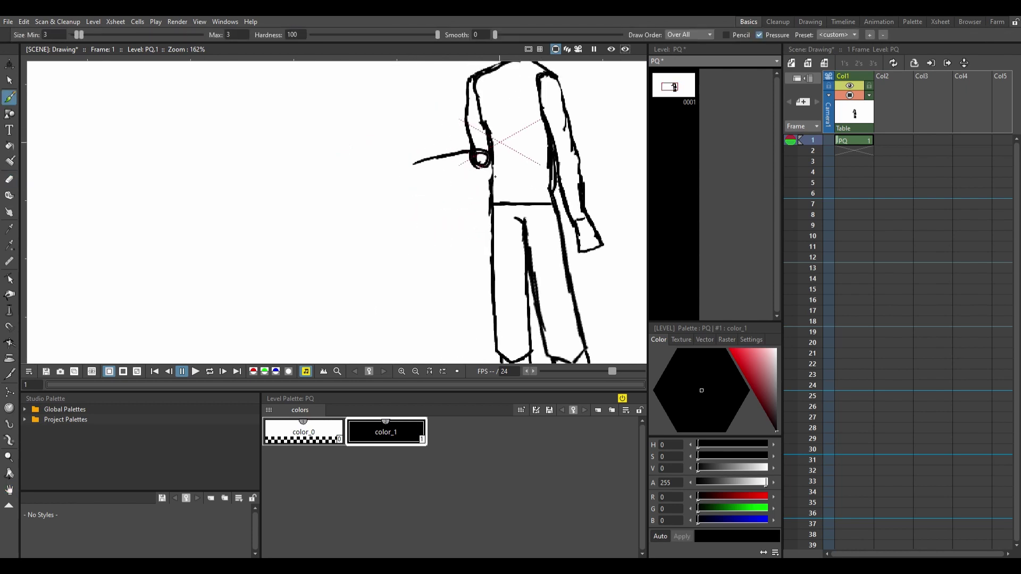
left_click_drag(421, 175, 410, 194)
key("a")
left_click_drag(462, 176, 476, 184)
key("b")
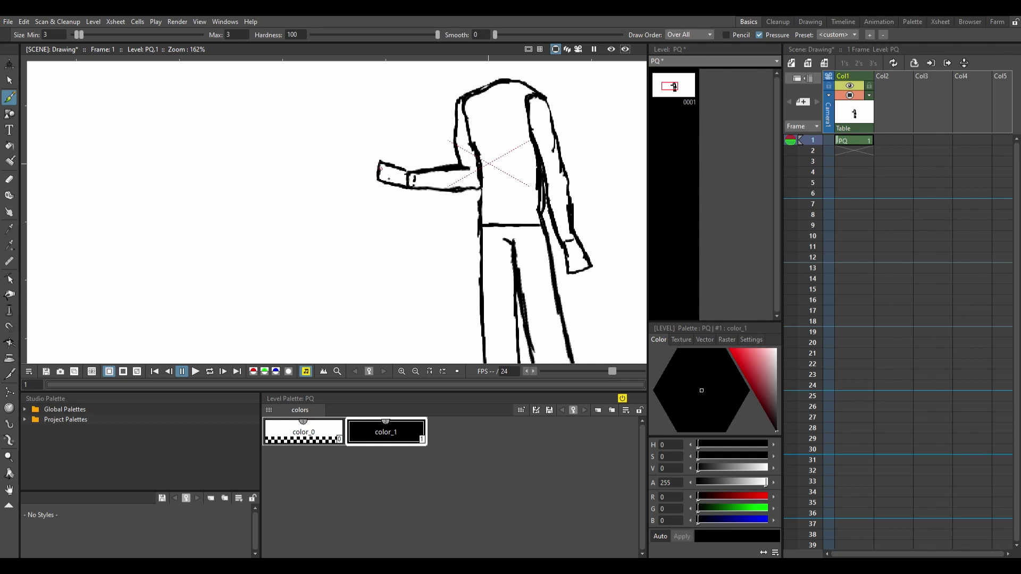
Step: Redraw the left arm sloping down and outward, and sketch a small crested bird on its shoulder
key("ctrl+z")
key("s")
mouse_move(402, 159)
left_mouse_down()
mouse_move(372, 218)
mouse_move(404, 155)
left_mouse_up()
mouse_move(340, 133)
left_mouse_down()
mouse_move(324, 144)
mouse_move(356, 119)
mouse_move(359, 144)
left_mouse_up()
key("a")
scroll(483, 142, "down", 5)
key("b")
scroll(418, 114, "up", 5)
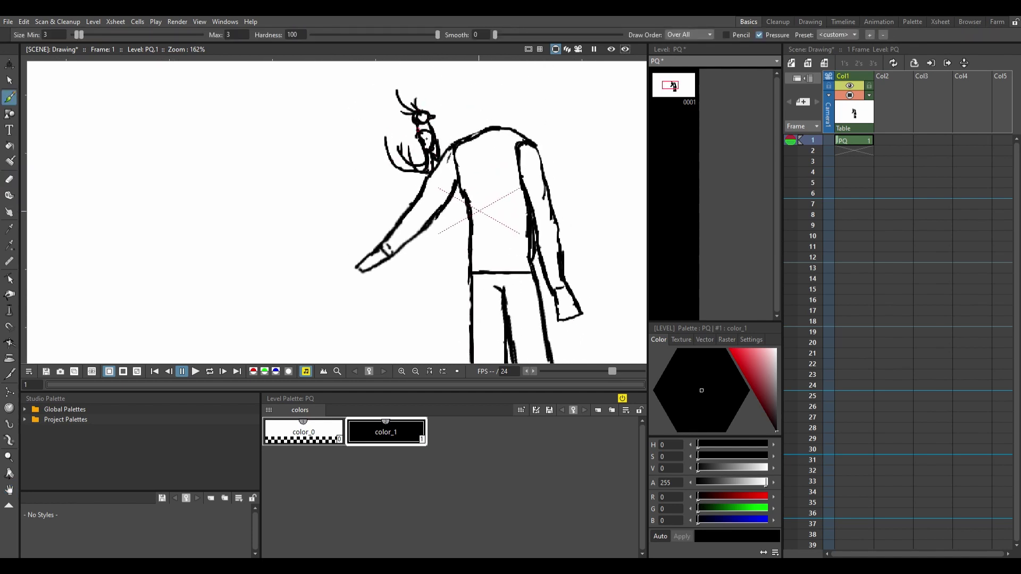
Step: Draw a curved neckline at the top of the torso and set the brush smoothing to 50
left_click_drag(477, 143, 378, 208)
scroll(455, 212, "down", 5)
scroll(496, 278, "up", 5)
key("ctrl+z")
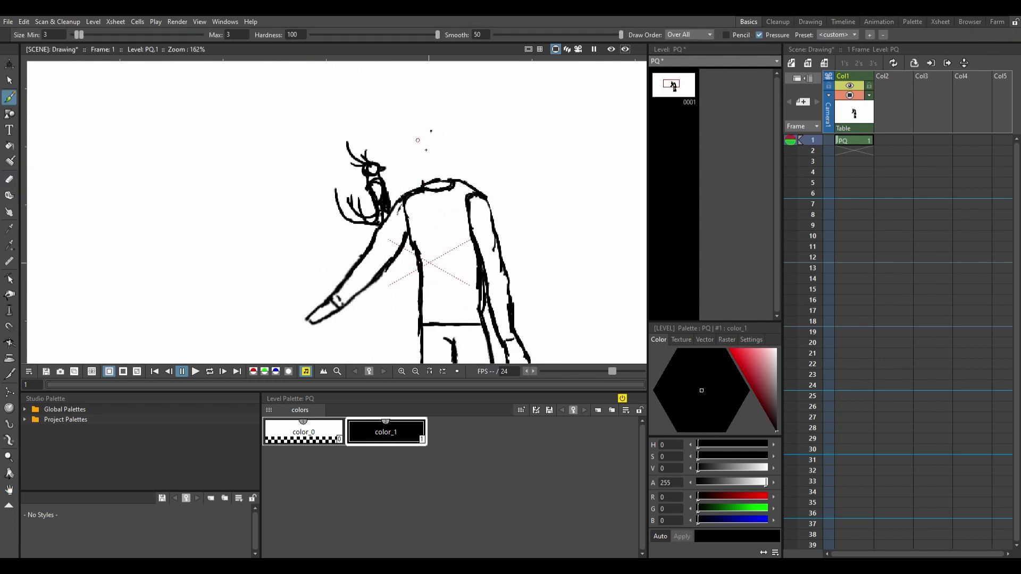
Step: Draw a circle for the head above the neckline, with crossed guide lines inside it
left_click_drag(429, 110, 425, 110)
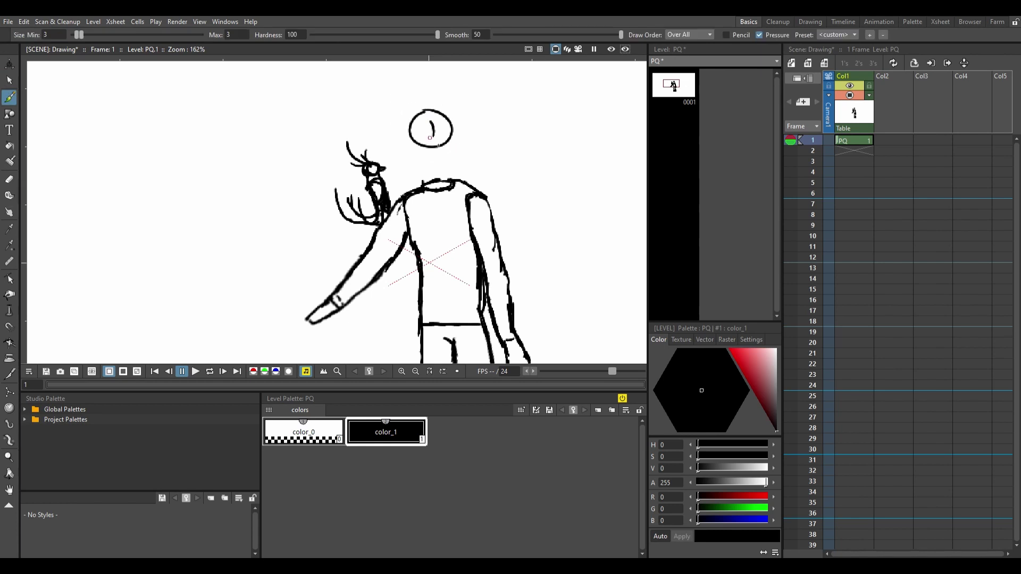
key("ctrl+z")
left_click_drag(394, 149, 394, 158)
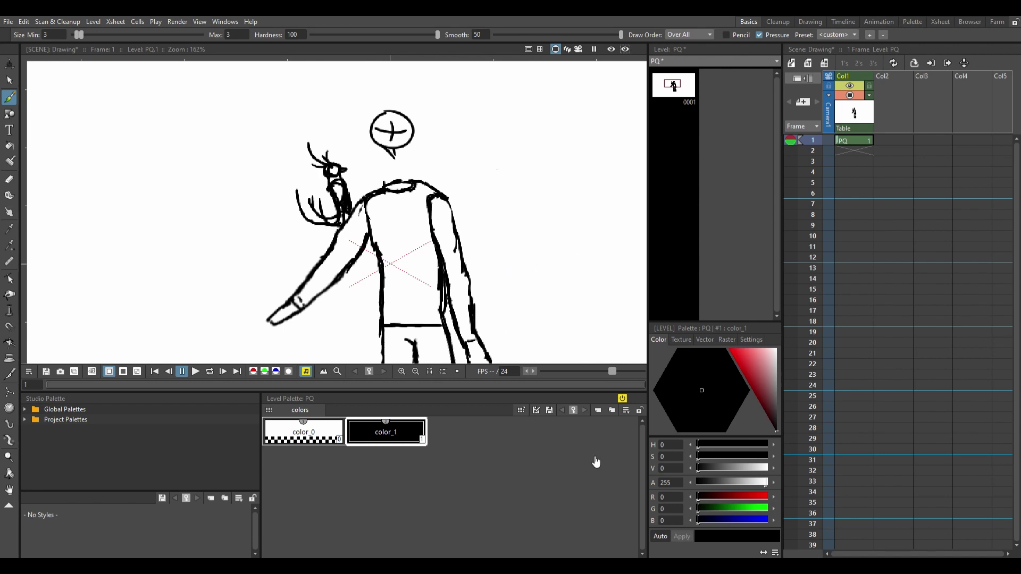
Step: Erase the small chin mark and draw an angular jaw below the head circle
scroll(416, 154, "up", 4)
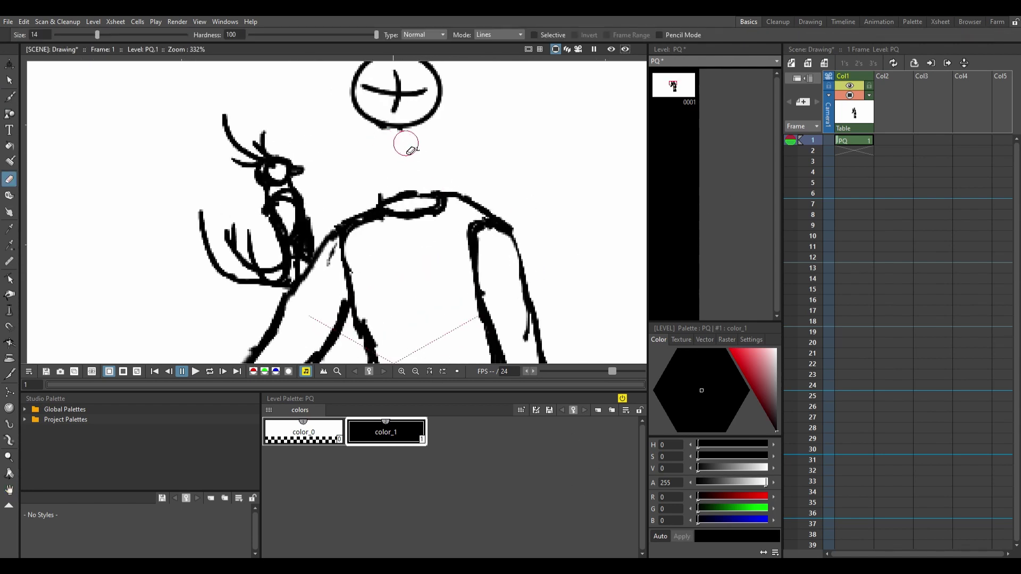
key("ctrl+z")
left_click_drag(441, 137, 437, 168)
key("ctrl+z")
left_click_drag(362, 160, 435, 176)
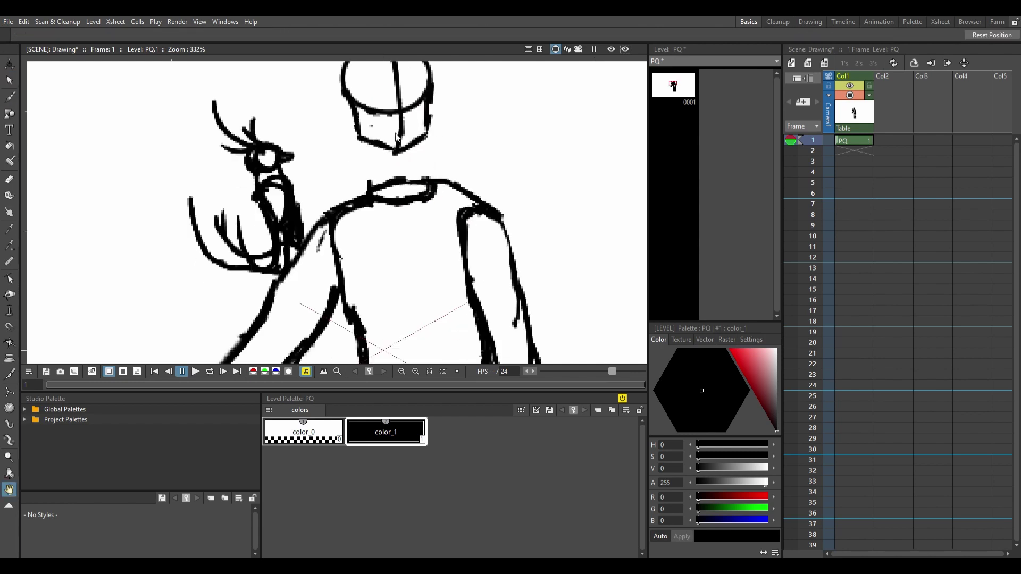
Step: Remove the guide lines and chin inside the head and connect it to the torso with two neck lines
key("ctrl+z")
left_click_drag(385, 198, 384, 243)
key("a")
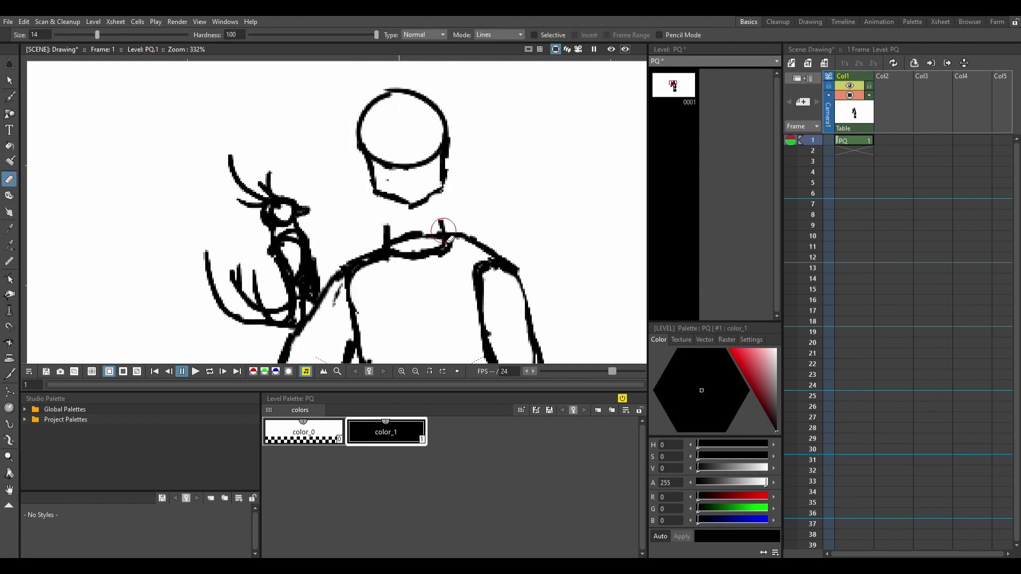
key("b")
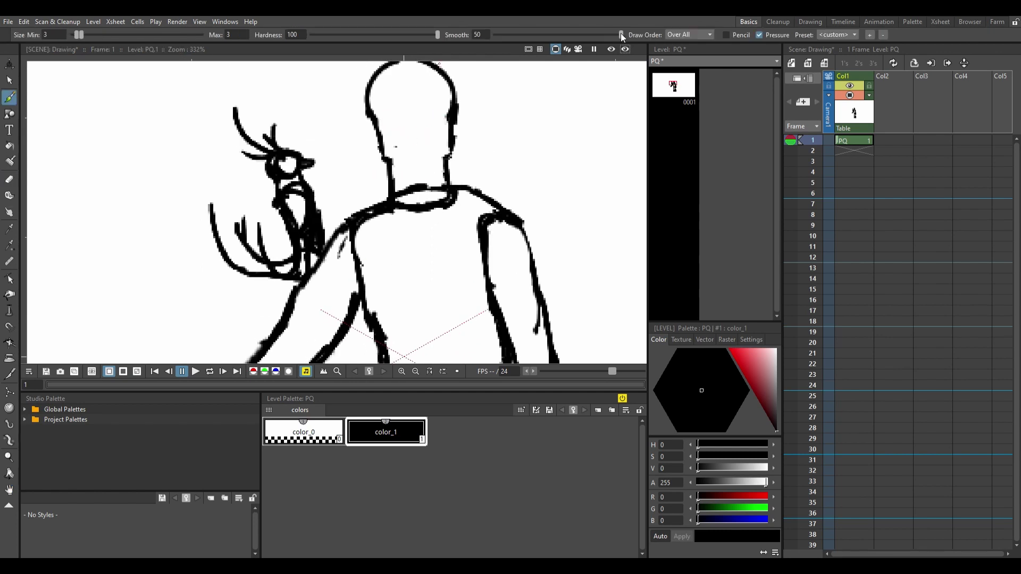
Step: Draw a spiky hair outline with the brush smoothing at 0, and erase the skull outline inside it
left_click_drag(620, 35, 495, 35)
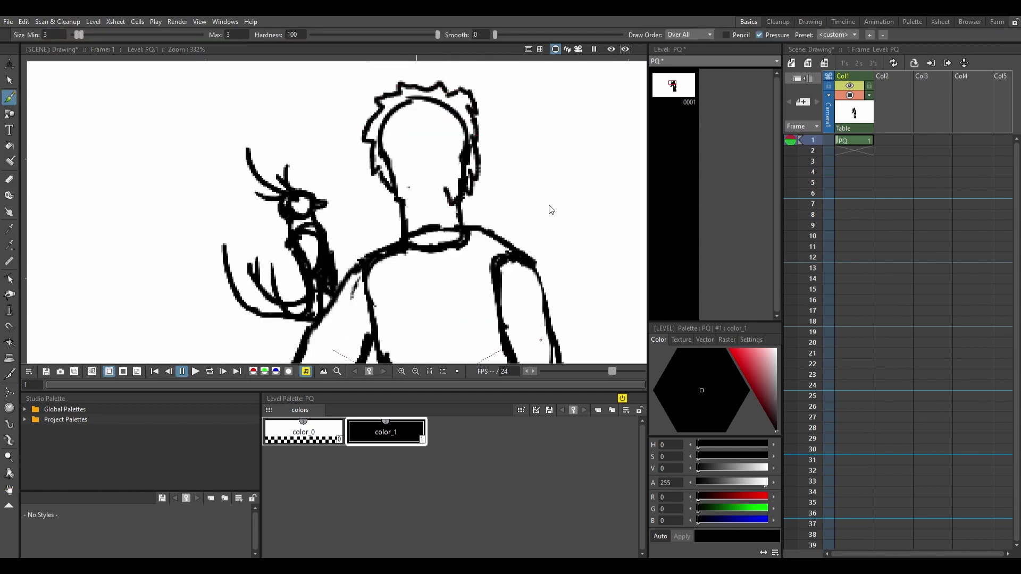
key("e")
left_click_drag(379, 173, 396, 132)
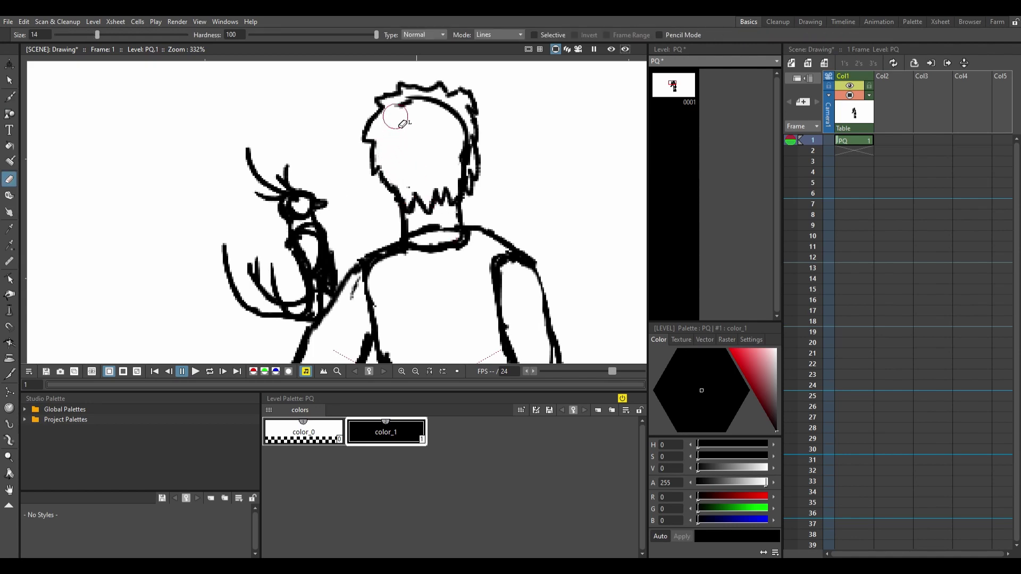
left_click_drag(460, 133, 431, 154)
Step: Select the figure with its bird and move it to the left part of the camera frame
scroll(430, 154, "down", 5)
scroll(424, 278, "up", 2)
scroll(372, 212, "down", 4)
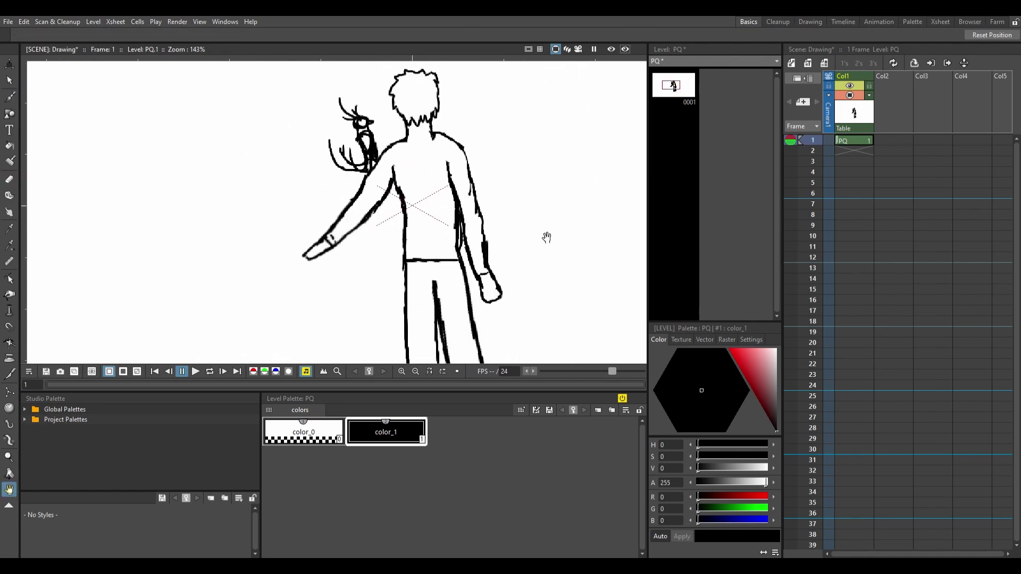
key("s")
left_click_drag(463, 215, 298, 257)
scroll(299, 257, "up", 5)
key("space")
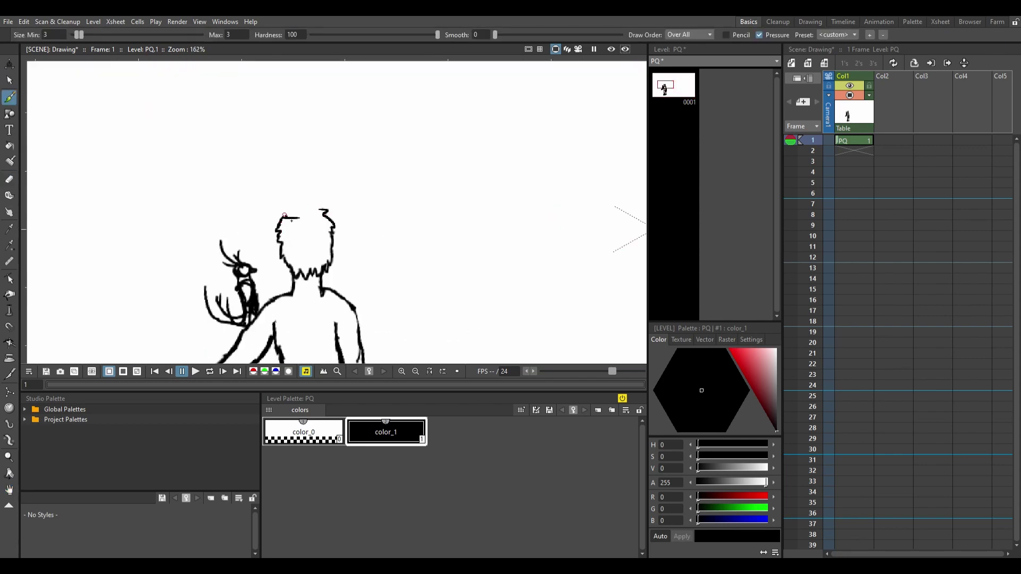
Step: Redraw the missing top of the hair and add short strand marks inside it
left_click_drag(329, 296, 328, 248)
key("b")
key("space")
left_click_drag(326, 192, 325, 152)
scroll(324, 154, "down", 3)
scroll(324, 161, "up", 4)
scroll(323, 161, "down", 6)
Step: Go to the empty frame 2 and show the frame 1 sketch as onion skin
key("space")
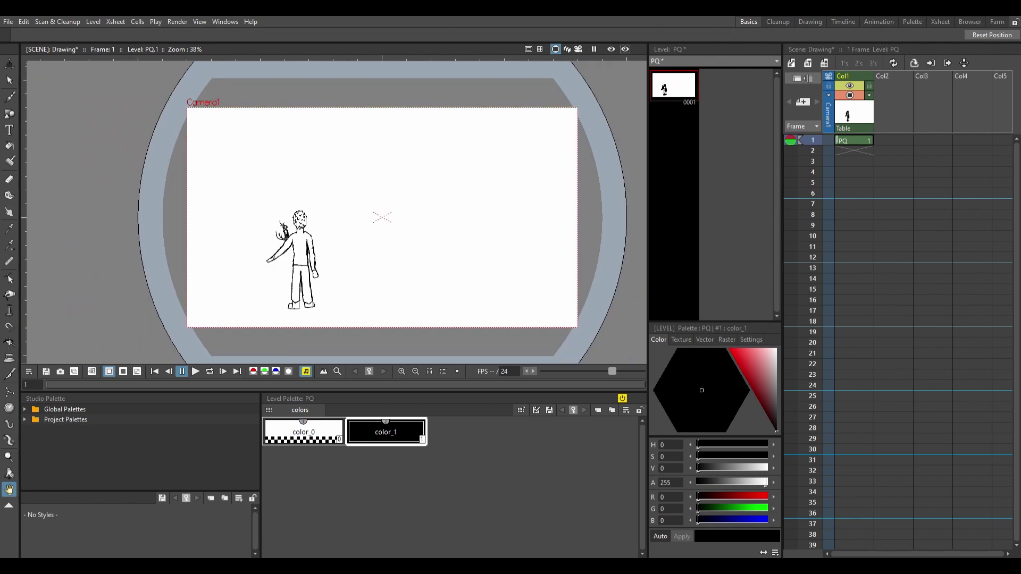
key("b")
key("Down")
scroll(399, 167, "up", 4)
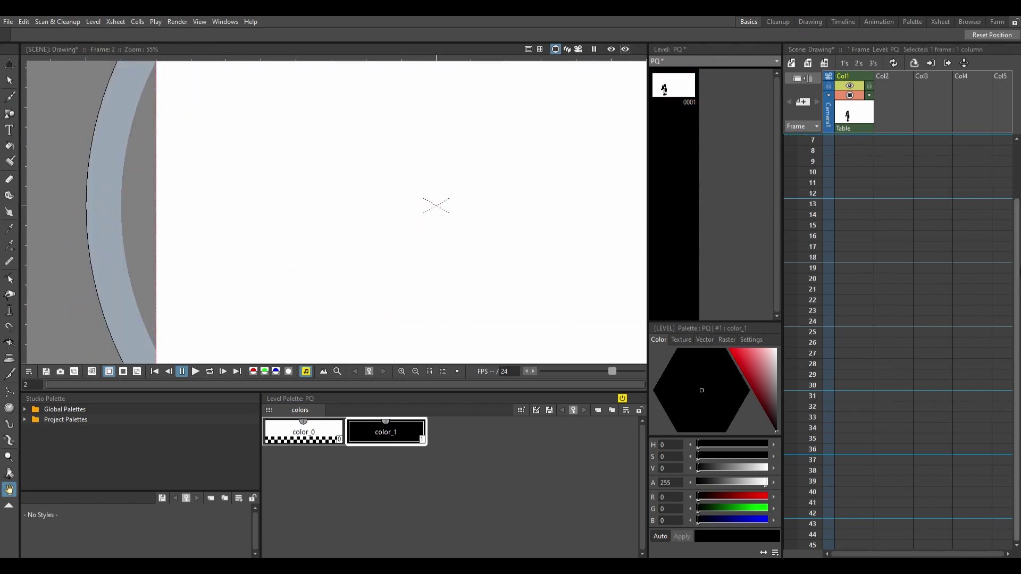
scroll(395, 167, "up", 4)
Step: Draw the coat's shoulders, sides, waistline and flared hem over the sketch with the brush smoothing at 50
left_click_drag(361, 138, 330, 141)
mouse_move(333, 217)
left_mouse_down()
mouse_move(325, 165)
mouse_move(338, 181)
mouse_move(350, 161)
mouse_move(321, 223)
mouse_move(392, 201)
left_mouse_up()
key("e")
key("b")
left_click_drag(427, 126, 460, 296)
key("e")
key("h")
mouse_move(420, 69)
left_mouse_down()
mouse_move(428, 226)
mouse_move(380, 50)
mouse_move(392, 133)
left_mouse_up()
key("b")
mouse_move(420, 90)
left_mouse_down()
mouse_move(447, 226)
mouse_move(409, 228)
left_mouse_up()
Step: Draw both coat sleeves over the sketched arms, closing each at the wrist
key("h")
left_click_drag(401, 126, 419, 77)
key("b")
mouse_move(463, 175)
left_mouse_down()
mouse_move(488, 354)
mouse_move(478, 321)
left_mouse_up()
key("h")
mouse_move(308, 131)
left_mouse_down()
mouse_move(472, 141)
mouse_move(404, 231)
left_mouse_up()
key("b")
left_click_drag(330, 200, 353, 257)
left_click_drag(353, 257, 455, 171)
key("h")
left_click_drag(352, 217, 333, 187)
key("b")
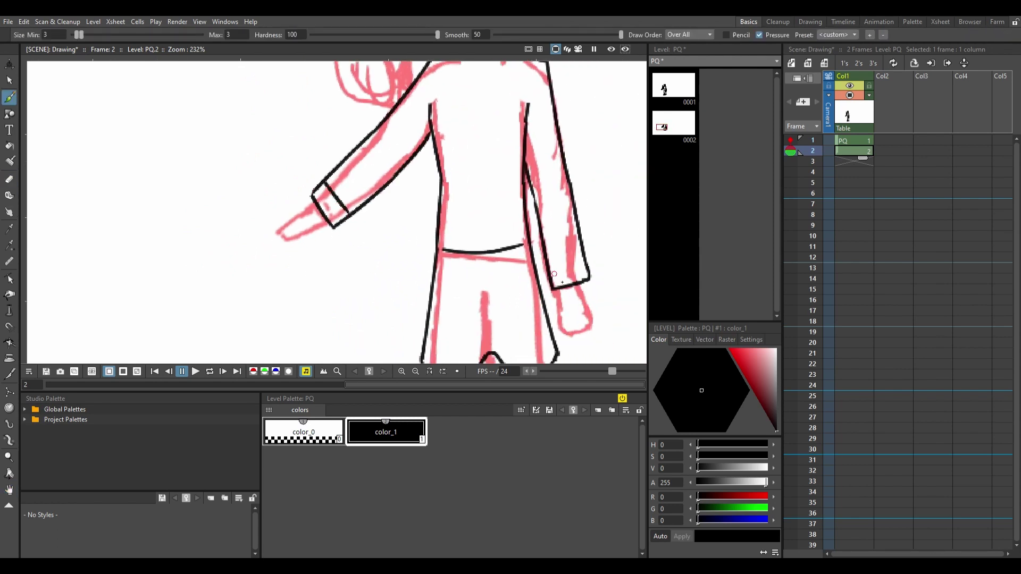
Step: Draw the turned-up cuff bands at the ends of both sleeves
key("h")
scroll(493, 213, "down", 5)
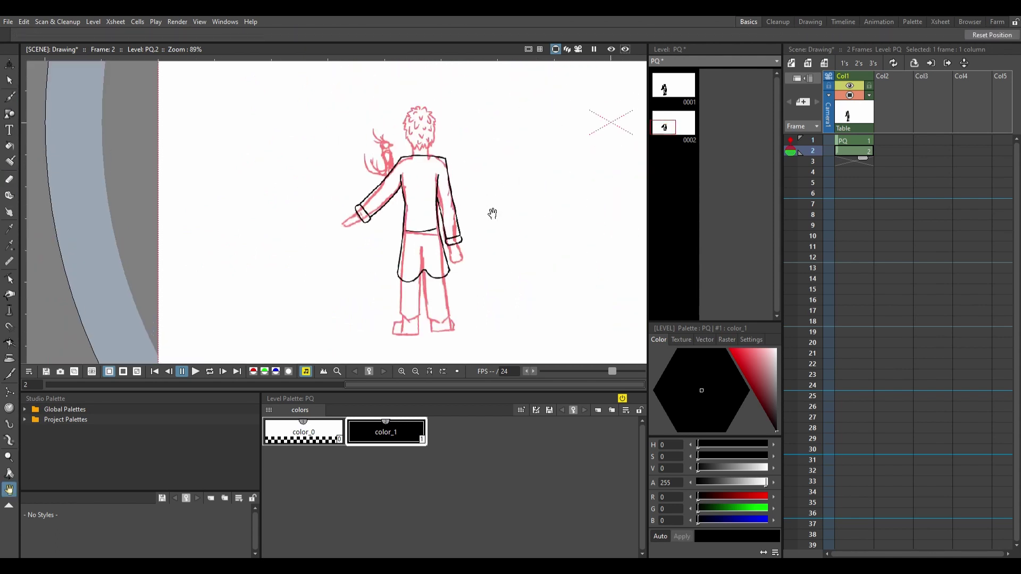
scroll(432, 315, "up", 3)
key("b")
left_click_drag(381, 254, 423, 305)
Step: Draw the left hand as a rounded mitten shape extending from its cuff
key("h")
left_click_drag(308, 138, 378, 209)
scroll(378, 200, "up", 3)
key("b")
left_click_drag(433, 229, 456, 250)
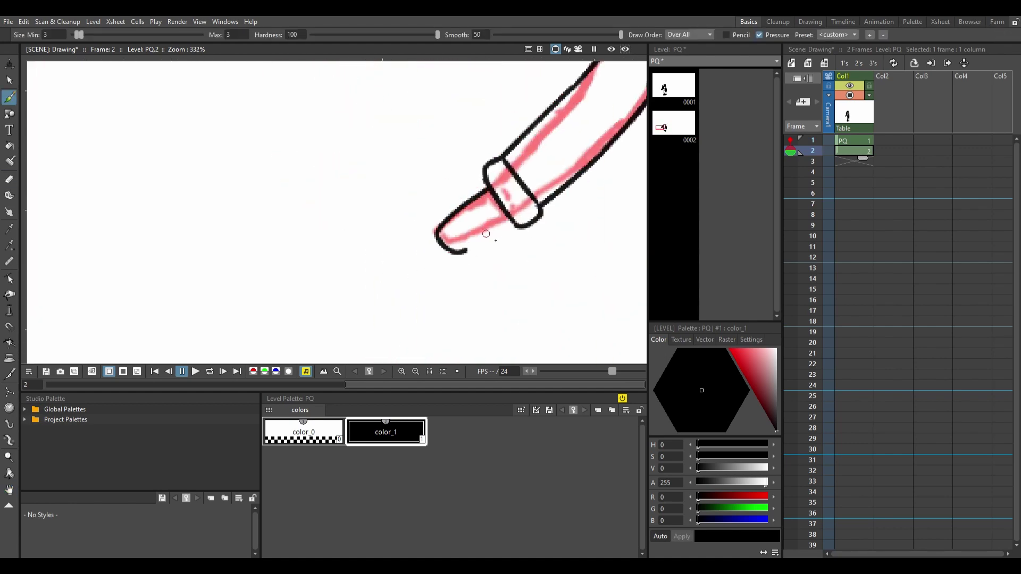
scroll(467, 245, "down", 3)
scroll(448, 319, "up", 3)
left_click_drag(488, 208, 444, 287)
Step: Draw the right hand below its cuff and reshape the coat's skirt with side nicks and a notched hem
mouse_move(250, 146)
left_mouse_down()
mouse_move(340, 244)
mouse_move(335, 218)
left_mouse_up()
key("h")
mouse_move(340, 96)
left_mouse_down()
mouse_move(319, 216)
mouse_move(355, 198)
left_mouse_up()
scroll(433, 237, "down", 3)
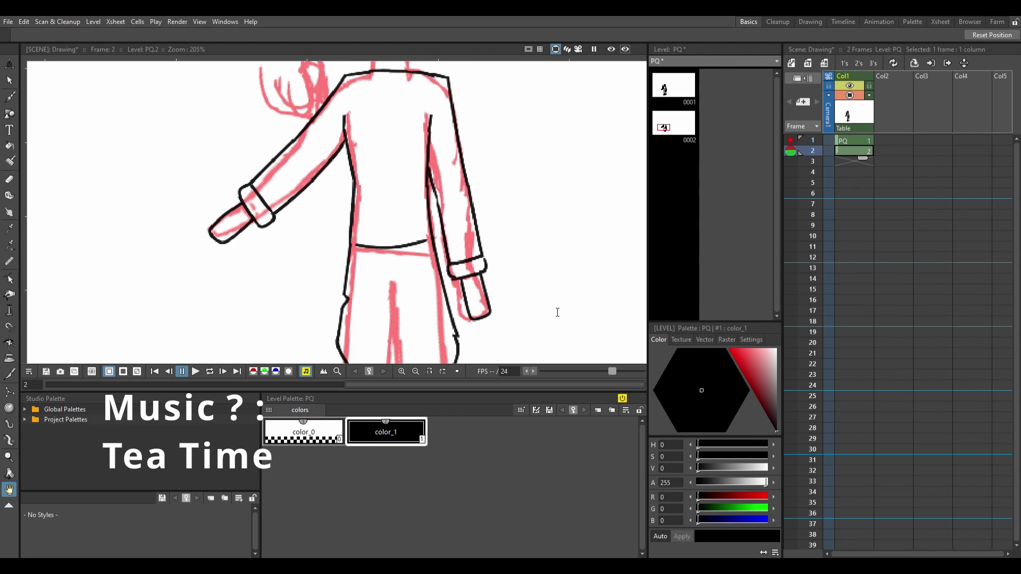
Step: Erase the coat's waistline on frame 2
mouse_move(566, 277)
left_mouse_down()
mouse_move(519, 212)
mouse_move(519, 129)
left_mouse_up()
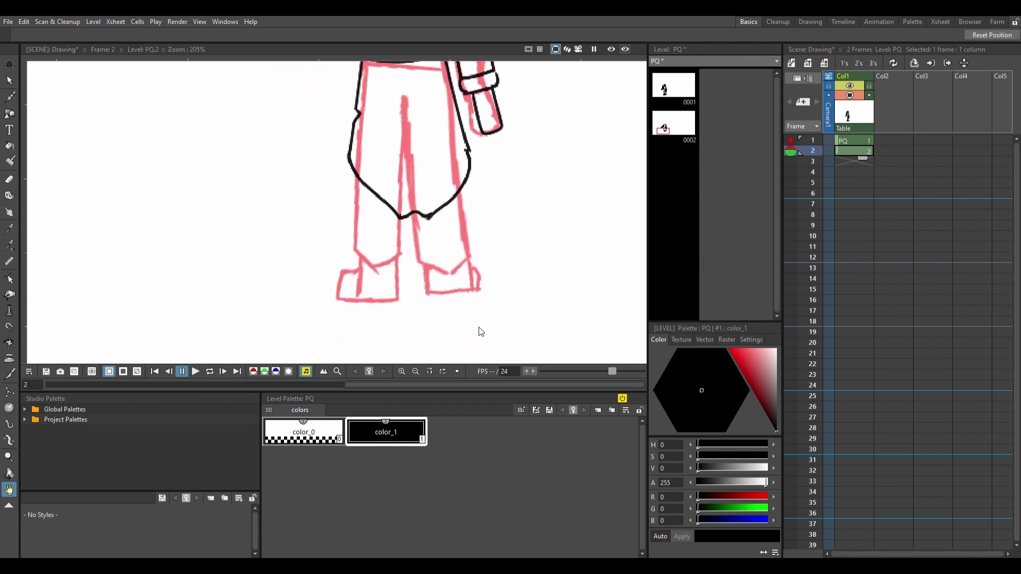
scroll(441, 239, "up", 4)
key("a")
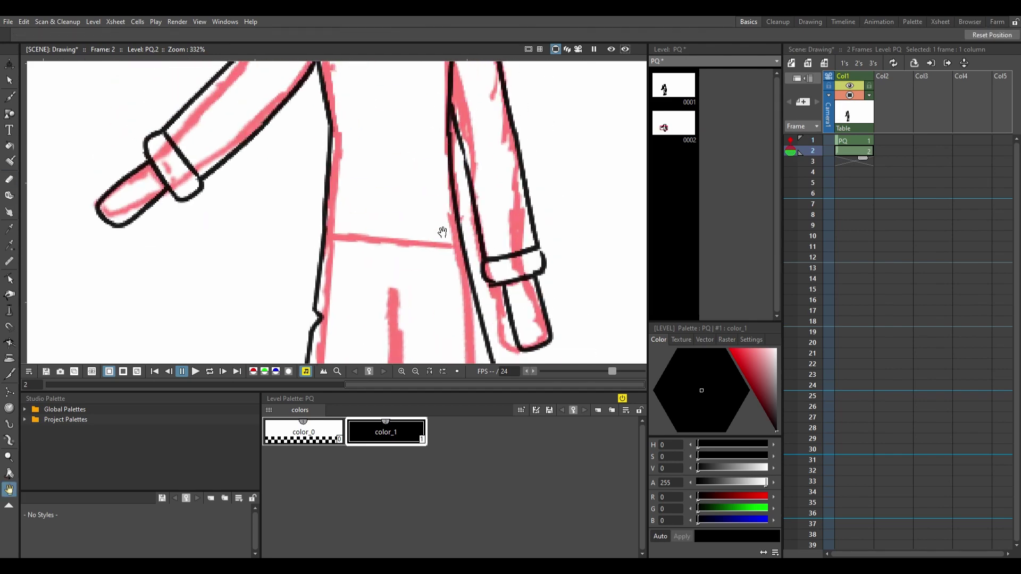
Step: Add a small nick to the lower edge of the left sleeve
key("space")
mouse_move(608, 262)
left_mouse_down()
mouse_move(496, 281)
mouse_move(509, 140)
left_mouse_up()
scroll(509, 140, "down", 1)
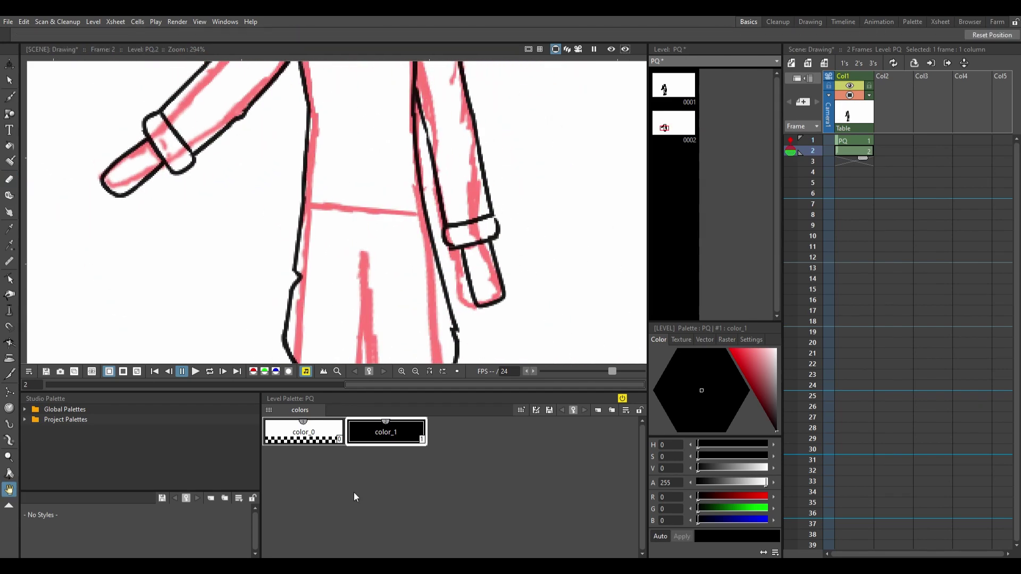
Step: Draw a raised collar around the neck on top of the coat's shoulder line
scroll(335, 213, "down", 4)
scroll(413, 196, "up", 6)
key("b")
left_click_drag(313, 138, 319, 198)
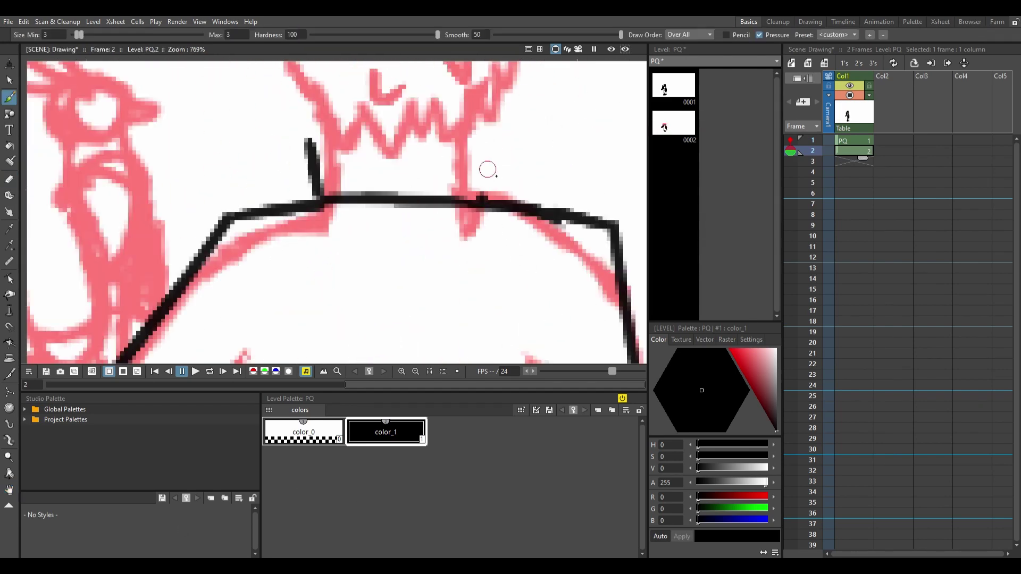
left_click_drag(489, 139, 486, 199)
left_click_drag(309, 136, 486, 130)
key("a")
mouse_move(374, 212)
left_mouse_down()
mouse_move(396, 210)
mouse_move(471, 143)
mouse_move(473, 220)
left_mouse_up()
Step: Add a small tear to the upper edge of the left sleeve
key("space")
scroll(473, 220, "down", 5)
scroll(532, 228, "up", 4)
key("space")
scroll(532, 228, "down", 6)
Step: Outline both trouser legs below the coat hem on frame 2, ending each in a baggy, pointed cuff
left_click_drag(381, 170, 360, 252)
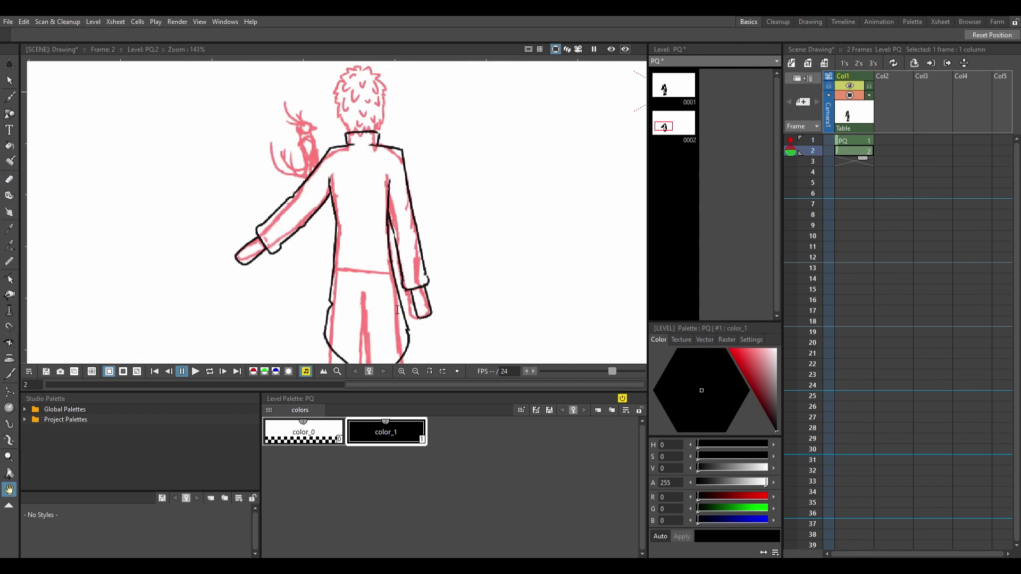
scroll(326, 204, "up", 3)
key("space")
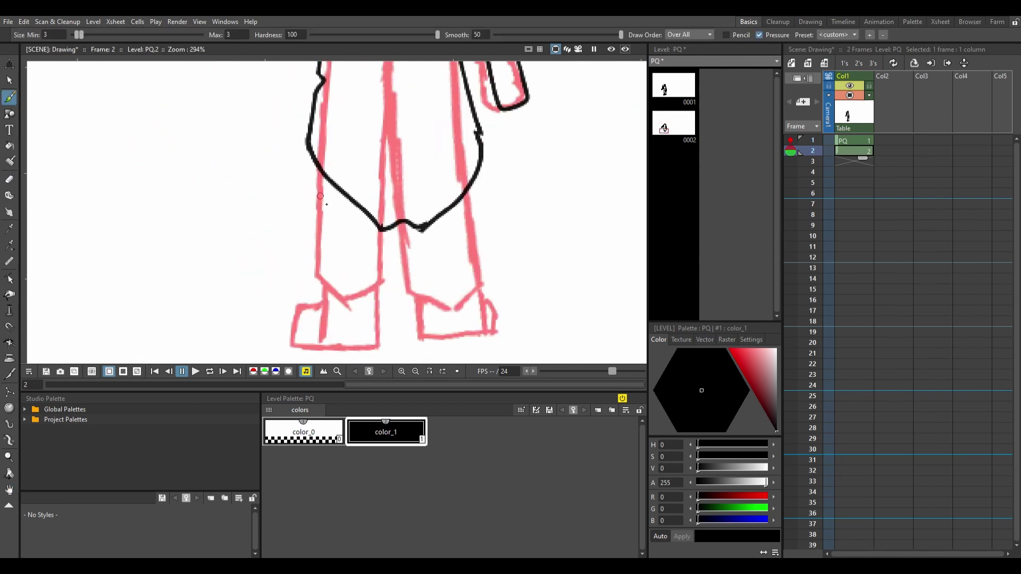
left_click_drag(318, 242, 387, 273)
mouse_move(387, 274)
left_mouse_down()
mouse_move(378, 214)
mouse_move(368, 271)
left_mouse_up()
left_click_drag(315, 247, 317, 220)
Step: Draw the two boots under the trouser cuffs on frame 2 and erase the stray line inside the left boot
mouse_move(323, 287)
left_mouse_down()
mouse_move(339, 239)
mouse_move(377, 239)
mouse_move(304, 239)
left_mouse_up()
left_click_drag(428, 193, 378, 194)
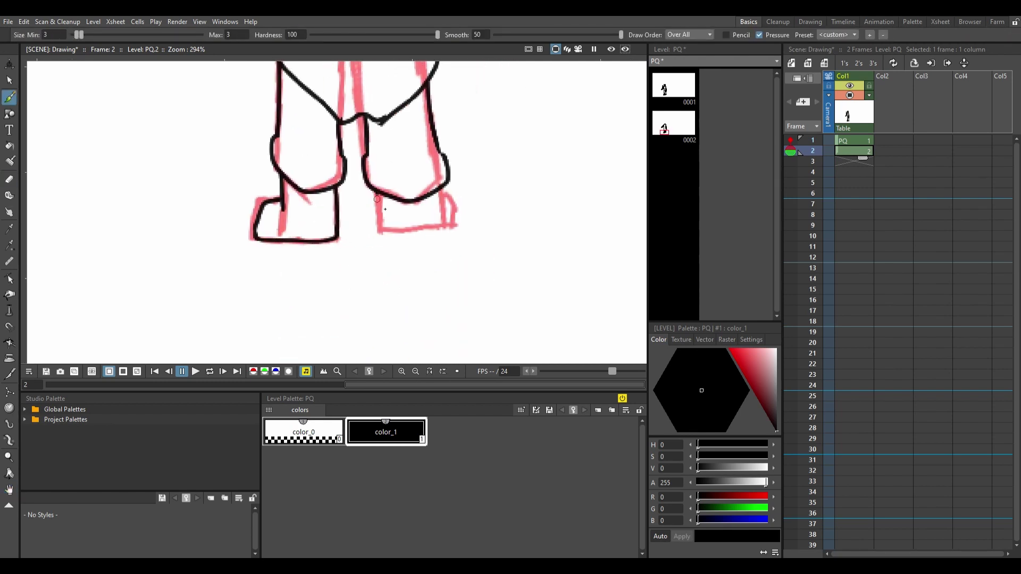
left_click_drag(455, 227, 412, 235)
key("a")
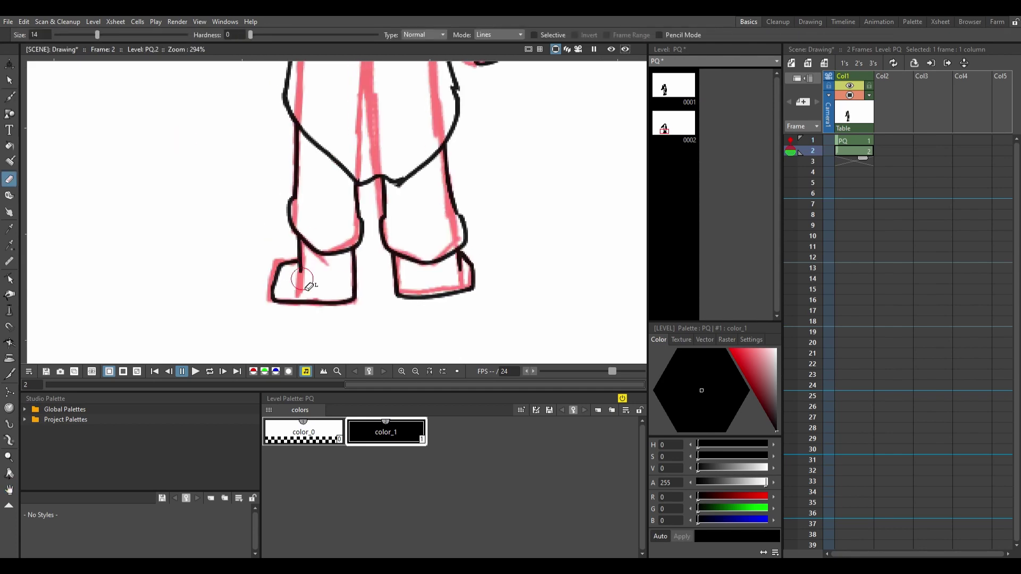
left_click_drag(301, 274, 361, 186)
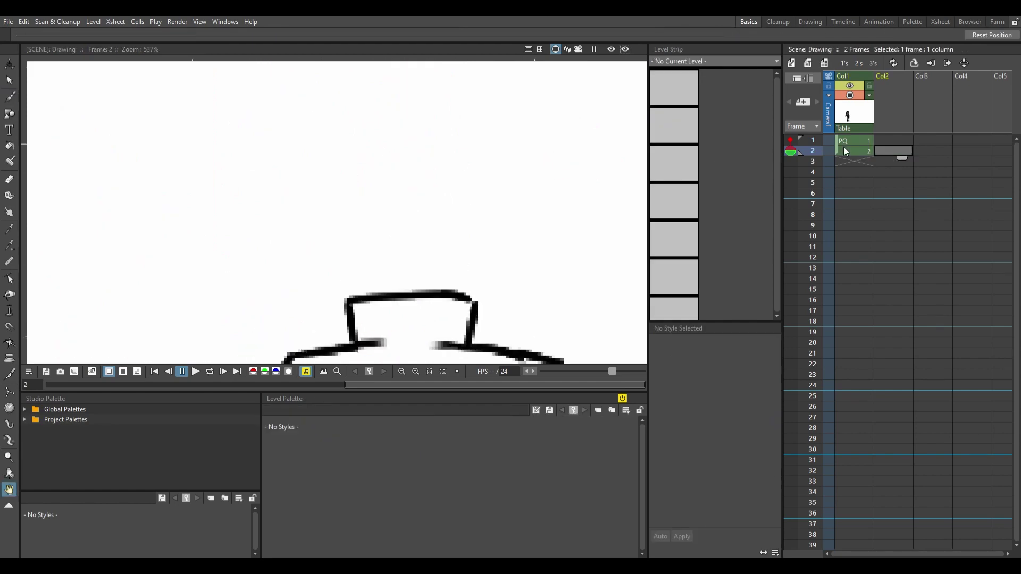
Step: Outline the jagged left side and the rounded top of the hair over the head sketch on frame 2
key("b")
left_click(410, 149)
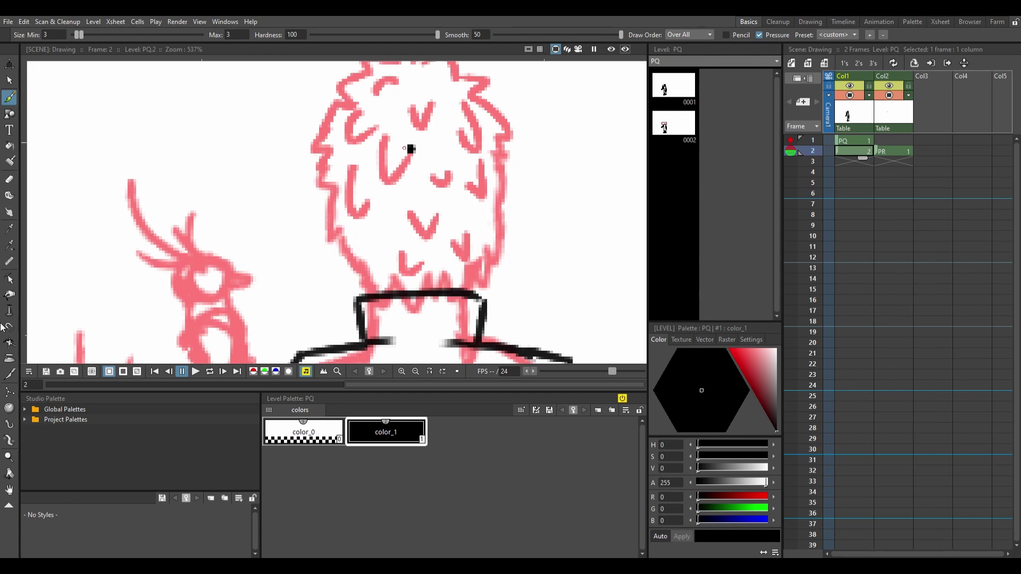
scroll(410, 148, "down", 2)
mouse_move(392, 114)
left_mouse_down()
mouse_move(446, 112)
mouse_move(335, 178)
mouse_move(351, 234)
left_mouse_up()
scroll(335, 178, "up", 2)
left_click_drag(362, 197, 396, 253)
scroll(396, 252, "down", 2)
scroll(451, 176, "up", 2)
left_click_drag(384, 86, 470, 150)
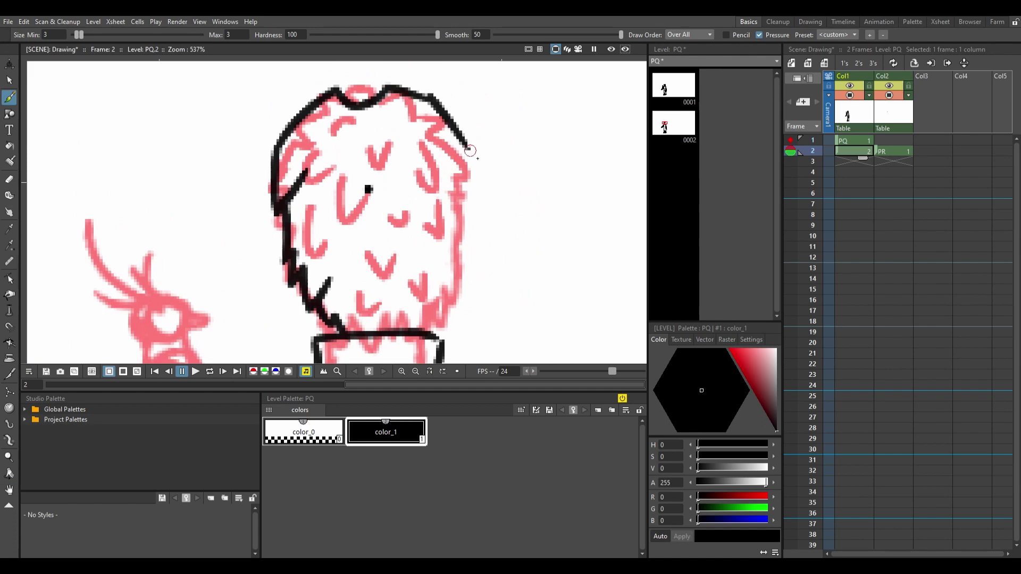
Step: Outline the right side of the hair with two pointed spikes and jagged locks down to the collar
left_click_drag(530, 101, 569, 260)
key("ctrl+z")
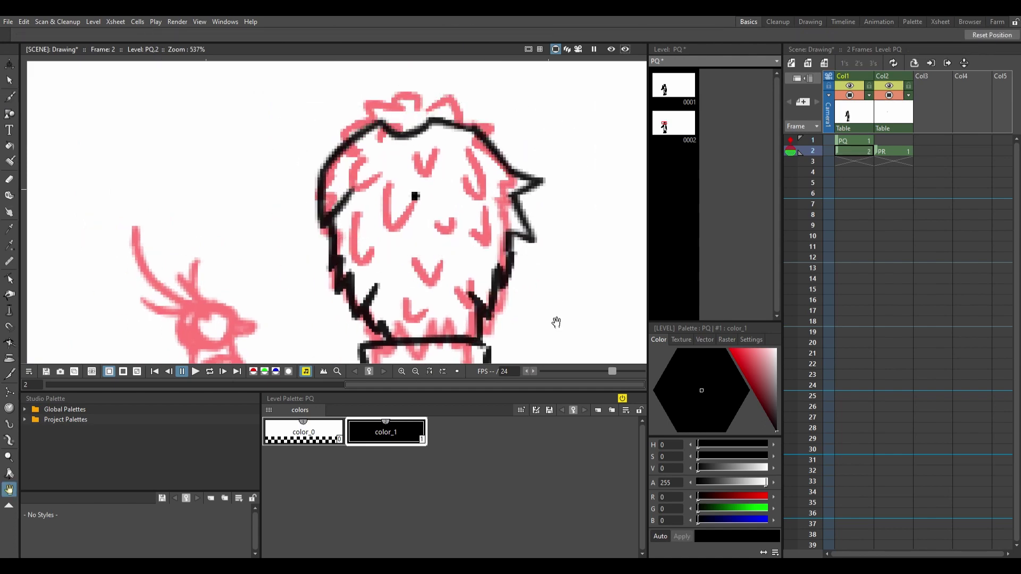
scroll(577, 332, "down", 3)
scroll(503, 280, "up", 3)
left_click_drag(418, 234, 403, 289)
scroll(413, 196, "up", 4)
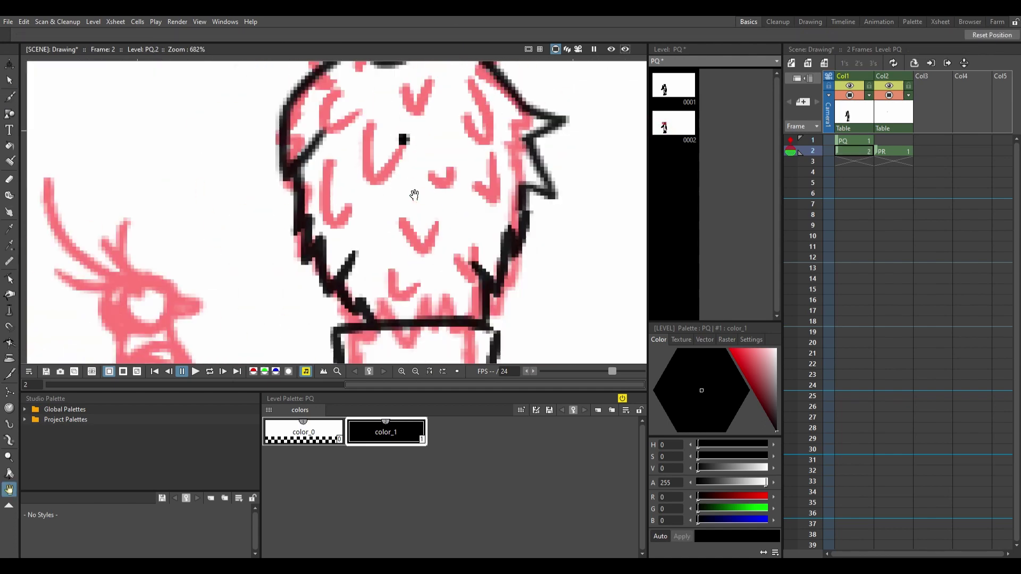
Step: Draw the upper hair strands inside the outline on frame 2 of the second column with a size 2 brush
left_click(889, 152)
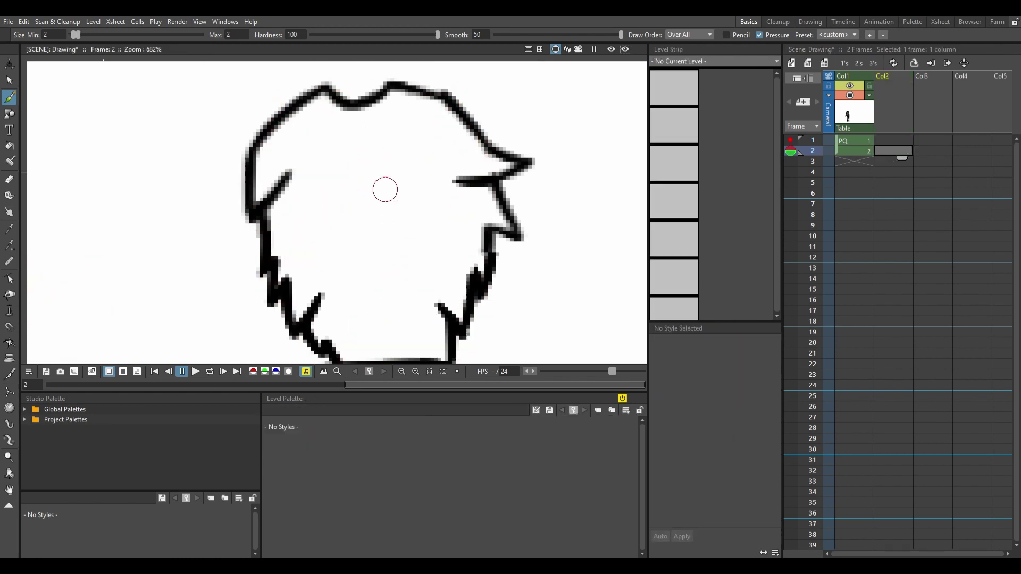
key("e")
key("b")
left_click_drag(315, 184, 395, 144)
mouse_move(379, 128)
left_mouse_down()
mouse_move(317, 181)
mouse_move(351, 233)
left_mouse_up()
left_click_drag(331, 197, 318, 259)
left_click_drag(322, 125, 396, 140)
mouse_move(311, 102)
left_mouse_down()
mouse_move(385, 133)
mouse_move(367, 169)
left_mouse_up()
key("e")
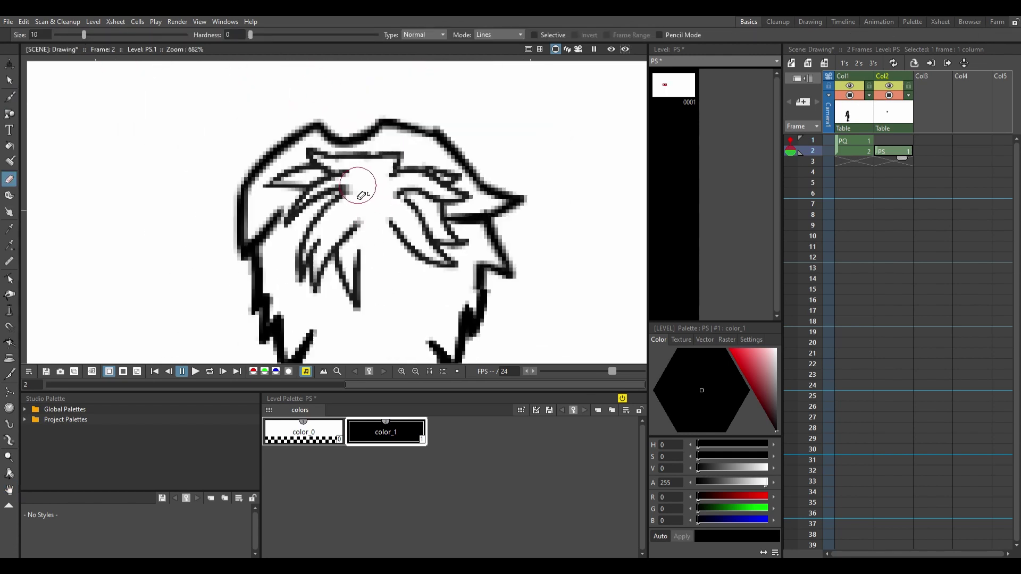
Step: Fill the lower back of the head with more pointed strands and trim their overlapping ends
key("b")
left_click_drag(417, 184, 396, 247)
left_click_drag(330, 201, 319, 277)
left_click_drag(367, 223, 394, 228)
key("e")
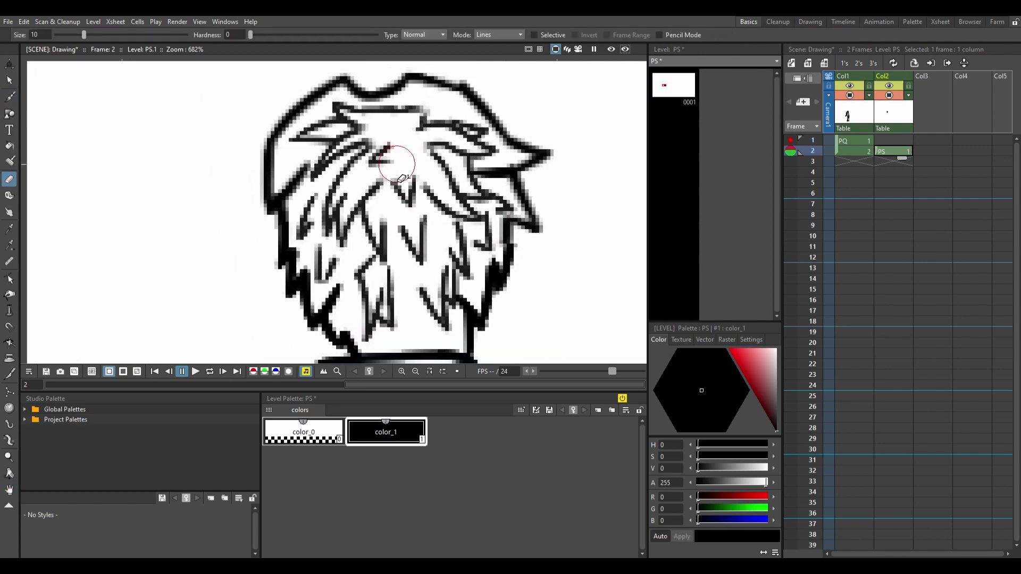
Step: Switch to the empty frame 3 of the first column with frames 1 and 2 shown as onion skins
scroll(325, 239, "down", 10)
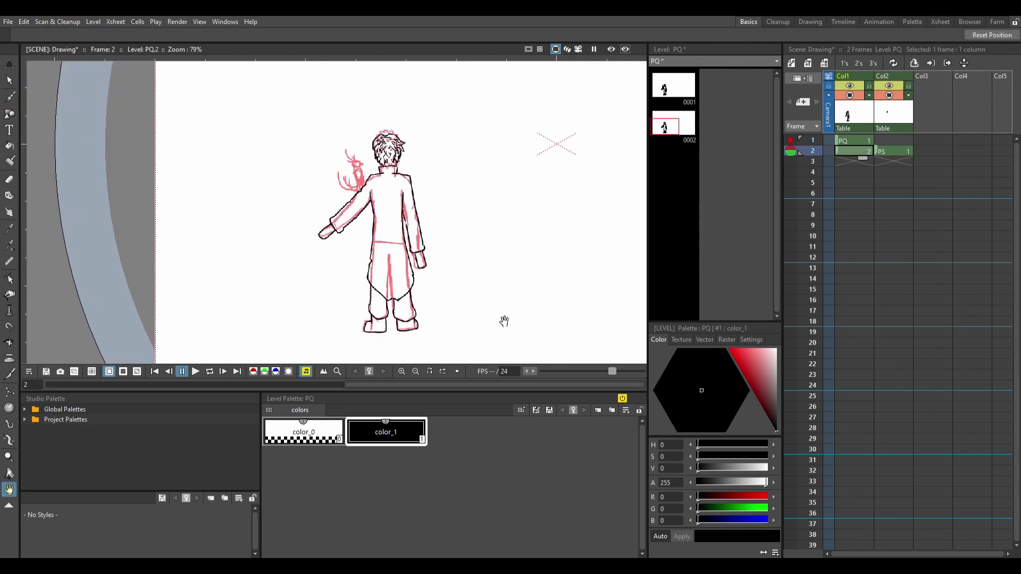
scroll(336, 251, "up", 5)
key("s")
mouse_move(336, 252)
left_mouse_down()
mouse_move(360, 255)
mouse_move(400, 516)
left_mouse_up()
key("space")
left_click(893, 152)
left_click(847, 153)
key("Down")
scroll(521, 211, "up", 4)
key("b")
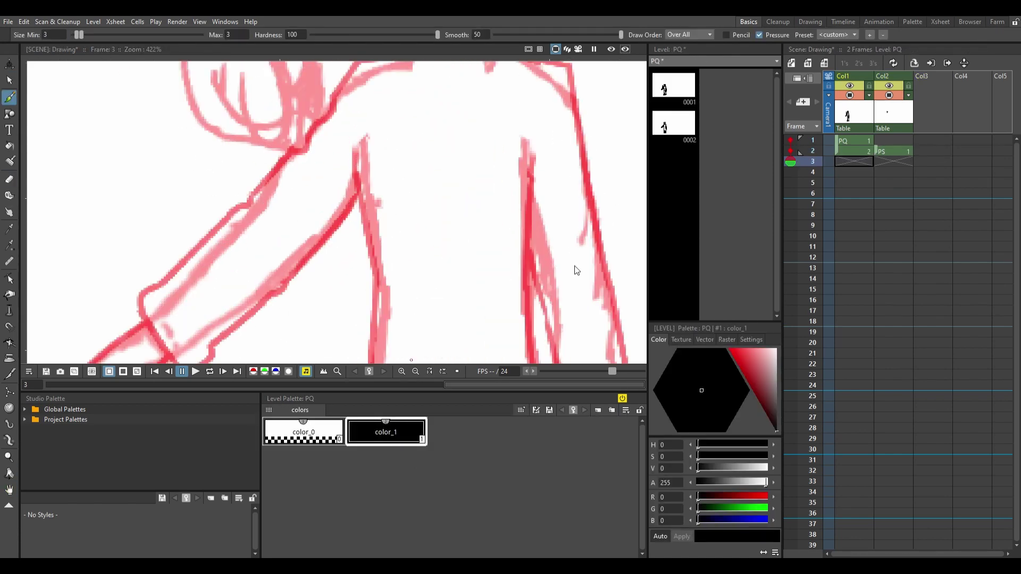
Step: Set up palette styles named Jacket, Skintone, Pants, Boot 1 and Boot 2
key("Return")
type("Skintone")
key("Return")
type("Pants")
key("Return")
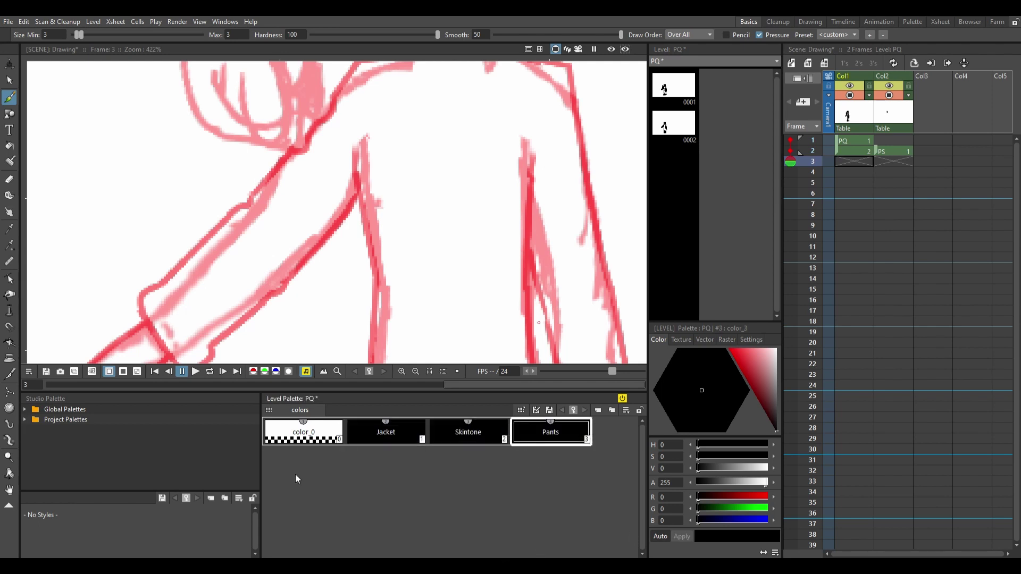
type("Boot 1")
key("Return")
type("Boot 2")
key("Return")
Step: Set the Skintone style to a light orange with H 28, S 40, V 91
left_click(468, 432)
left_click(730, 375)
left_click(758, 356)
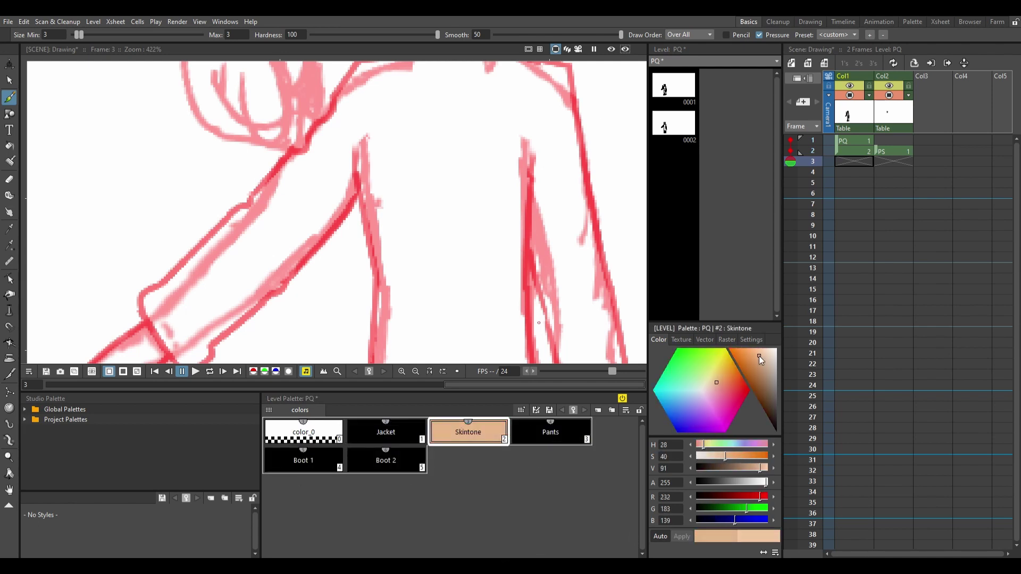
Step: Colour Pants dark brown (RGB 96, 77, 69), Boot 1 dark grey (61, 61, 61) and Boot 2 dark red (68, 25, 25)
left_click(550, 431)
left_click(717, 384)
left_click(774, 397)
left_click(303, 460)
left_click(386, 460)
Step: Trace both sides of the coat's torso on frame 3 in the Jacket colour
left_click(386, 431)
scroll(399, 194, "down", 2)
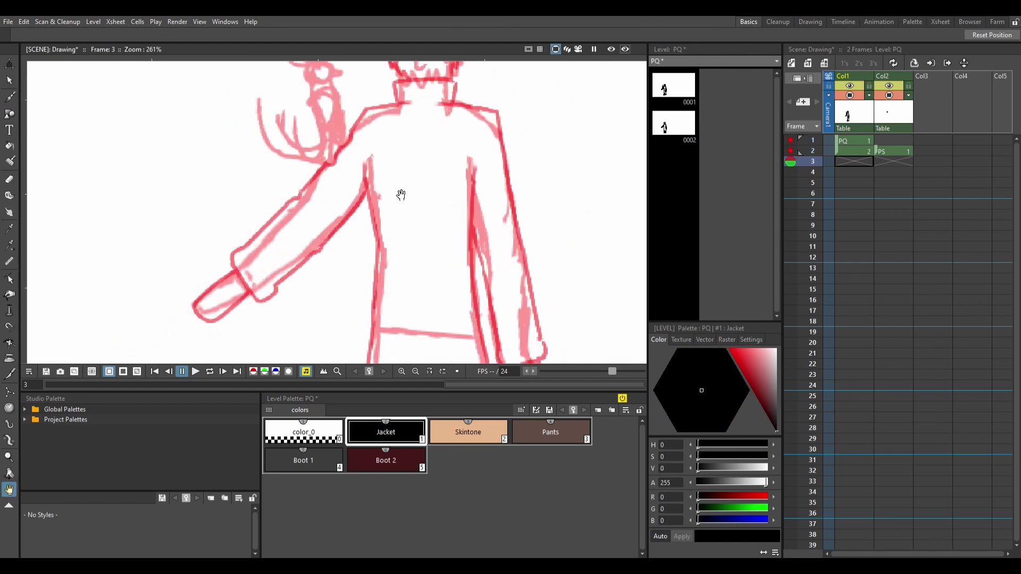
left_click_drag(364, 162, 366, 187)
mouse_move(373, 228)
left_mouse_down()
mouse_move(383, 267)
mouse_move(376, 221)
mouse_move(440, 308)
mouse_move(508, 276)
mouse_move(501, 218)
left_mouse_up()
scroll(372, 213, "up", 5)
left_click_drag(488, 252, 488, 111)
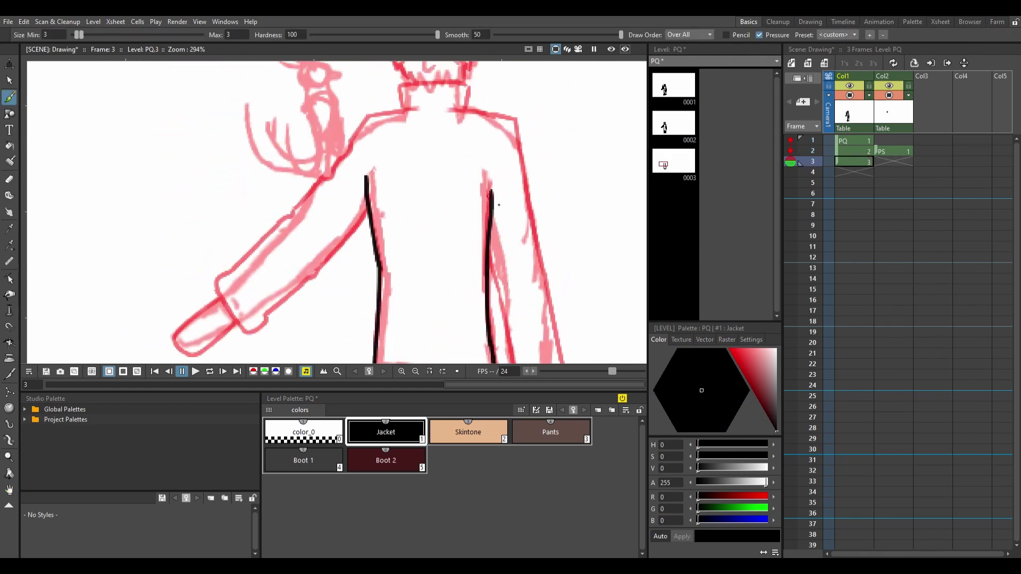
key("e")
key("b")
Step: Trace both coat sleeves with their nicks and wide cuffs on frame 3
left_click_drag(367, 214, 282, 306)
scroll(302, 264, "down", 3)
mouse_move(259, 204)
left_mouse_down()
mouse_move(300, 163)
mouse_move(397, 118)
left_mouse_up()
left_click_drag(413, 84, 450, 262)
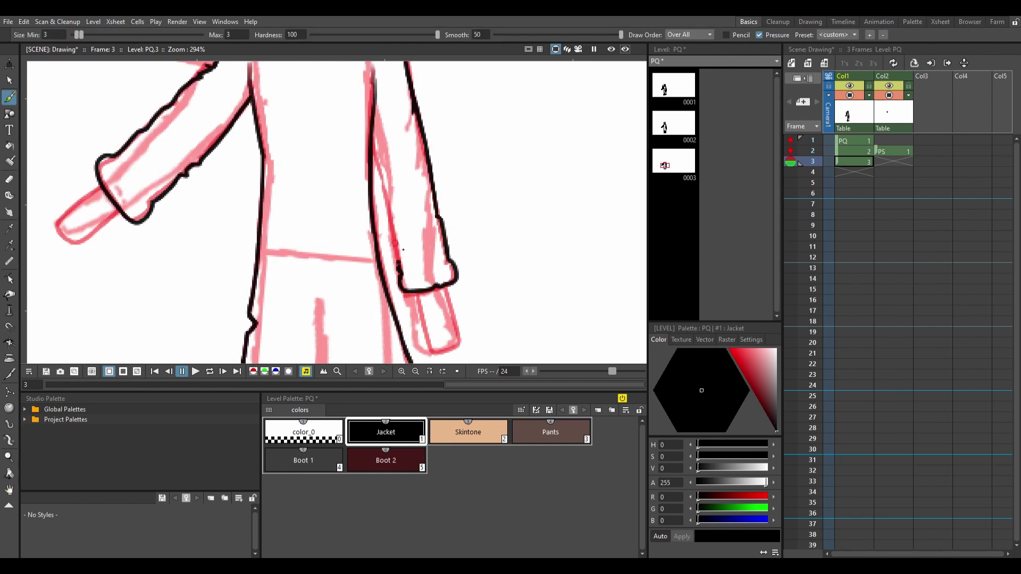
left_click_drag(384, 166, 398, 232)
Step: Draw the flared lower part of the coat with nicked edges and a pointed, notched hem on frame 3
left_click_drag(335, 132, 317, 106)
mouse_move(387, 107)
left_mouse_down()
mouse_move(365, 130)
mouse_move(322, 133)
left_mouse_up()
key("space")
left_click_drag(351, 186, 326, 148)
mouse_move(340, 361)
left_mouse_down()
mouse_move(357, 212)
mouse_move(330, 175)
left_mouse_up()
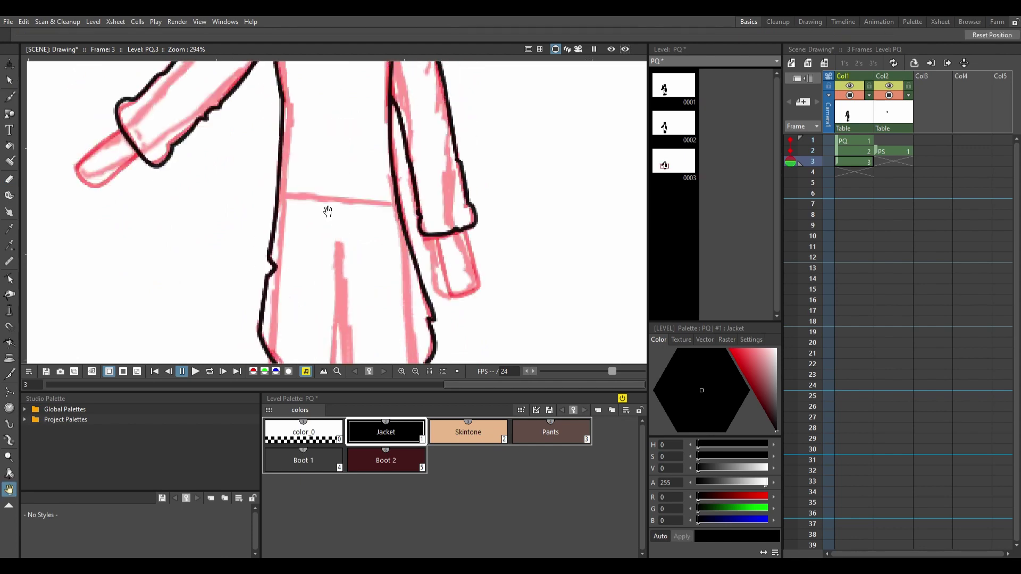
left_click_drag(507, 238, 417, 237)
Step: Change the Skintone style to a pinker tone and outline both hands with it
left_click(468, 432)
key("space")
mouse_move(41, 71)
left_mouse_down()
mouse_move(301, 155)
mouse_move(506, 290)
left_mouse_up()
Step: Outline both trouser legs on frame 3 in the Pants colour and save the scene
left_click(550, 432)
mouse_move(386, 169)
left_mouse_down()
mouse_move(380, 229)
mouse_move(434, 212)
left_mouse_up()
key("space")
left_click_drag(434, 211, 403, 179)
left_click_drag(432, 180, 430, 215)
key("ctrl+s")
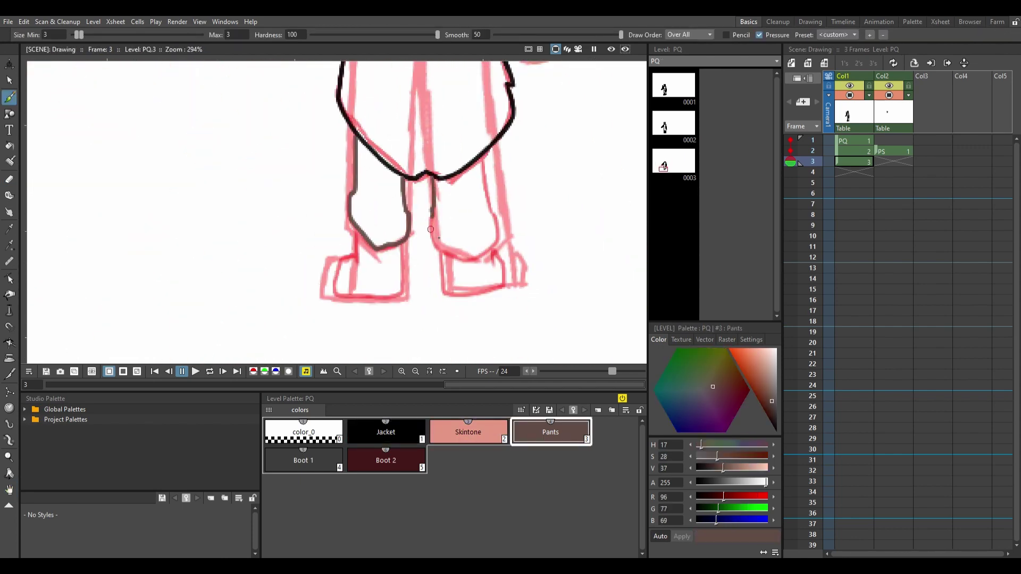
left_click_drag(481, 167, 481, 155)
Step: Draw both boots below the trouser cuffs on frame 3 using the Boot 1 colour
key("space")
left_click_drag(401, 247, 382, 211)
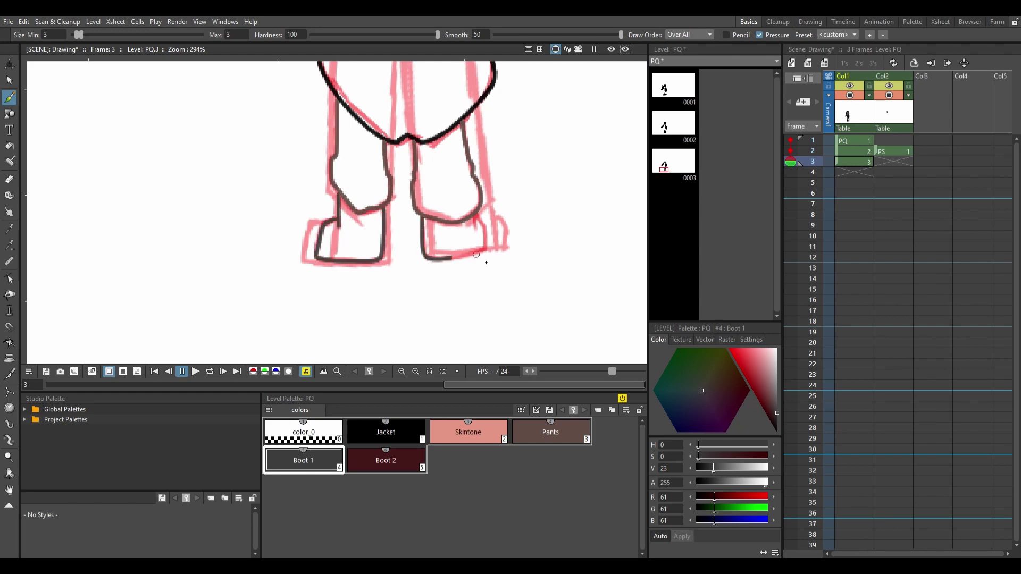
left_click_drag(459, 256, 431, 259)
left_click(386, 460)
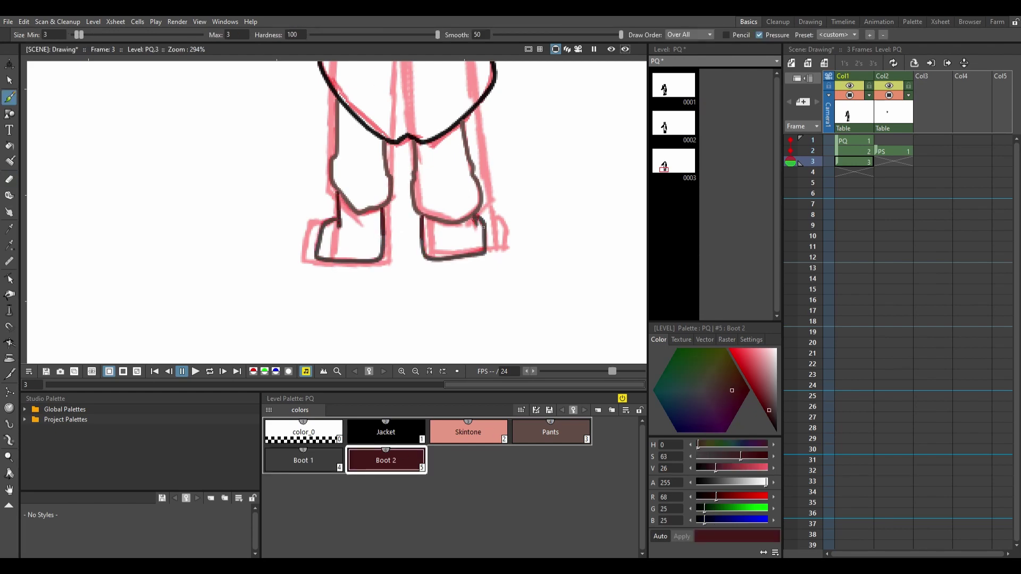
Step: Add a brown palette style (RGB 104, 80, 67) and outline the hair with it on frame 3
key("space")
left_click_drag(487, 222, 478, 362)
left_click(468, 460)
left_click(715, 384)
left_click_drag(375, 246, 365, 259)
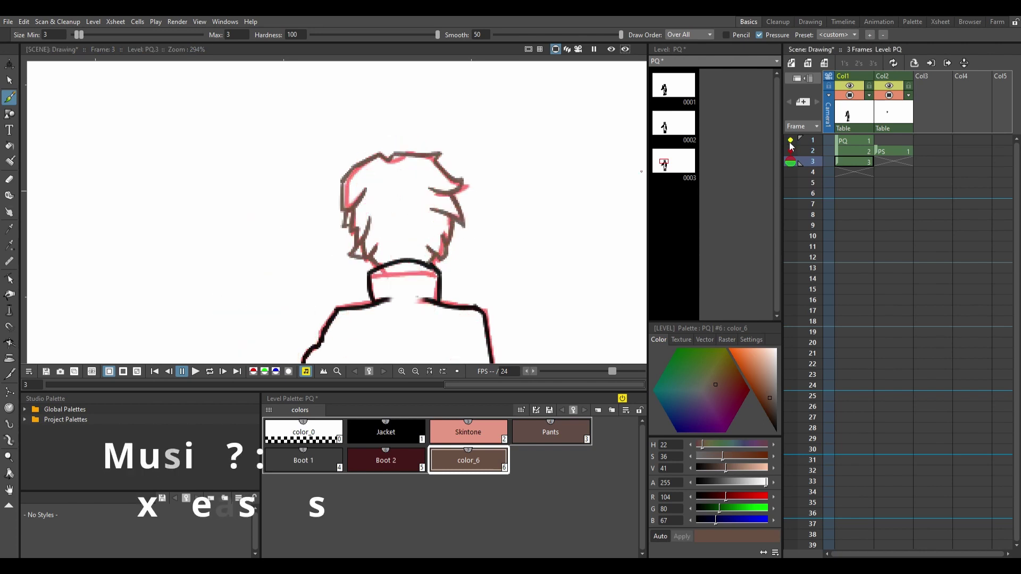
Step: Add spiky tufts along the crown of the brown hair outline
left_click_drag(370, 154, 419, 150)
left_click_drag(395, 179, 395, 160)
key("a")
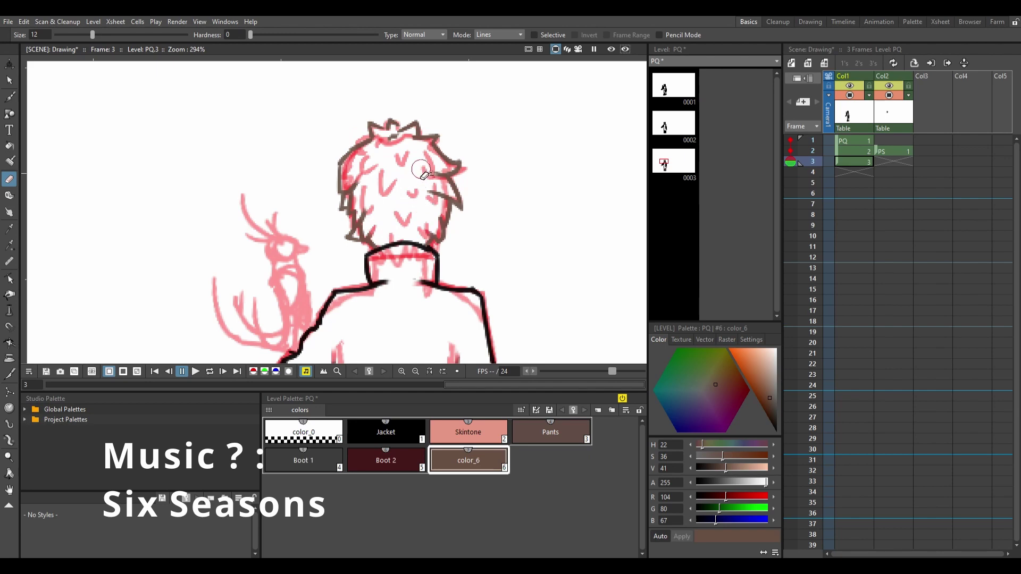
Step: Draw a curved waistline across the coat in the Jacket colour and erase gaps into it
left_click_drag(381, 340, 381, 160)
left_click(386, 432)
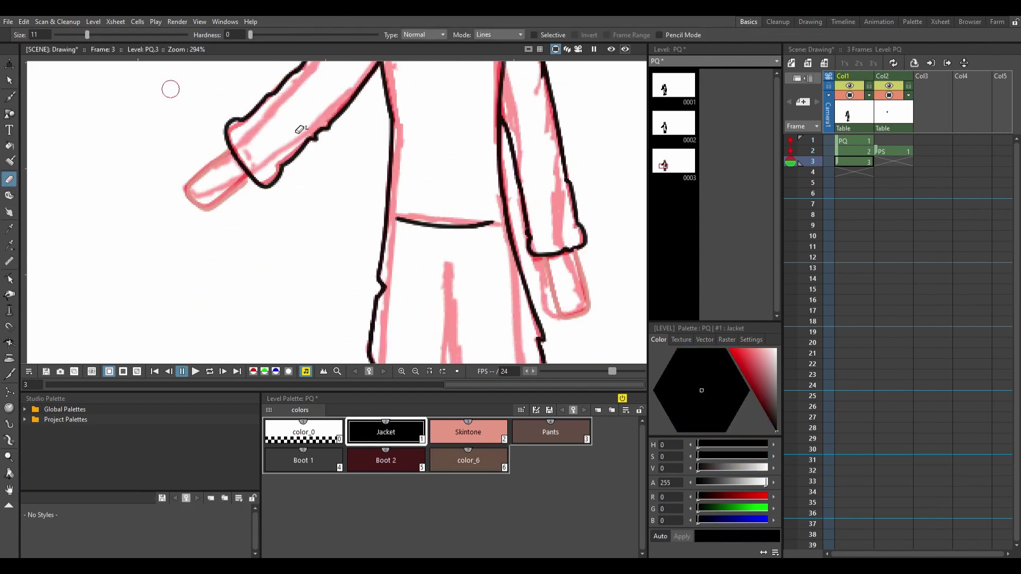
left_click_drag(435, 224, 392, 277)
Step: Draw the inner hair strands on frame 3 of the second column with a size 2 brush
mouse_move(415, 118)
left_mouse_down()
mouse_move(473, 243)
mouse_move(473, 357)
left_mouse_up()
key("b")
left_click(427, 145)
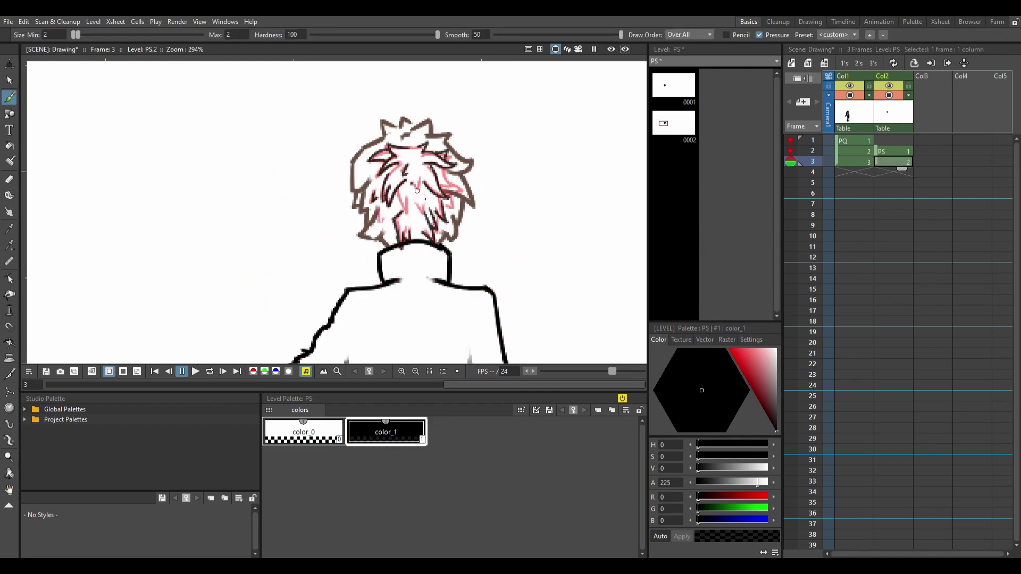
Step: Recolour the inner strands with the hair outline's brown at opacity 195 and name the outline's style Hair
key("r")
left_click(326, 247)
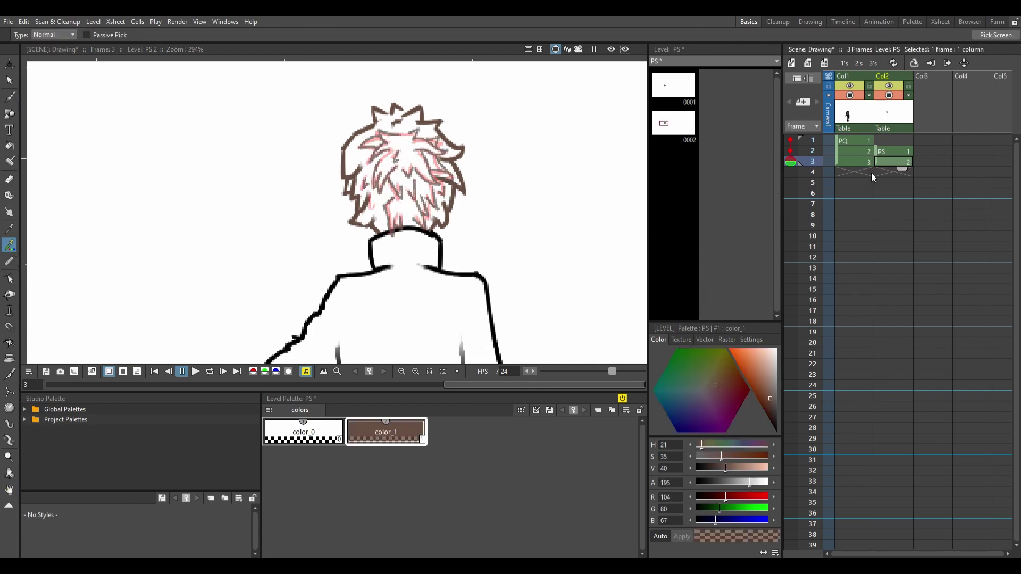
double_click(492, 449)
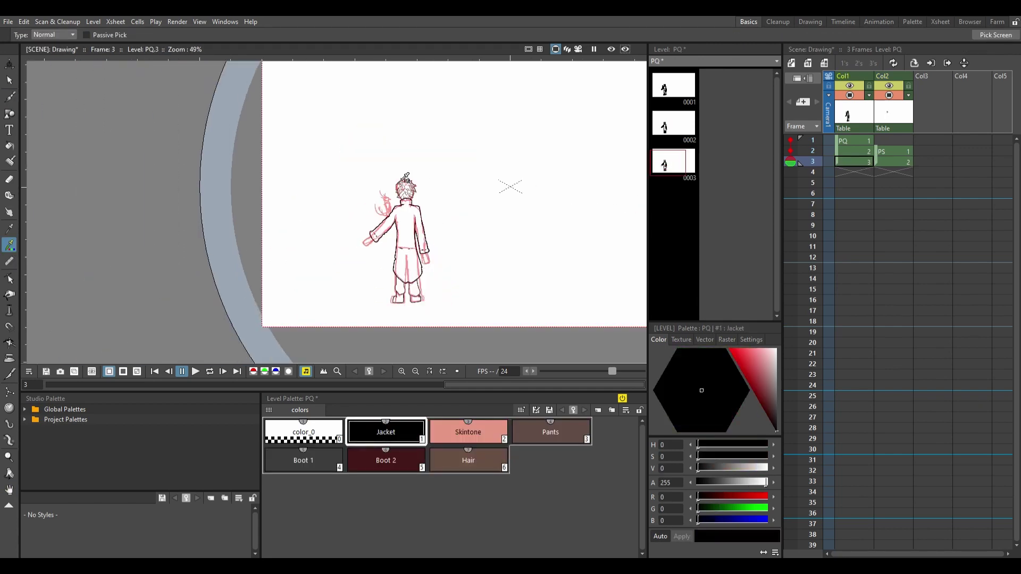
Step: Remove the two earlier frames so the coloured drawing sits on frame 1, and name the columns for the character lines and hair
key("b")
left_click(872, 149)
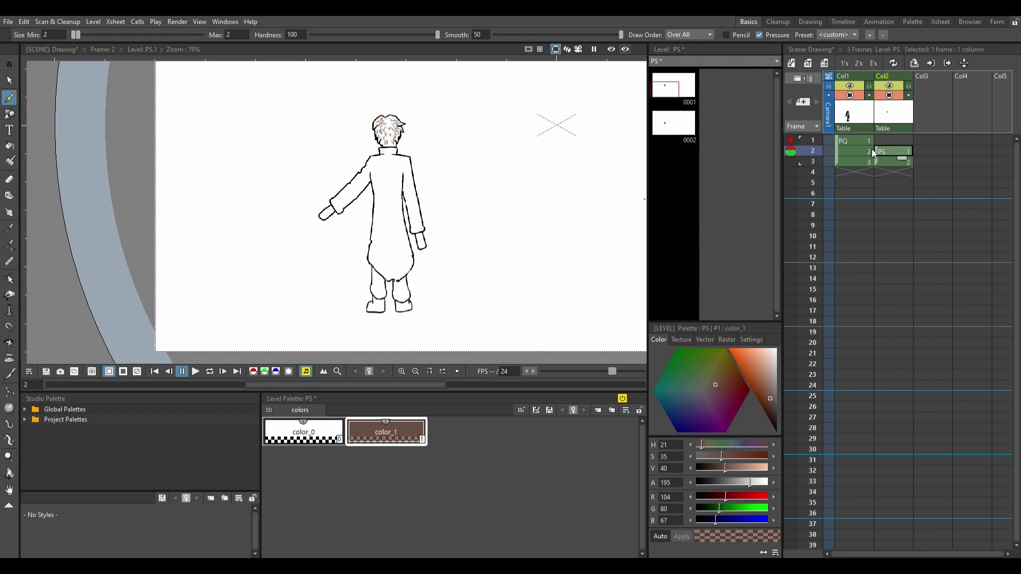
left_click(792, 160)
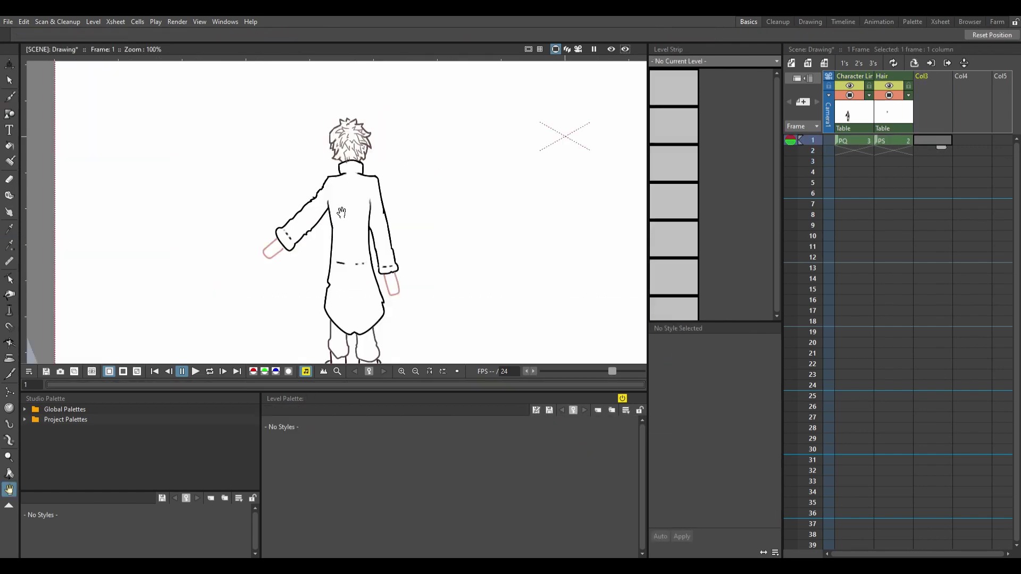
Step: Draw the bird's two thin legs and feet on the left shoulder in the third column with a size 1 brush
scroll(387, 287, "up", 6)
left_click_drag(385, 190, 412, 235)
left_click_drag(375, 197, 405, 238)
left_click_drag(391, 193, 420, 237)
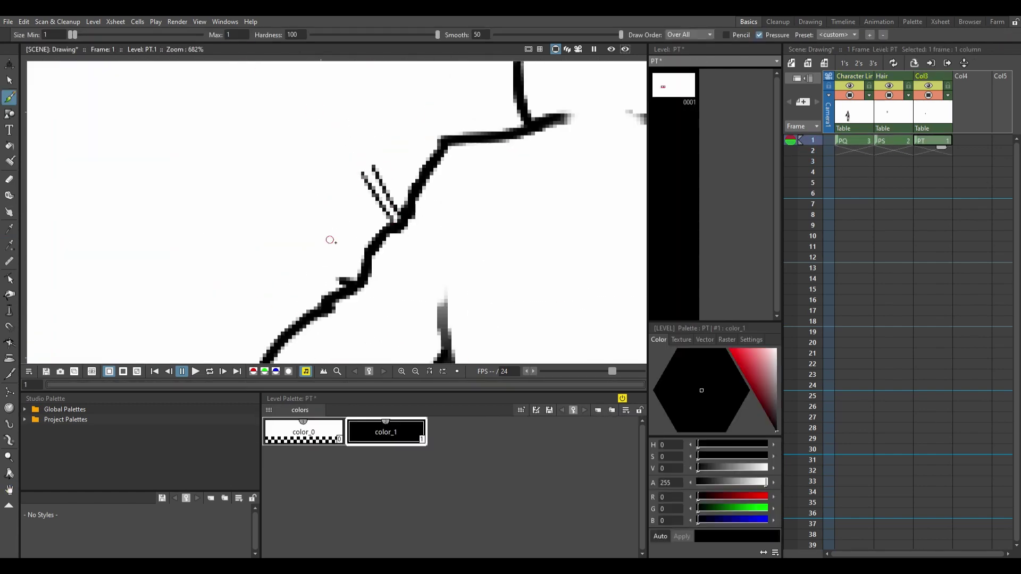
left_click_drag(341, 234, 367, 303)
left_click_drag(327, 240, 361, 309)
left_click_drag(350, 245, 394, 268)
key("b")
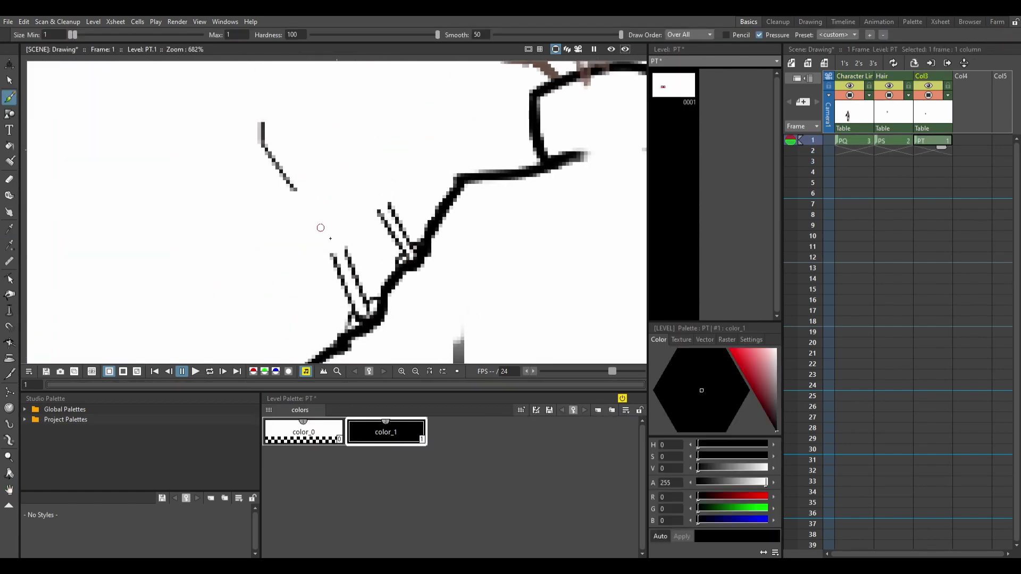
Step: Draw the bird's back line, curved underside and pointed tail feathers above its legs
left_click_drag(336, 227, 345, 252)
left_click_drag(257, 215, 322, 261)
left_click_drag(259, 222, 298, 277)
left_click_drag(372, 208, 377, 250)
key("a")
key("b")
mouse_move(376, 213)
left_mouse_down()
mouse_move(355, 254)
mouse_move(378, 243)
mouse_move(364, 201)
left_mouse_up()
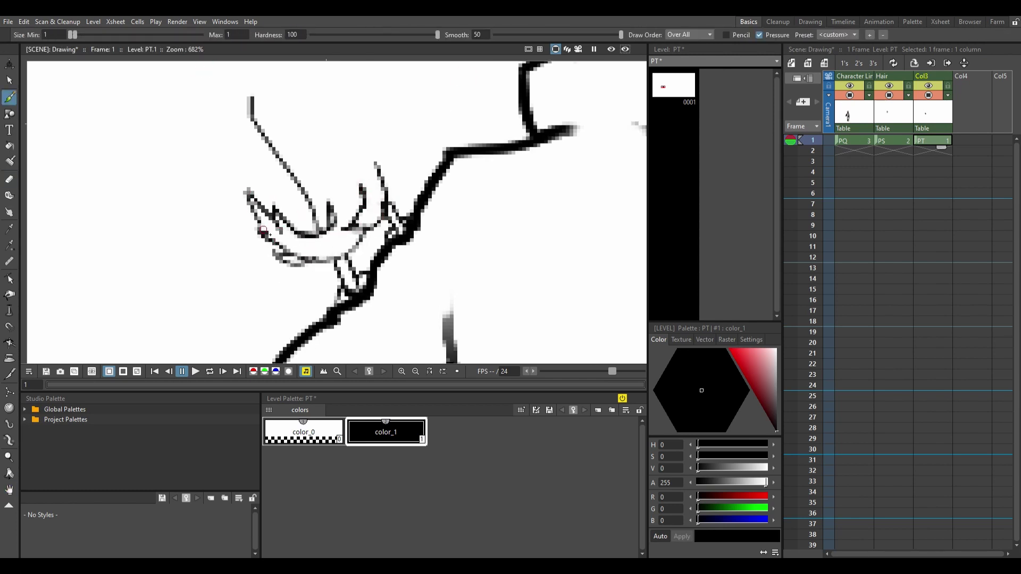
Step: Draw the rounded upper outline of the bird's body and a curved wing line inside it, cleaning up excess strokes
mouse_move(363, 152)
left_mouse_down()
mouse_move(361, 238)
mouse_move(332, 219)
mouse_move(335, 205)
mouse_move(412, 216)
mouse_move(396, 183)
mouse_move(452, 234)
left_mouse_up()
key("a")
key("b")
left_click_drag(439, 185, 460, 234)
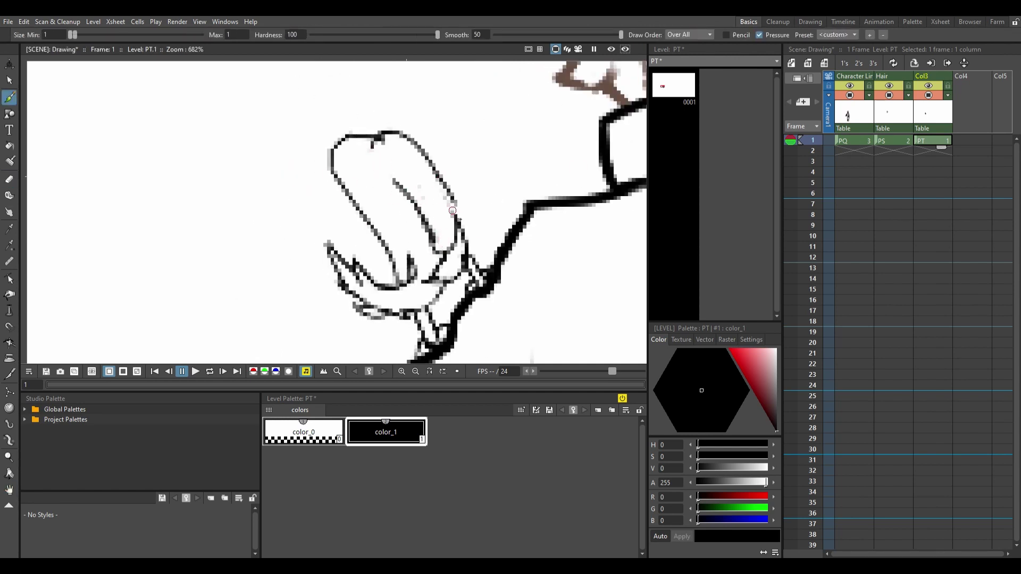
Step: Draw ragged feather strokes along the bird's wing edge and a long feathered tail extending from its back
left_click_drag(444, 181, 462, 215)
mouse_move(414, 180)
left_mouse_down()
mouse_move(449, 224)
mouse_move(428, 209)
left_mouse_up()
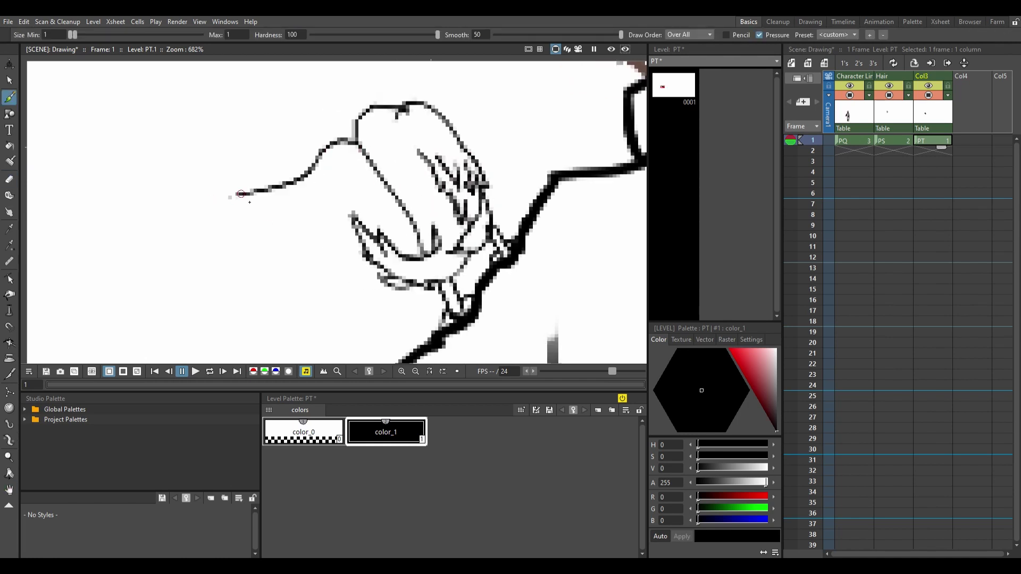
Step: Delete the entire bird drawing in the third column
key("s")
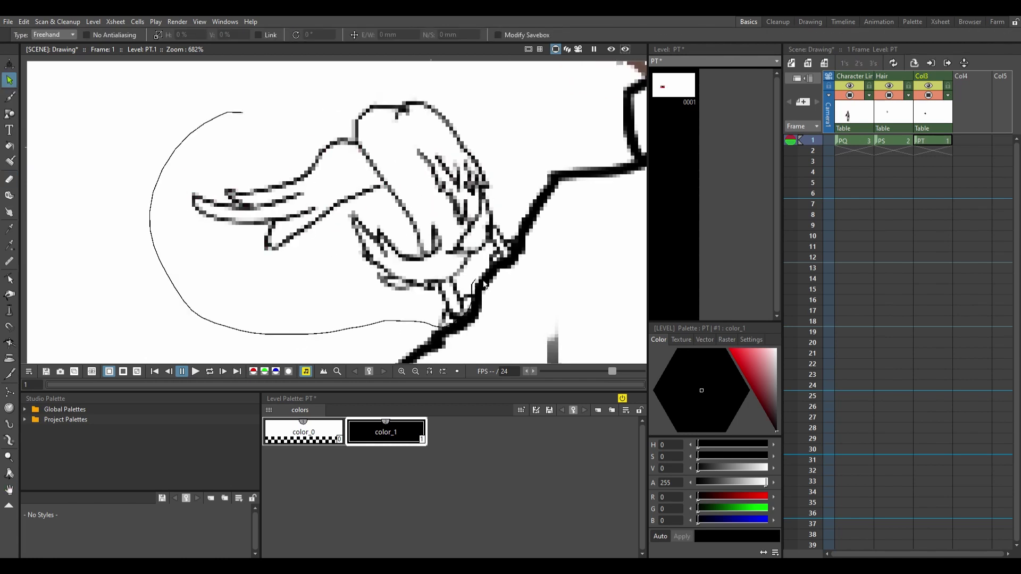
key("ctrl+a")
key("Delete")
Step: Start a new bird in the third column with a small rounded body outline and the leading edges of two raised wings
key("b")
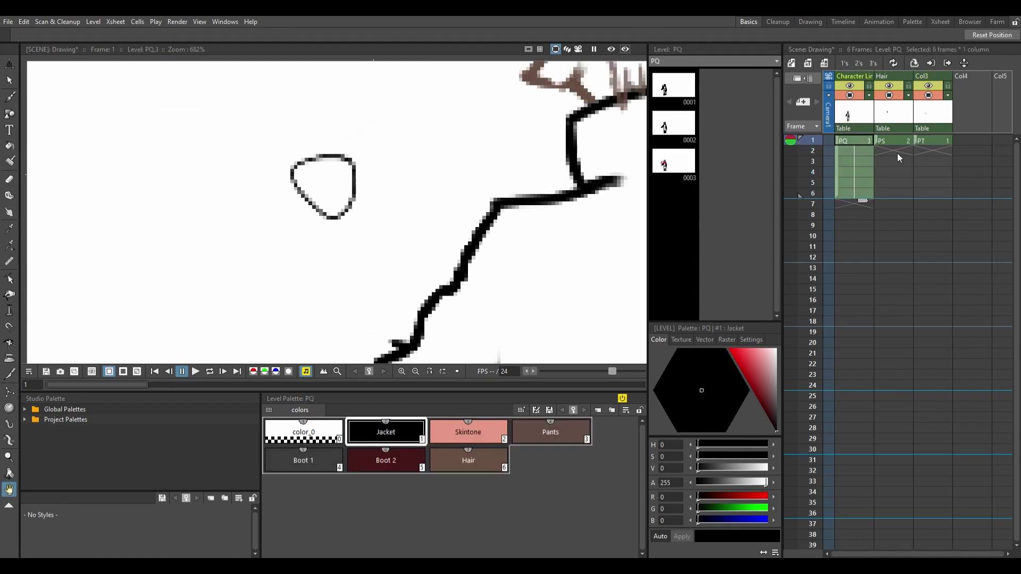
left_click(932, 140)
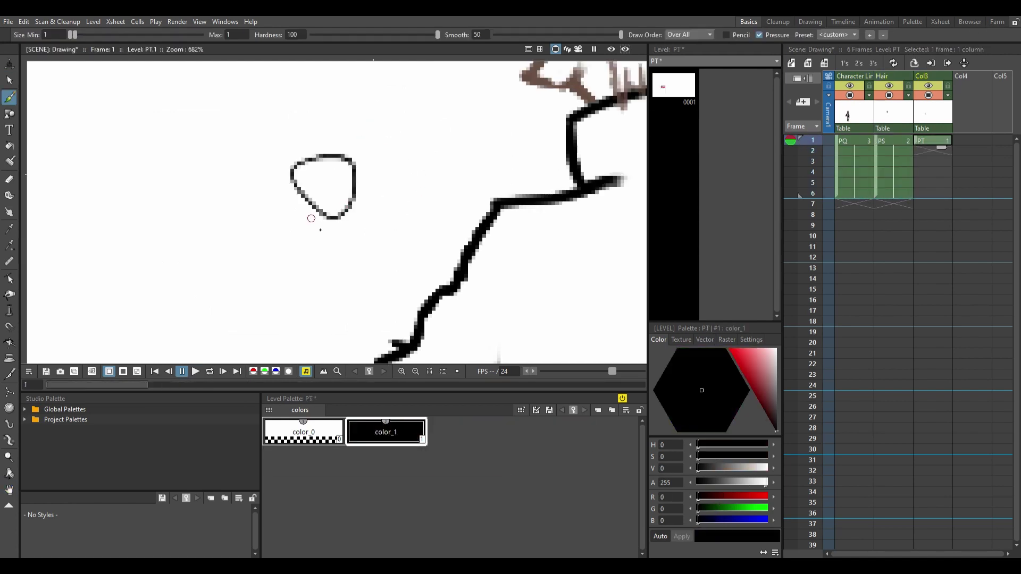
left_click_drag(399, 189, 420, 177)
mouse_move(316, 153)
left_mouse_down()
mouse_move(259, 134)
mouse_move(295, 125)
left_mouse_up()
key("ctrl+z")
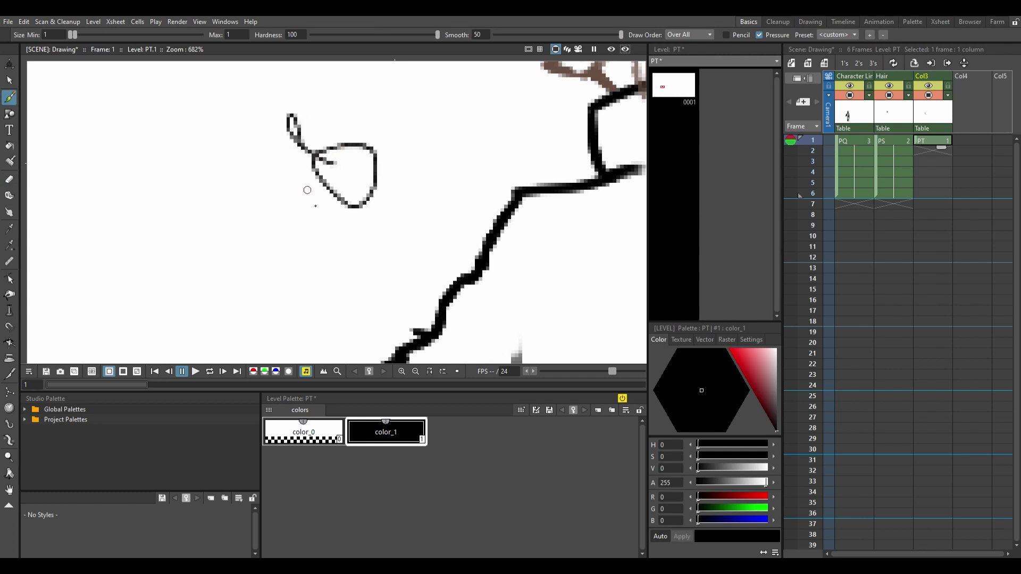
mouse_move(388, 105)
left_mouse_down()
mouse_move(388, 139)
mouse_move(422, 220)
left_mouse_up()
mouse_move(289, 115)
left_mouse_down()
mouse_move(298, 142)
mouse_move(278, 233)
left_mouse_up()
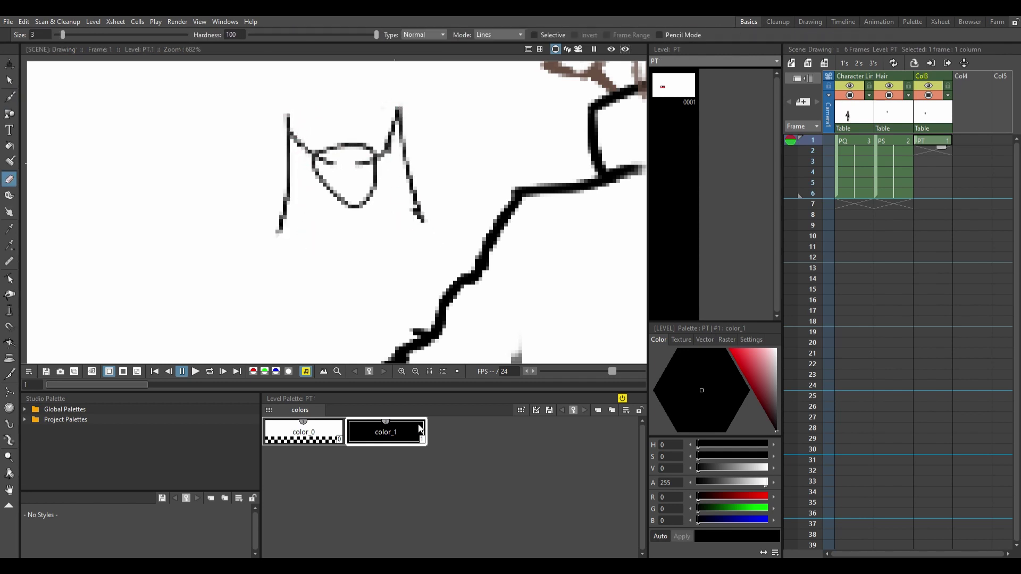
Step: Reshape the two spread wings with curved upper outlines and draw long feathers at their lower ends
scroll(346, 228, "up", 1)
key("s")
left_click_drag(287, 345, 383, 249)
left_click_drag(532, 135, 563, 200)
left_click_drag(287, 154, 282, 159)
left_click_drag(393, 356, 372, 372)
left_click_drag(335, 255, 287, 228)
left_click(531, 105)
key("b")
left_click_drag(532, 106, 608, 252)
left_click_drag(222, 246, 305, 220)
mouse_move(219, 272)
left_mouse_down()
mouse_move(244, 288)
mouse_move(299, 260)
left_mouse_up()
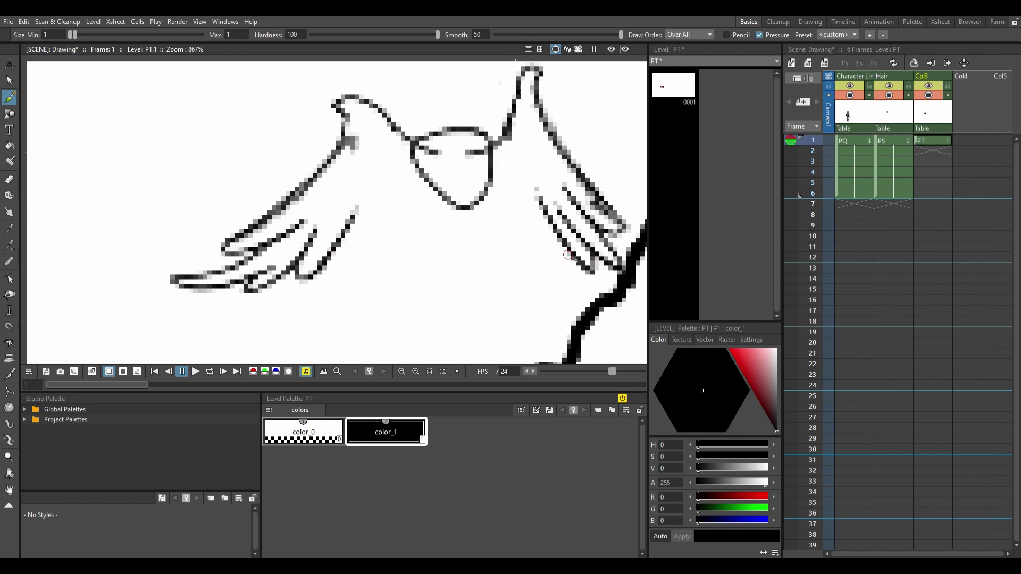
left_click_drag(553, 229, 569, 281)
Step: Draw faint inner feather lines across both wings in a fourth column, using black at alpha 112
left_click_drag(388, 117, 373, 152)
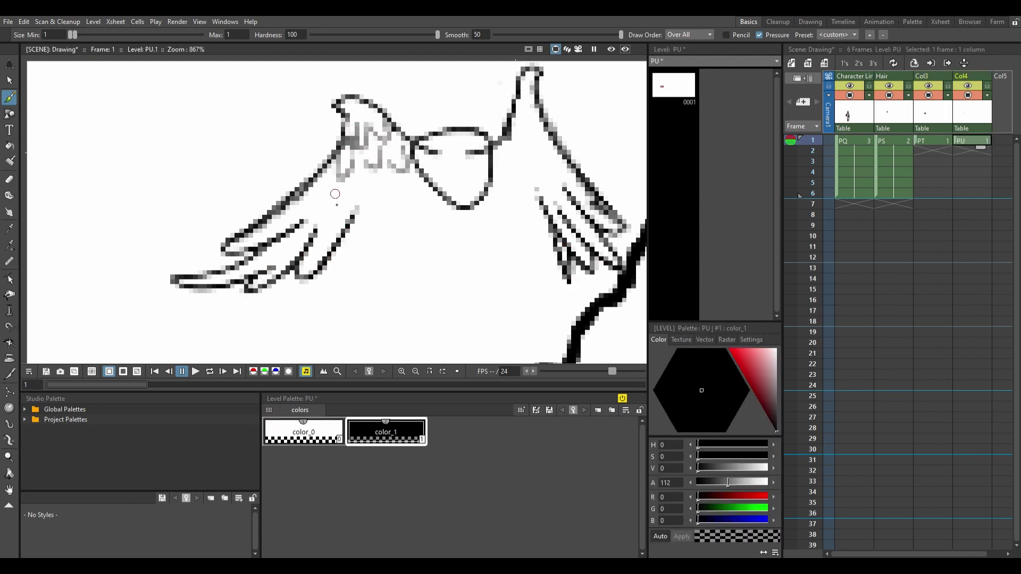
left_click_drag(284, 227, 353, 175)
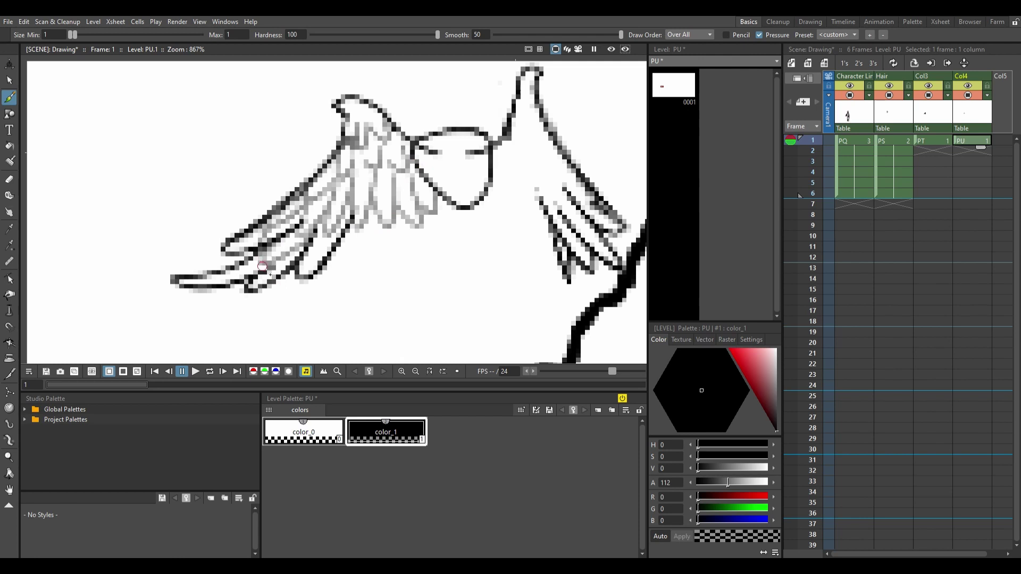
left_click_drag(327, 246, 215, 248)
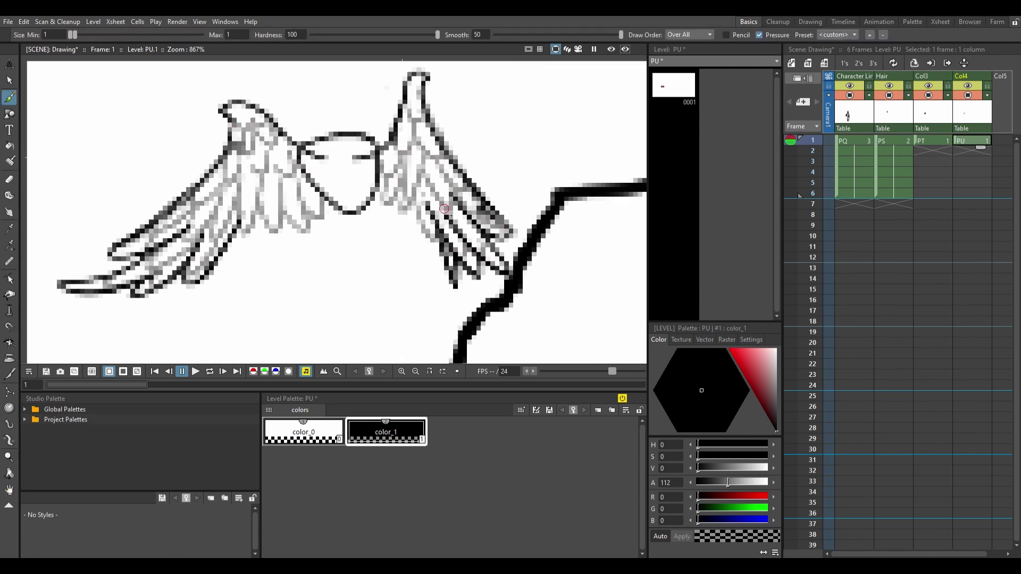
left_click_drag(528, 266, 485, 219)
scroll(425, 225, "down", 2)
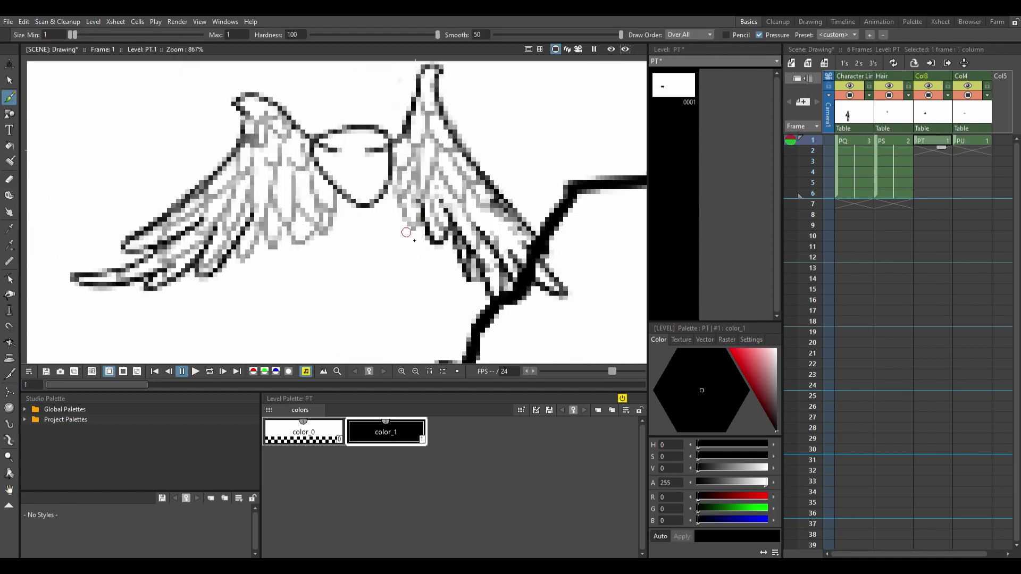
Step: Erase the pointed lower outline of the bird's body between the wings in the third column
scroll(319, 241, "up", 2)
scroll(376, 227, "down", 2)
scroll(419, 262, "up", 2)
key("e")
left_click_drag(375, 198, 425, 202)
key("ctrl+z")
key("ctrl+z")
key("ctrl+z")
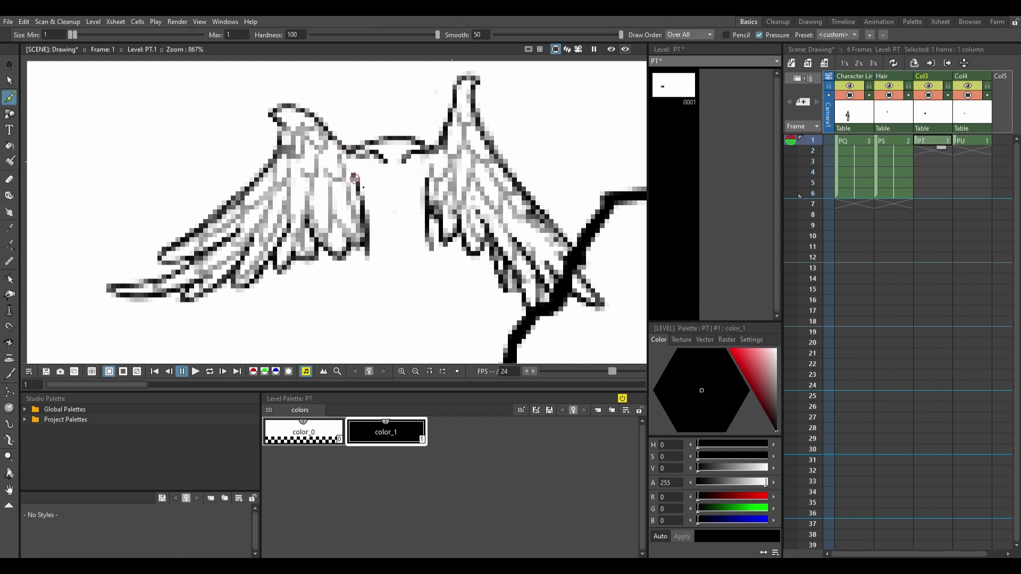
Step: Draw a longer torso with a rounded lower end between the wings, plus the first curved line of the tail
scroll(400, 149, "down", 2)
scroll(357, 187, "up", 2)
key("b")
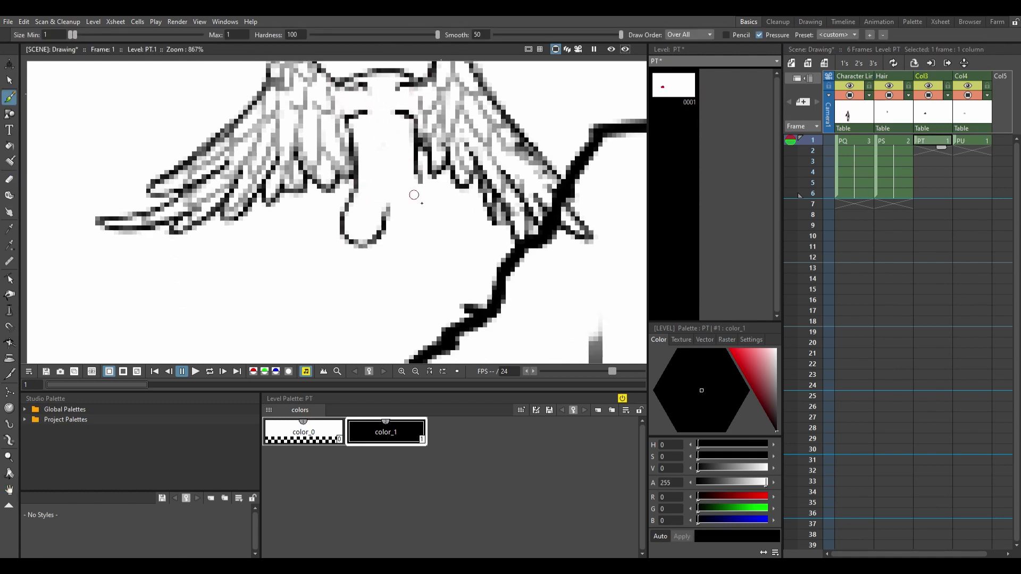
left_click_drag(416, 179, 385, 237)
scroll(386, 237, "down", 2)
scroll(307, 230, "up", 2)
left_click_drag(305, 248, 424, 251)
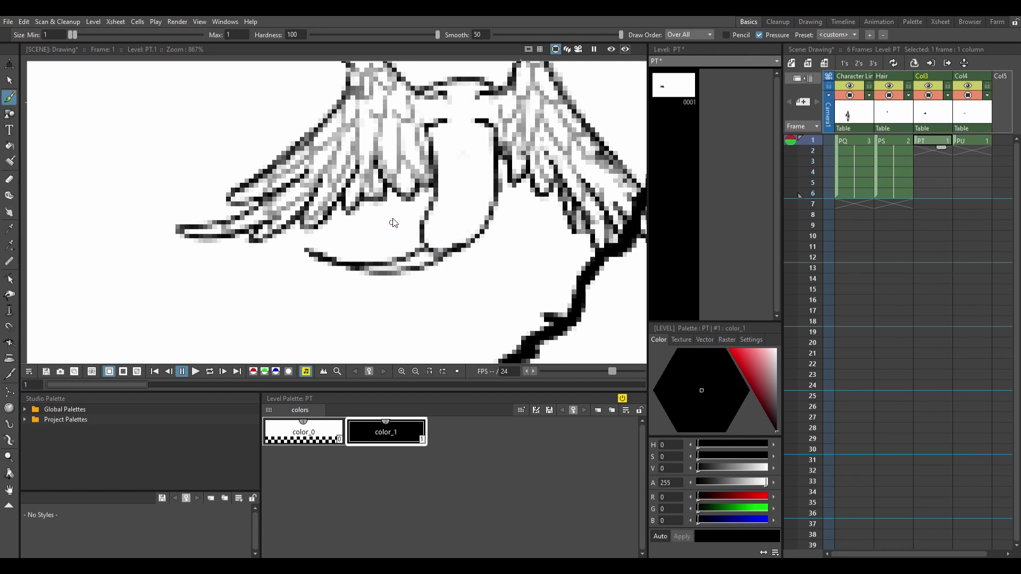
Step: Draw layered, pointed tail feathers curving sideways from the bird's lower body
scroll(393, 222, "down", 1)
scroll(410, 278, "up", 1)
mouse_move(453, 291)
left_mouse_down()
mouse_move(399, 255)
mouse_move(453, 271)
left_mouse_up()
scroll(399, 256, "down", 1)
scroll(420, 240, "up", 1)
scroll(454, 278, "down", 1)
scroll(401, 212, "up", 1)
left_click_drag(435, 236, 478, 218)
scroll(458, 234, "down", 1)
scroll(426, 223, "up", 1)
mouse_move(415, 214)
left_mouse_down()
mouse_move(335, 246)
mouse_move(316, 173)
left_mouse_up()
scroll(319, 181, "down", 1)
scroll(404, 191, "up", 1)
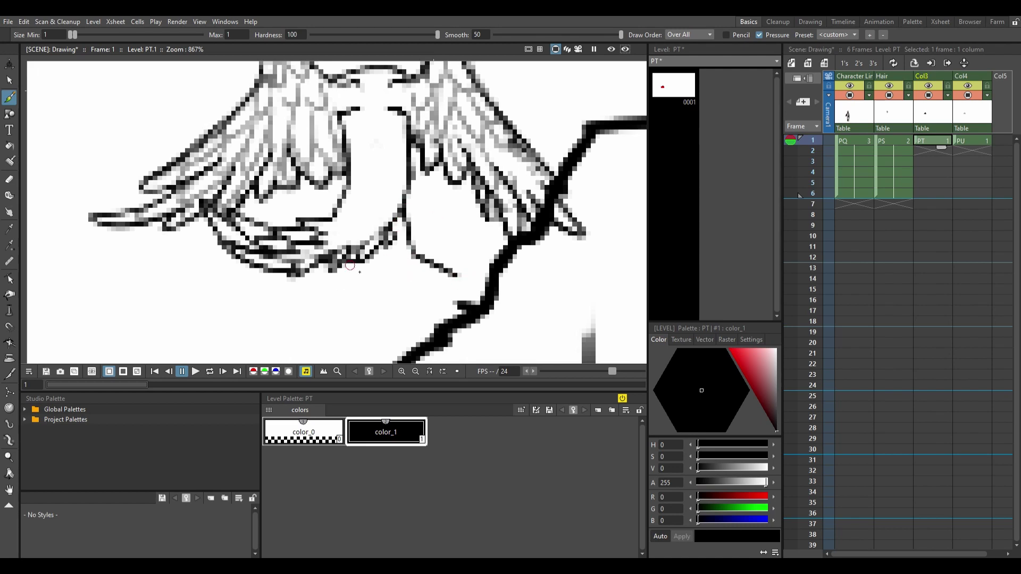
Step: Complete the bird's two legs down to the character's shoulder and add faint feather lines on its torso in the fourth column
scroll(401, 233, "down", 2)
key("s")
mouse_move(410, 64)
left_mouse_down()
mouse_move(625, 229)
mouse_move(404, 67)
left_mouse_up()
scroll(471, 213, "down", 1)
left_click_drag(463, 197, 470, 190)
scroll(362, 247, "up", 2)
key("b")
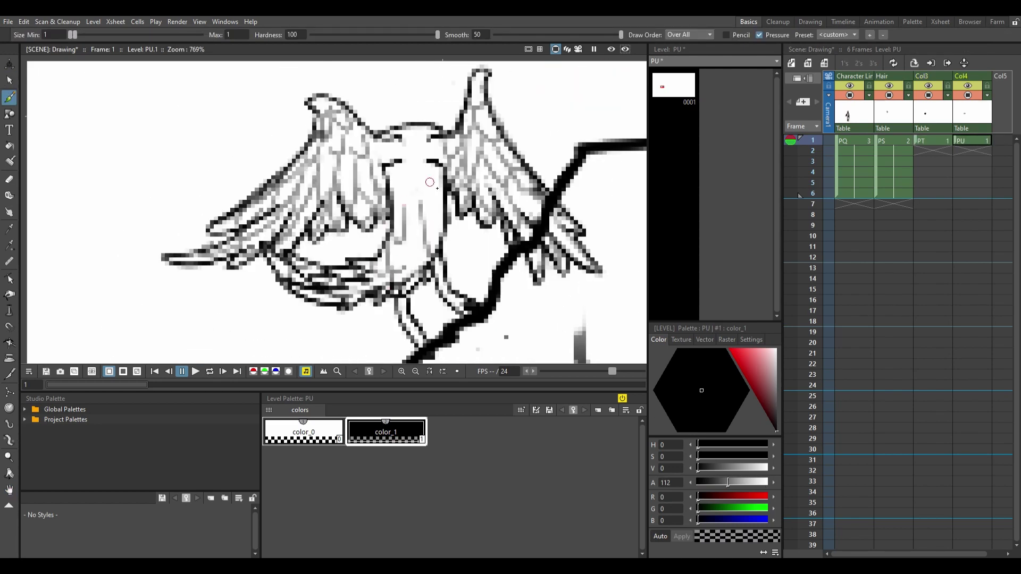
Step: Open the bird's neck line in the third column and rename the four columns Oliver Art, Oliver Hair, Alfer and Alfer Details
left_click(933, 140)
key("space")
left_click_drag(441, 239, 419, 246)
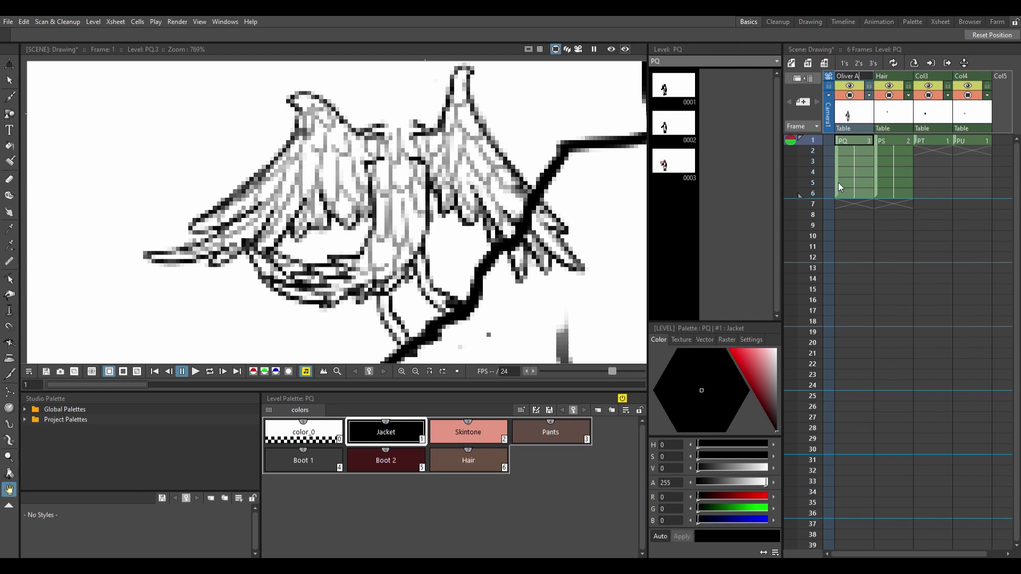
left_click(983, 80)
Step: Draw the bird's neck and its head with tall pointed crest feathers in the Alfer column
left_click(931, 140)
scroll(406, 210, "up", 3)
key("b")
mouse_move(346, 231)
left_mouse_down()
mouse_move(319, 151)
mouse_move(423, 157)
mouse_move(408, 201)
mouse_move(426, 219)
mouse_move(409, 249)
mouse_move(457, 250)
left_mouse_up()
left_click_drag(398, 249, 386, 169)
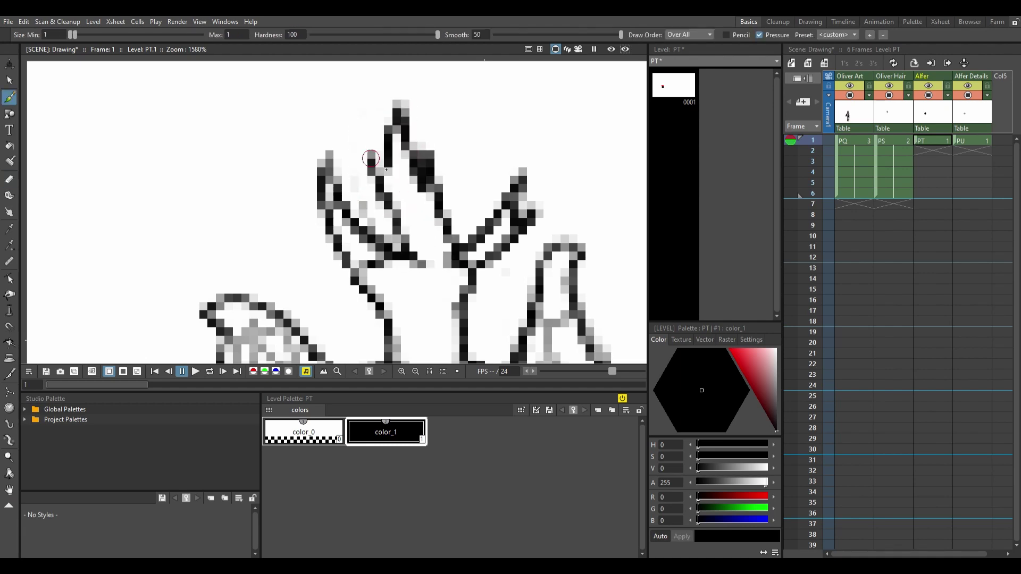
Step: Add faint neck feather lines in the Alfer Details column and recolour its style orange (RGB 255, 131, 69)
scroll(420, 264, "down", 8)
left_click(972, 140)
scroll(433, 238, "up", 8)
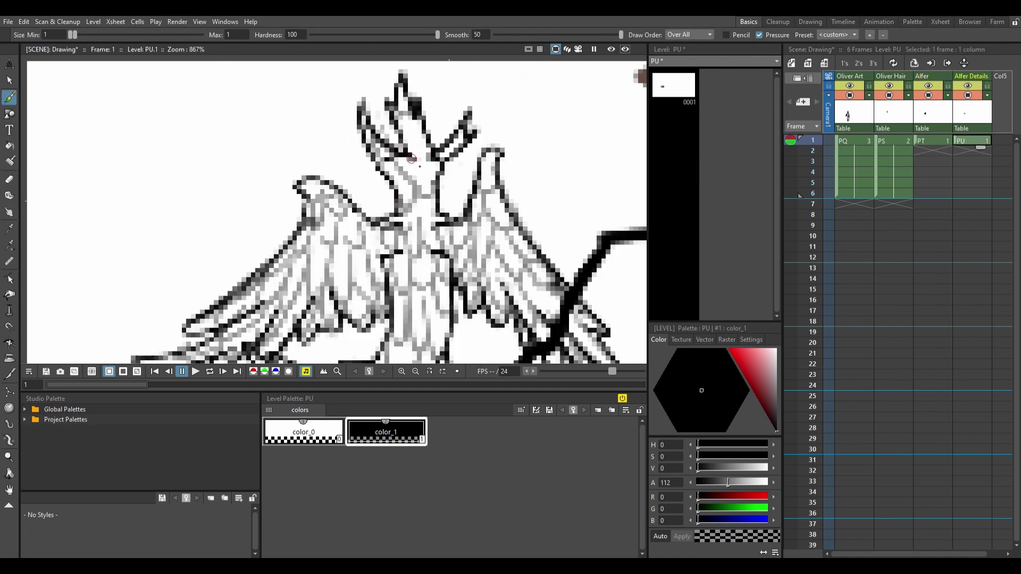
scroll(411, 159, "down", 6)
left_click_drag(742, 391, 730, 379)
scroll(376, 213, "down", 2)
key("space")
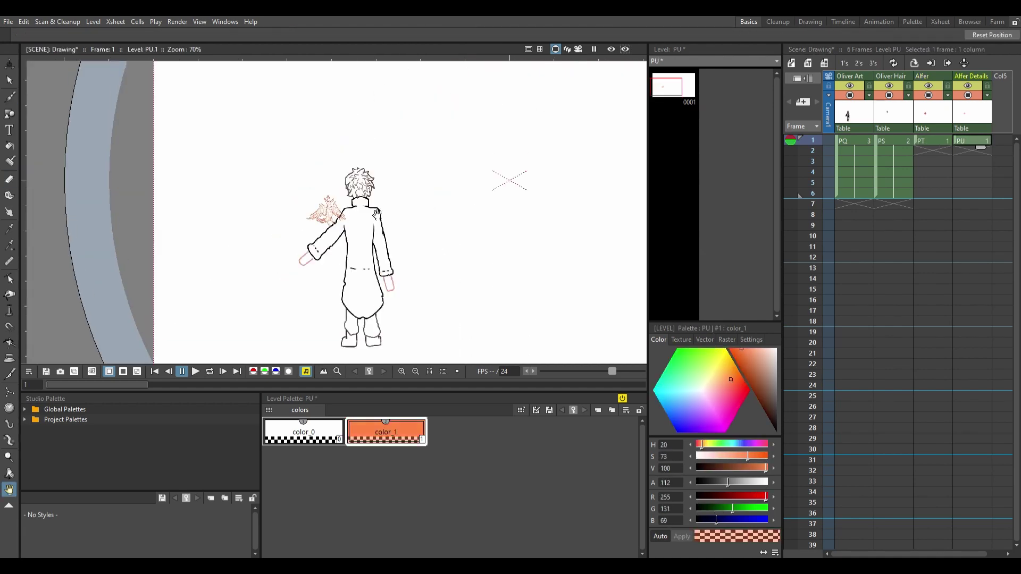
Step: Draw a long straight diagonal line in the empty fifth column and duplicate it parallel to the original
scroll(375, 213, "down", 2)
left_click(879, 193)
left_click(1000, 140)
key("b")
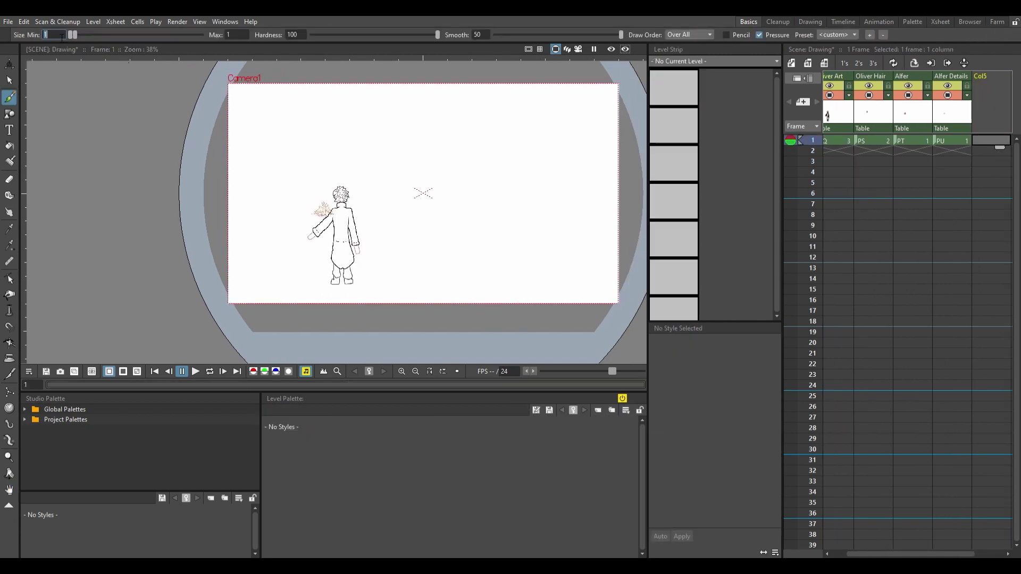
left_click_drag(497, 298, 618, 150)
key("s")
mouse_move(444, 308)
left_mouse_down()
mouse_move(615, 136)
mouse_move(605, 181)
mouse_move(557, 185)
left_mouse_up()
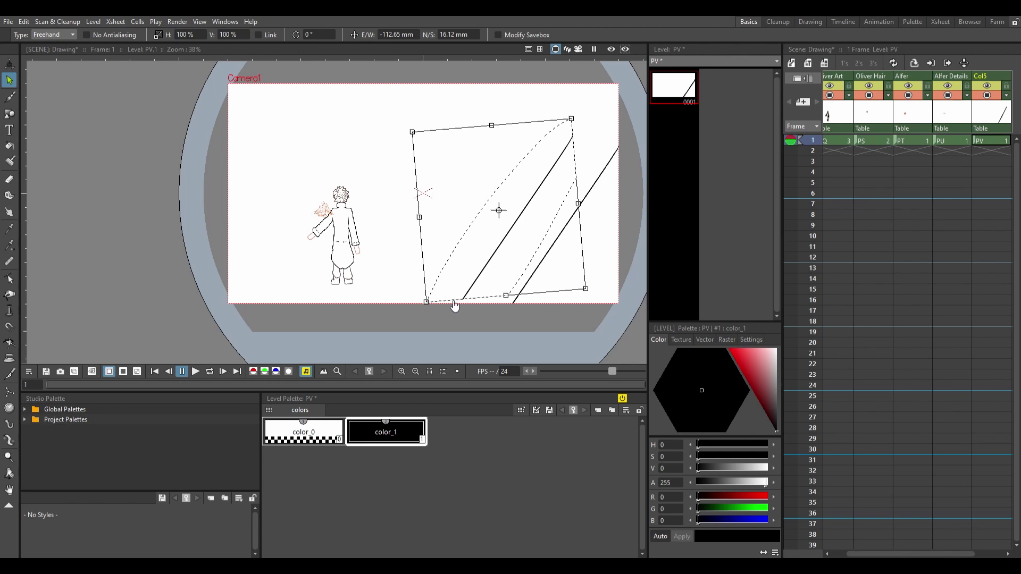
mouse_move(598, 228)
left_mouse_down()
mouse_move(426, 319)
mouse_move(170, 358)
mouse_move(570, 141)
left_mouse_up()
Step: Place rotated copies of the diagonal line so four lines fan across the camera frame, undoing the extra copy
scroll(526, 187, "down", 3)
left_click_drag(526, 186, 518, 171)
left_click_drag(438, 211, 417, 190)
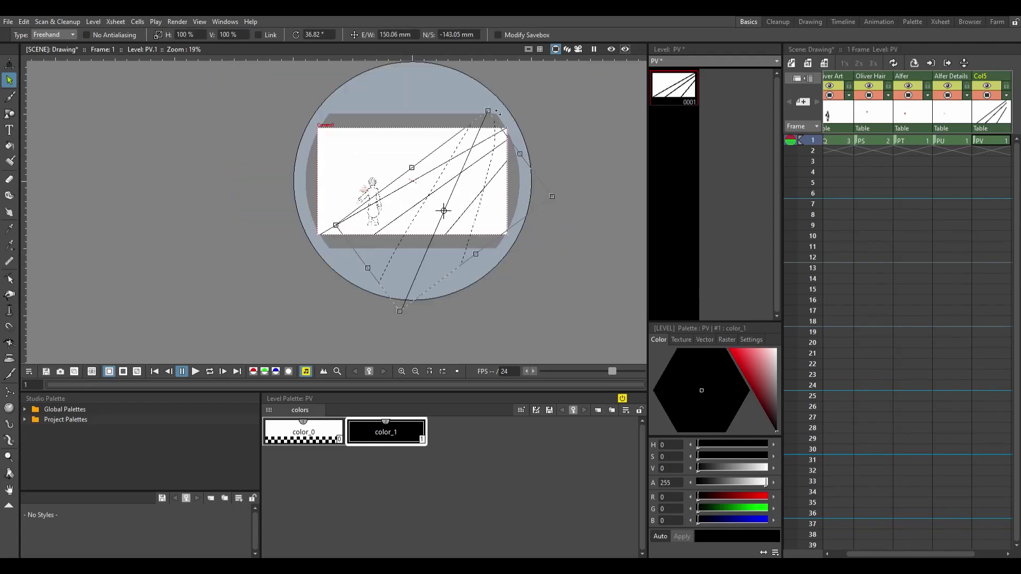
left_click_drag(551, 209, 608, 239)
key("ctrl+z")
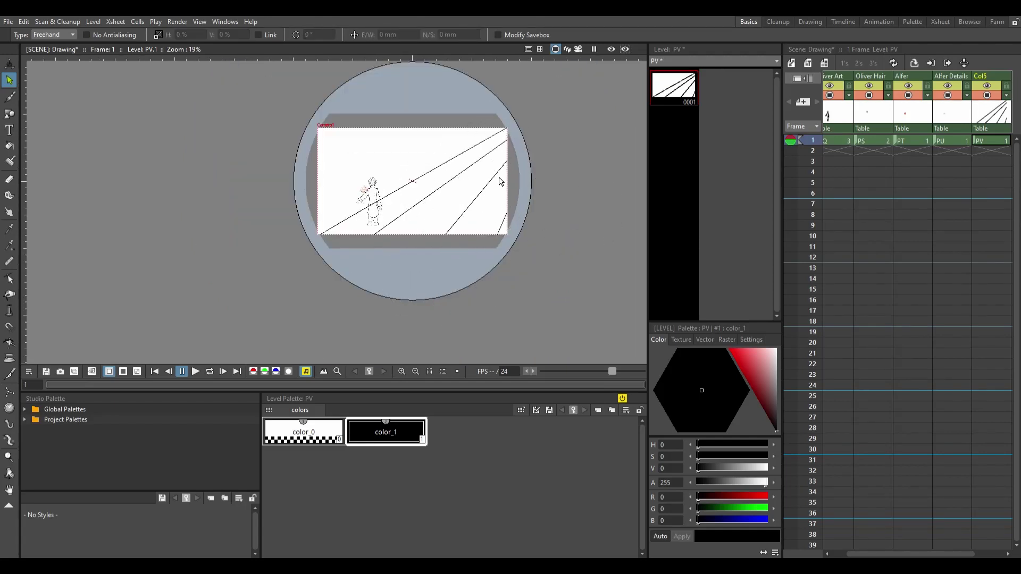
Step: Move the diagonal-line column in front of the character columns and rename it Lined
scroll(508, 177, "up", 3)
left_click_drag(990, 76, 857, 82)
type("Lined")
key("Return")
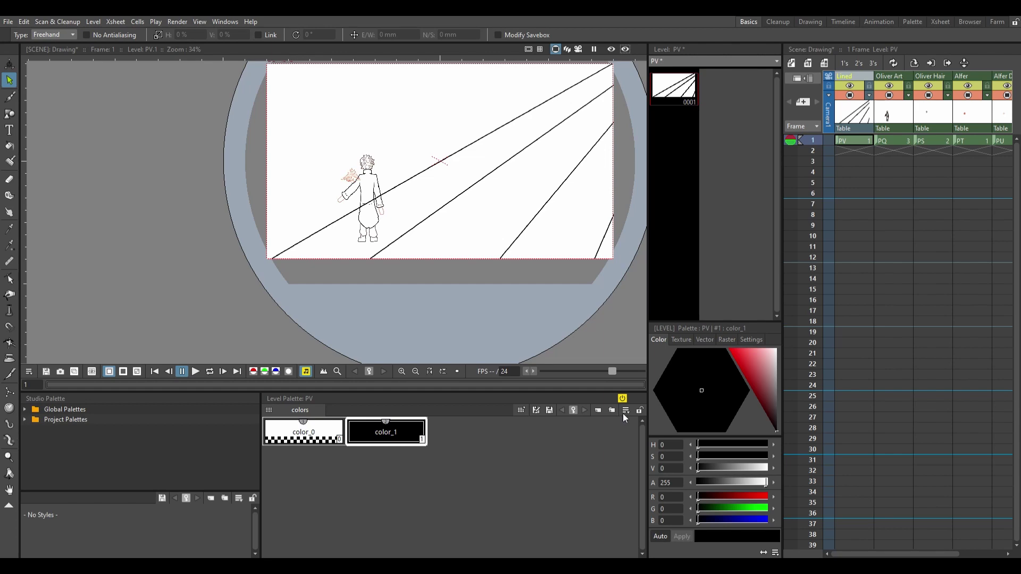
Step: Erase the part of the diagonal line crossing the character's coat and reposition the two rightmost lines for more even spacing
scroll(353, 197, "up", 4)
key("a")
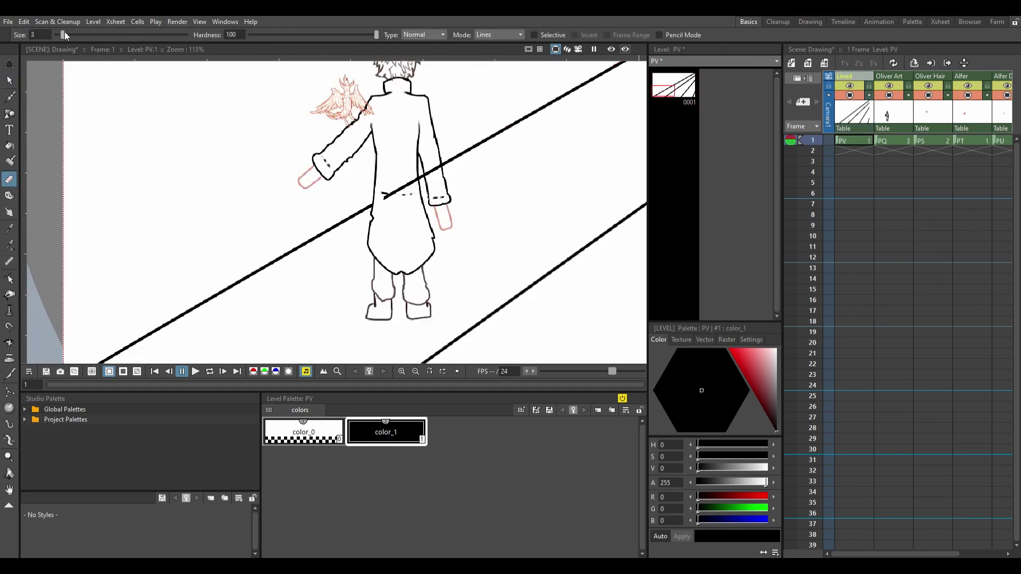
scroll(444, 169, "down", 6)
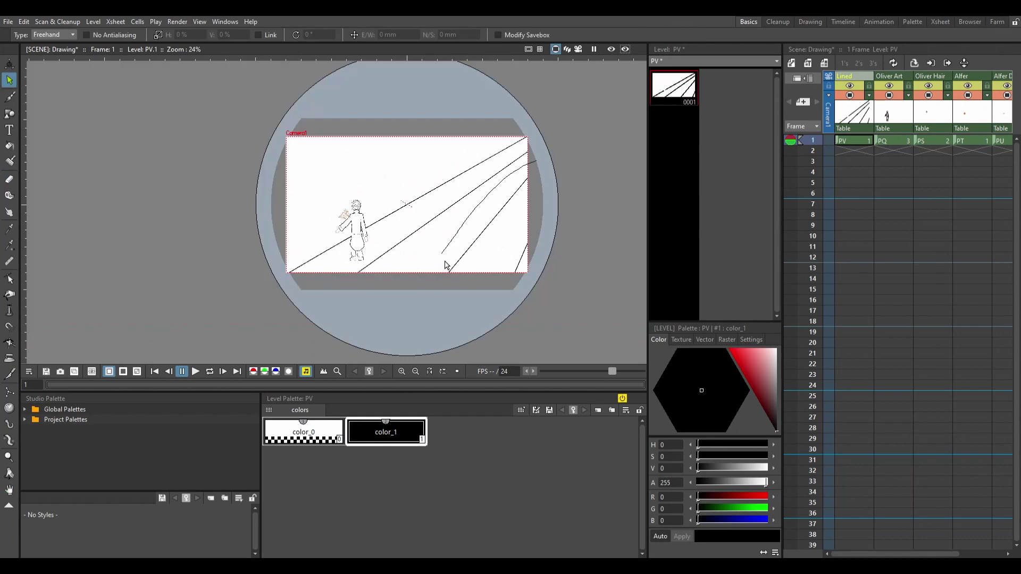
key("s")
scroll(451, 228, "up", 4)
scroll(499, 159, "down", 5)
scroll(409, 216, "up", 1)
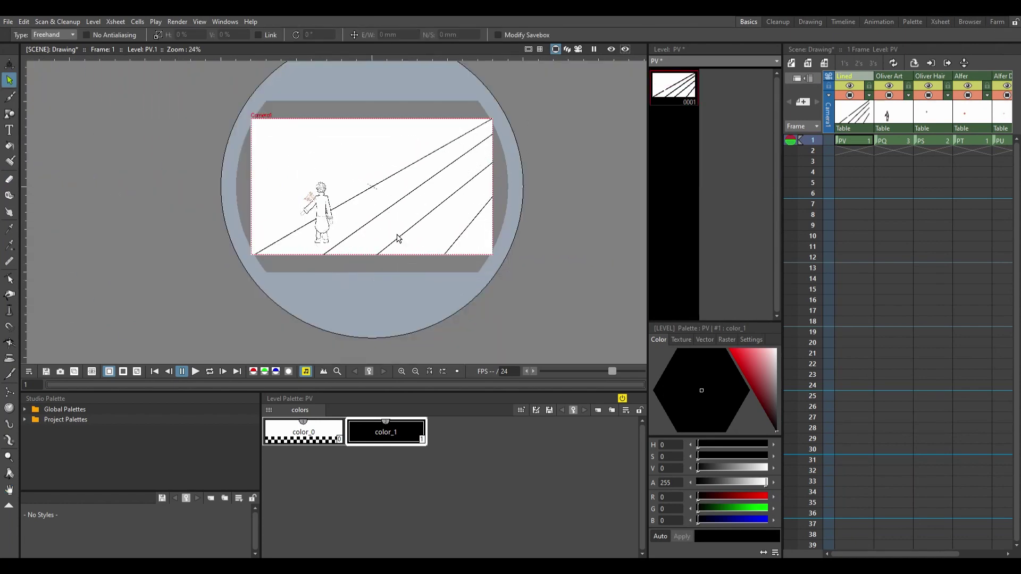
Step: Draw a thin diagonal guide line between the second and third lines and place a parallel copy beside it
key("space")
scroll(399, 234, "up", 4)
left_click_drag(344, 234, 419, 182)
key("b")
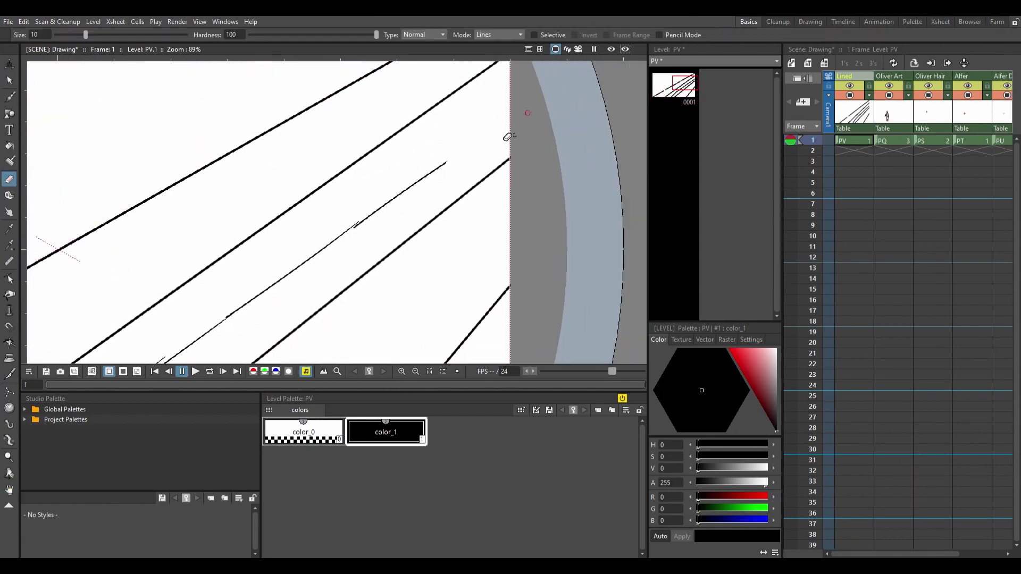
scroll(493, 124, "down", 5)
key("s")
scroll(305, 287, "up", 1)
mouse_move(518, 101)
left_mouse_down()
mouse_move(297, 289)
mouse_move(503, 138)
left_mouse_up()
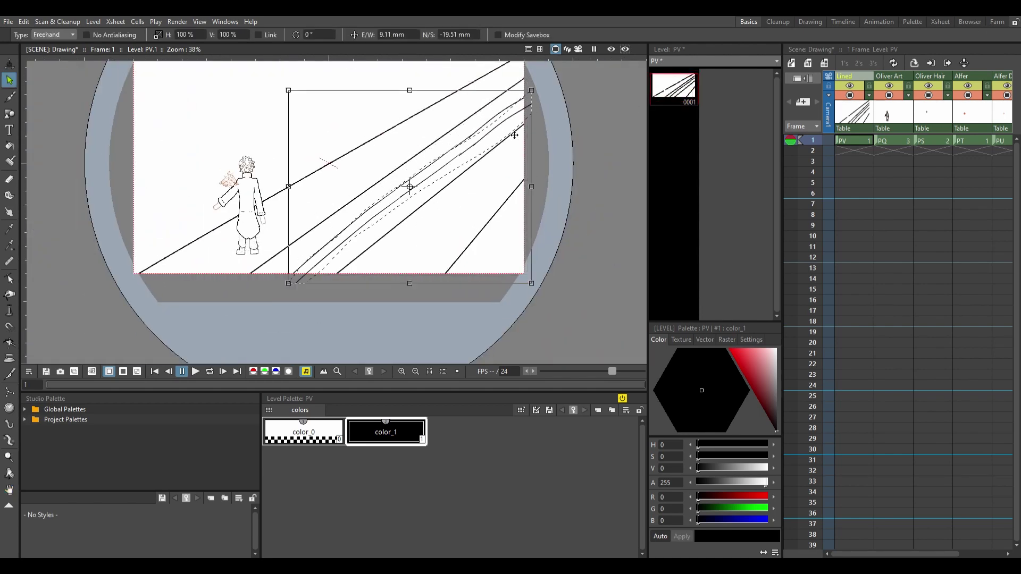
Step: Insert an empty column after Lined and set the brush to size 5
scroll(474, 271, "down", 2)
scroll(474, 271, "up", 1)
key("space")
scroll(440, 233, "up", 5)
key("b")
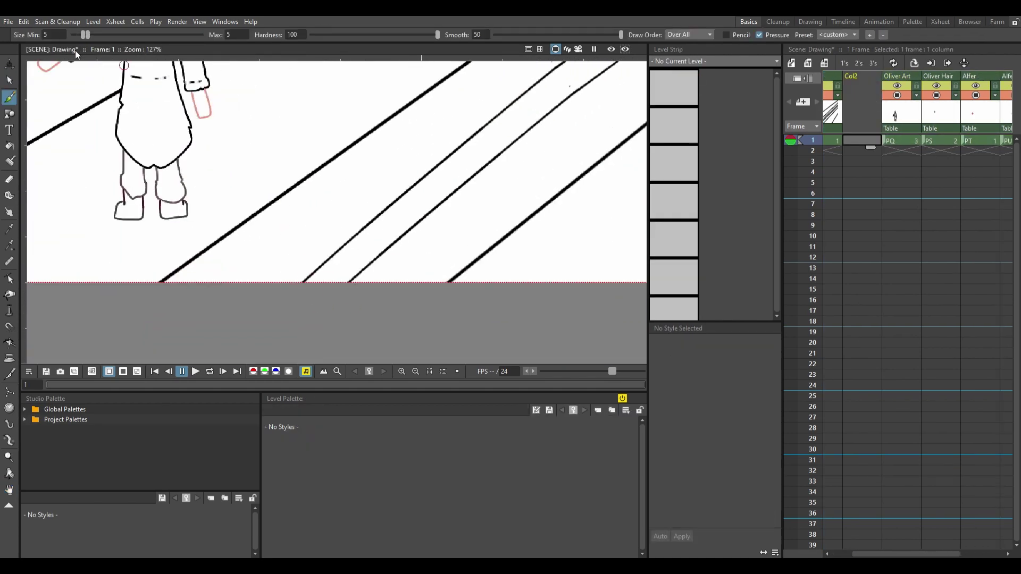
Step: Draw an outlined road dash between the two thin guide lines in the new column and paste rotated copies farther along
left_click_drag(300, 281, 368, 228)
key("s")
left_click_drag(356, 292, 468, 155)
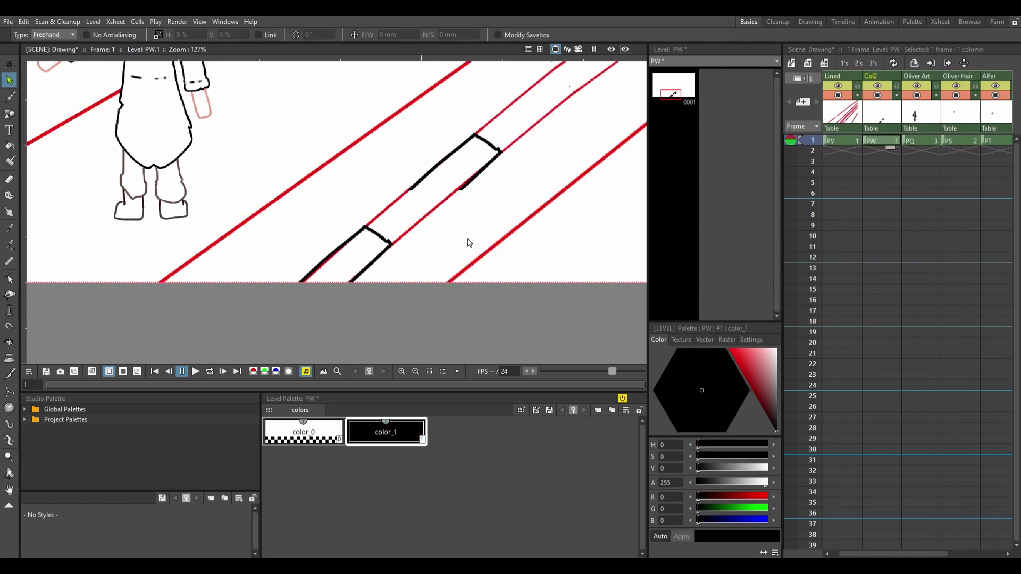
mouse_move(410, 240)
left_mouse_down()
mouse_move(367, 244)
mouse_move(503, 171)
left_mouse_up()
key("ctrl+v")
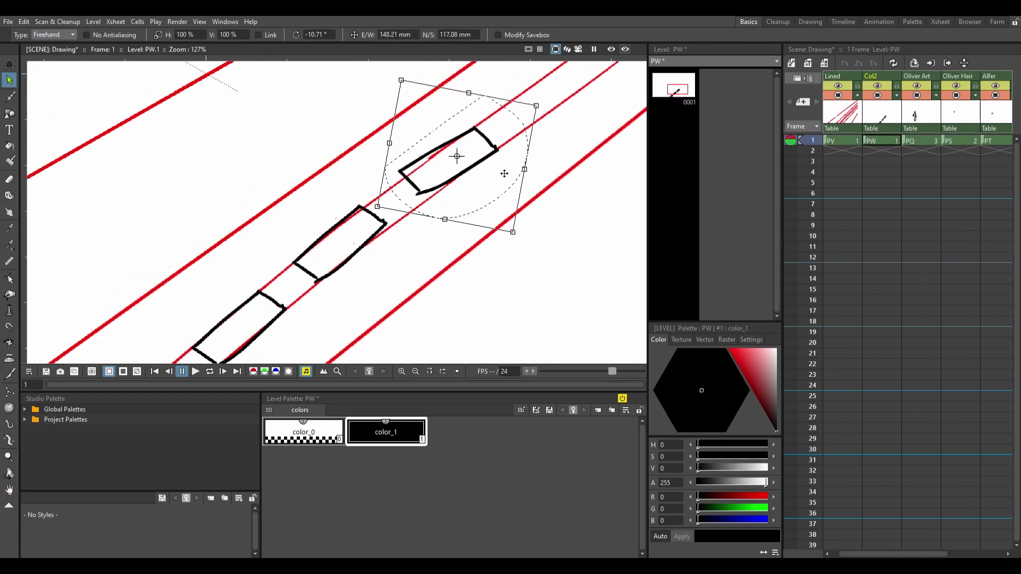
Step: Undo the pasted dashes and redraw the dash as a slanted four-sided outline between the two thin guide lines
key("b")
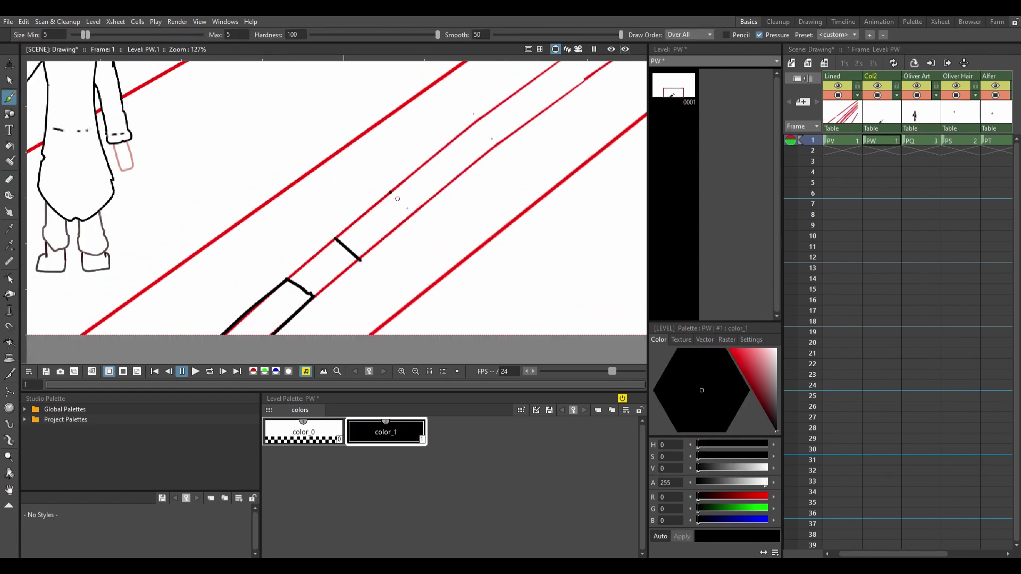
key("ctrl+z")
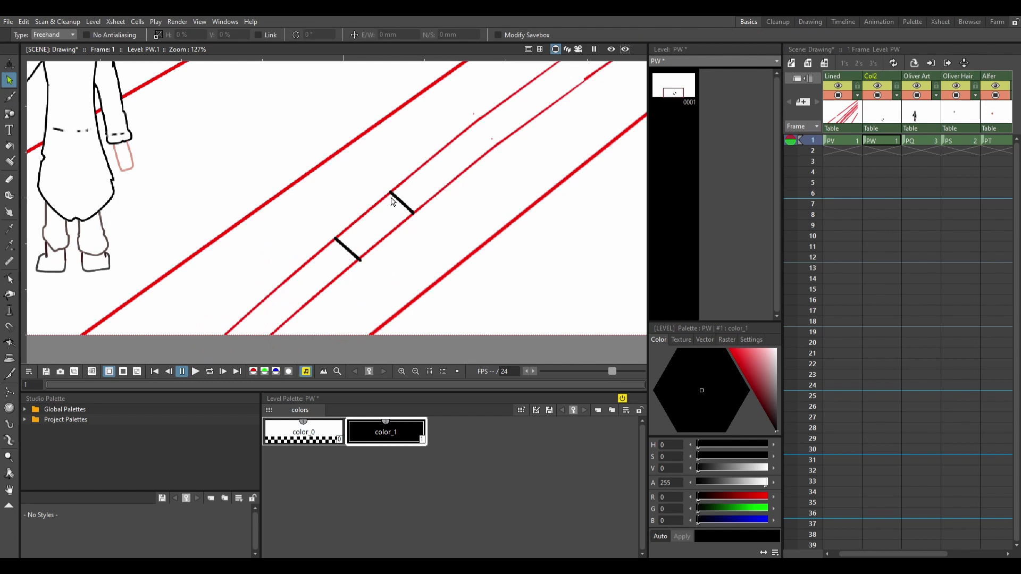
key("s")
left_click_drag(420, 181, 440, 200)
key("a")
left_click_drag(337, 262, 415, 209)
key("ctrl+z")
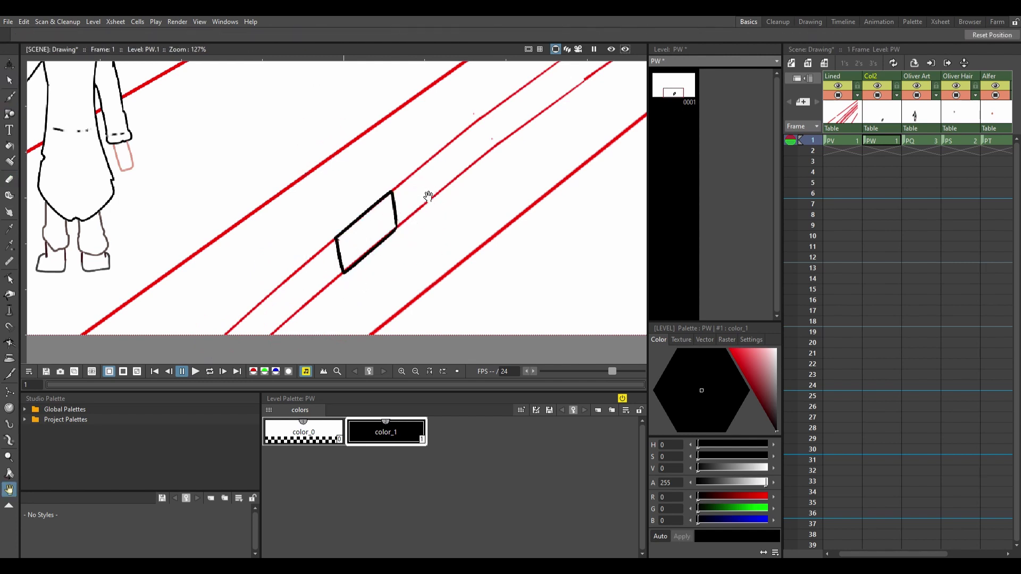
Step: Paste an offset copy of the slanted outline and connect the two into a three-dimensional block, erasing the hidden lines
scroll(420, 224, "up", 5)
key("ctrl+v")
left_click_drag(346, 215, 372, 215)
key("a")
left_click_drag(382, 181, 327, 266)
left_click_drag(115, 35, 89, 34)
Step: Copy the finished block and paste evenly spaced copies along the guide lines up to the camera frame's edge
key("s")
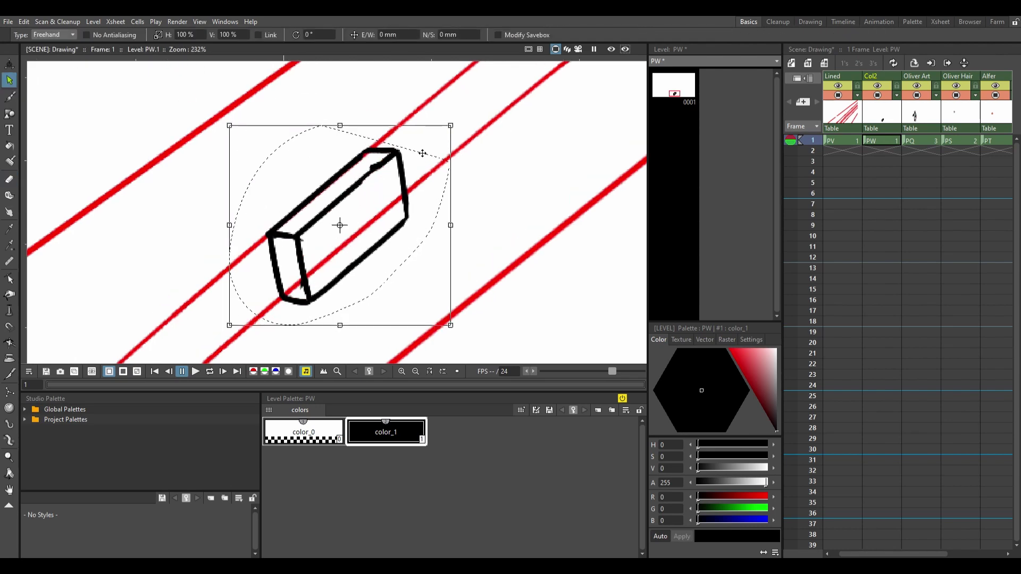
scroll(340, 229, "down", 4)
left_click(426, 228)
mouse_move(353, 165)
left_mouse_down()
mouse_move(345, 219)
mouse_move(404, 165)
left_mouse_up()
key("ctrl+v")
key("ctrl+z")
key("ctrl+z")
scroll(333, 159, "down", 3)
key("ctrl+v")
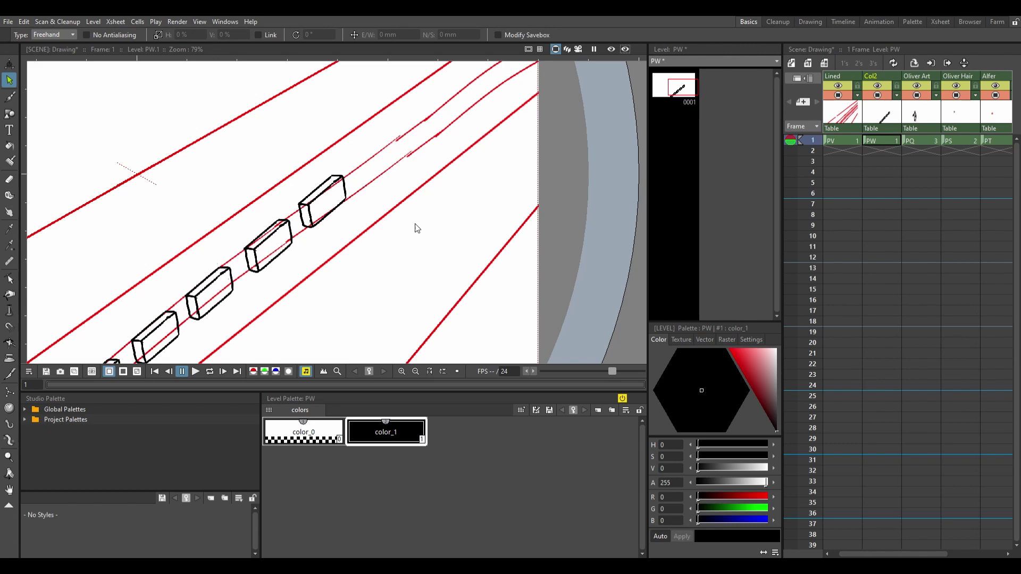
scroll(416, 228, "down", 6)
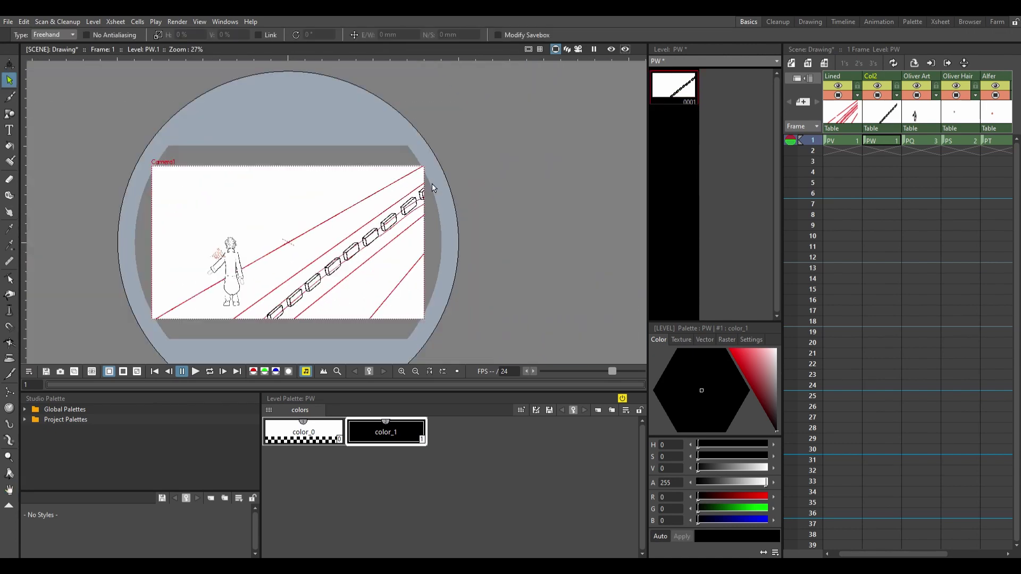
Step: Recolour the lines in the Lined column black and erase the two thin guide lines
scroll(237, 306, "up", 6)
key("a")
left_click(827, 141)
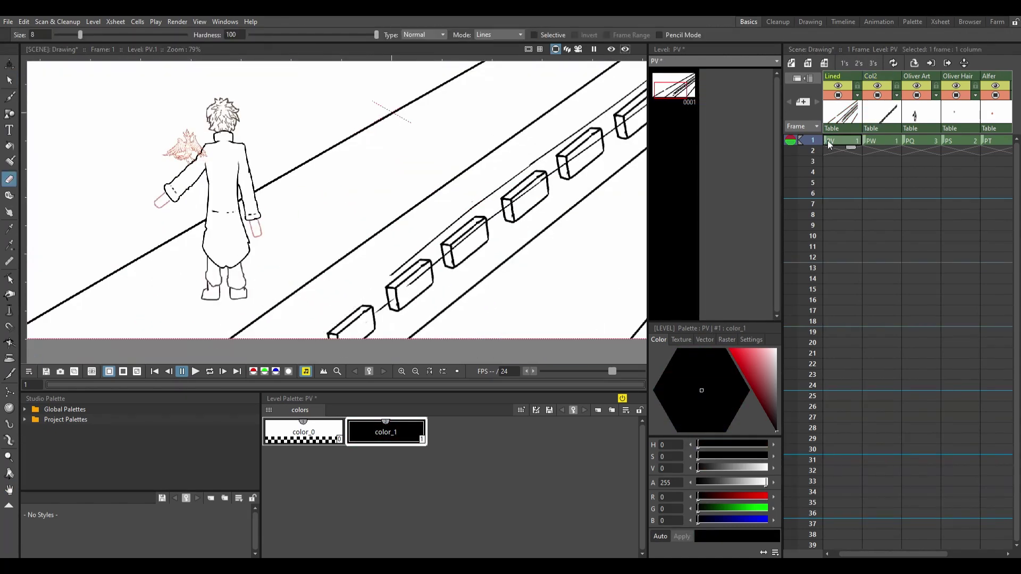
Step: Try rearranging the diagonal lines in the Lined column so that they run parallel
key("s")
scroll(548, 158, "down", 3)
mouse_move(490, 151)
left_mouse_down()
mouse_move(273, 315)
mouse_move(298, 367)
mouse_move(478, 159)
left_mouse_up()
left_click(665, 211)
left_click(840, 141)
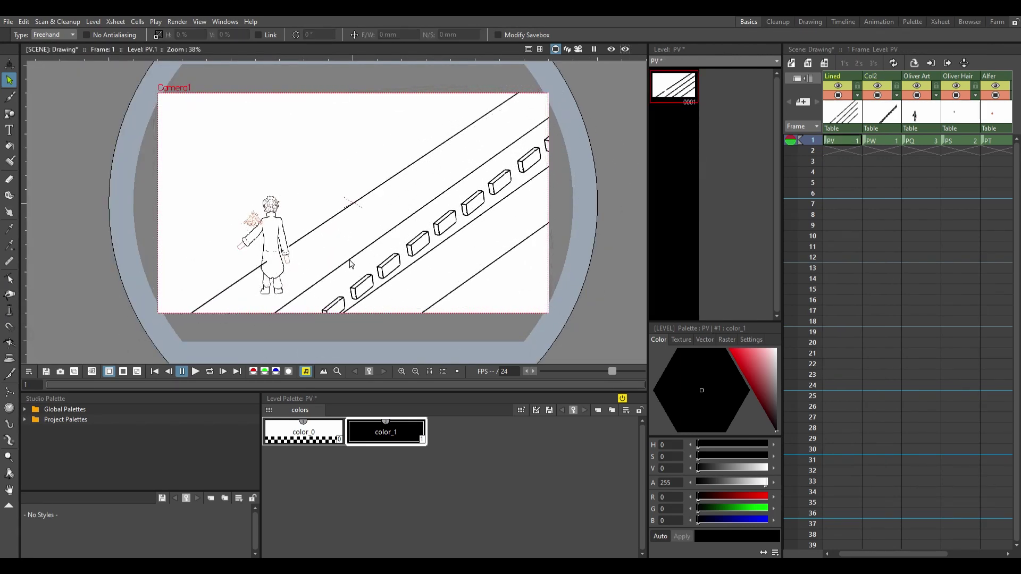
Step: Clear all the blocks from the Col2 drawing
left_click(881, 141)
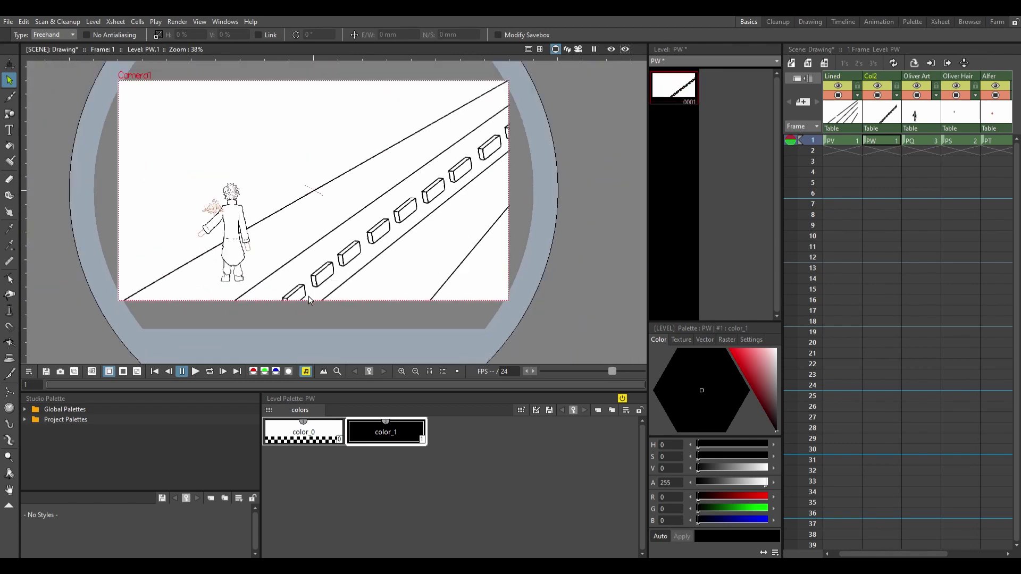
scroll(310, 300, "up", 2)
key("b")
key("ctrl+z")
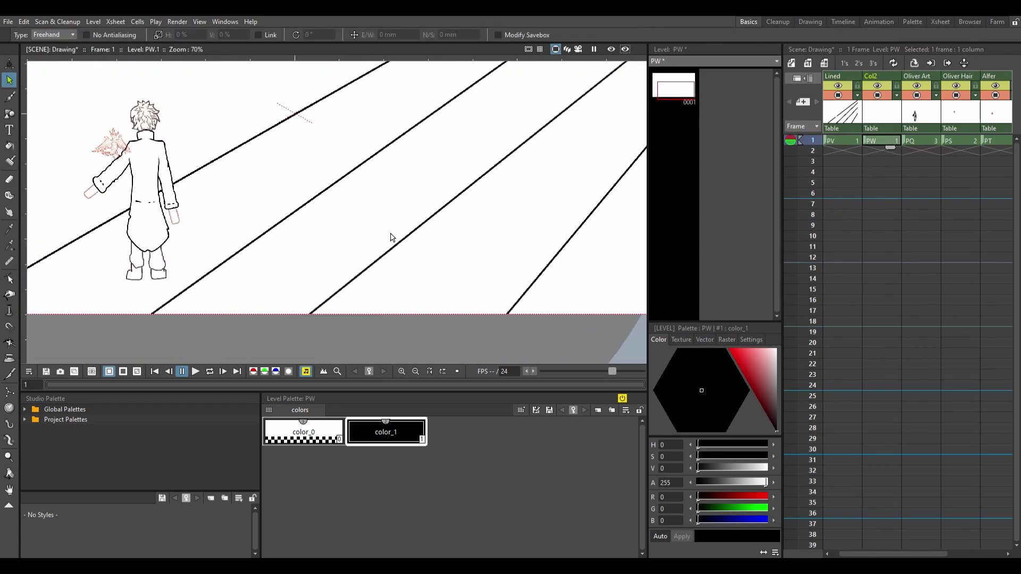
Step: Place two thin lines in Col2 just inside the second and third road lines, scaling their far ends down to narrow with distance
scroll(292, 331, "down", 1)
left_click_drag(488, 209, 401, 234)
left_click_drag(380, 319, 347, 296)
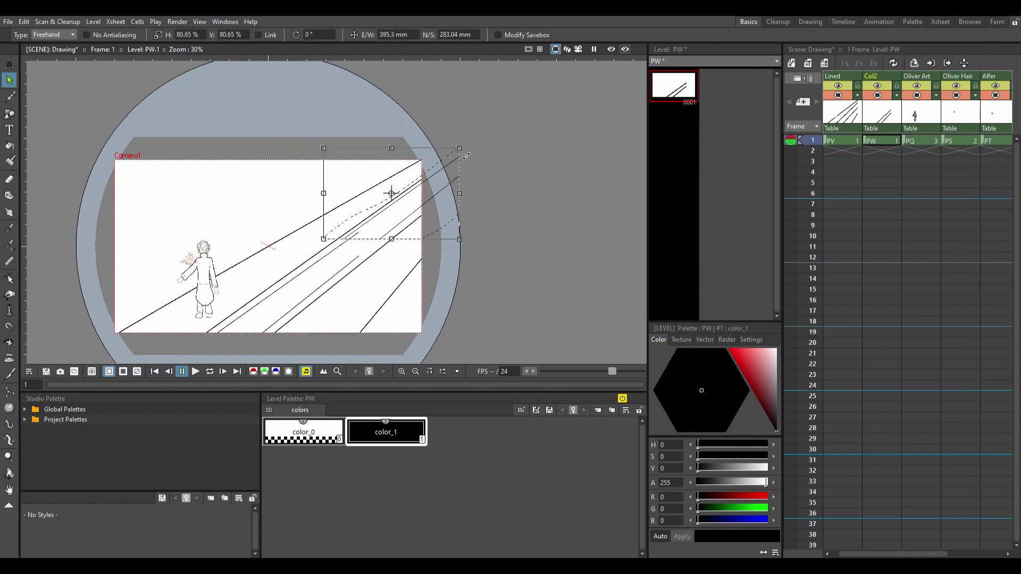
scroll(347, 296, "up", 2)
left_click_drag(432, 228, 462, 244)
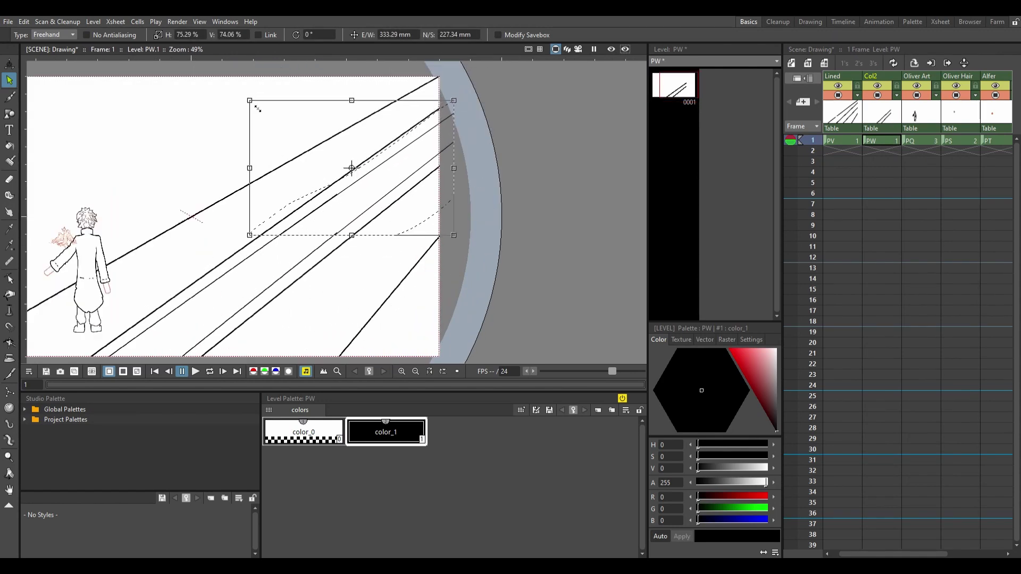
Step: Draw a row of curved cross strokes between the two thin inner lines along the whole strip
scroll(202, 313, "up", 1)
key("b")
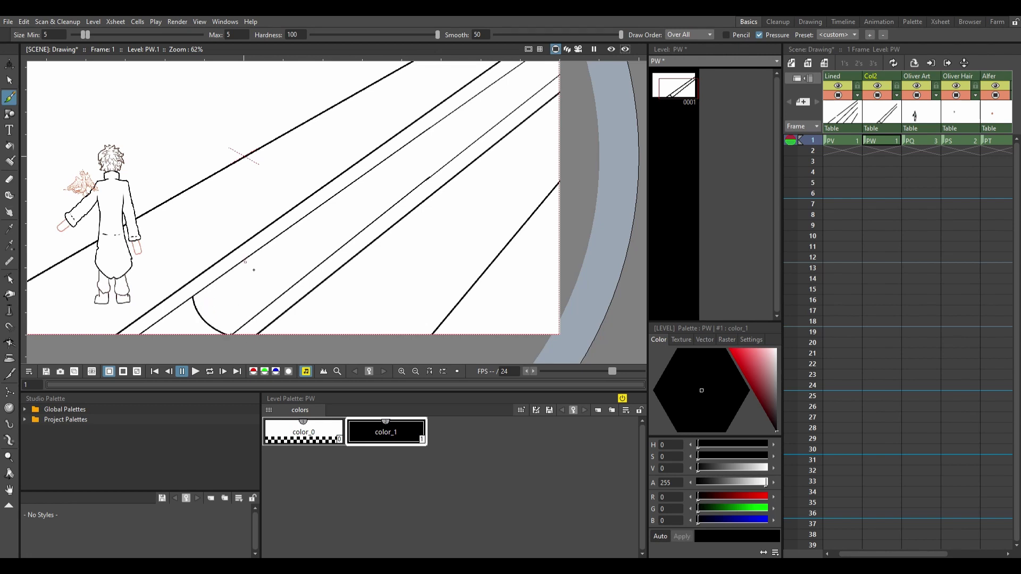
left_click_drag(366, 221, 372, 220)
left_click_drag(389, 156, 417, 186)
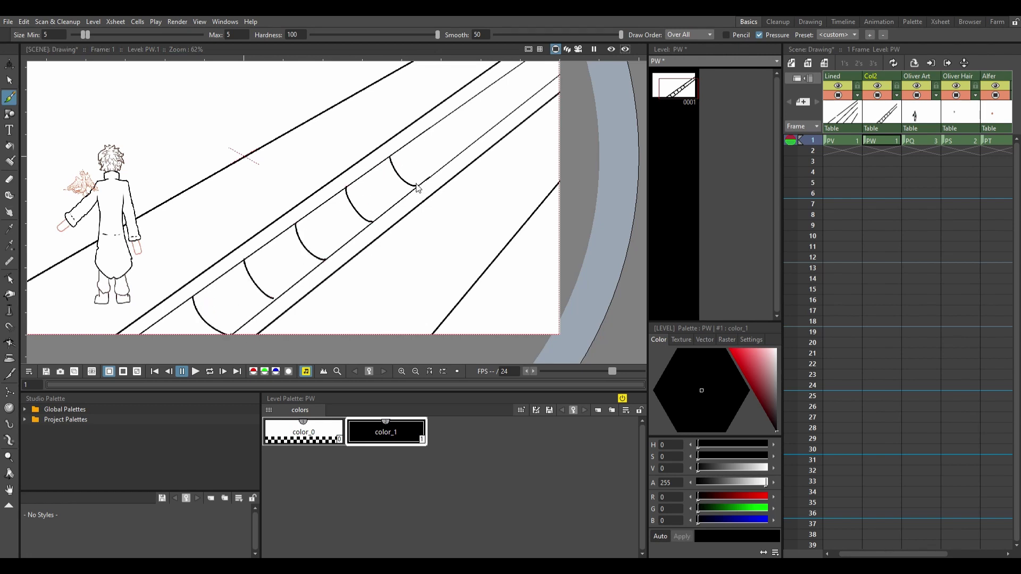
left_click_drag(455, 113, 376, 170)
left_click_drag(377, 170, 400, 201)
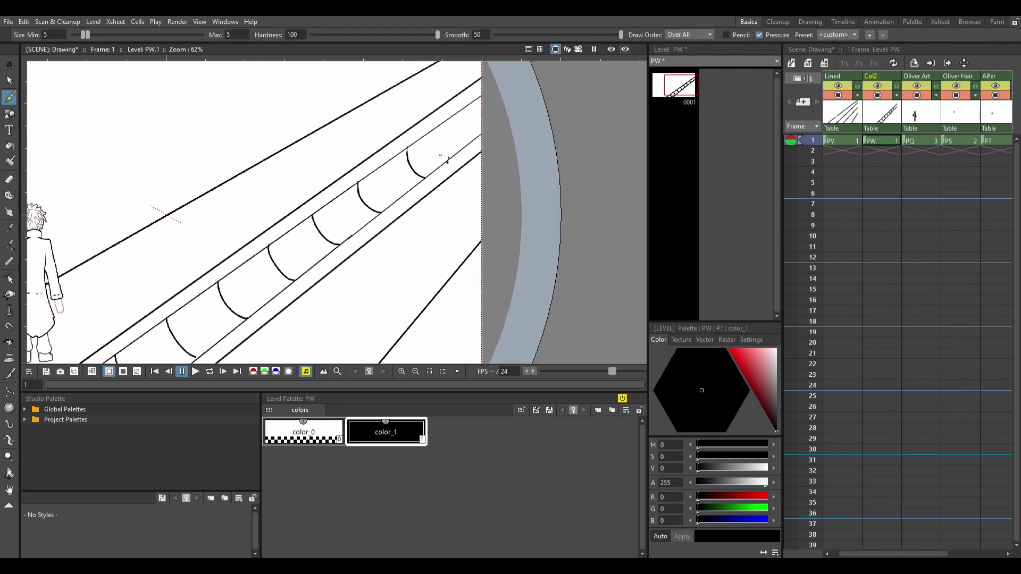
Step: Move the strip artwork into the Lined drawing and rename Col2 as Structures
key("h")
scroll(410, 262, "down", 2)
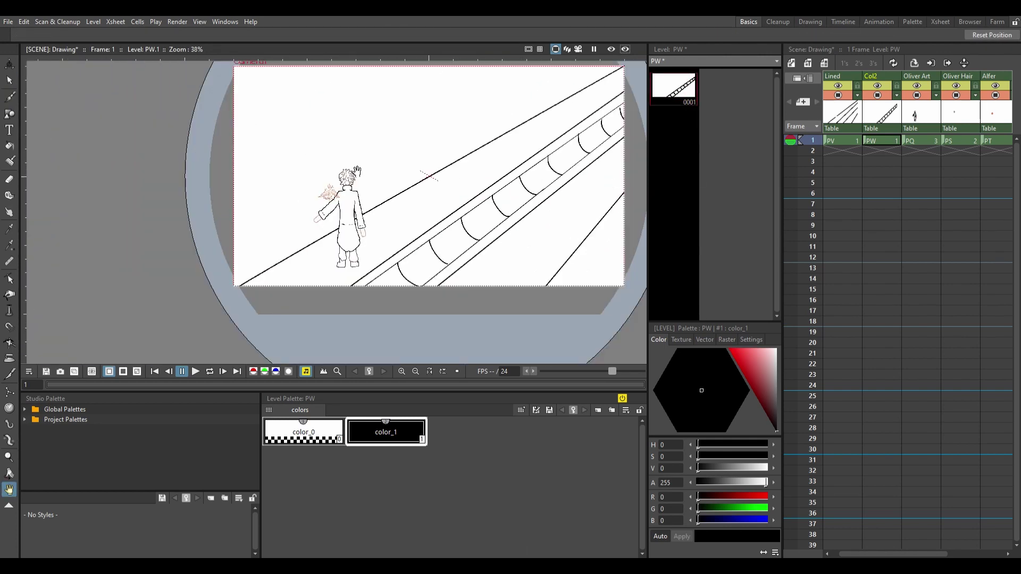
type("Structures")
key("Return")
left_click(842, 141)
key("s")
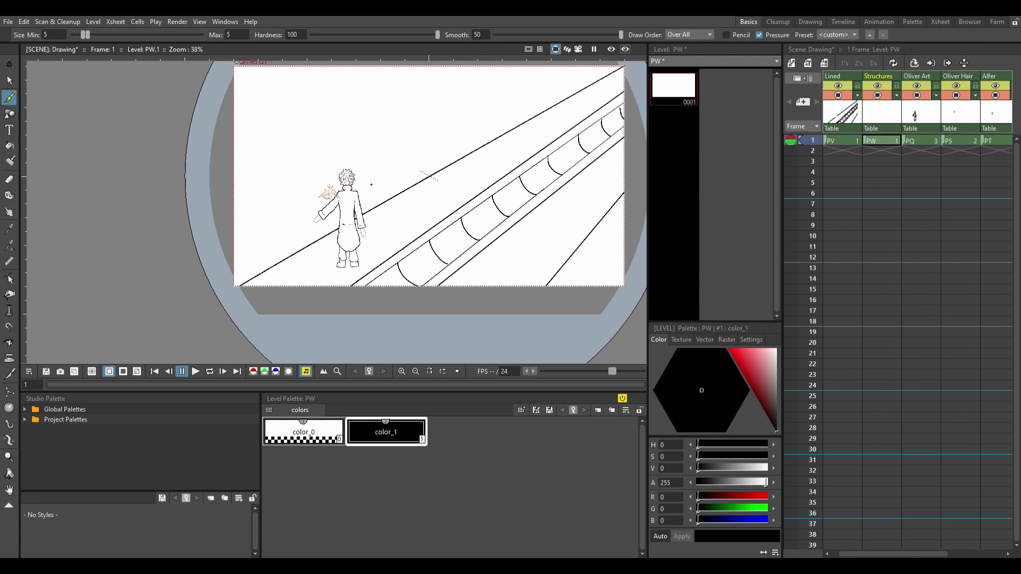
Step: Draw a long slanted line above the character, then lower and rotate its middle section to form a stepped roofline
scroll(404, 259, "down", 1)
mouse_move(539, 145)
left_mouse_down()
mouse_move(388, 143)
mouse_move(463, 223)
mouse_move(457, 152)
left_mouse_up()
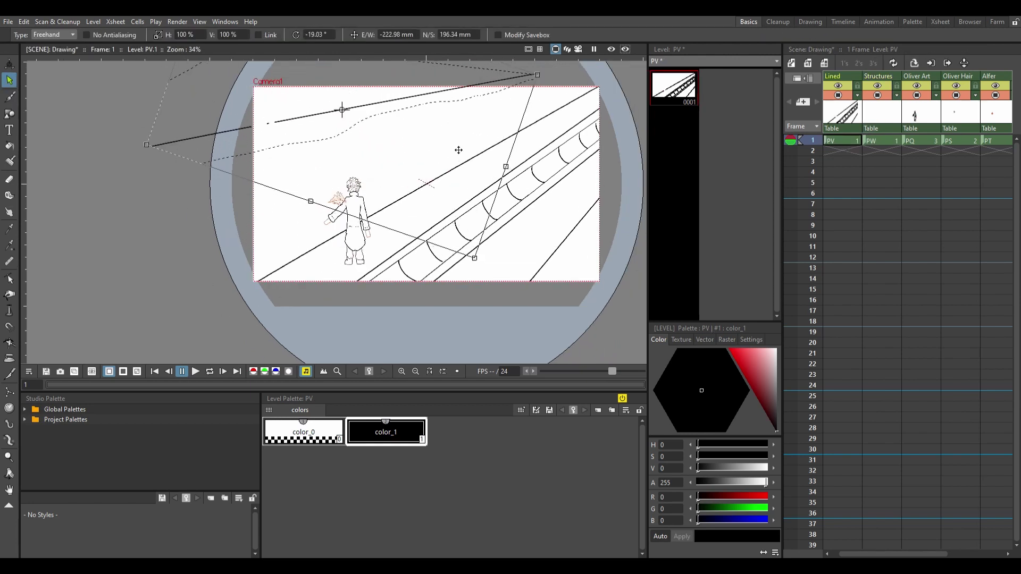
key("b")
scroll(309, 133, "up", 2)
left_click_drag(309, 133, 273, 142)
key("s")
left_click(465, 85)
left_click_drag(465, 84, 449, 112)
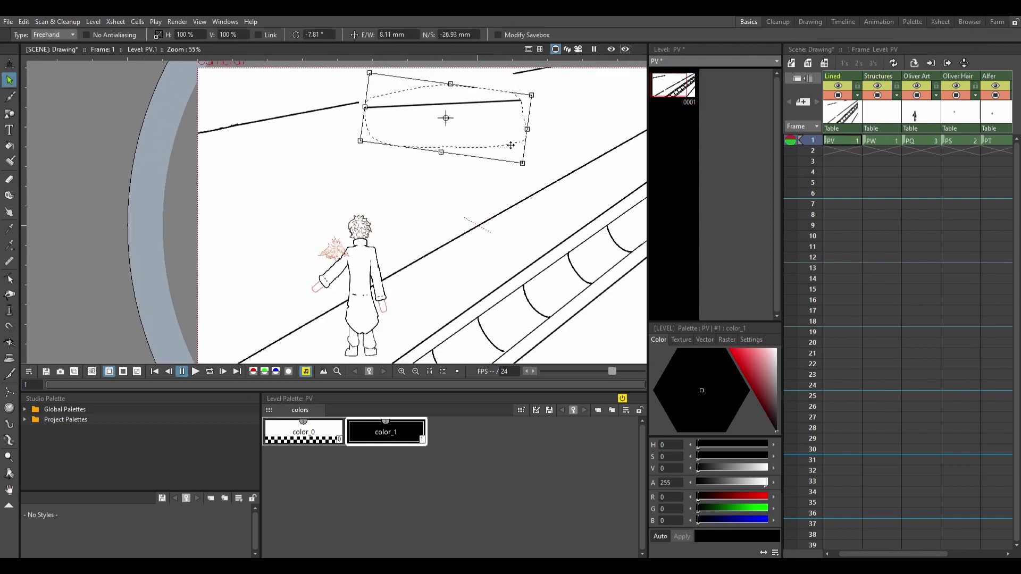
Step: Try drawing near-vertical edges down from the breaks in the roofline
key("b")
left_click_drag(357, 104, 368, 285)
key("a")
left_click_drag(363, 223, 367, 283)
left_click_drag(544, 100, 457, 129)
key("b")
left_click_drag(427, 102, 438, 227)
key("ctrl+z")
key("ctrl+z")
key("ctrl+z")
Step: Draw a slanted edge from the end of the first roofline section down to the first road line, trimming the overlap
left_click_drag(272, 132, 358, 271)
key("a")
left_click_drag(278, 157, 287, 155)
Step: Draw two parallel slanted edges from the farther roofline break to the road, join their tops, and erase the overshooting ends
key("b")
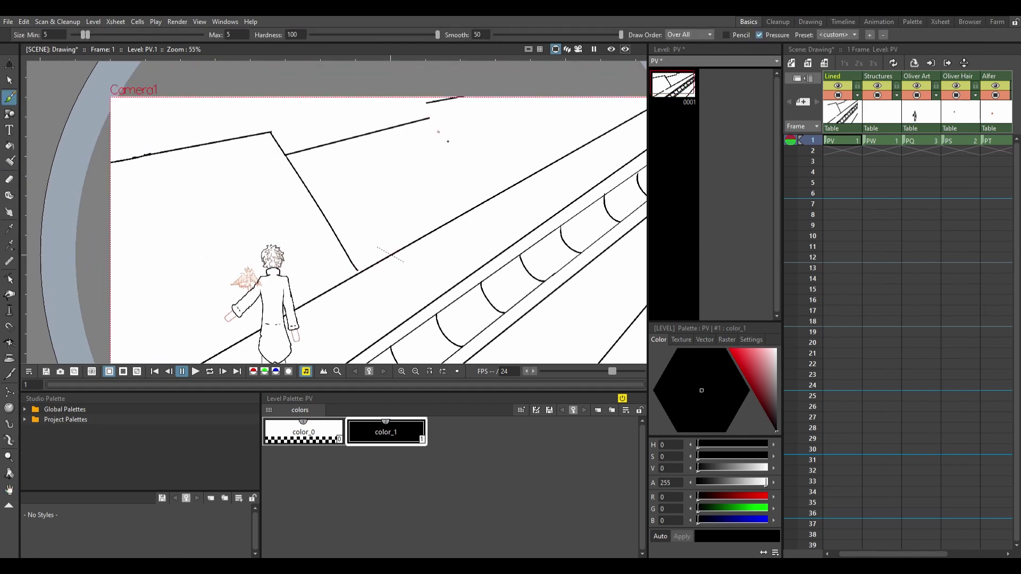
left_click_drag(415, 176, 437, 165)
left_click_drag(425, 90, 496, 200)
key("a")
key("b")
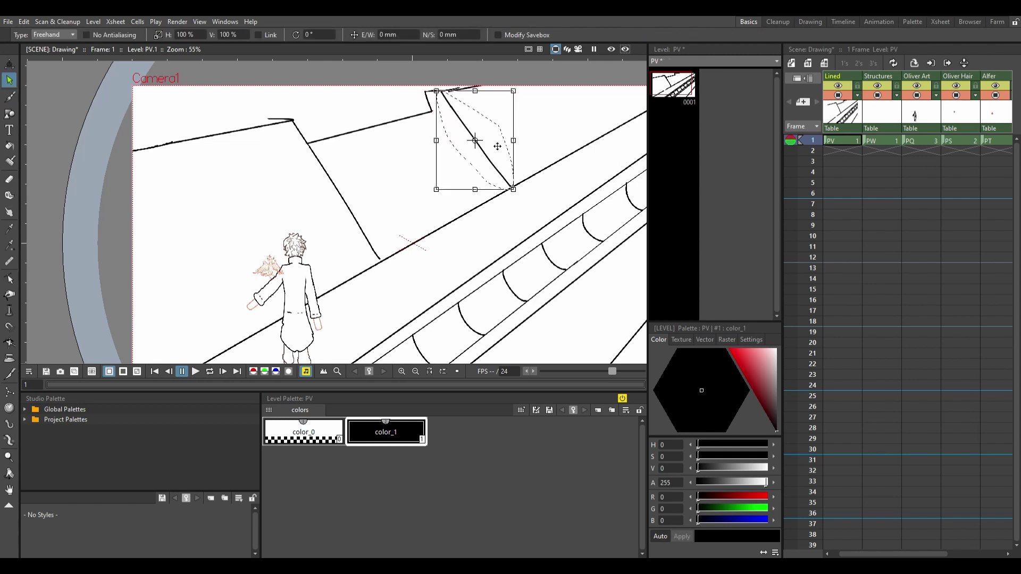
key("a")
left_click_drag(308, 127, 334, 126)
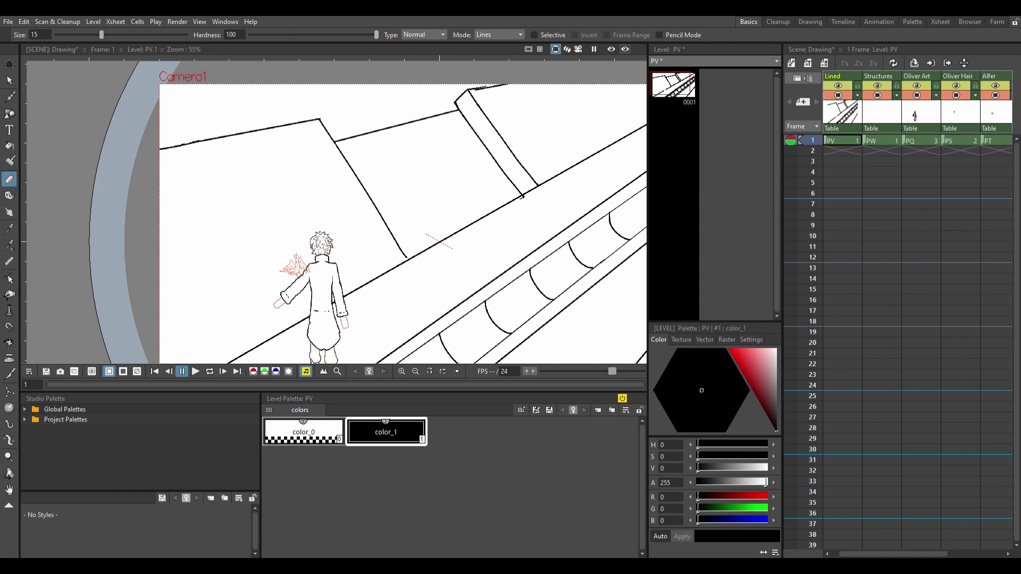
Step: Draw lines across the walkway from the bases of the slanted edges to the second road line
scroll(492, 353, "up", 5)
key("space")
scroll(492, 354, "down", 5)
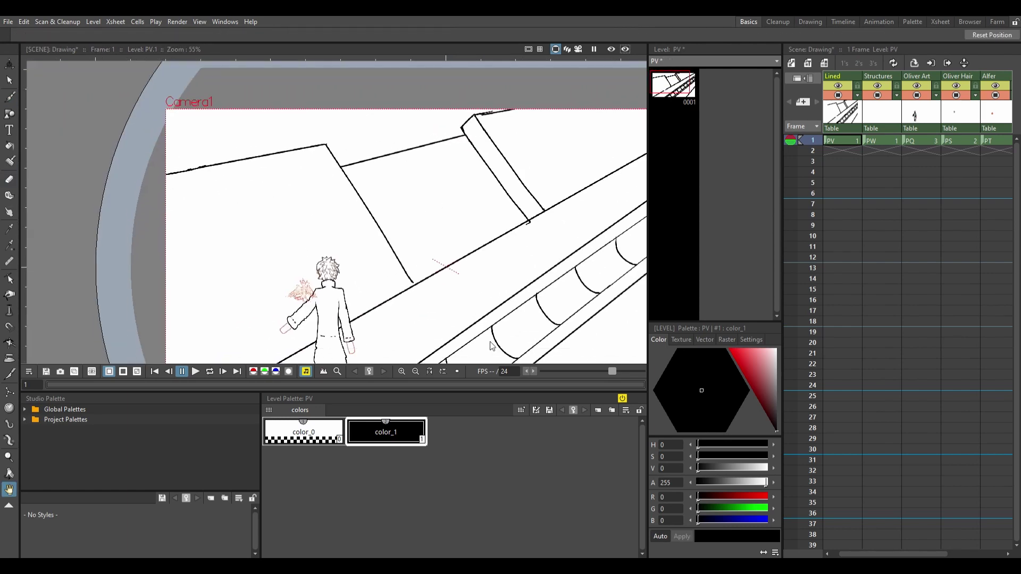
left_click_drag(492, 342, 491, 294)
key("b")
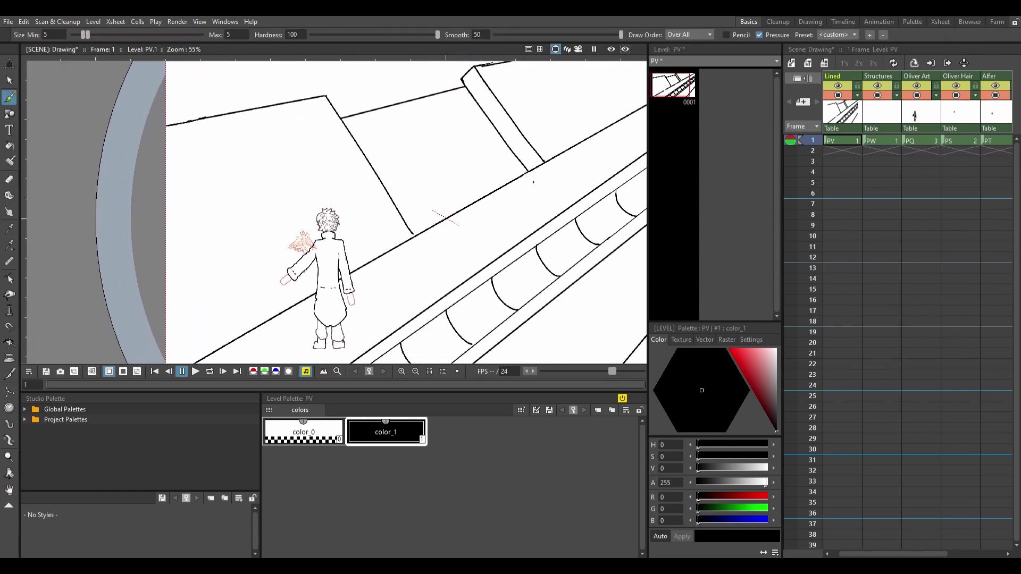
left_click_drag(528, 171, 571, 204)
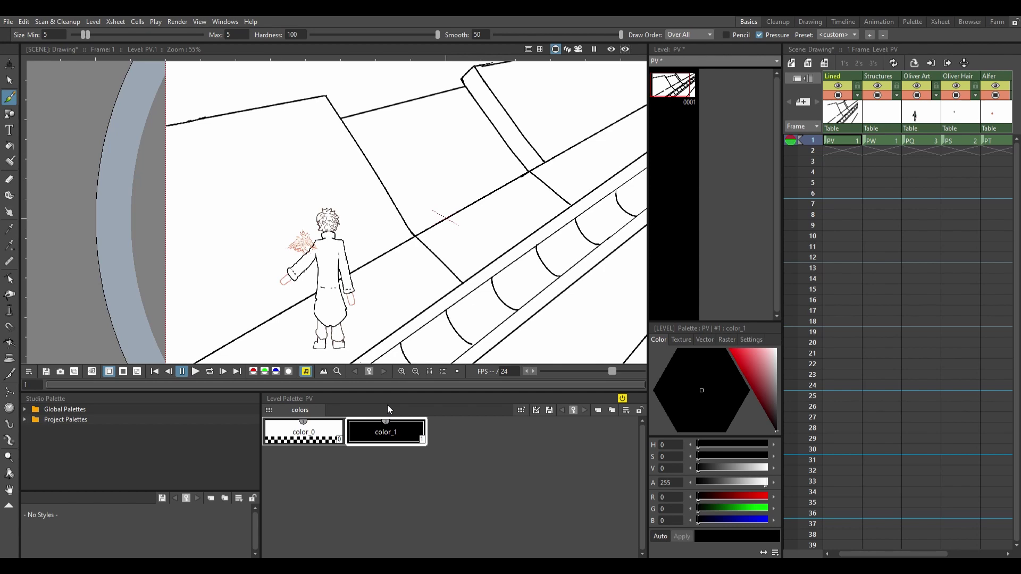
Step: Erase the walkway crossing lines and redraw them at a flatter angle with short drops at the curb
key("e")
left_click(435, 246)
key("b")
mouse_move(414, 235)
left_mouse_down()
mouse_move(496, 262)
mouse_move(428, 279)
mouse_move(390, 223)
mouse_move(383, 251)
left_mouse_up()
key("e")
key("space")
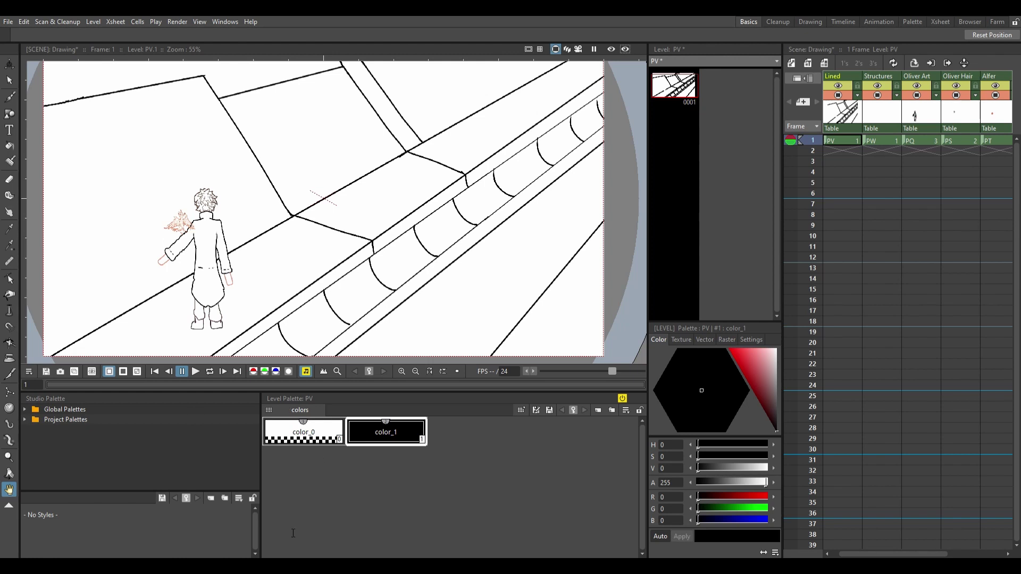
Step: Erase the stray line ends where the slanted edges and walkway crossing lines meet the road lines
key("alt+0")
key("a")
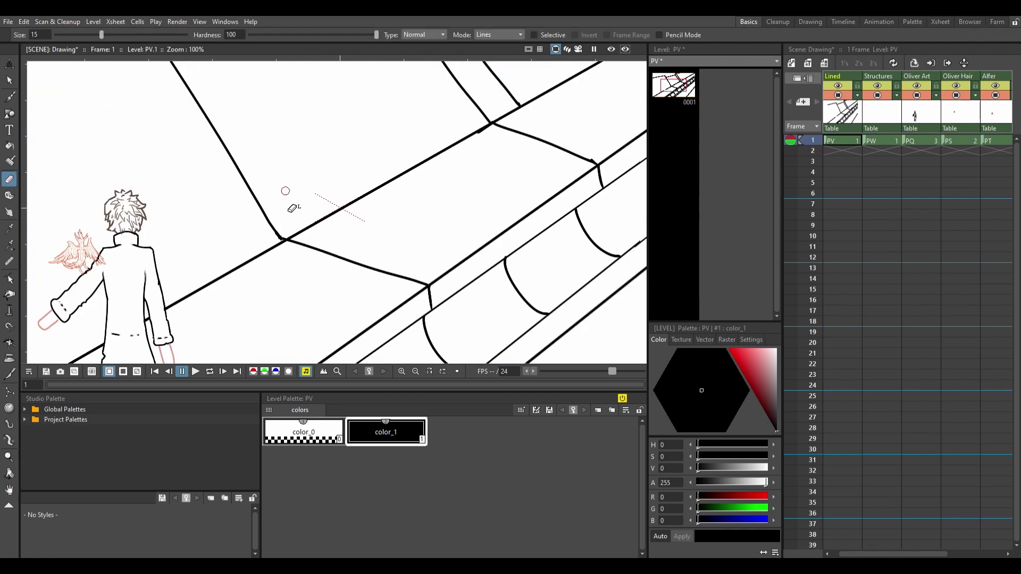
scroll(485, 218, "down", 5)
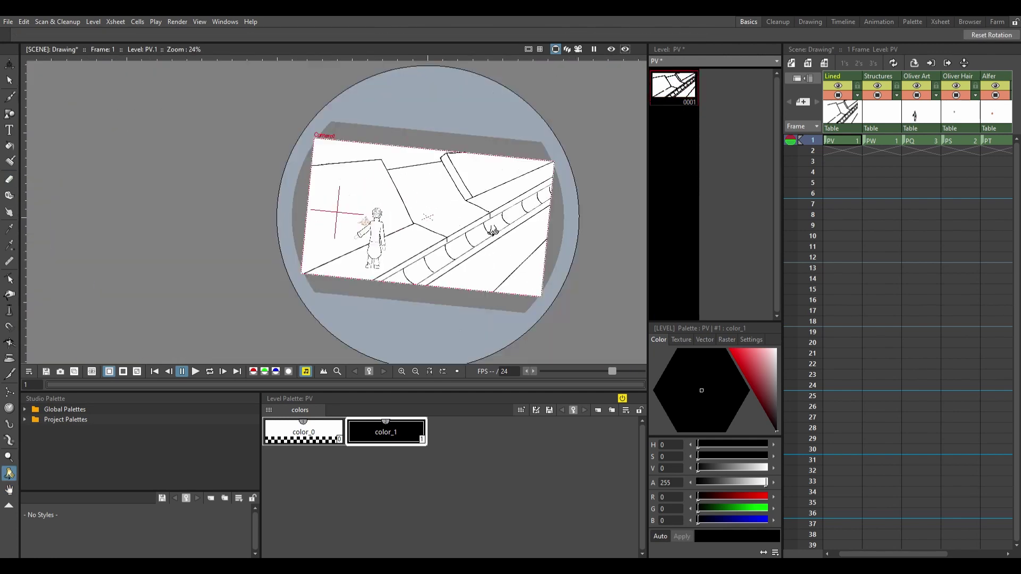
key("space")
scroll(442, 218, "up", 3)
mouse_move(264, 167)
left_mouse_down()
mouse_move(385, 221)
mouse_move(365, 269)
mouse_move(525, 152)
mouse_move(519, 216)
mouse_move(461, 148)
mouse_move(446, 262)
left_mouse_up()
key("space")
mouse_move(551, 269)
left_mouse_down()
mouse_move(528, 292)
mouse_move(337, 278)
mouse_move(351, 280)
mouse_move(326, 235)
mouse_move(333, 212)
mouse_move(378, 286)
left_mouse_up()
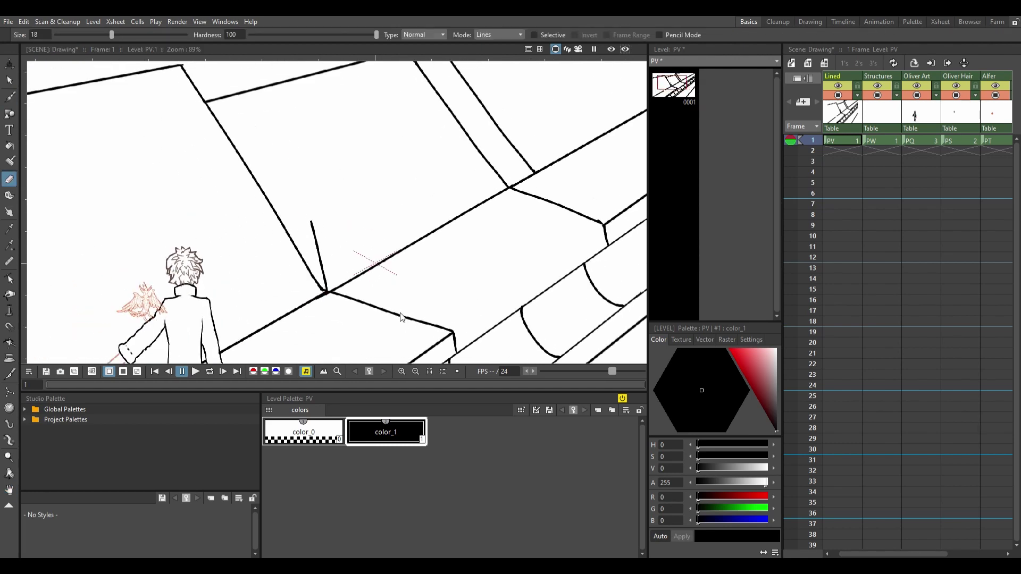
Step: Draw upright edges at the bases of both slanted edges, link each top back to the wall, and join the two uprights
left_click_drag(402, 317, 463, 372)
key("s")
mouse_move(383, 299)
left_mouse_down()
mouse_move(288, 282)
mouse_move(470, 179)
left_mouse_up()
key("b")
mouse_move(300, 222)
left_mouse_down()
mouse_move(329, 239)
mouse_move(225, 198)
left_mouse_up()
left_click_drag(401, 111, 504, 128)
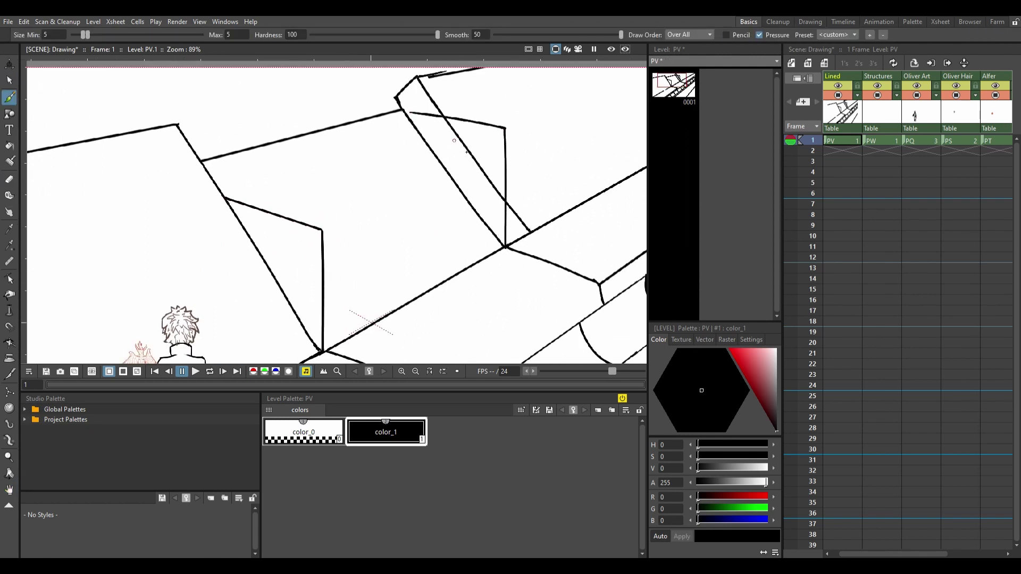
left_click_drag(322, 230, 504, 130)
Step: Erase the parts of the farther slanted edges that cross the new box's top face
key("e")
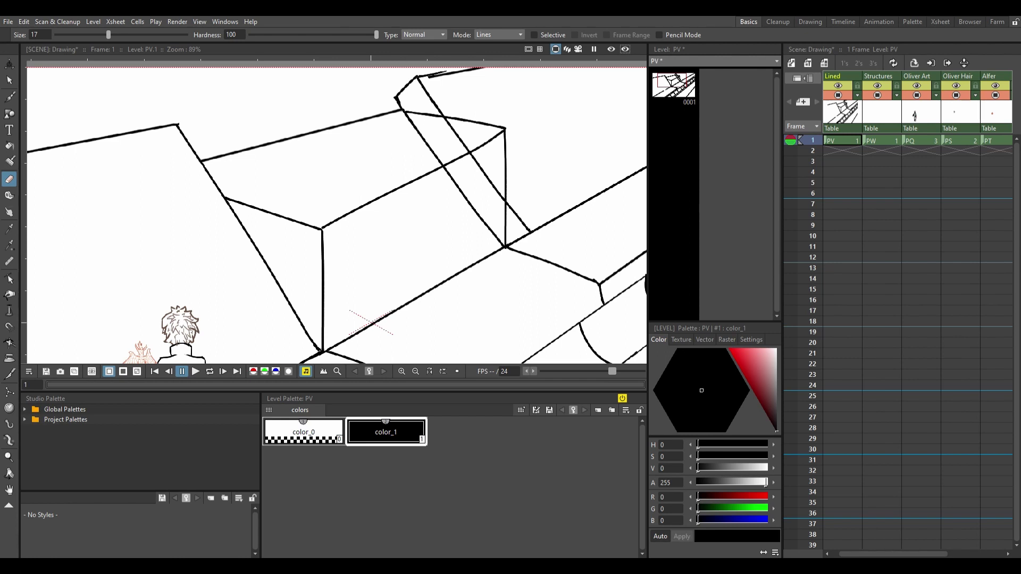
left_click_drag(410, 124, 441, 163)
left_click_drag(399, 224, 423, 171)
Step: Turn the near upright edge into a three-dimensional post and erase the road line running behind it
key("b")
mouse_move(362, 302)
left_mouse_down()
mouse_move(361, 184)
mouse_move(374, 176)
mouse_move(347, 176)
mouse_move(375, 301)
left_mouse_up()
key("s")
key("b")
key("e")
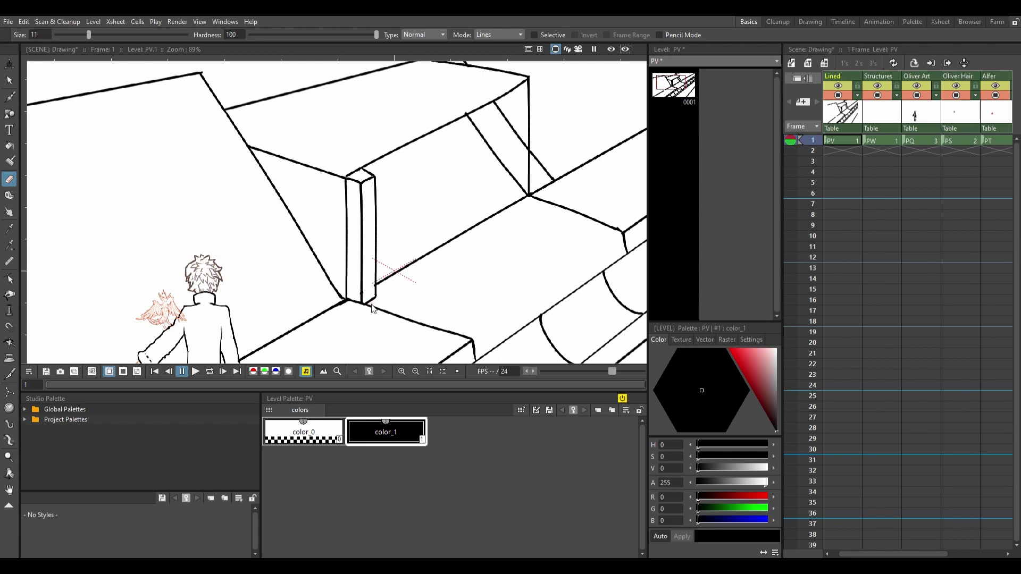
Step: Draw parallel lower edges under the wall link and the beam joining the two uprights to give them thickness
key("b")
left_click_drag(180, 174, 287, 215)
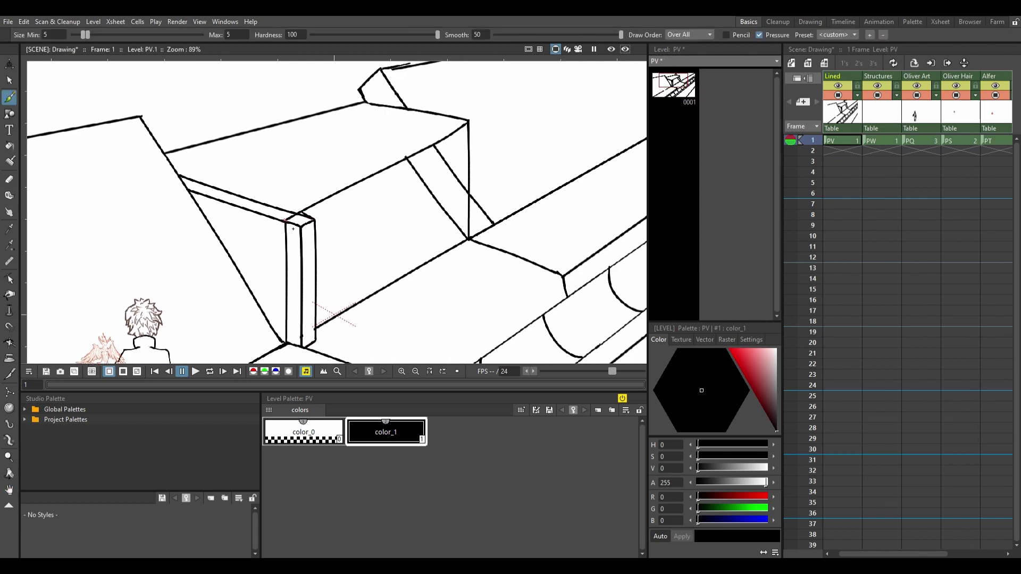
mouse_move(195, 205)
left_mouse_down()
mouse_move(312, 236)
mouse_move(210, 208)
mouse_move(304, 239)
mouse_move(441, 146)
left_mouse_up()
key("ctrl+s")
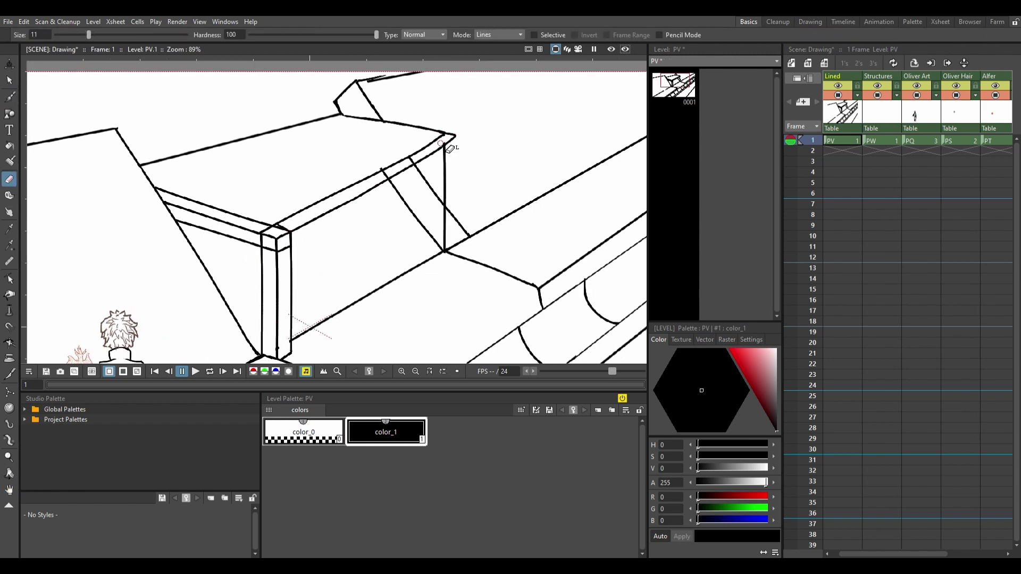
left_click_drag(368, 206, 314, 182)
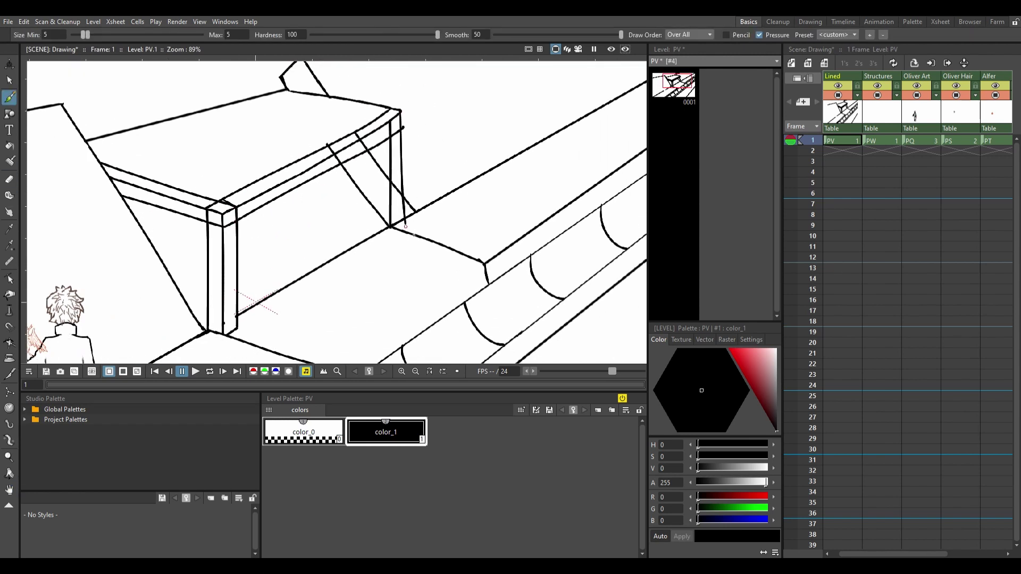
key("ctrl+z")
key("ctrl+z")
Step: Redraw the beam's lower line up to the far corner and copy the near post onto that corner
mouse_move(238, 206)
left_mouse_down()
mouse_move(319, 165)
mouse_move(390, 110)
left_mouse_up()
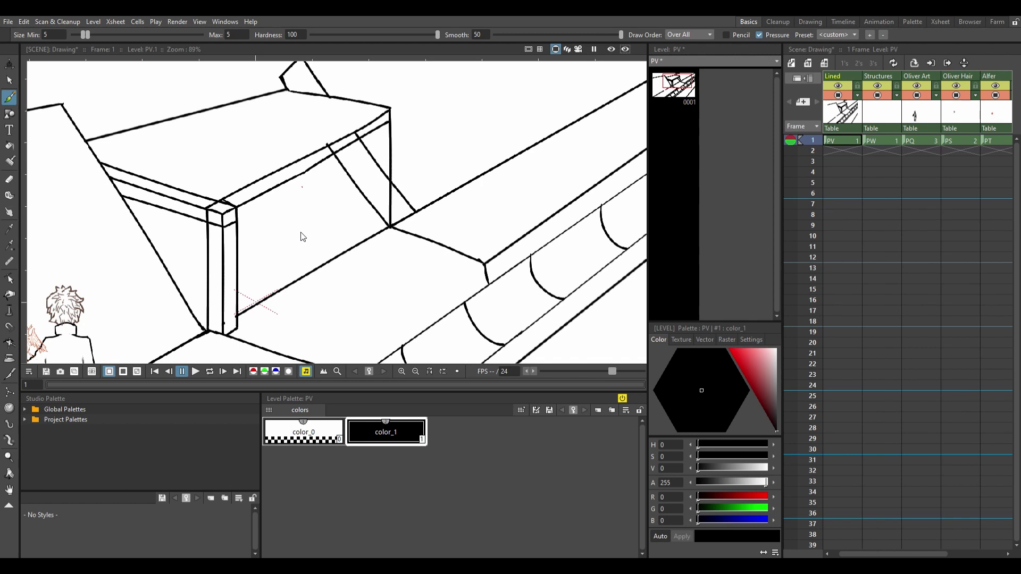
key("s")
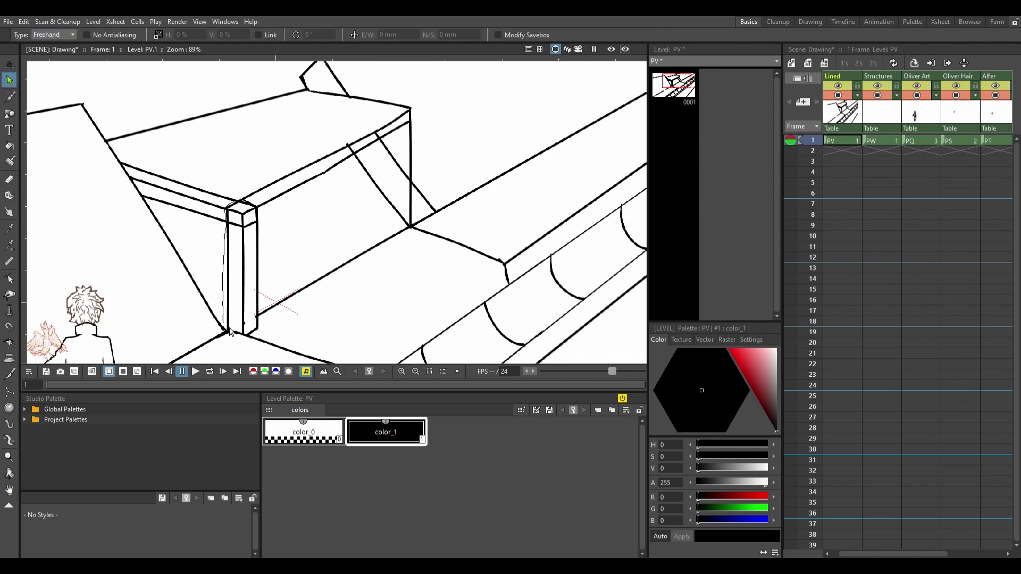
left_click_drag(264, 321, 262, 326)
left_click_drag(246, 272, 412, 177)
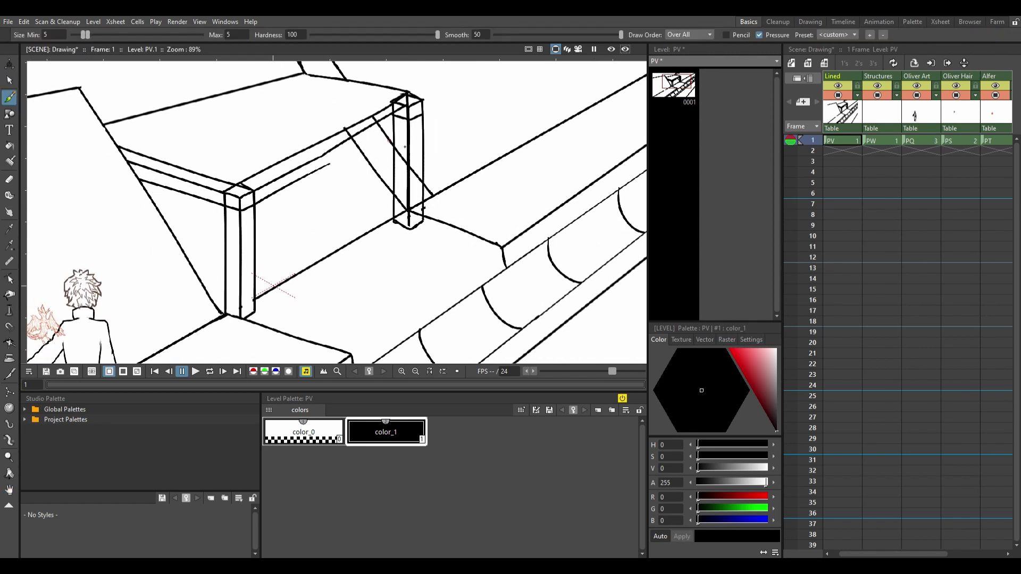
Step: Erase the lines overlapping the beam and the far post, and add another pair of slanted edges under the beam
key("a")
key("space")
left_click_drag(370, 145, 325, 169)
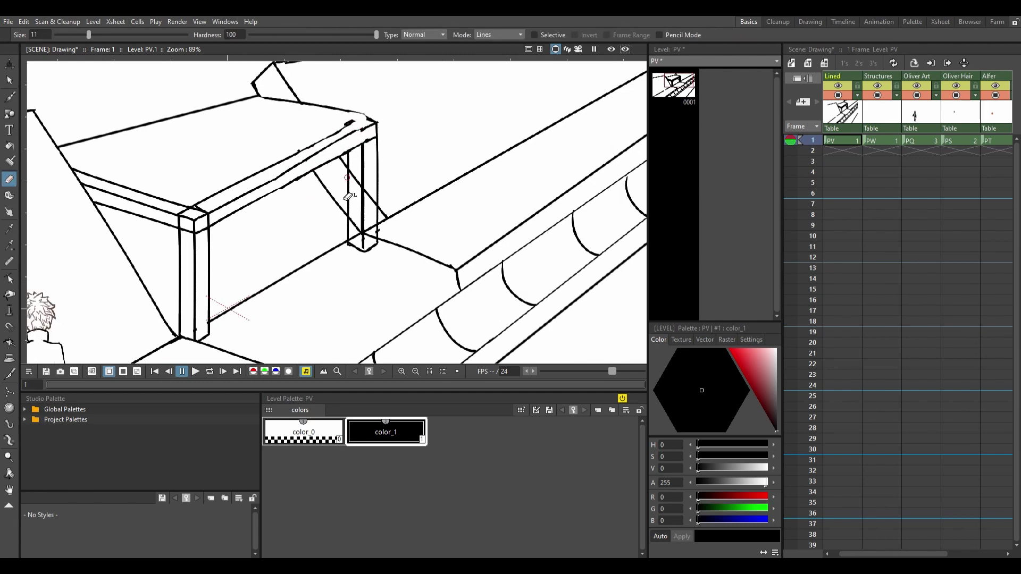
left_click_drag(304, 308, 344, 232)
scroll(349, 228, "down", 5)
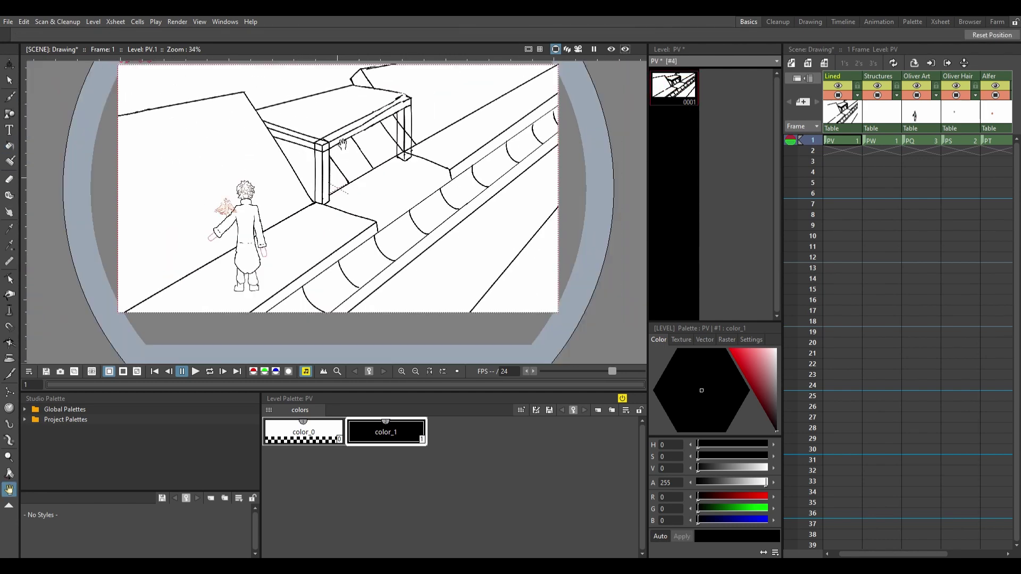
scroll(417, 211, "up", 3)
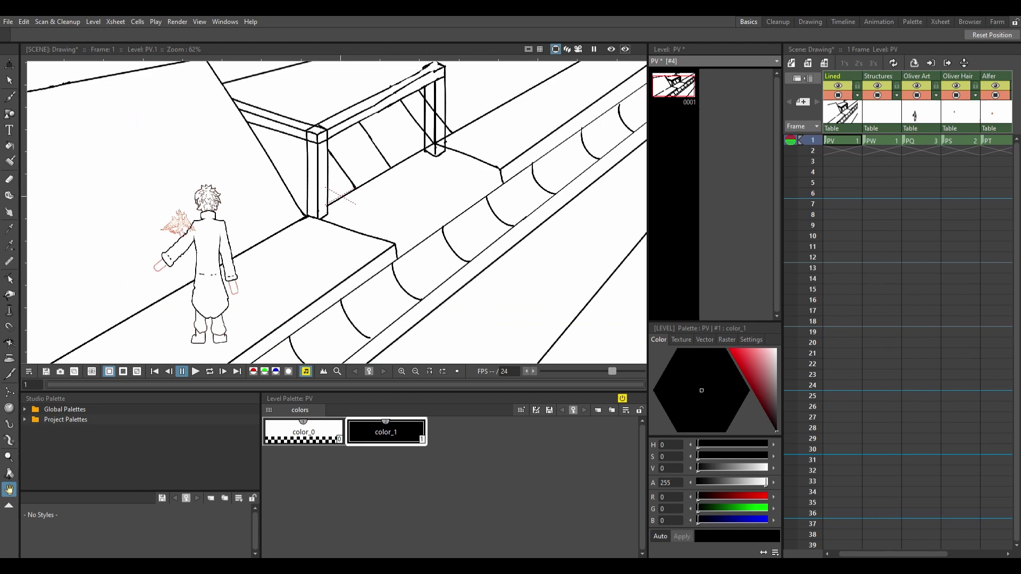
scroll(319, 255, "up", 5)
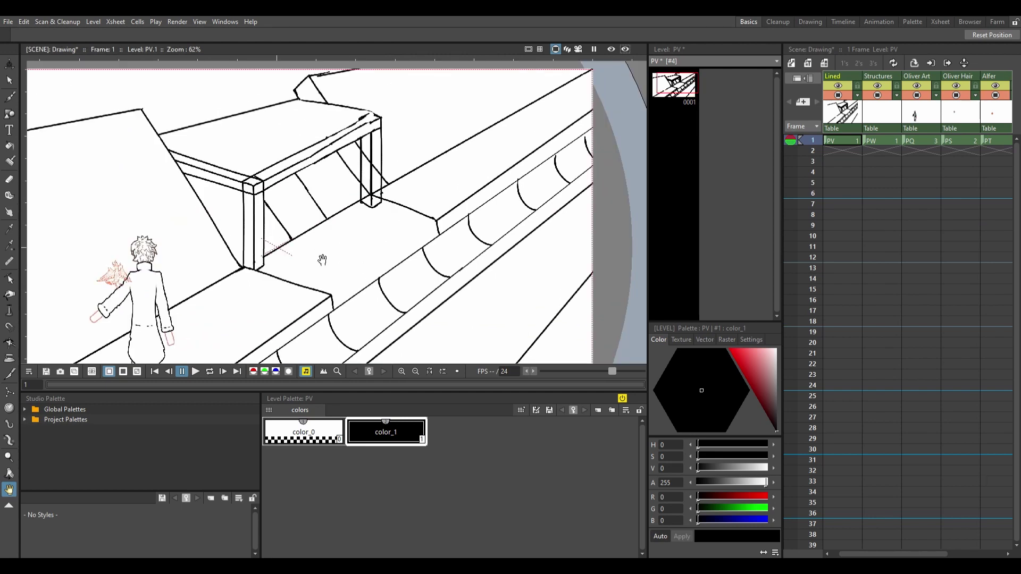
Step: Paste copies of the post above the beam so both posts extend upward
key("s")
key("ctrl+v")
left_click_drag(313, 134, 524, 120)
left_click(549, 126)
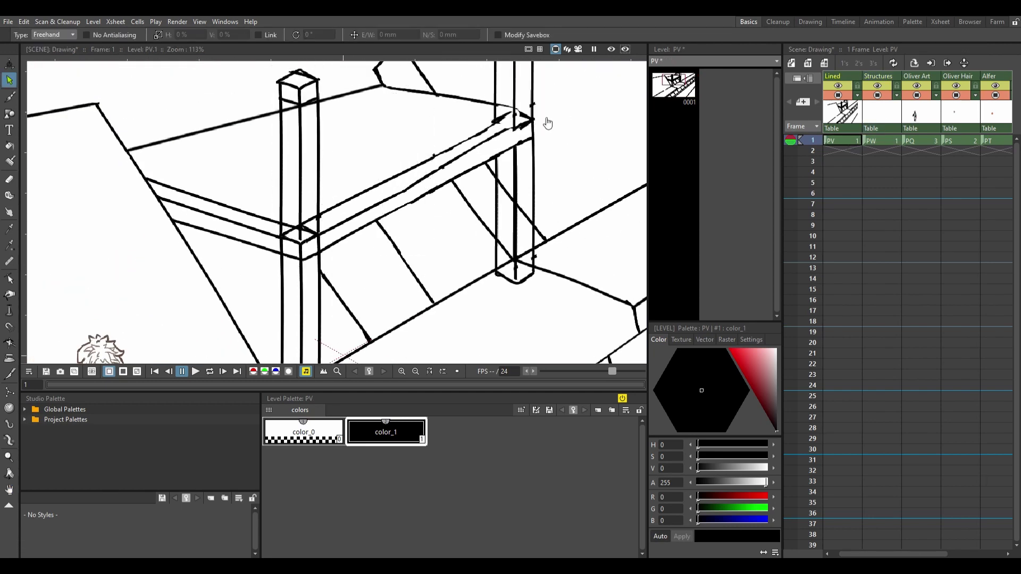
Step: Extend the wall link past the near post as a beam stub and close its end with a box-shaped cap
mouse_move(592, 161)
left_mouse_down()
mouse_move(445, 225)
mouse_move(394, 319)
left_mouse_up()
key("b")
key("s")
mouse_move(106, 155)
left_mouse_down()
mouse_move(107, 201)
mouse_move(106, 160)
left_mouse_up()
left_click_drag(175, 212, 271, 245)
key("b")
left_click_drag(369, 262, 331, 245)
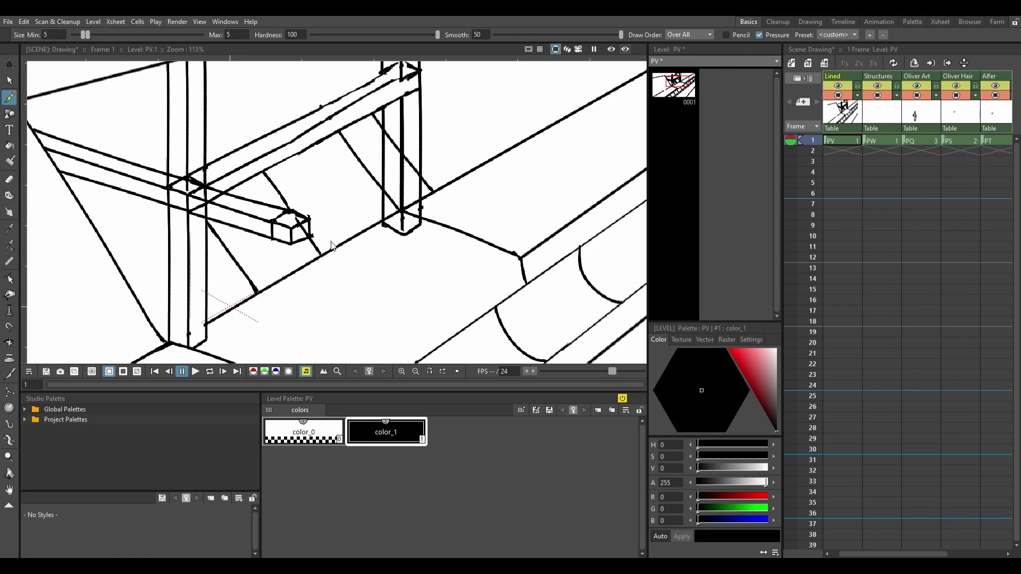
Step: Paste a copy of the capped beam stub onto the outer side of the far post
key("ctrl+v")
left_click_drag(606, 136, 537, 212)
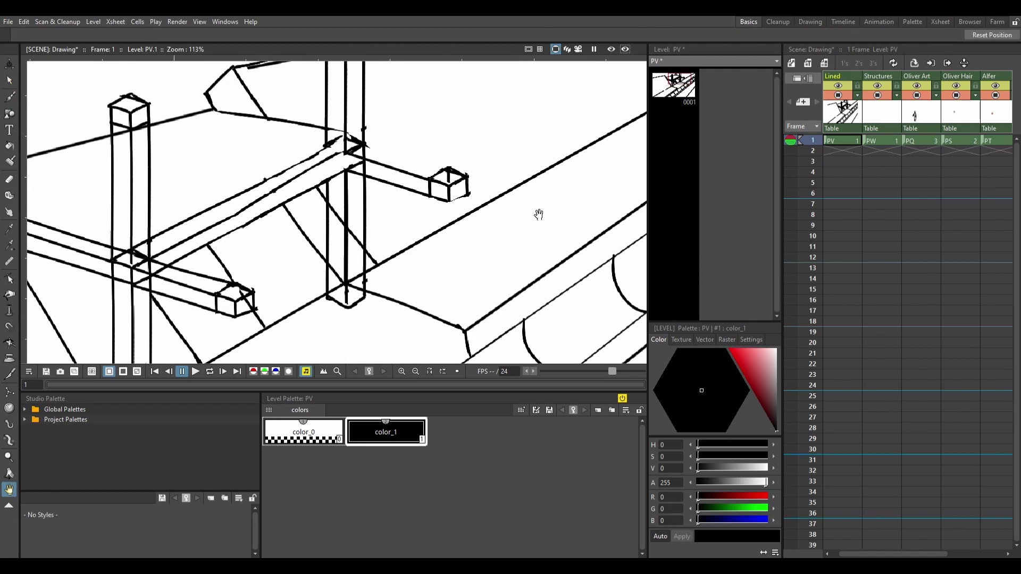
left_click_drag(396, 278, 430, 271)
Step: Erase the lines crossing inside the posts and beams, and draw a small hook on the near beam end
key("e")
left_click_drag(359, 268, 373, 251)
mouse_move(388, 197)
left_mouse_down()
mouse_move(399, 216)
mouse_move(234, 185)
left_mouse_up()
mouse_move(447, 71)
left_mouse_down()
mouse_move(409, 99)
mouse_move(389, 148)
left_mouse_up()
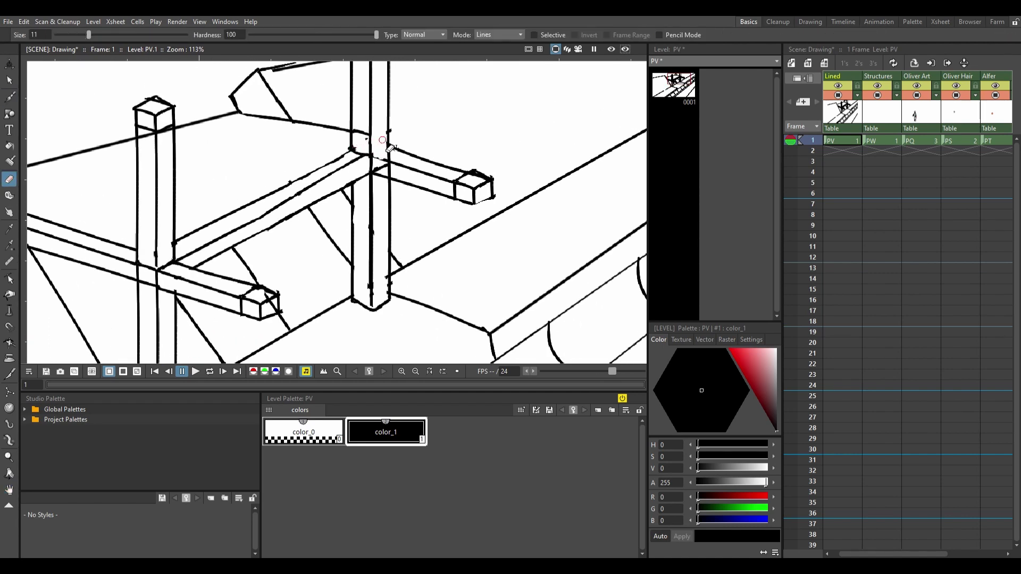
key("b")
left_click_drag(309, 316, 353, 274)
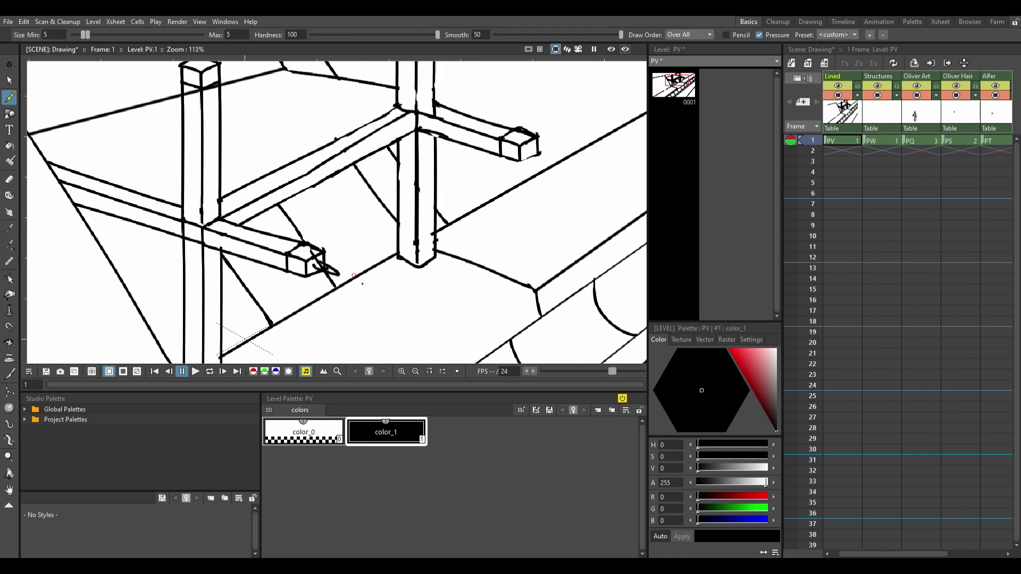
Step: On the Structures level, draw the four-sided outline of a sagging canopy stretched between the posts and beam ends
left_click(882, 140)
left_click_drag(308, 244, 345, 271)
left_click_drag(240, 115, 341, 270)
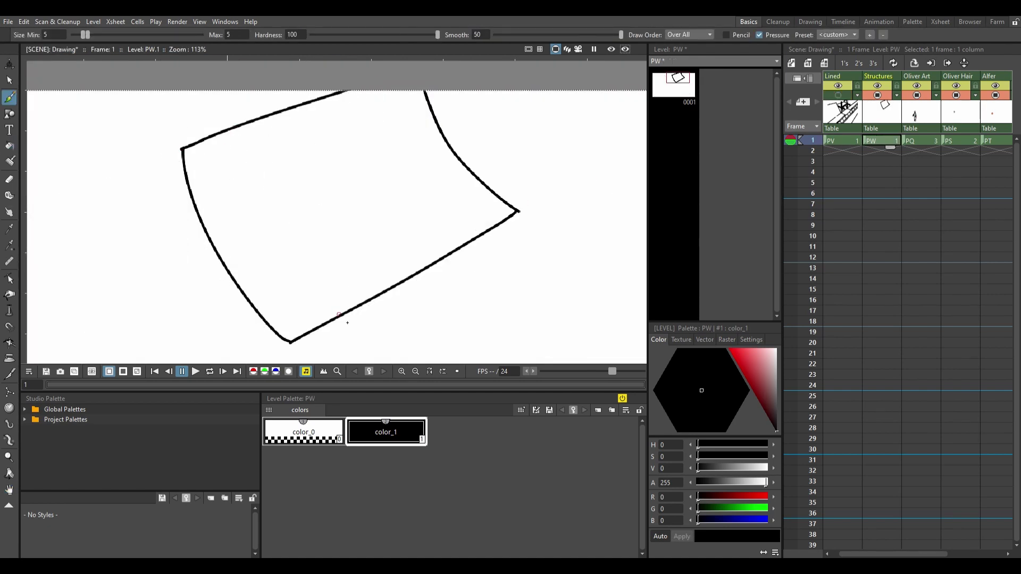
Step: Repeat the canopy's curved side edge at even spacing across it to divide the canopy into stripes
key("s")
mouse_move(282, 229)
left_mouse_down()
mouse_move(319, 210)
mouse_move(400, 292)
left_mouse_up()
left_click_drag(372, 212, 449, 206)
left_click_drag(298, 223, 341, 243)
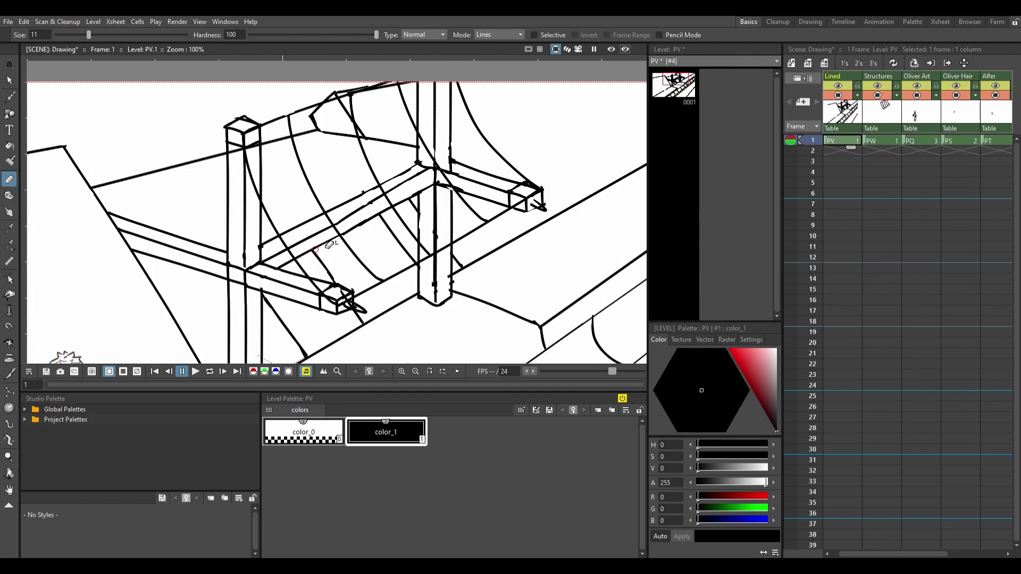
Step: On the Lined level, erase the beam, post and slanted-edge lines that lie behind the canopy
mouse_move(327, 245)
left_mouse_down()
mouse_move(345, 298)
mouse_move(370, 195)
left_mouse_up()
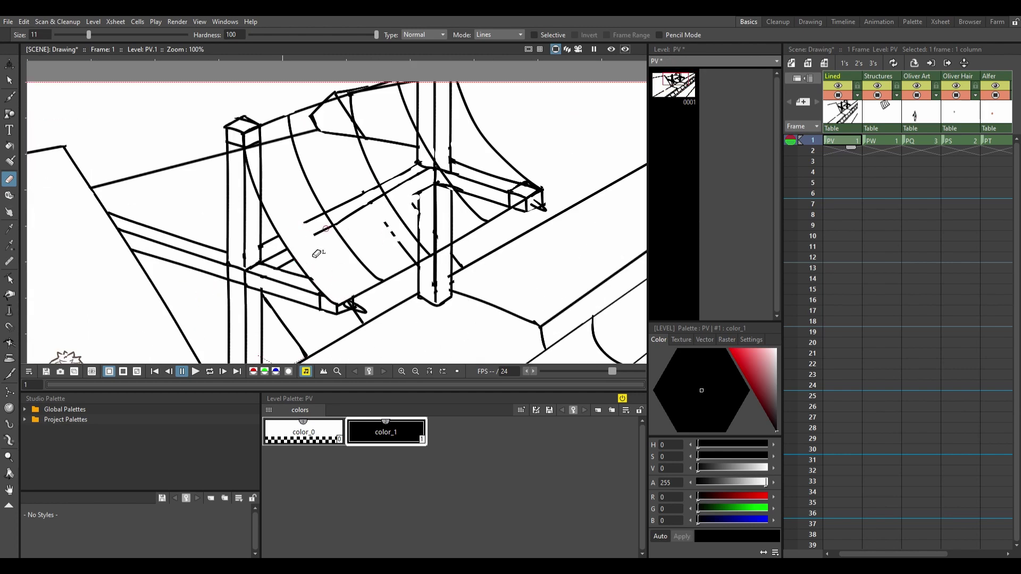
mouse_move(319, 224)
left_mouse_down()
mouse_move(393, 191)
mouse_move(457, 242)
mouse_move(415, 269)
left_mouse_up()
mouse_move(463, 202)
left_mouse_down()
mouse_move(365, 113)
mouse_move(218, 160)
mouse_move(345, 154)
left_mouse_up()
key("space")
mouse_move(320, 276)
left_mouse_down()
mouse_move(408, 203)
mouse_move(404, 194)
left_mouse_up()
Step: Draw a hanging front edge below the canopy with dividers continuing its stripes, replacing the hooks, and save the scene
key("b")
left_click(881, 140)
middle_click(608, 136)
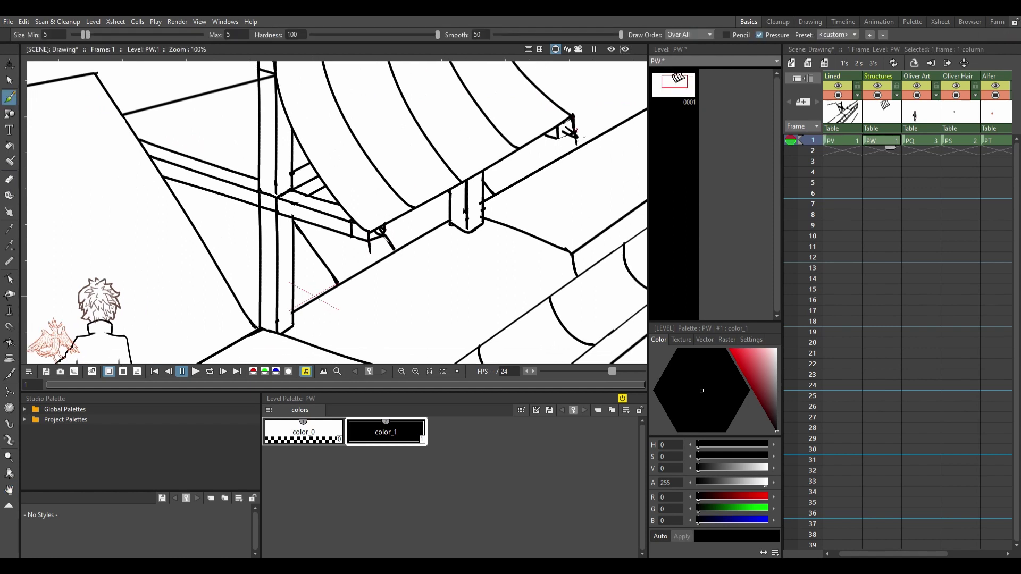
left_click(842, 141)
left_click_drag(423, 219, 393, 206)
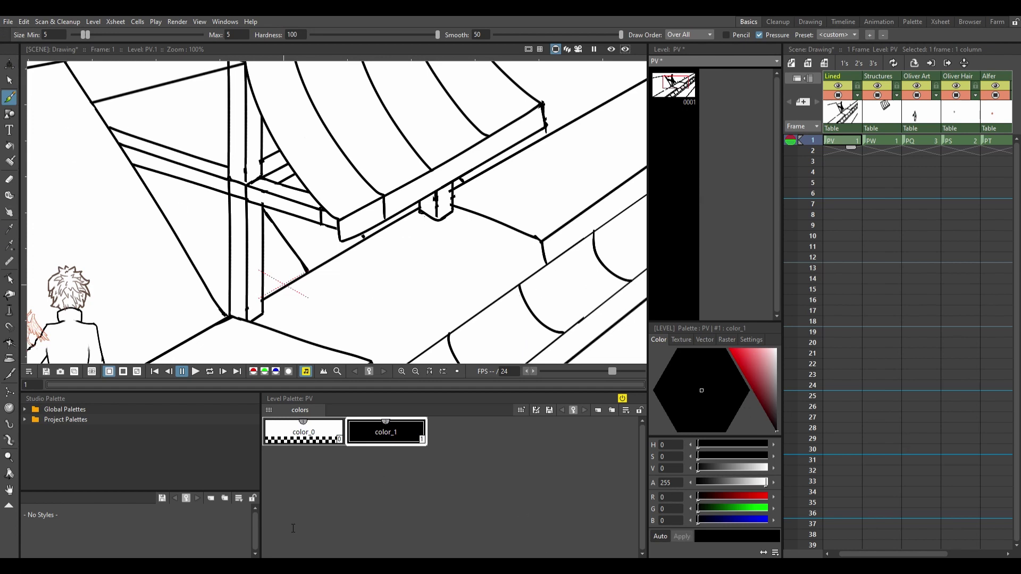
key("ctrl+s")
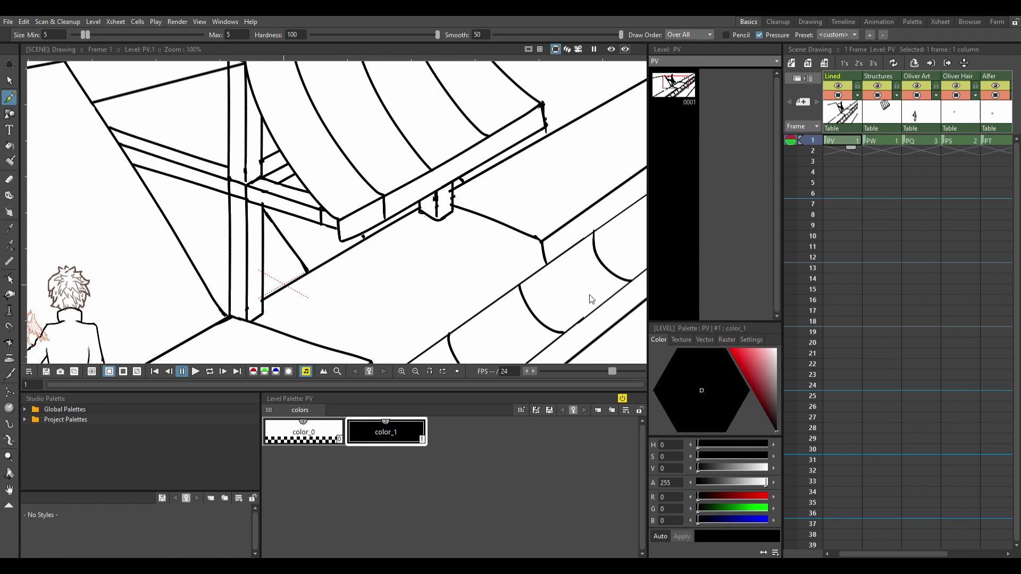
key("ctrl+z")
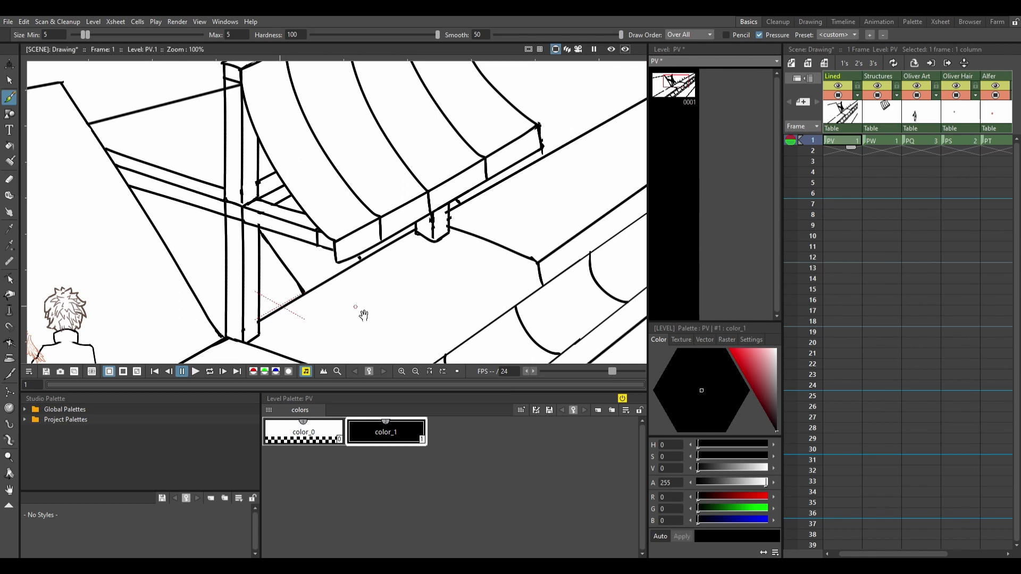
Step: On the Lined level, erase the near post's upper part and the beam lines behind the canopy's side
left_click(879, 140)
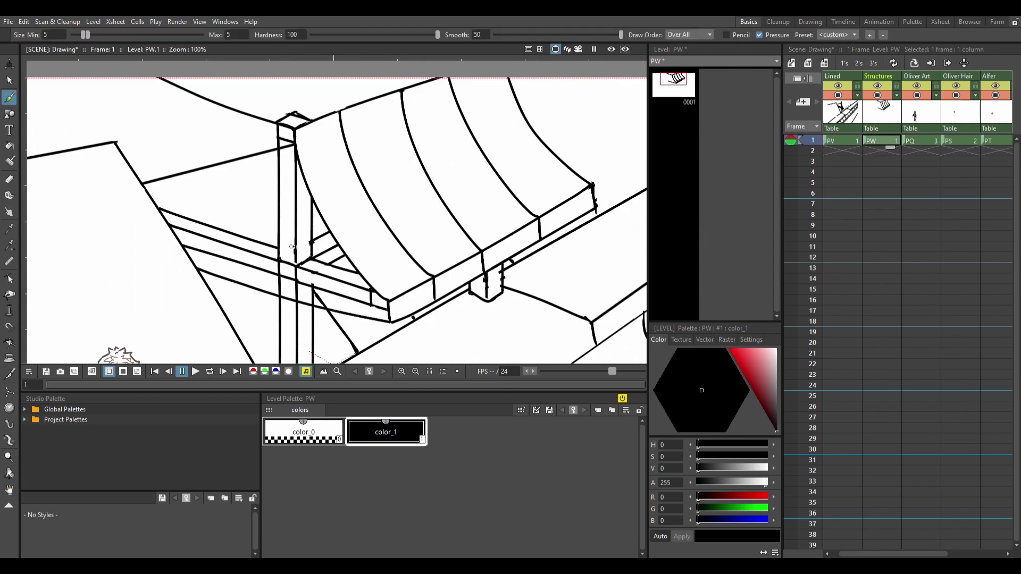
left_click_drag(111, 91, 182, 119)
key("Left")
key("a")
left_click_drag(225, 208, 380, 234)
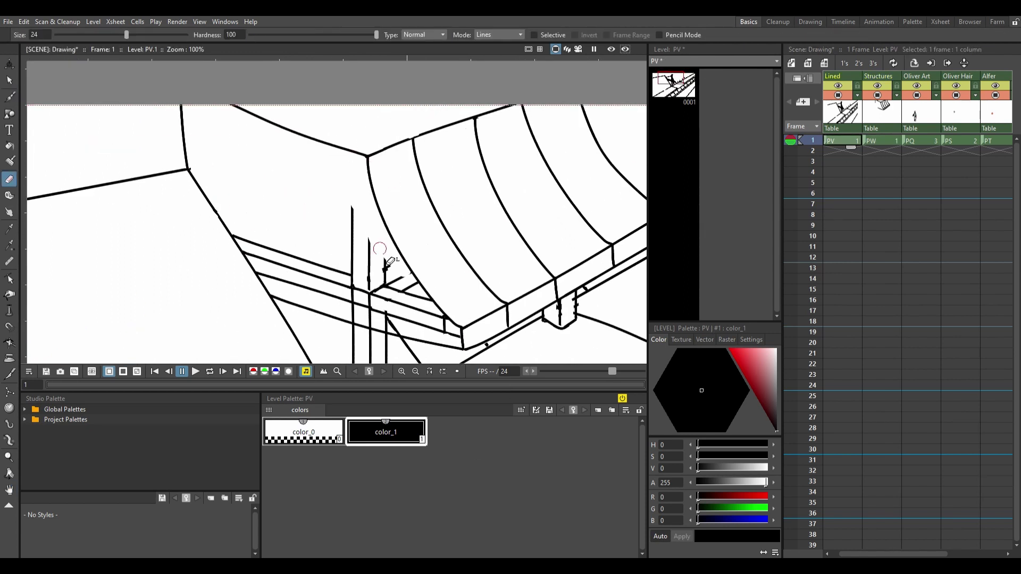
left_click(364, 263)
mouse_move(227, 189)
left_mouse_down()
mouse_move(245, 223)
mouse_move(416, 278)
mouse_move(321, 154)
left_mouse_up()
Step: On the Structures level, draw an upright edge down from the canopy's near corner and another curved line above its top edge
key("space")
left_click_drag(615, 265, 626, 260)
key("Right")
mouse_move(372, 250)
left_mouse_down()
mouse_move(358, 262)
mouse_move(378, 263)
mouse_move(359, 276)
left_mouse_up()
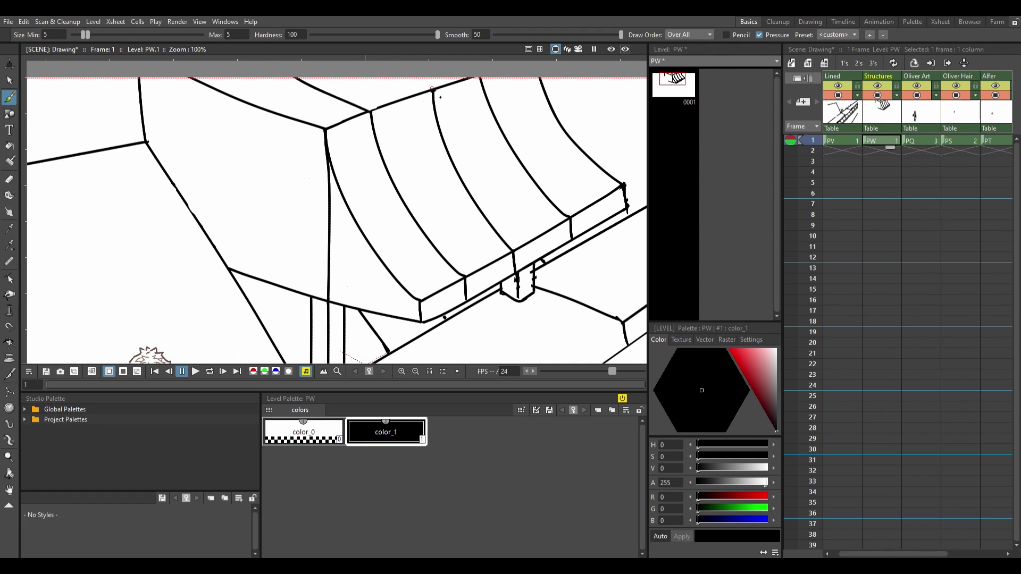
left_click_drag(385, 178, 444, 171)
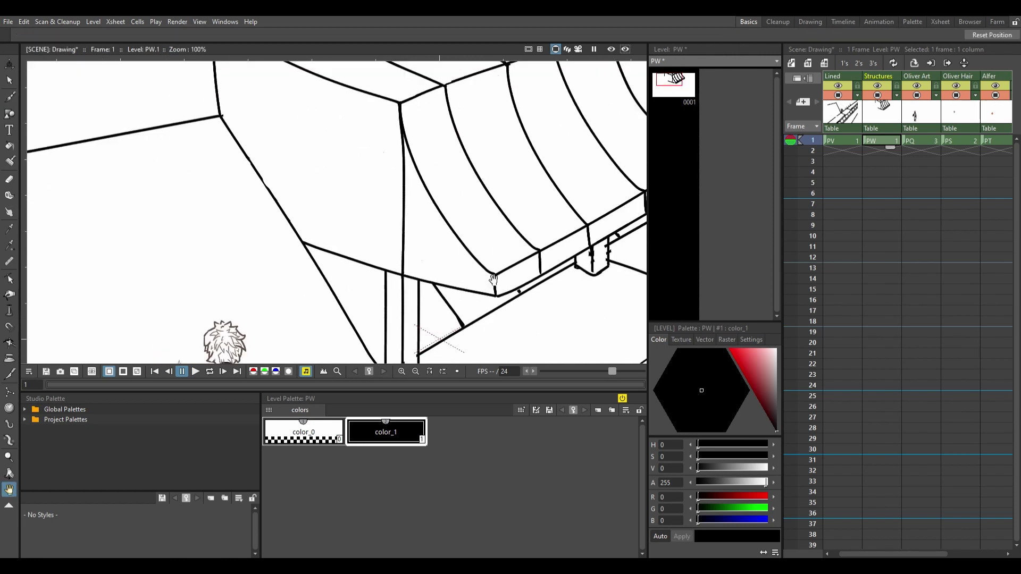
left_click_drag(331, 210, 355, 253)
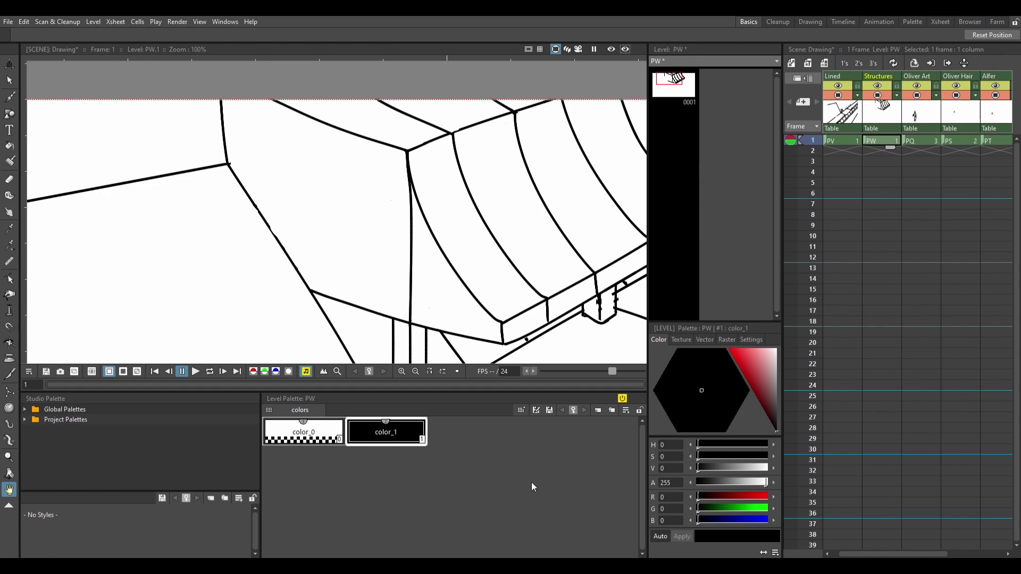
Step: Start a new drawing in the empty column Col1 and cover the whole frame with a thick brush
scroll(345, 212, "down", 5)
left_click_drag(893, 554, 849, 548)
left_click(853, 140)
key("b")
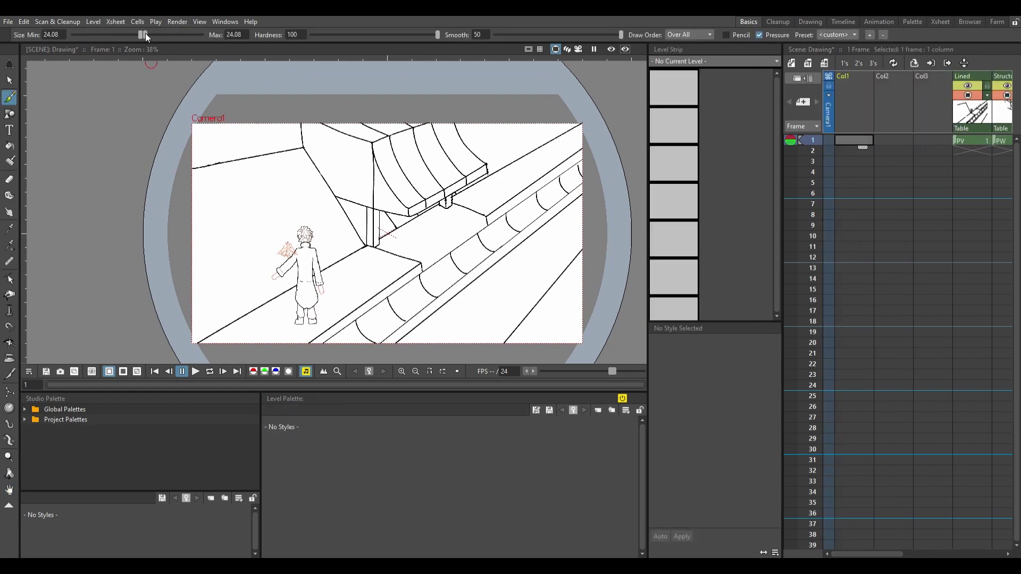
left_click_drag(167, 35, 186, 35)
mouse_move(202, 130)
left_mouse_down()
mouse_move(425, 234)
mouse_move(553, 309)
mouse_move(574, 176)
left_mouse_up()
mouse_move(213, 330)
left_mouse_down()
mouse_move(391, 324)
mouse_move(502, 205)
left_mouse_up()
Step: Set the background style to dark grey, name it Base Concrete, and add a darker style named Jacker
left_click_drag(777, 431, 776, 412)
double_click(386, 432)
type("Base Concrete")
key("Return")
left_click(494, 511)
Step: Paint the body of the character's coat with the Jacker style
scroll(306, 255, "up", 5)
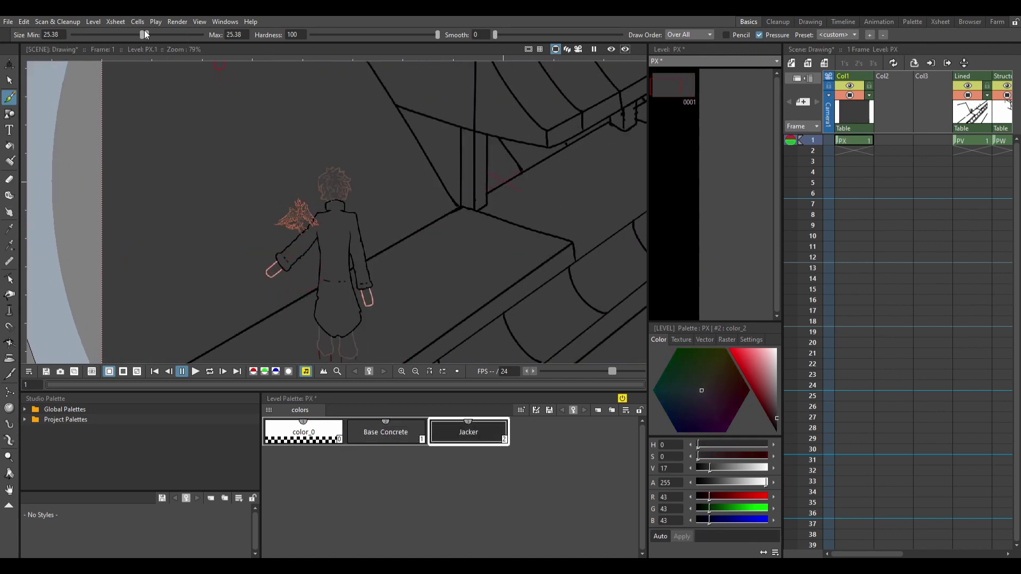
left_click_drag(327, 219, 324, 268)
left_click_drag(341, 202, 319, 311)
scroll(333, 276, "up", 2)
key("b")
left_click_drag(313, 256, 343, 303)
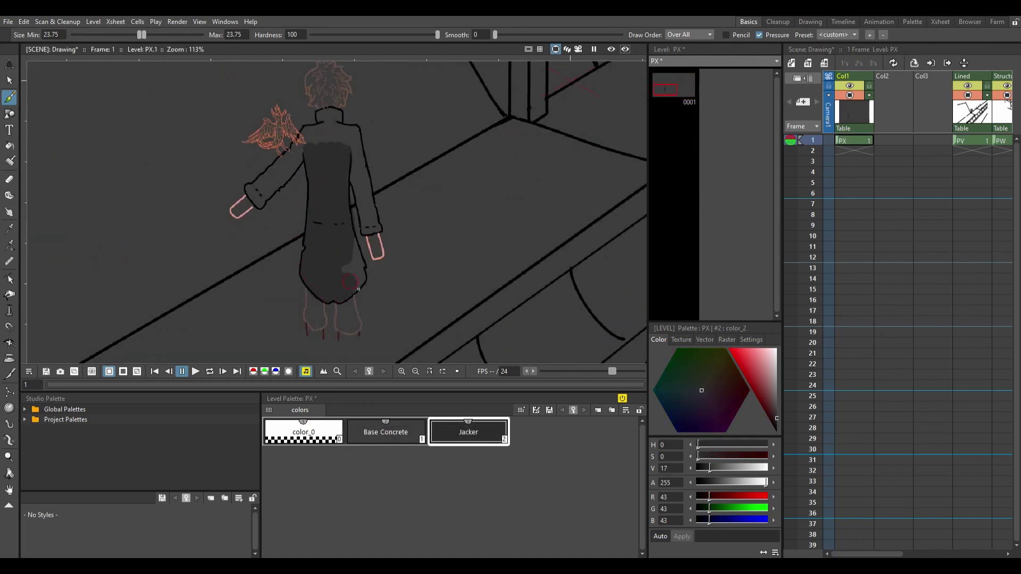
left_click_drag(351, 245, 356, 290)
Step: Paint both coat sleeves with the Jacker style using a smaller brush, covering spills with Base Concrete
left_click_drag(269, 200, 308, 229)
key("bracketleft")
key("Left")
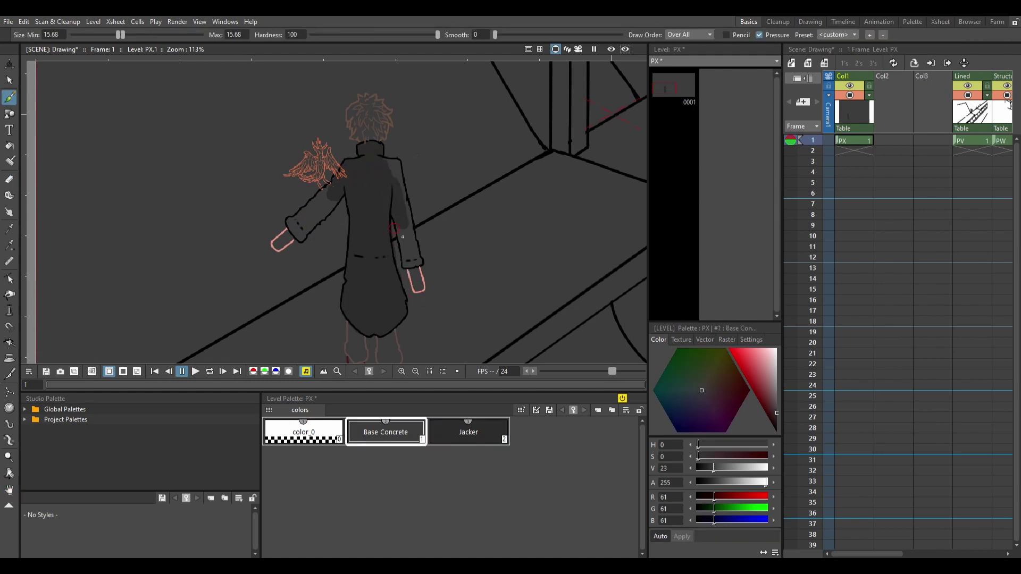
key("Right")
mouse_move(404, 173)
left_mouse_down()
mouse_move(404, 253)
mouse_move(417, 268)
left_mouse_up()
key("Left")
key("Right")
left_click_drag(390, 231, 389, 250)
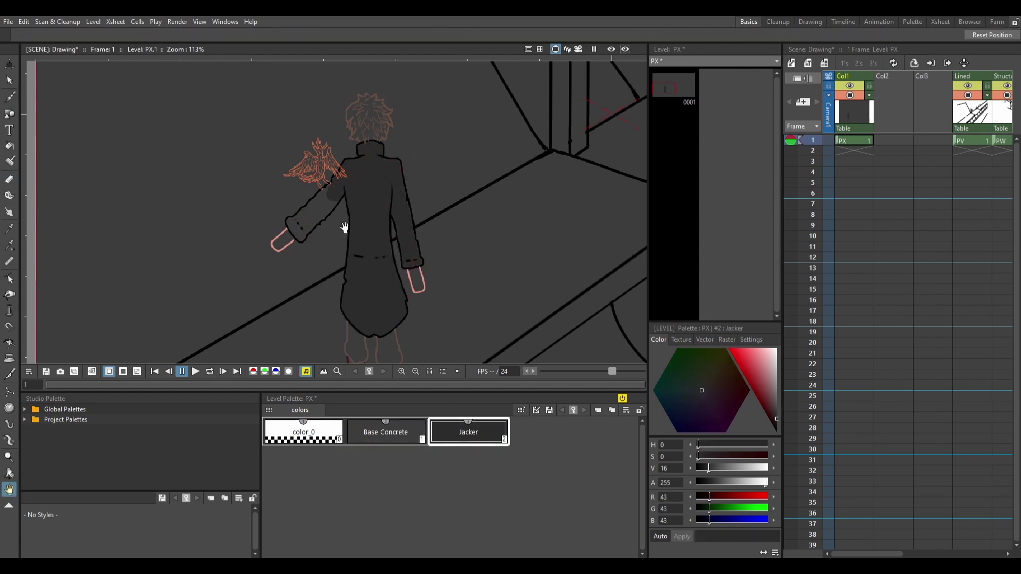
left_click_drag(318, 196, 374, 199)
key("Left")
key("Right")
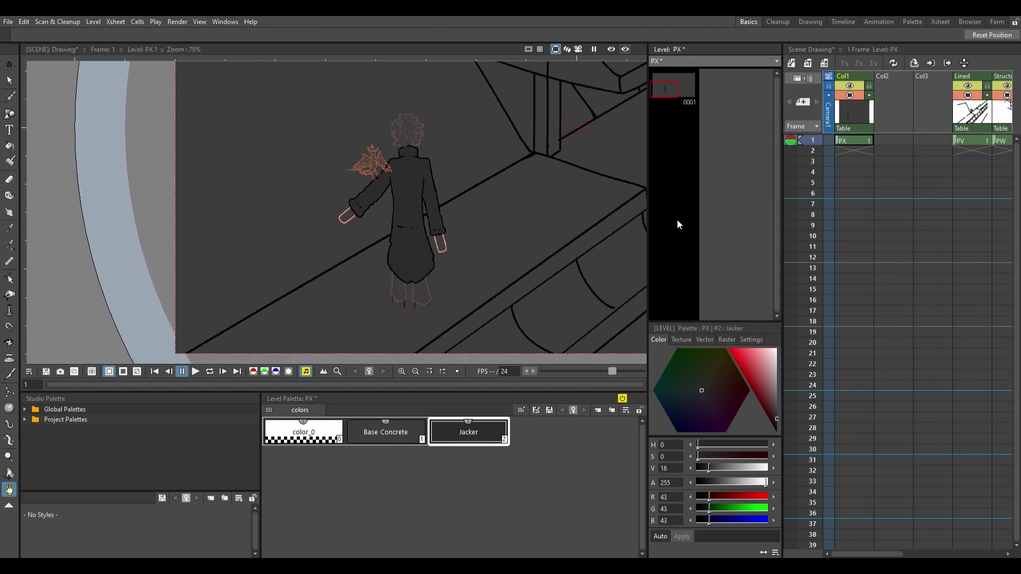
Step: Lighten the Base Concrete grey and paint the character's outstretched hand with a new skin-tone style
key("Left")
key("k")
scroll(328, 218, "up", 5)
left_click(328, 218)
key("b")
left_click_drag(328, 221, 375, 191)
key("Left")
key("Left")
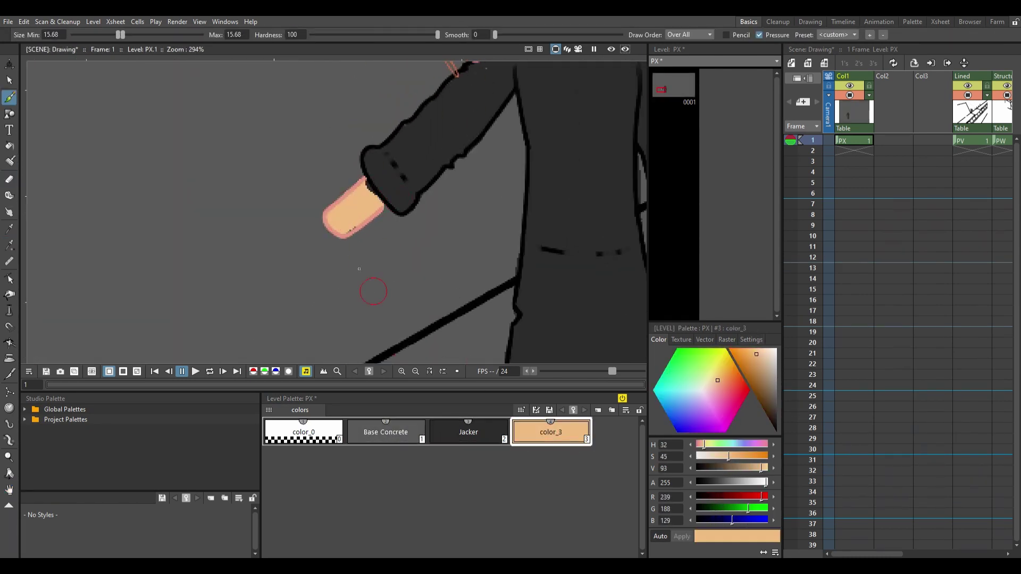
Step: Name the skin-tone style Skintone and add a brown style sampled from the hair outline
key("Right")
key("Right")
mouse_move(299, 279)
left_mouse_down()
mouse_move(378, 282)
mouse_move(399, 366)
left_mouse_up()
key("Left")
key("Right")
scroll(176, 311, "up", 3)
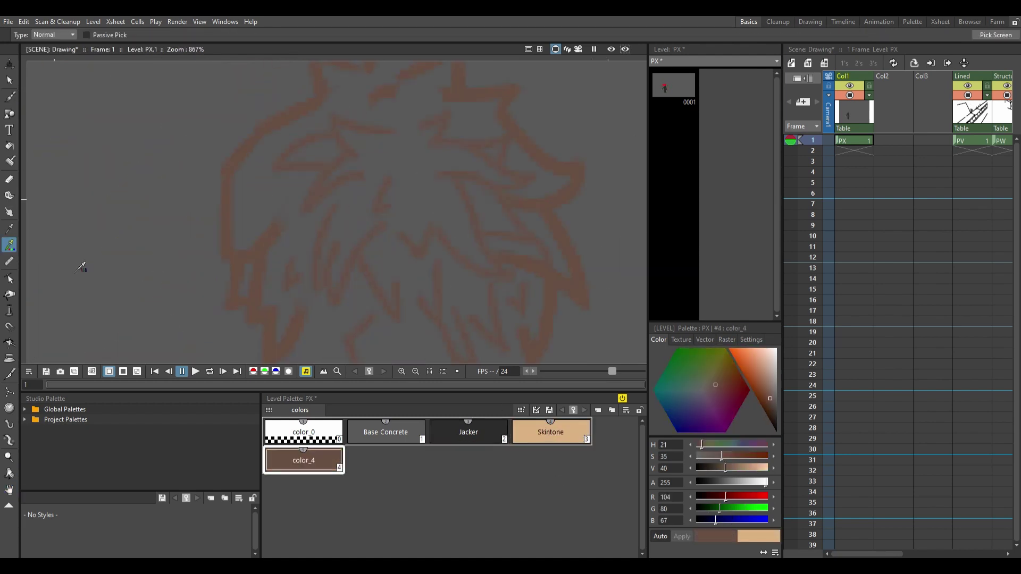
Step: Lighten the brown hair style and paint the first part of the character's hair
key("b")
mouse_move(331, 169)
left_mouse_down()
mouse_move(349, 130)
mouse_move(360, 230)
left_mouse_up()
left_click(748, 365)
key("ctrl+z")
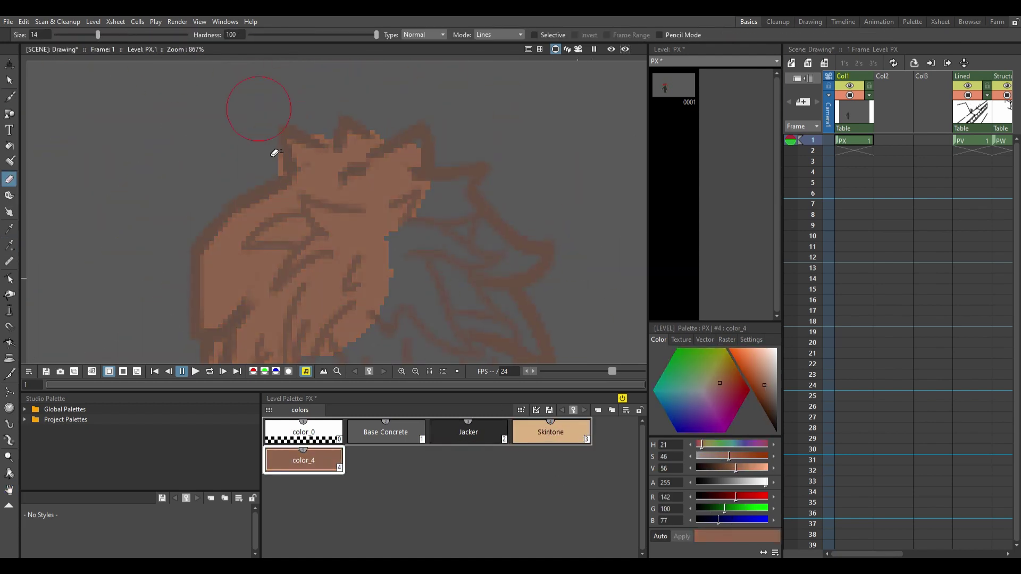
key("Left")
key("Left")
key("Left")
Step: Finish filling the hair with a smaller brush, name its style Hair, and save the drawing
left_click_drag(121, 35, 90, 35)
left_click(304, 459)
mouse_move(303, 222)
left_mouse_down()
mouse_move(292, 182)
mouse_move(393, 228)
left_mouse_up()
mouse_move(404, 160)
left_mouse_down()
mouse_move(468, 255)
mouse_move(410, 85)
left_mouse_up()
scroll(418, 240, "down", 5)
key("ctrl+s")
Step: Sample the trouser outline into a new style, lighten it, and paint both trouser legs
key("space")
scroll(404, 223, "up", 5)
key("r")
left_click(383, 255)
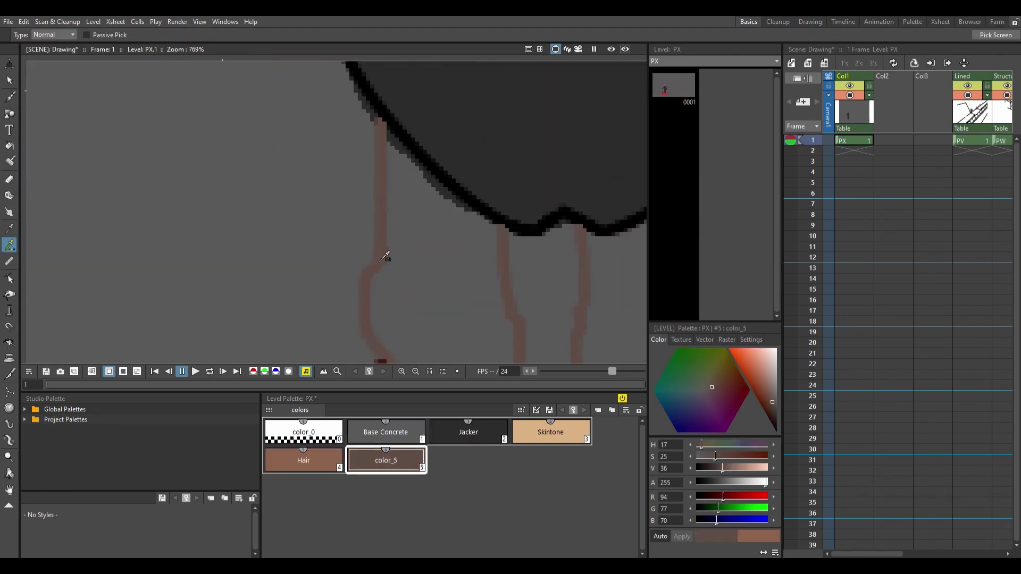
key("space")
left_click_drag(551, 319, 444, 170)
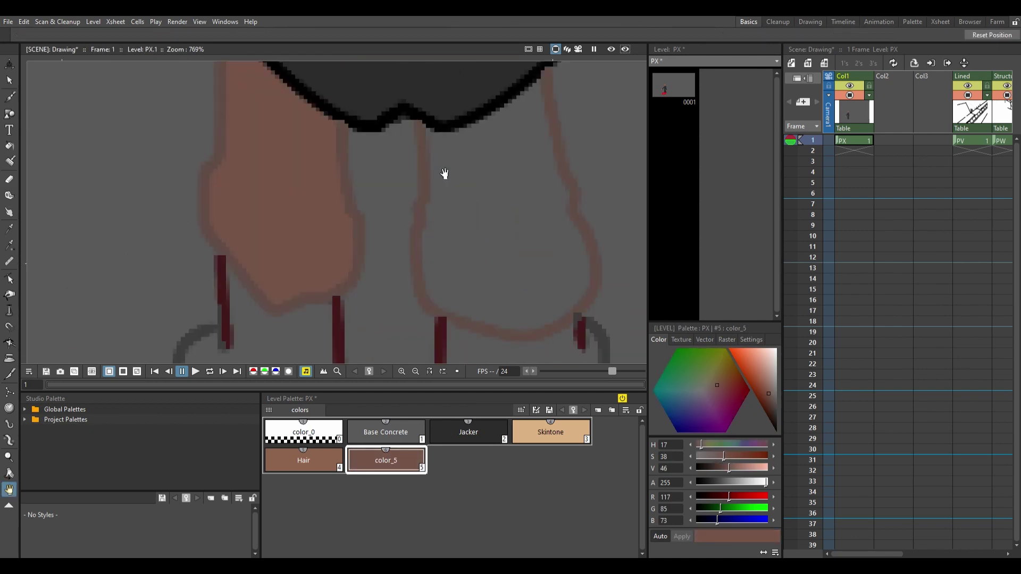
scroll(479, 164, "down", 4)
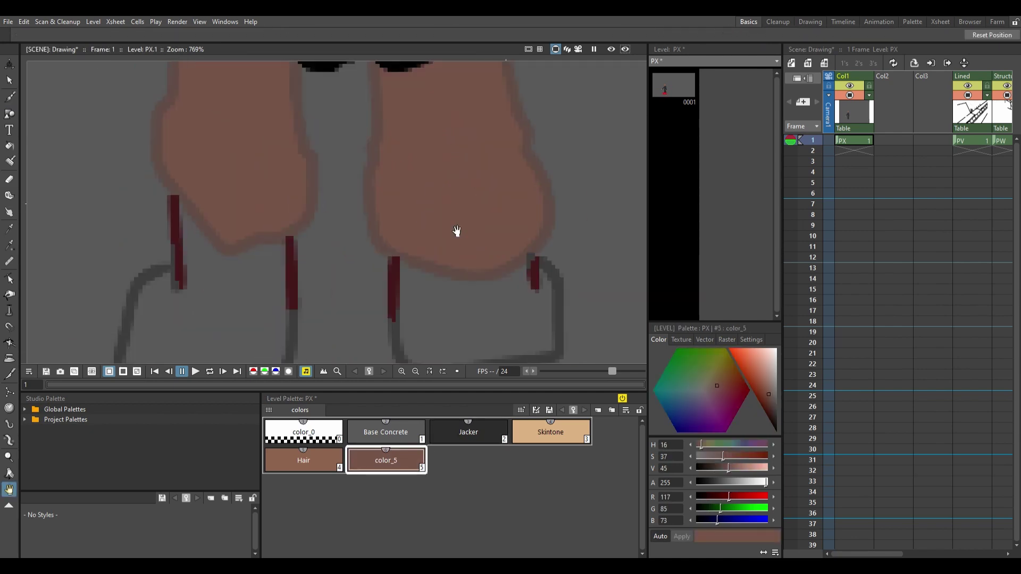
scroll(410, 285, "down", 3)
Step: Name the trouser style Pants and paint the lower boots with a new grey style sampled from their outline
key("r")
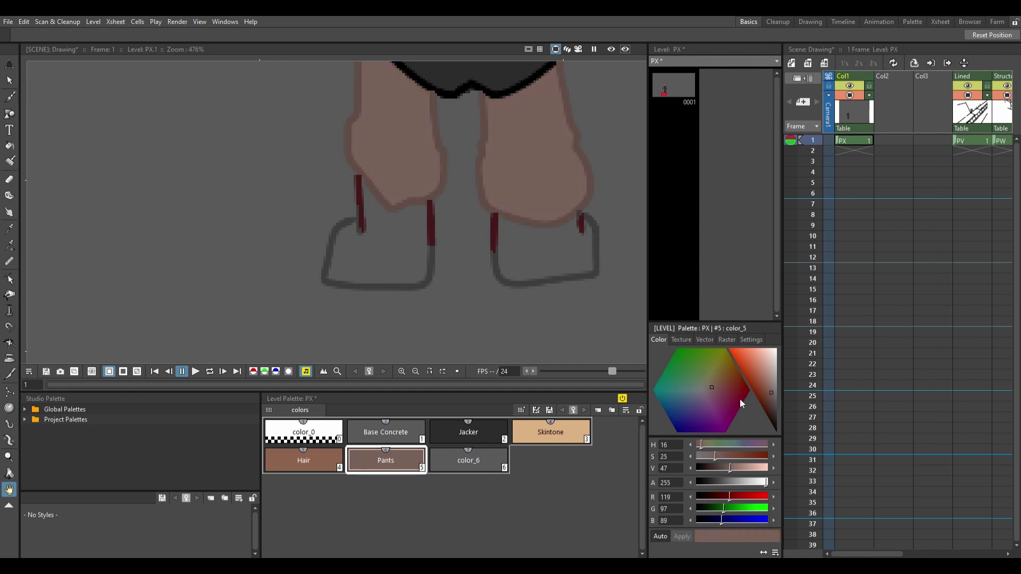
left_click(350, 253)
key("b")
mouse_move(319, 223)
left_mouse_down()
mouse_move(342, 250)
mouse_move(404, 255)
mouse_move(372, 265)
left_mouse_up()
left_click_drag(479, 255, 366, 242)
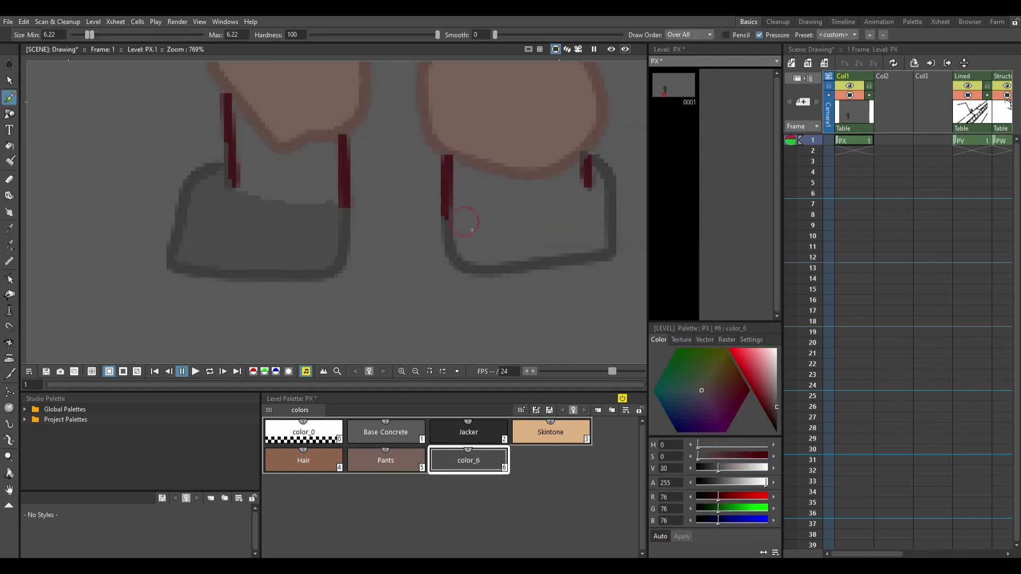
left_click_drag(585, 202, 499, 243)
Step: Name the grey style Boots and paint the boot uppers with a dark red style named Boots 2
left_click(551, 461)
key("r")
left_click(285, 154)
key("b")
key("r")
left_click(395, 210)
key("b")
left_click_drag(297, 160, 383, 197)
mouse_move(396, 250)
left_mouse_down()
mouse_move(524, 227)
mouse_move(426, 245)
left_mouse_up()
Step: Add an orange style and paint the bird's head, body and upper wings
scroll(477, 294, "down", 3)
key("space")
mouse_move(477, 294)
left_mouse_down()
mouse_move(585, 266)
mouse_move(726, 397)
mouse_move(744, 364)
left_mouse_up()
key("b")
mouse_move(287, 178)
left_mouse_down()
mouse_move(296, 182)
mouse_move(250, 159)
mouse_move(340, 160)
left_mouse_up()
scroll(340, 160, "up", 2)
mouse_move(367, 85)
left_mouse_down()
mouse_move(385, 139)
mouse_move(393, 245)
mouse_move(442, 138)
mouse_move(478, 256)
left_mouse_up()
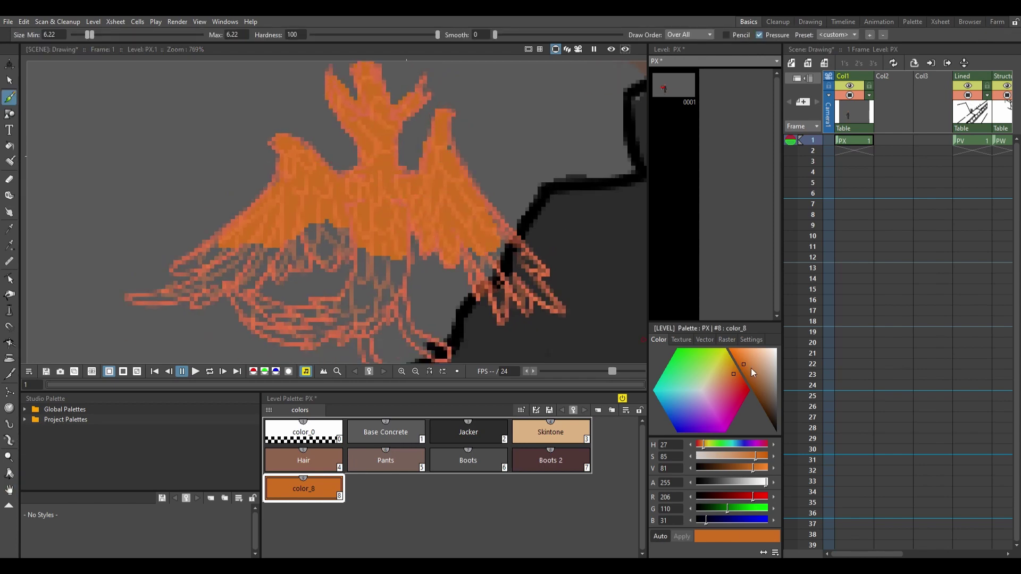
Step: Soften the orange and make it slightly transparent, then paint the bird's lower wings and tail with smaller brushes
left_click_drag(748, 393, 727, 377)
left_click_drag(745, 488, 755, 482)
mouse_move(468, 250)
left_mouse_down()
mouse_move(500, 303)
mouse_move(531, 265)
left_mouse_up()
mouse_move(425, 212)
left_mouse_down()
mouse_move(473, 192)
mouse_move(250, 244)
mouse_move(376, 232)
mouse_move(340, 314)
left_mouse_up()
left_click_drag(438, 339, 406, 293)
key("bracketleft")
key("bracketleft")
key("bracketleft")
key("bracketleft")
key("bracketleft")
key("bracketleft")
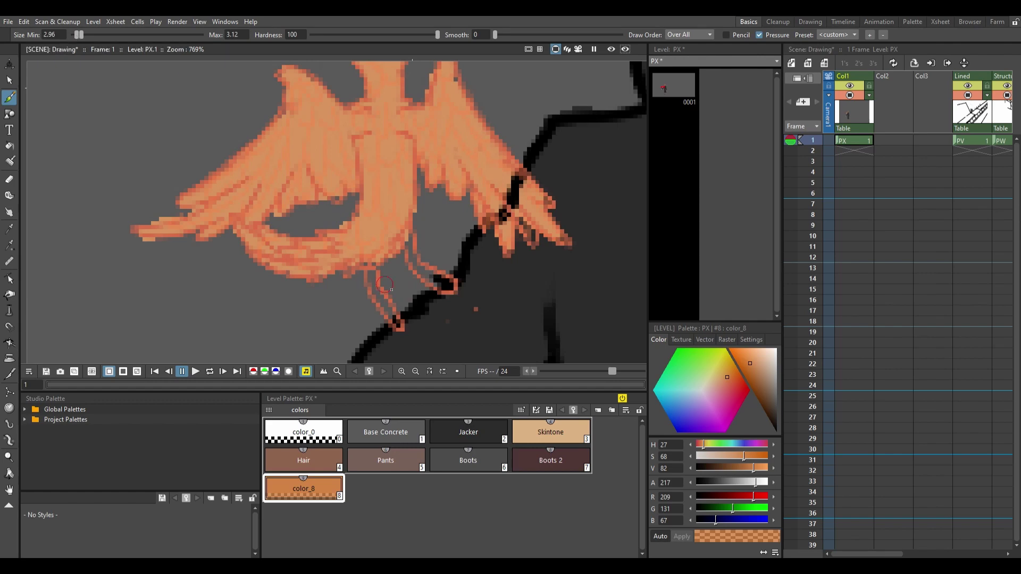
Step: Rename the bird's orange style as Phoenic
scroll(420, 266, "down", 10)
key("space")
double_click(303, 488)
type("Phoenic")
key("Return")
scroll(372, 224, "up", 1)
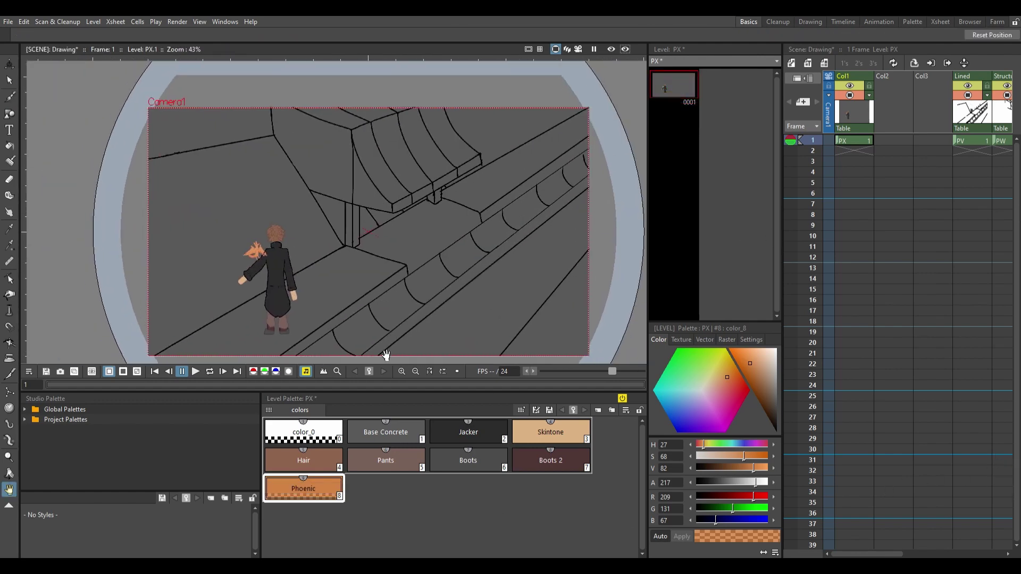
Step: Add a light grey style and paint the canopy's top, curved panels and front edge
left_click(385, 488)
scroll(372, 223, "up", 1)
key("b")
mouse_move(346, 121)
left_mouse_down()
mouse_move(400, 222)
mouse_move(388, 191)
mouse_move(409, 216)
left_mouse_up()
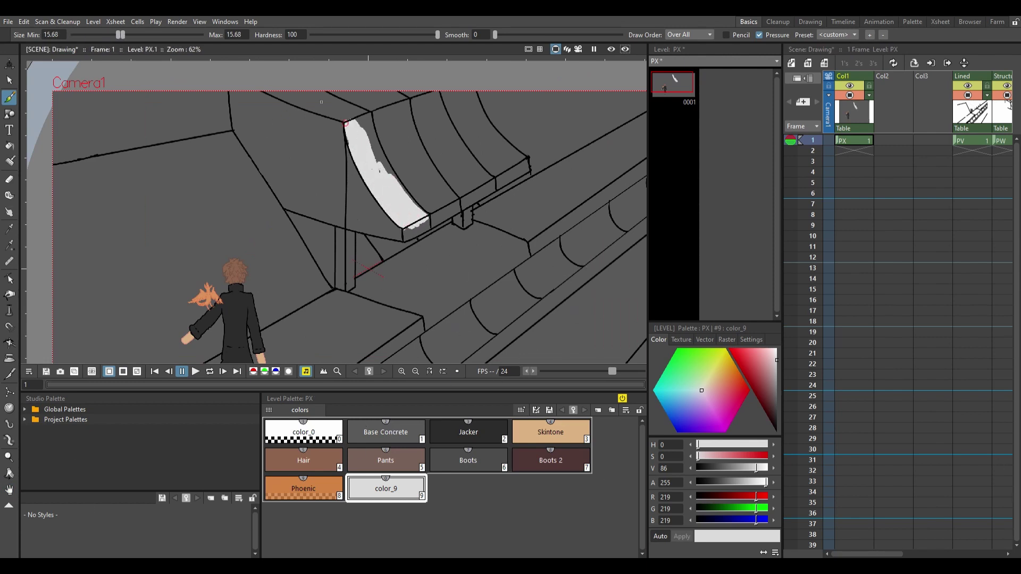
left_click_drag(321, 101, 295, 101)
mouse_move(401, 183)
left_mouse_down()
mouse_move(398, 110)
mouse_move(479, 112)
mouse_move(446, 205)
mouse_move(468, 213)
mouse_move(516, 187)
mouse_move(492, 159)
mouse_move(502, 132)
mouse_move(524, 148)
left_mouse_up()
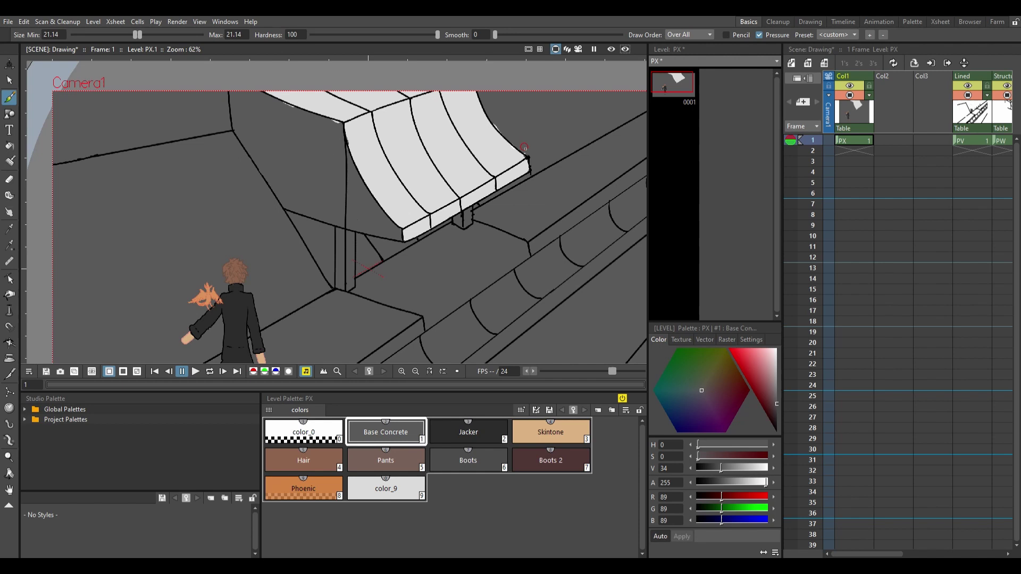
Step: Name the light grey style Fabric and add a red style named 1 and a blue style named 2
double_click(400, 488)
type("Fabric")
key("Return")
left_click(469, 495)
left_click(550, 488)
Step: Paint the canopy's two middle stripes blue and red with styles 2 and 1
scroll(506, 127, "up", 3)
mouse_move(224, 72)
left_mouse_down()
mouse_move(285, 87)
mouse_move(341, 205)
mouse_move(396, 290)
mouse_move(314, 128)
left_mouse_up()
left_click(467, 488)
mouse_move(432, 230)
left_mouse_down()
mouse_move(440, 248)
mouse_move(388, 138)
mouse_move(457, 212)
mouse_move(372, 135)
mouse_move(436, 146)
left_mouse_up()
Step: Paint the canopy's side panel with the Fabric style
left_click(412, 479)
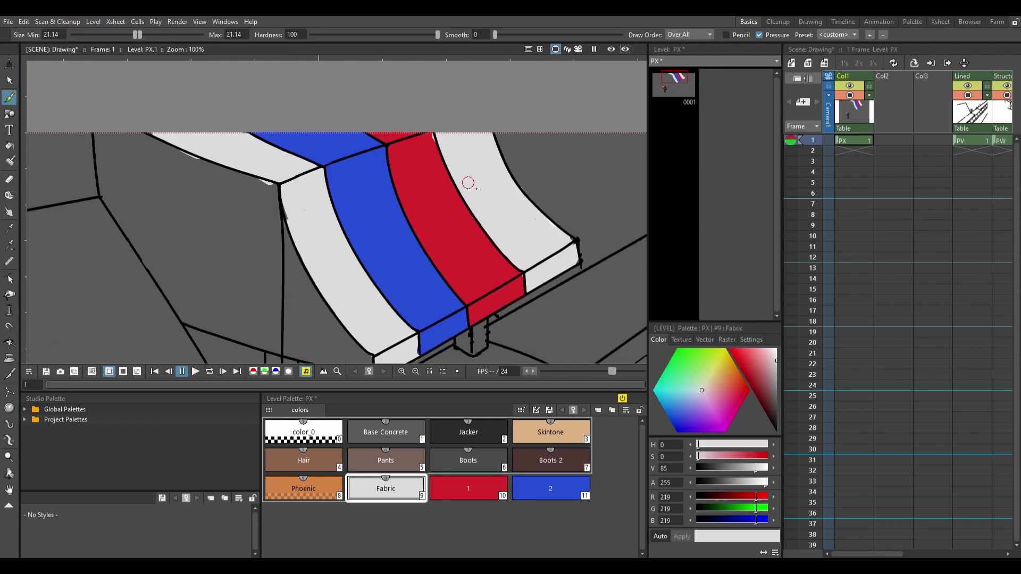
scroll(420, 276, "down", 3)
mouse_move(269, 268)
left_mouse_down()
mouse_move(183, 81)
mouse_move(252, 159)
mouse_move(301, 168)
mouse_move(294, 108)
mouse_move(277, 271)
mouse_move(438, 316)
mouse_move(275, 249)
mouse_move(281, 178)
mouse_move(424, 284)
left_mouse_up()
scroll(423, 283, "down", 6)
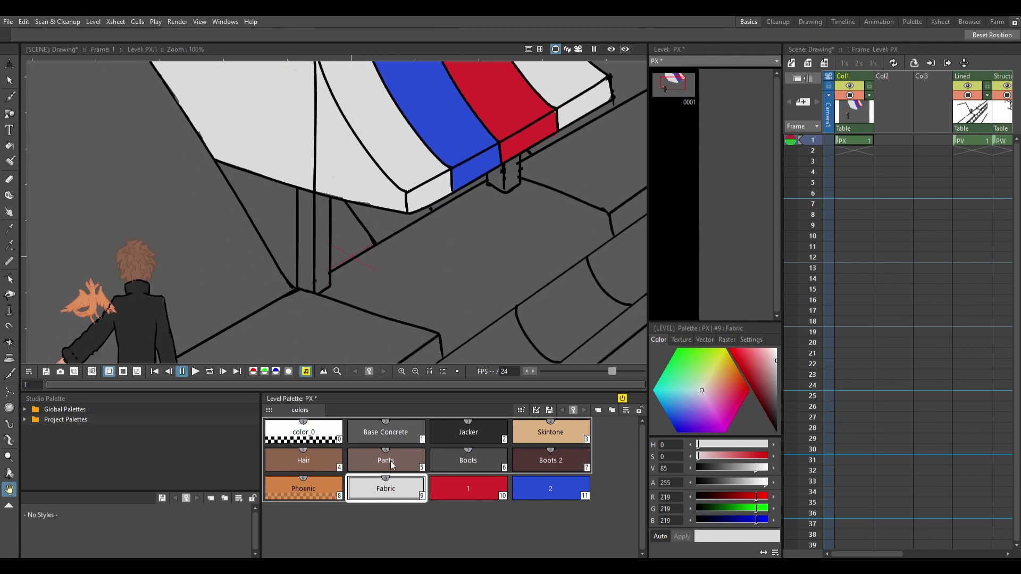
Step: Create a brown style named Wood, paint both canopy posts with it, and save the drawing
key("ctrl+v")
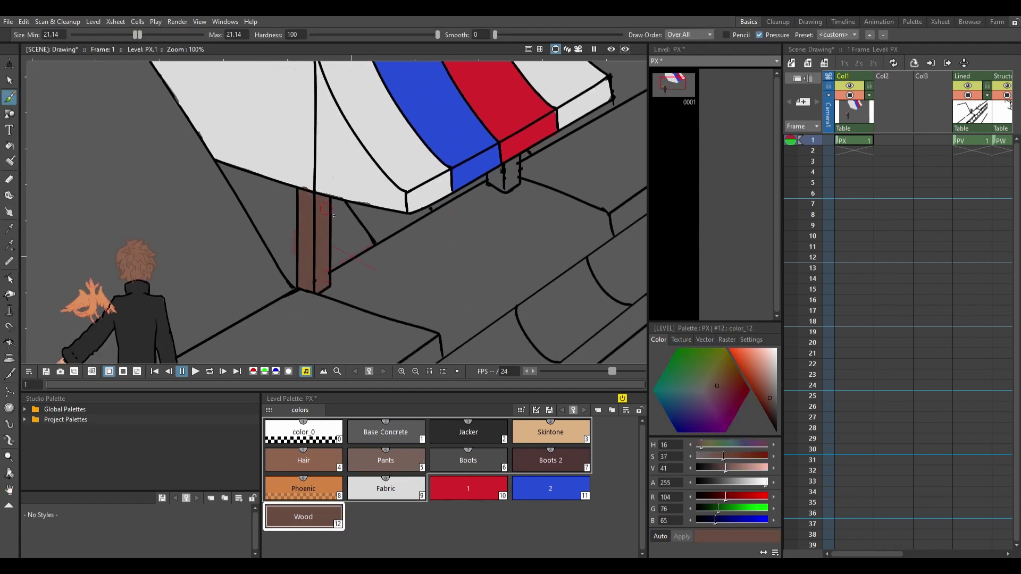
left_click_drag(492, 173, 502, 183)
key("space")
key("alt+9")
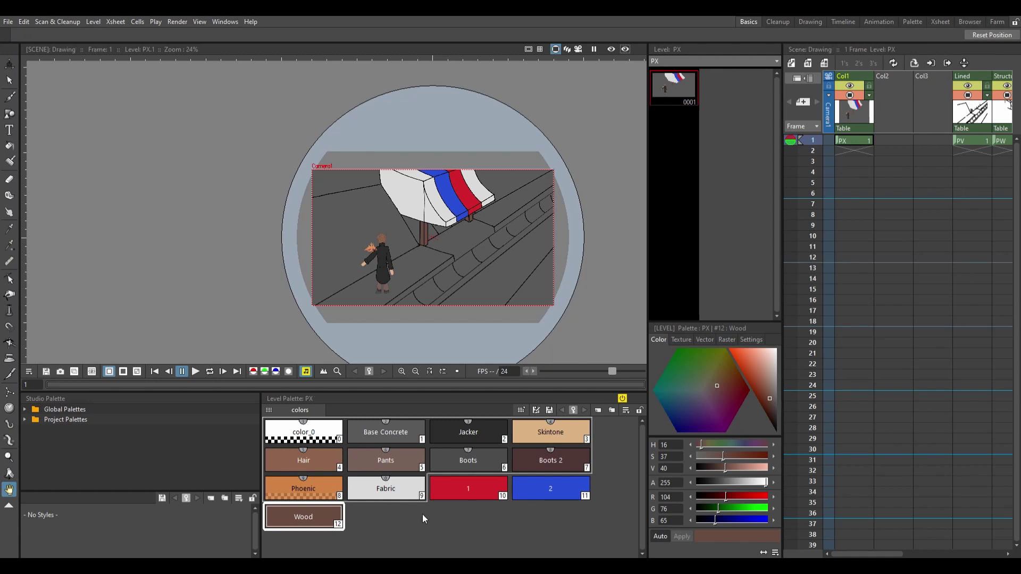
Step: Add a mid-grey style and paint the curved, segmented strip running diagonally beside the platform
scroll(441, 319, "up", 4)
scroll(416, 296, "down", 3)
scroll(405, 335, "up", 1)
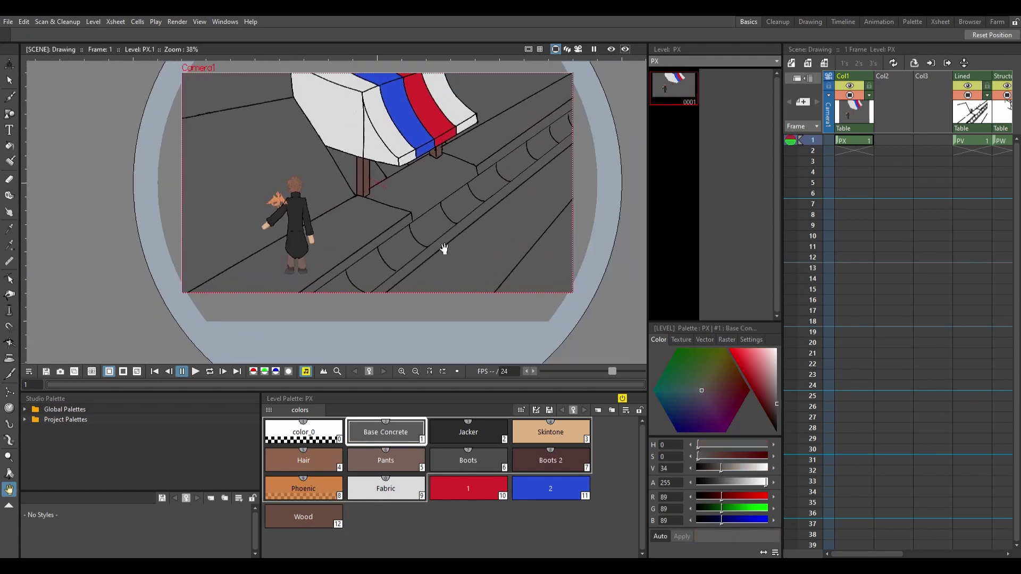
mouse_move(319, 289)
left_mouse_down()
mouse_move(455, 223)
mouse_move(571, 112)
left_mouse_up()
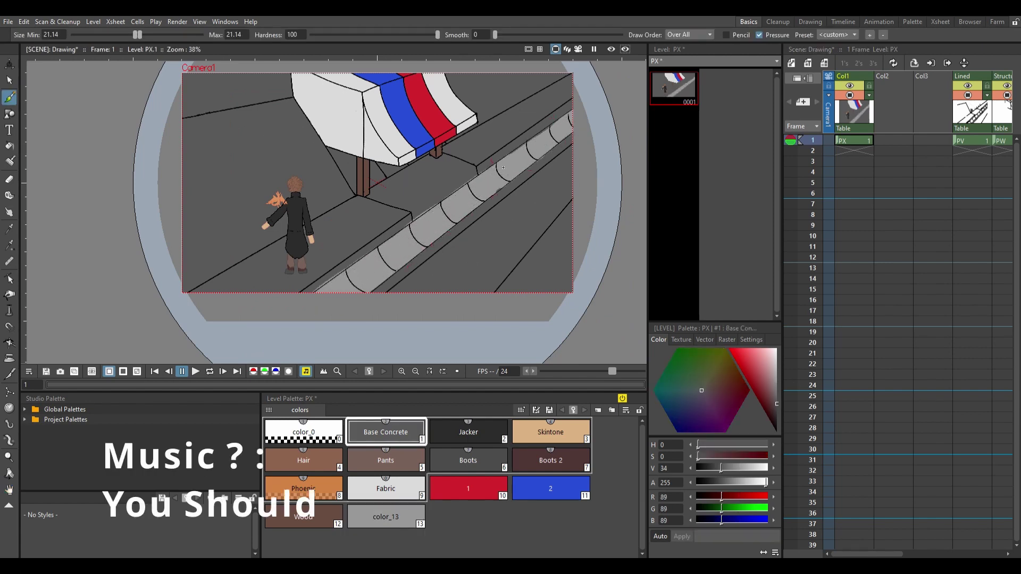
Step: Rename the curved strip's grey style as Concrete Train Cart
scroll(462, 205, "up", 4)
left_click(383, 517)
double_click(385, 517)
type("Concrete Train Cart")
key("Return")
Step: Clean up the paint spills along the curved strip's edges with Base Concrete
key("space")
mouse_move(405, 175)
left_mouse_down()
mouse_move(458, 202)
mouse_move(402, 238)
left_mouse_up()
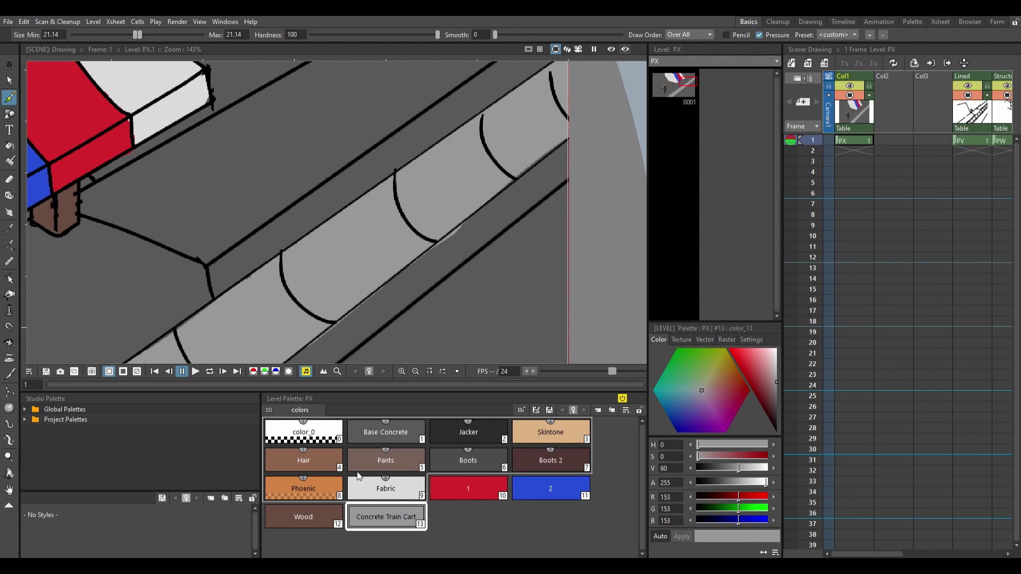
left_click(385, 431)
left_click_drag(265, 266, 386, 160)
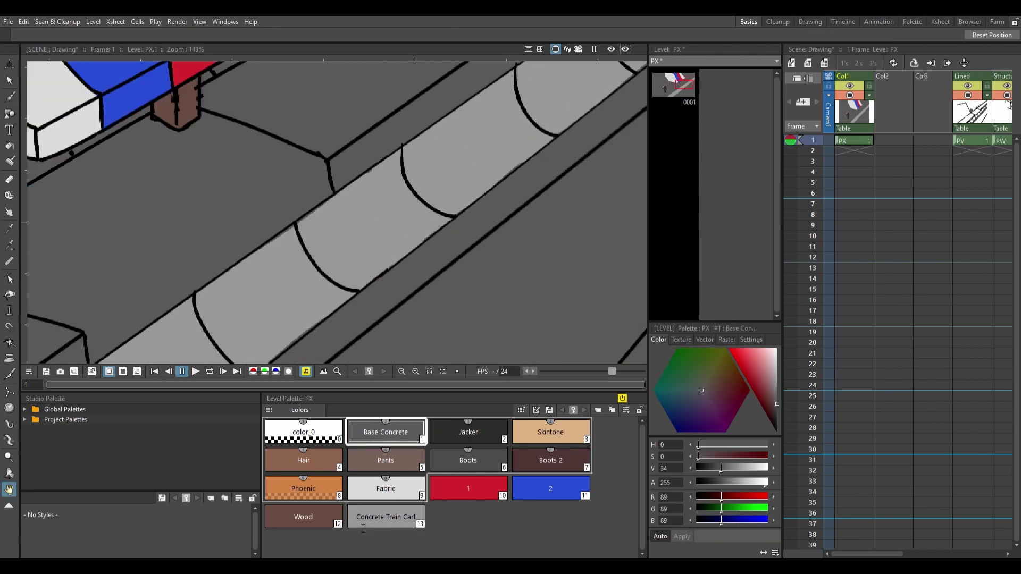
scroll(485, 260, "down", 5)
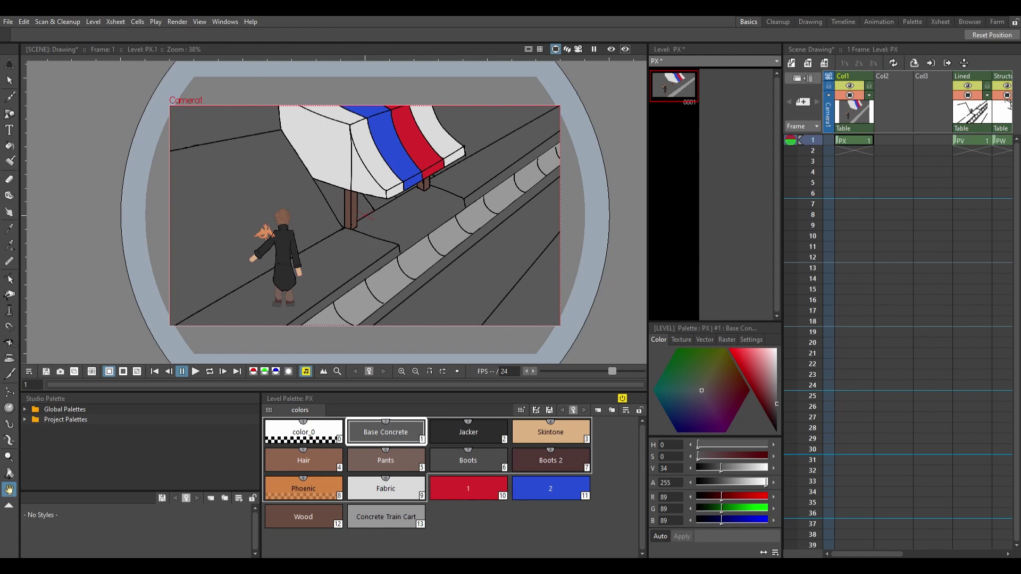
Step: Rename the colour column as Color and select the Lined drawing for editing
left_click(968, 140)
scroll(294, 237, "up", 3)
key("b")
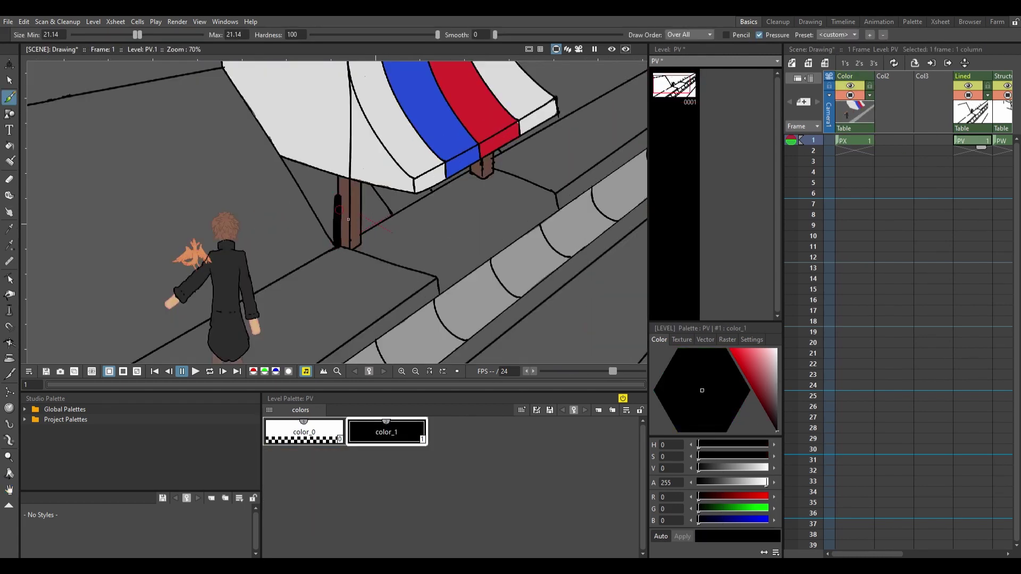
Step: Erase the background lines around the canopy's rear in Structures and Lined with a size 38 eraser
key("e")
key("ctrl+s")
left_click_drag(97, 35, 148, 35)
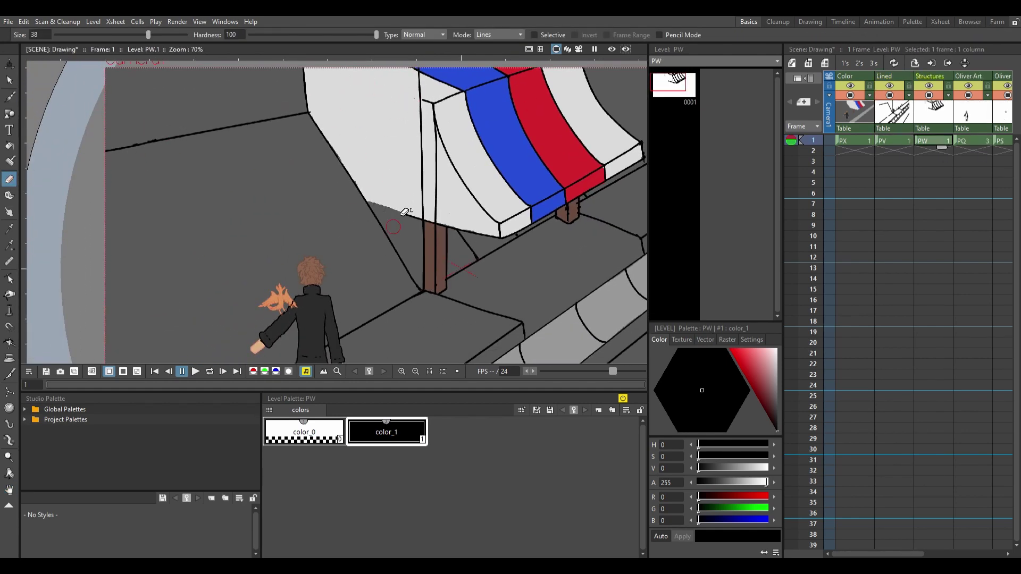
left_click(894, 140)
left_click_drag(318, 113, 108, 150)
Step: Select the character's line art and its colouring and move them lower, across the platform edge line
left_click(972, 140)
key("s")
mouse_move(250, 170)
left_mouse_down()
mouse_move(291, 349)
mouse_move(223, 192)
left_mouse_up()
mouse_move(287, 144)
left_mouse_down()
mouse_move(234, 277)
mouse_move(297, 340)
mouse_move(228, 266)
mouse_move(319, 342)
mouse_move(282, 366)
left_mouse_up()
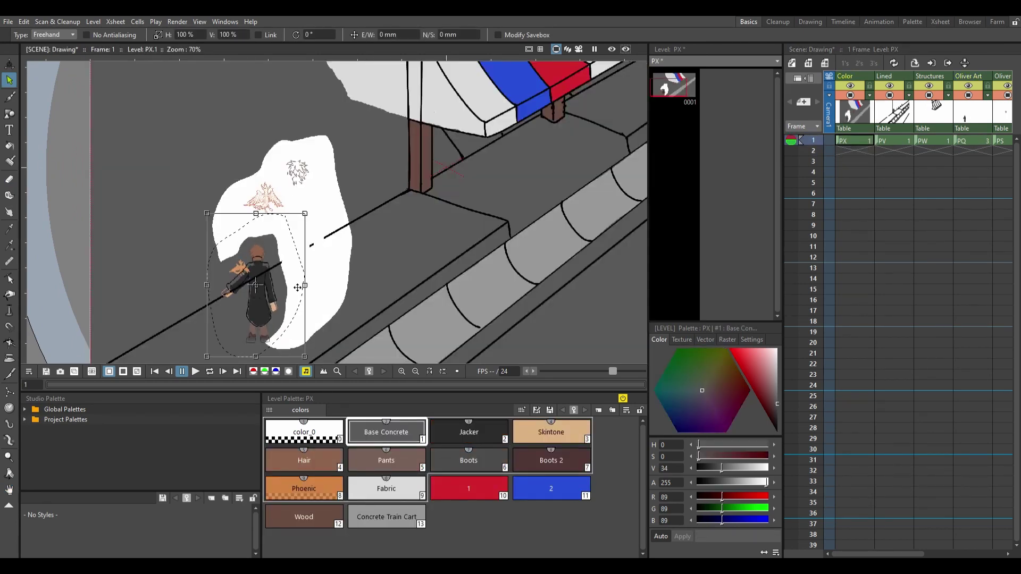
Step: Retouch the moved character's boots and trousers with the Boots, Boots 2, Pants and Base Concrete styles
scroll(325, 234, "up", 5)
key("b")
scroll(321, 329, "up", 10)
left_click(468, 460)
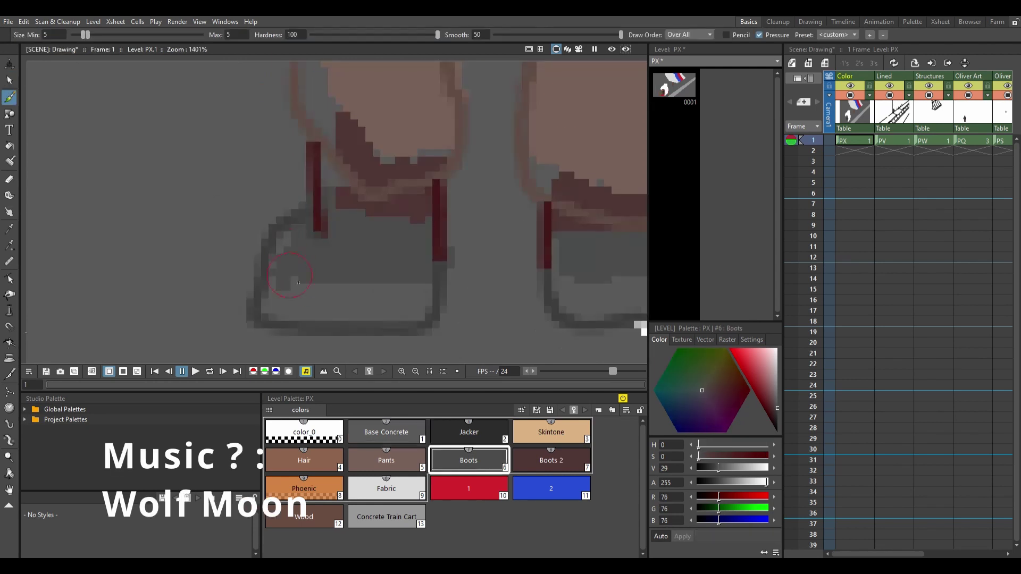
left_click(573, 253)
left_click(550, 432)
left_click_drag(558, 175, 478, 170)
left_click(551, 460)
mouse_move(563, 202)
left_mouse_down()
mouse_move(436, 224)
mouse_move(468, 197)
left_mouse_up()
left_click_drag(303, 213, 210, 175)
left_click(386, 432)
left_click_drag(287, 212, 308, 228)
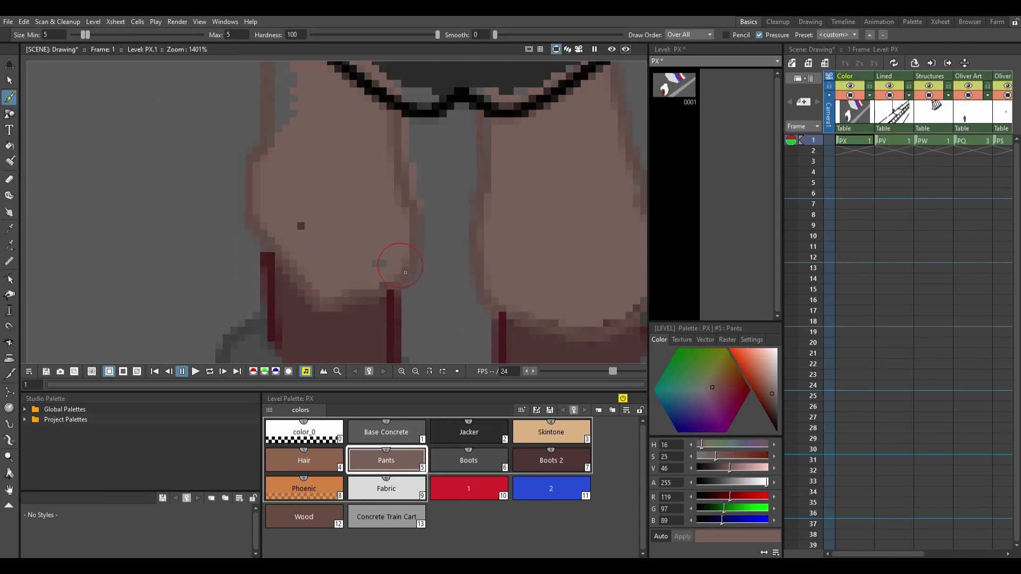
Step: Cover the character's displaced colouring with Base Concrete and move the bird's line art beside the character's shoulder
scroll(382, 226, "down", 10)
mouse_move(372, 159)
left_mouse_down()
mouse_move(425, 91)
mouse_move(404, 75)
mouse_move(373, 260)
left_mouse_up()
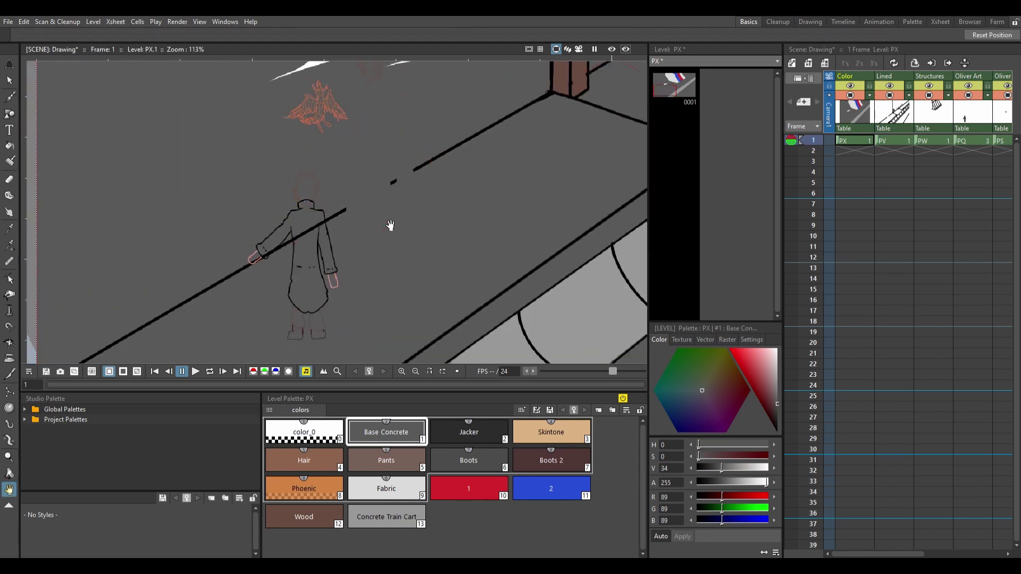
key("s")
left_click_drag(348, 227, 345, 230)
scroll(345, 230, "up", 3)
scroll(346, 224, "down", 3)
left_click_drag(354, 89, 312, 200)
scroll(326, 283, "up", 3)
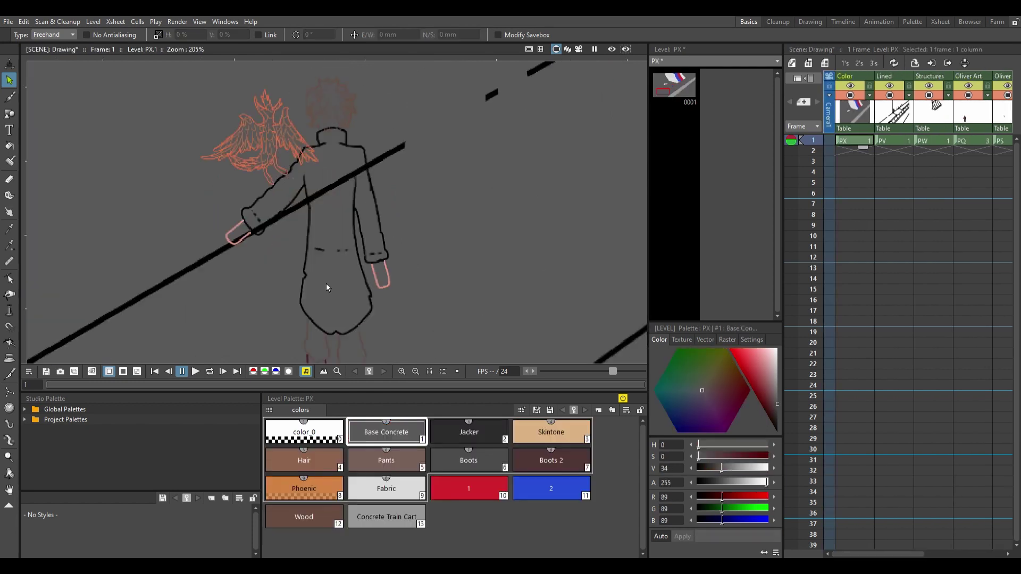
Step: Repaint the character's coat body and sleeves with the Jacker style
left_click(468, 432)
key("b")
left_click_drag(250, 213, 256, 226)
left_click_drag(329, 213, 343, 267)
left_click_drag(327, 165, 338, 268)
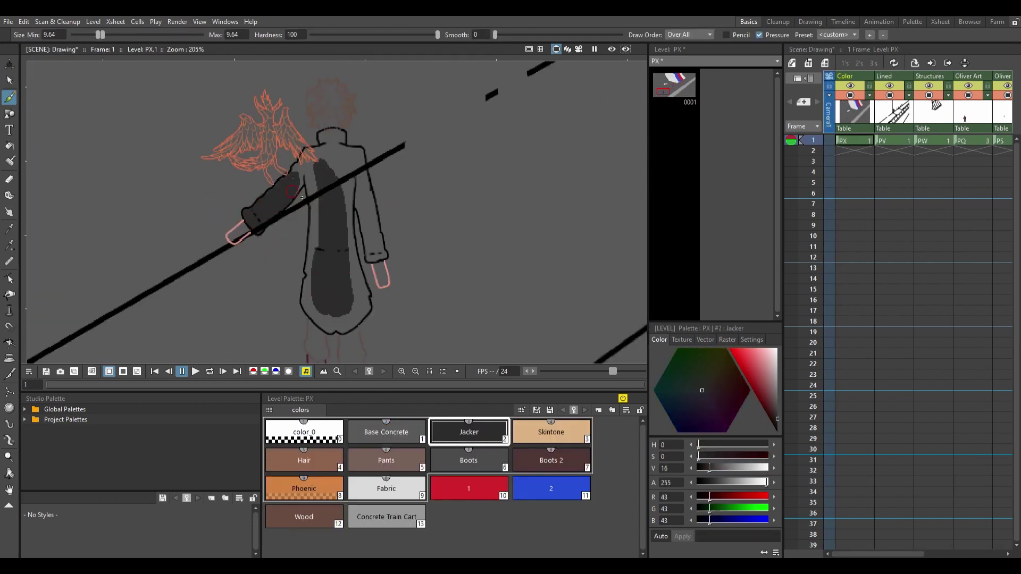
mouse_move(352, 322)
left_mouse_down()
mouse_move(335, 160)
mouse_move(372, 256)
mouse_move(381, 176)
left_mouse_up()
left_click_drag(372, 239, 364, 171)
Step: Repaint the trouser legs with the Pants style and the boot uppers with Boots 2
left_click(386, 460)
mouse_move(305, 261)
left_mouse_down()
mouse_move(304, 273)
mouse_move(346, 303)
left_mouse_up()
left_click(551, 459)
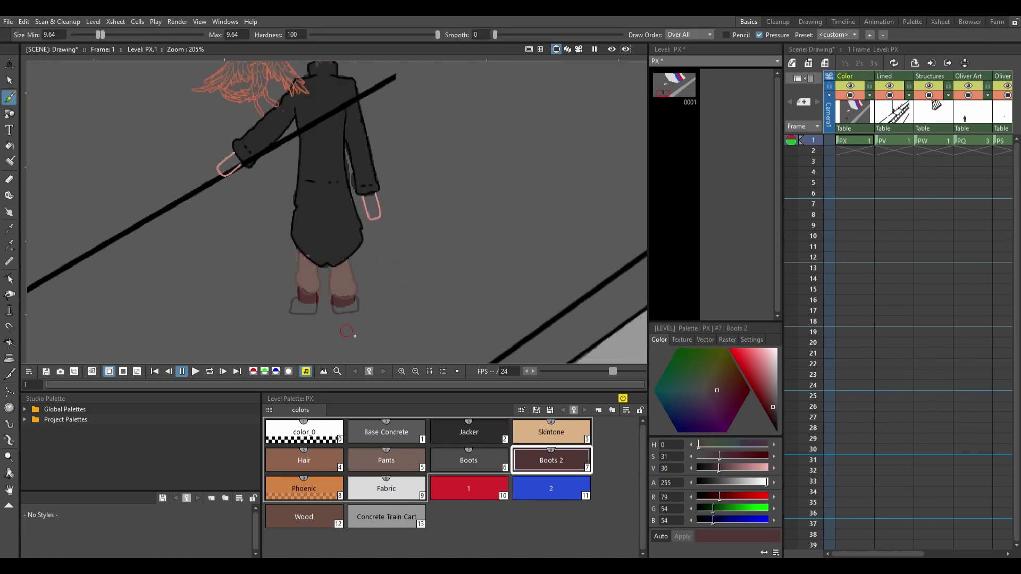
scroll(342, 326, "up", 5)
Step: Fill the shoes of both boots with the Boots style and select the styles for retouching the trousers
left_click(468, 460)
mouse_move(164, 229)
left_mouse_down()
mouse_move(241, 245)
mouse_move(193, 256)
left_mouse_up()
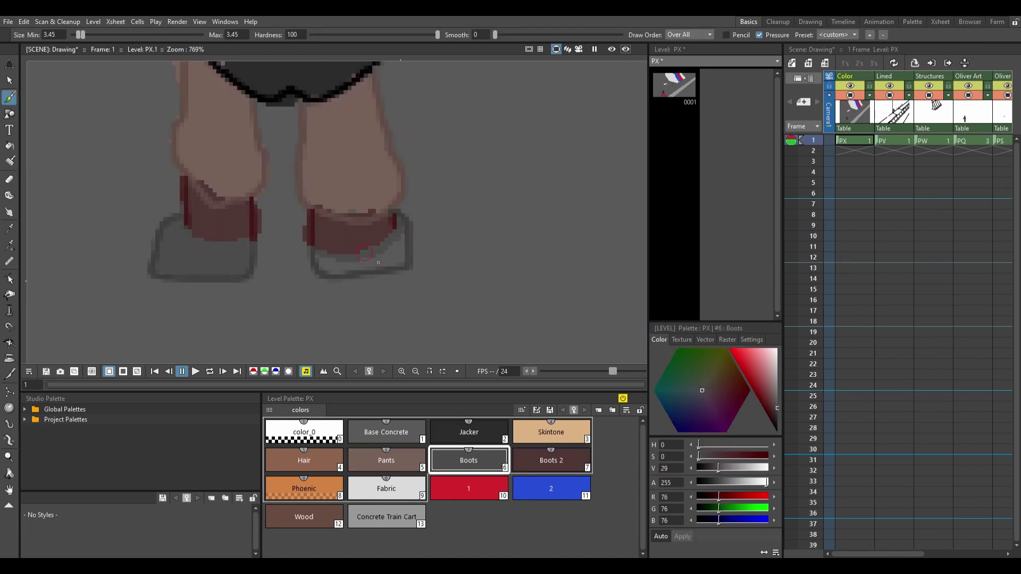
left_click_drag(364, 254, 330, 250)
left_click(386, 460)
left_click(386, 431)
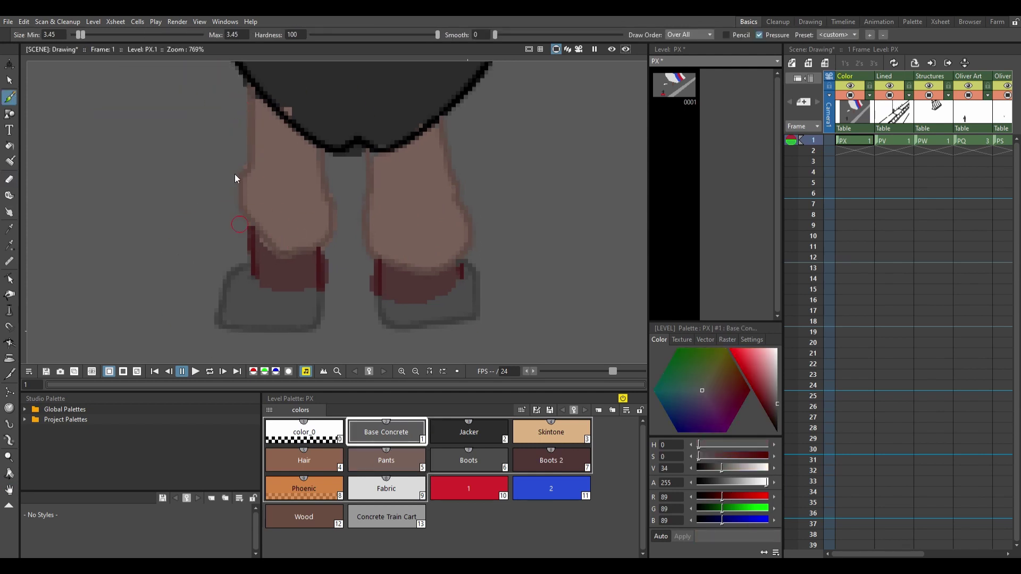
Step: Clean up the colour edges around the character's trousers and coat hem with colours sampled from the drawing
left_click(437, 144, "ctrl")
left_click(340, 123, "ctrl")
left_click(313, 165, "ctrl")
left_click(372, 107, "ctrl")
key("space")
mouse_move(372, 96)
left_mouse_down()
mouse_move(377, 227)
mouse_move(298, 176)
left_mouse_up()
Step: Repaint the back of the character's head with the Hair style
left_click(425, 175, "ctrl")
mouse_move(420, 160)
left_mouse_down()
mouse_move(426, 213)
mouse_move(441, 213)
left_mouse_up()
left_click_drag(415, 133, 442, 138)
mouse_move(319, 213)
left_mouse_down()
mouse_move(240, 159)
mouse_move(259, 161)
mouse_move(319, 255)
left_mouse_up()
left_click(362, 175, "ctrl")
mouse_move(319, 143)
left_mouse_down()
mouse_move(345, 266)
mouse_move(377, 139)
mouse_move(442, 174)
left_mouse_up()
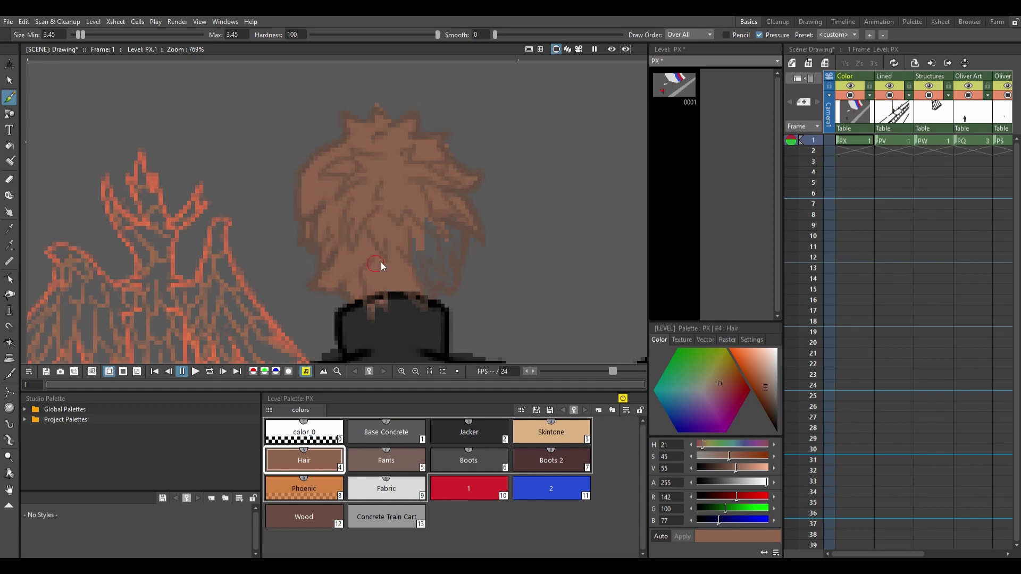
Step: Paint both of the character's hands with the Skintone style
key("space")
scroll(423, 239, "down", 10)
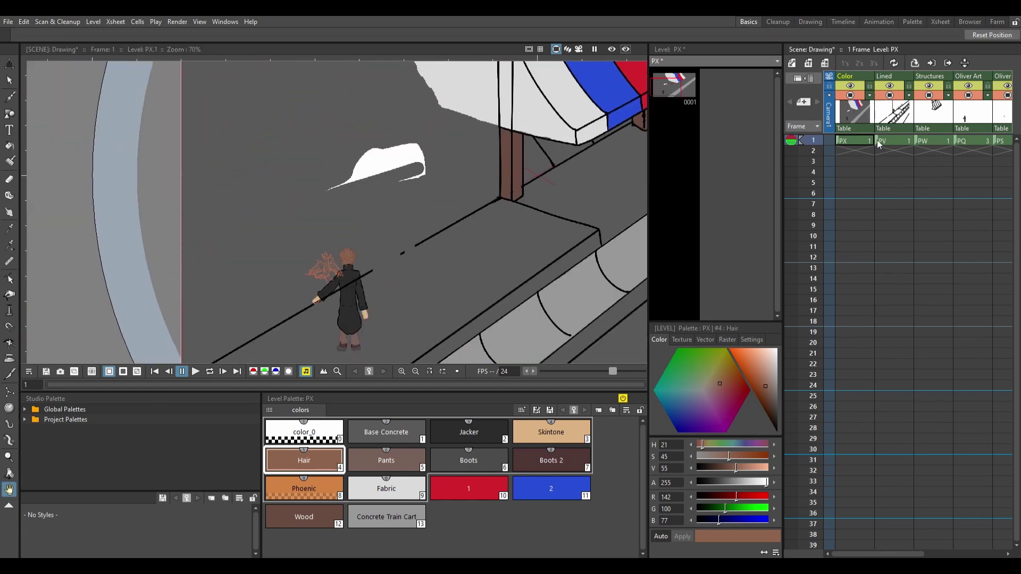
scroll(297, 295, "up", 6)
left_click(356, 308, "ctrl")
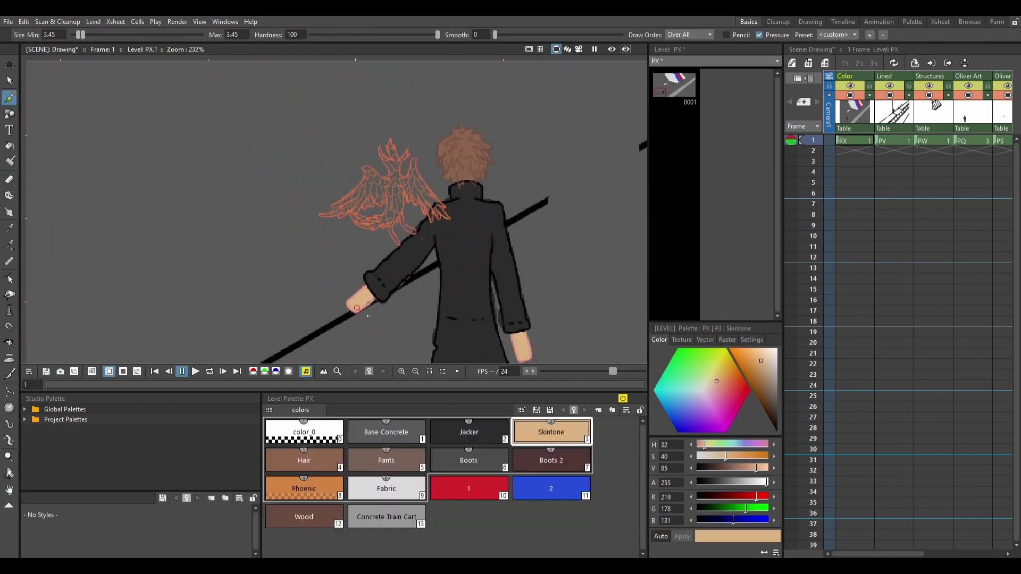
left_click(391, 289, "ctrl")
Step: Close the gap in the platform line behind the character and cover the stray white patch with Base Concrete
key("space")
scroll(485, 252, "down", 8)
left_click(485, 252, "ctrl")
left_click_drag(340, 210, 407, 181)
left_click_drag(457, 176, 407, 199)
mouse_move(345, 85)
left_mouse_down()
mouse_move(410, 197)
mouse_move(405, 277)
left_mouse_up()
left_click(414, 245, "ctrl")
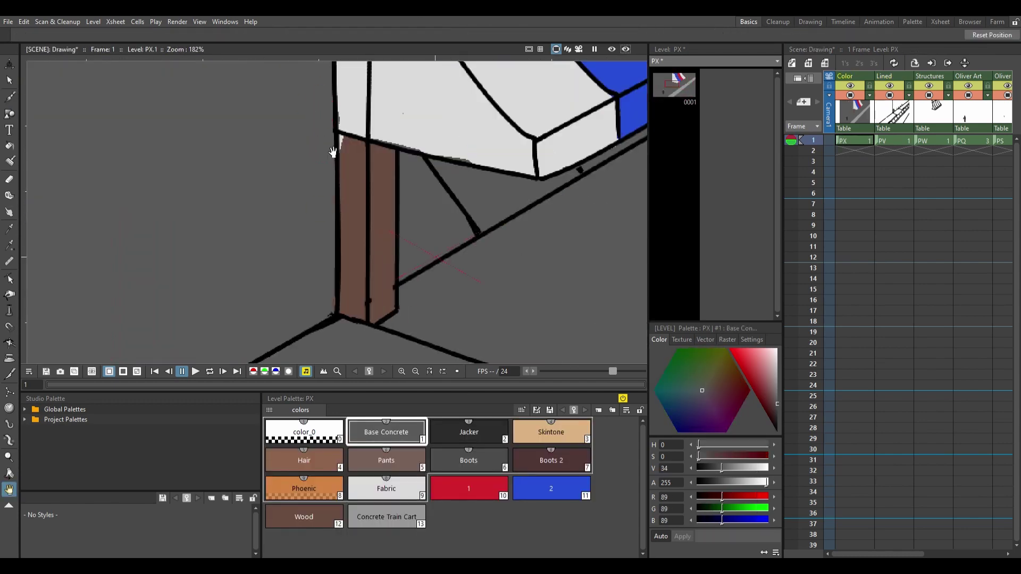
Step: Retouch the canopy's side with the Fabric style and its front post with the Wood style
scroll(330, 155, "down", 5)
left_click(386, 488)
left_click(304, 516)
key("space")
scroll(393, 243, "down", 3)
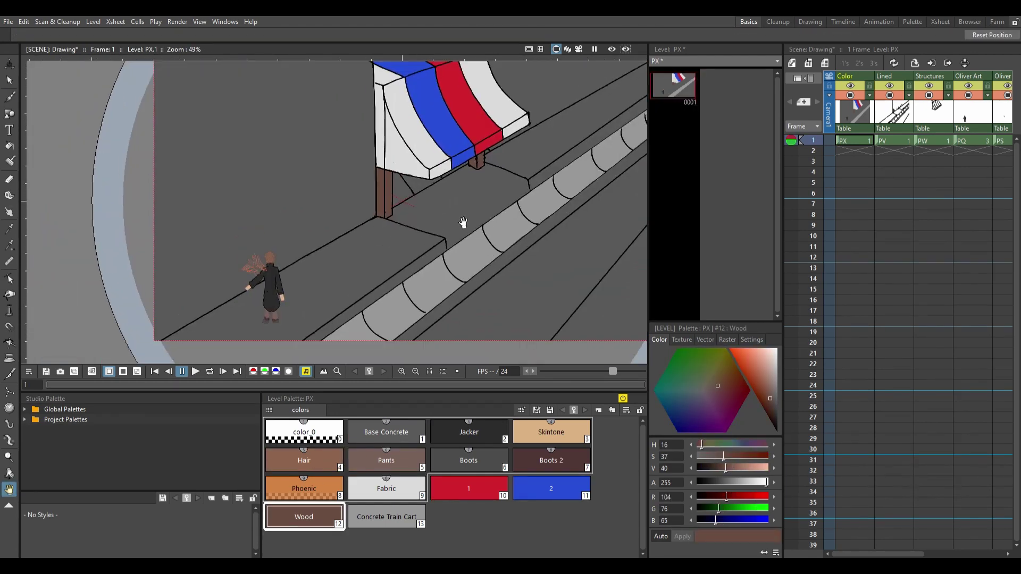
scroll(394, 243, "up", 7)
key("Right")
key("b")
scroll(556, 153, "down", 3)
Step: Add a second page named P2 to the Color level's palette
key("Left")
key("space")
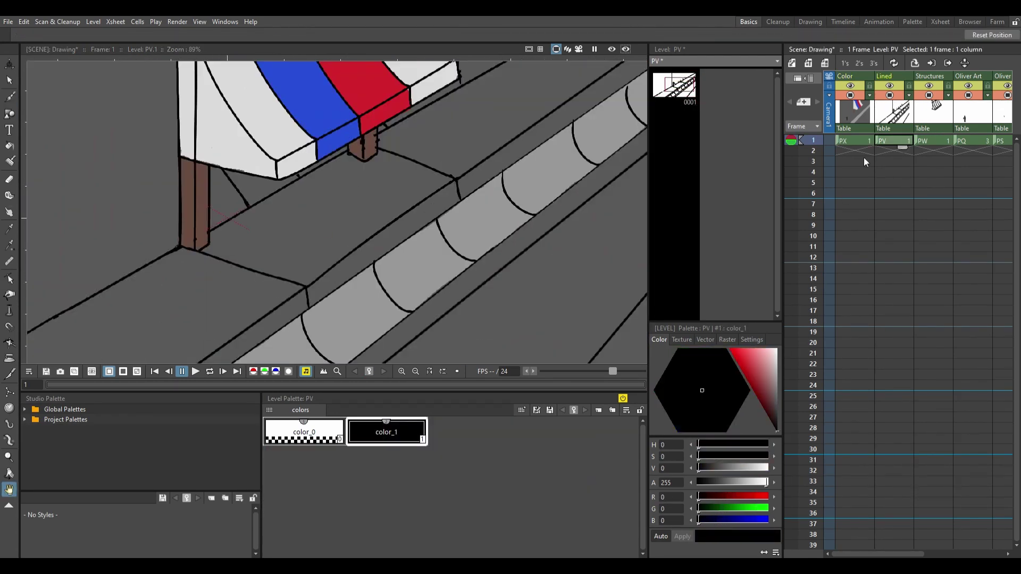
left_click(290, 410)
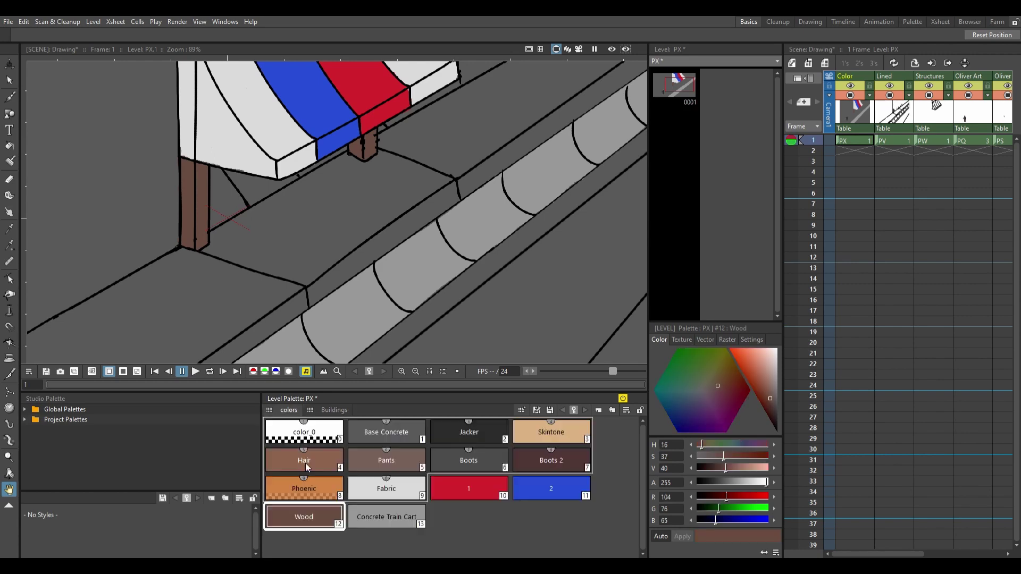
scroll(362, 258, "down", 3)
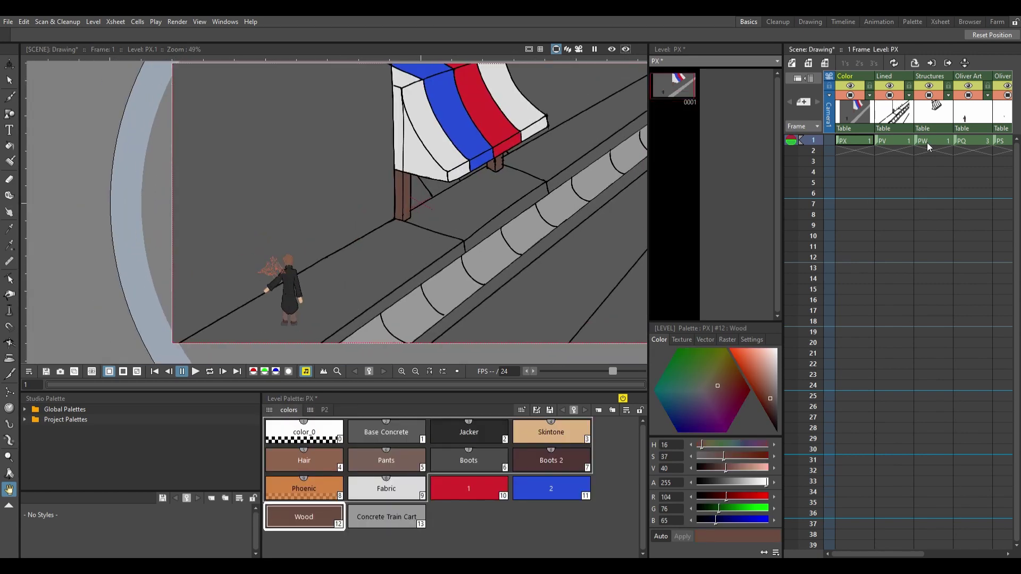
Step: Make the canopy's line colour on the Structures level semi-transparent with an alpha of 126
left_click(854, 140)
scroll(436, 298, "up", 7)
key("b")
key("Right")
key("Right")
scroll(536, 182, "up", 2)
scroll(536, 182, "down", 3)
scroll(381, 288, "up", 3)
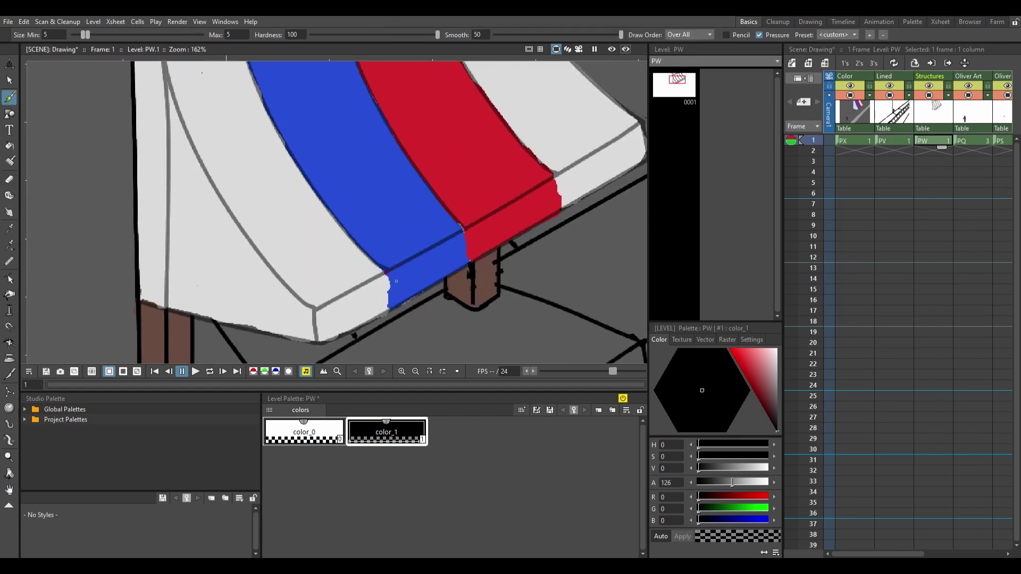
Step: Fill the bird beside the character's shoulder on the Color level with the Phoenic style
scroll(568, 213, "down", 3)
key("Left")
key("Left")
scroll(381, 219, "up", 4)
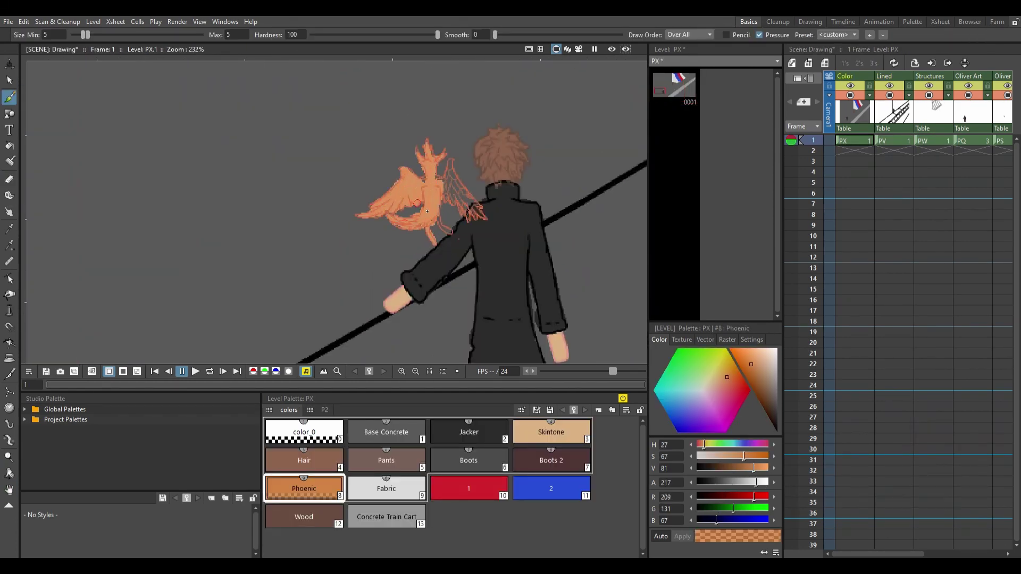
scroll(450, 227, "down", 9)
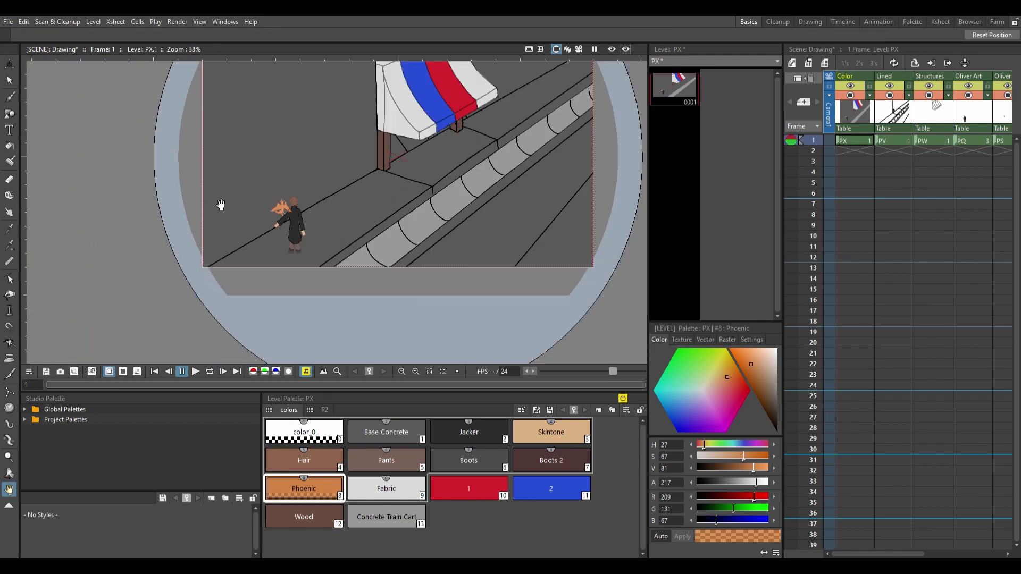
Step: Draw a tall vertical wall edge on the Lined level, from the camera frame's upper edge down to the platform line
key("Right")
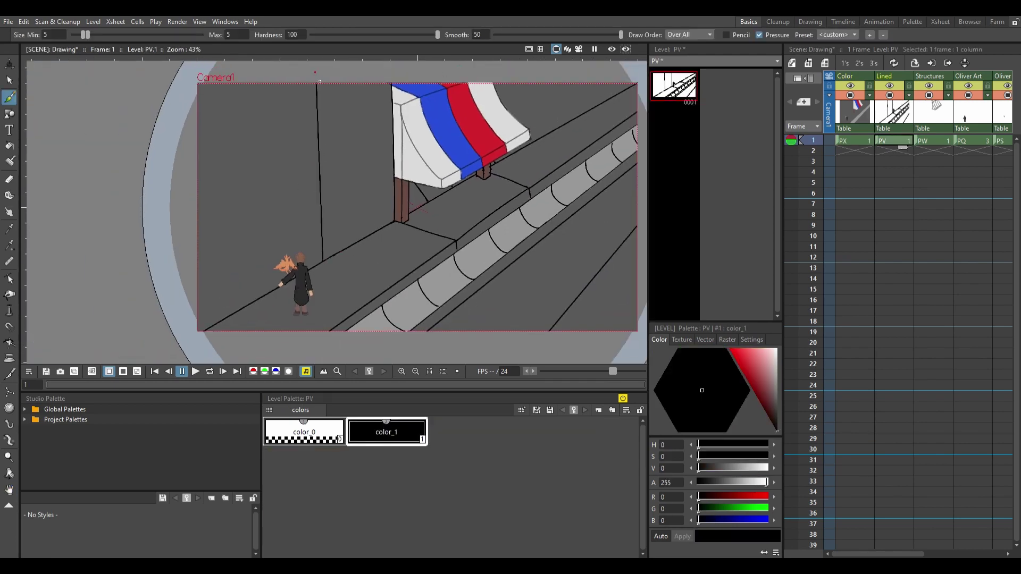
scroll(446, 221, "up", 5)
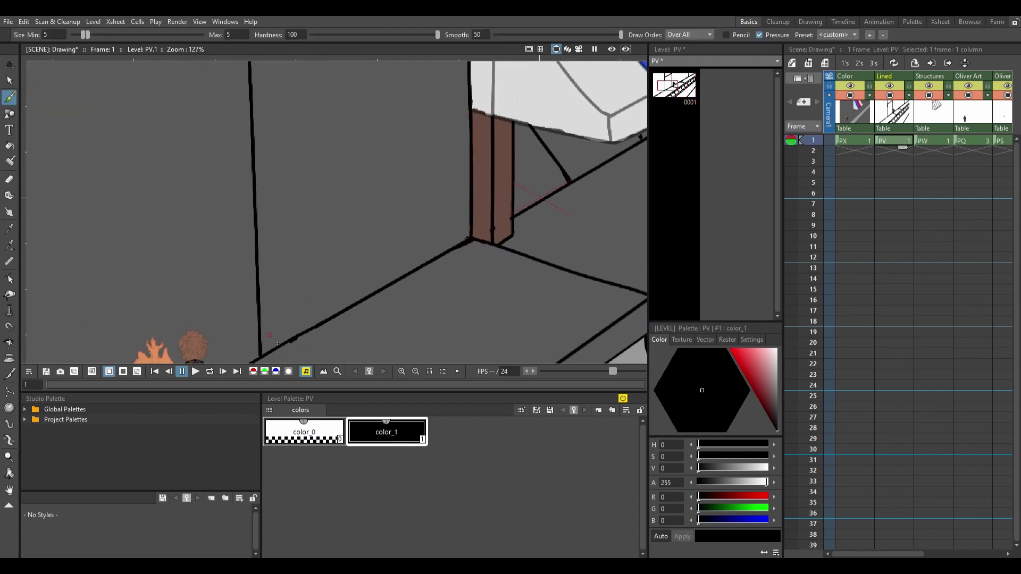
left_click_drag(424, 264, 343, 186)
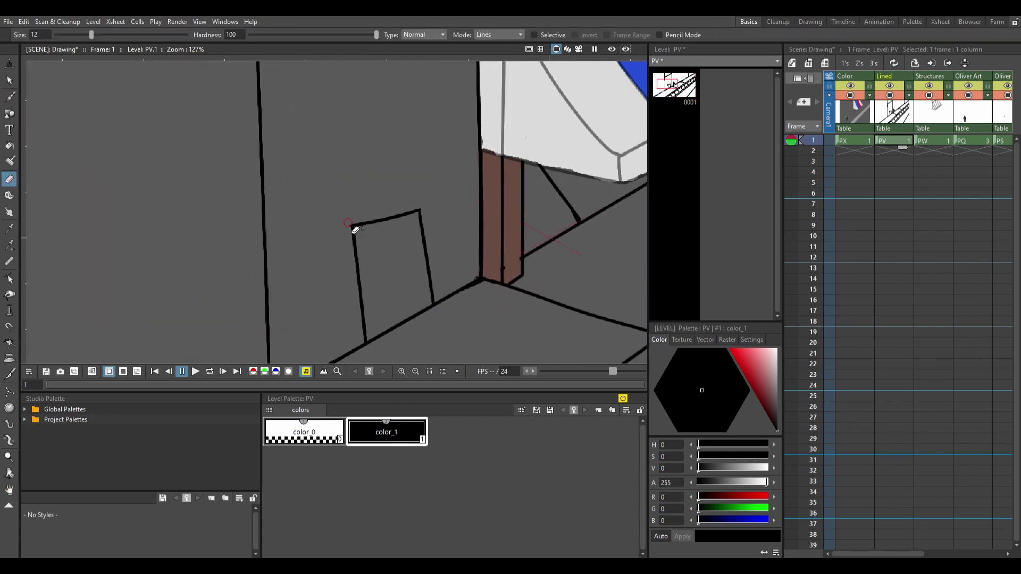
left_click_drag(325, 139, 335, 248)
left_click_drag(385, 102, 334, 138)
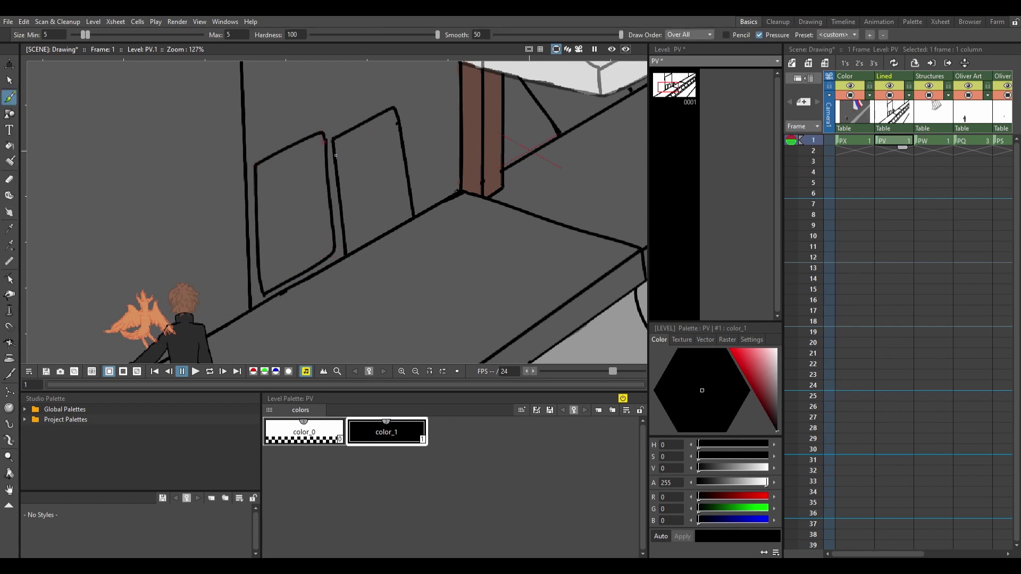
key("space")
key("ctrl+z")
key("ctrl+z")
key("ctrl+z")
key("ctrl+z")
key("ctrl+z")
key("ctrl+z")
Step: Add a pale blue style named Glass, RGB 217, 234, 237, to the P2 page of the Color level's palette
left_click(319, 412)
key("ctrl+v")
left_click(315, 441)
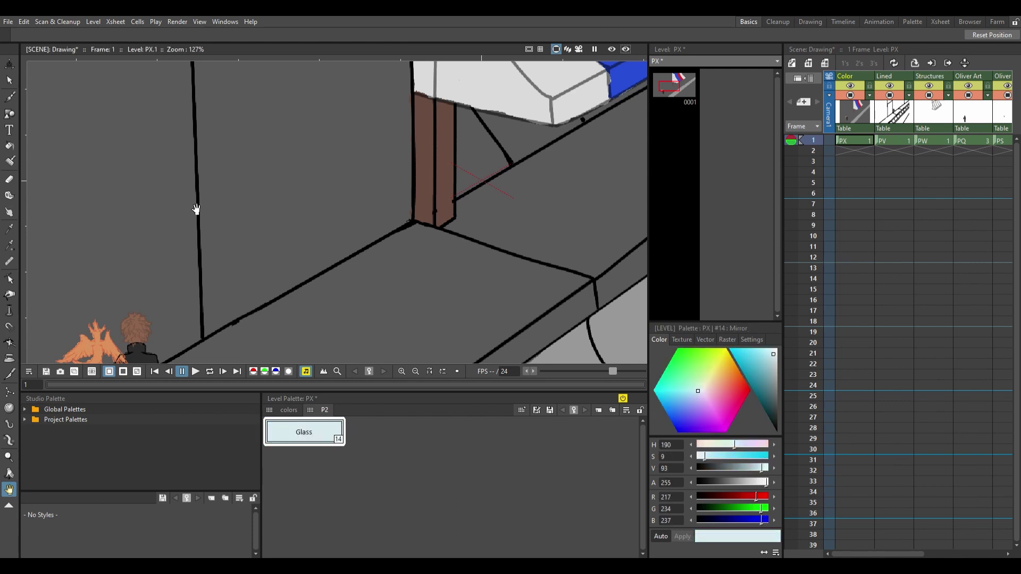
Step: Draw a sloping line across the lower wall on the Lined level, from the vertical edge to the canopy post
key("b")
left_click_drag(217, 223, 224, 304)
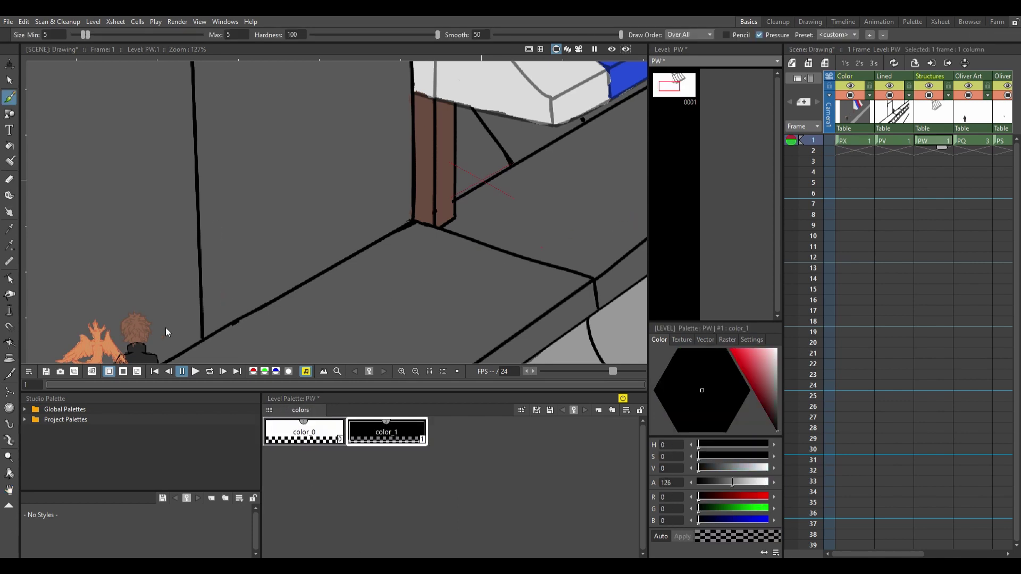
scroll(185, 215, "up", 3)
left_click_drag(188, 290, 424, 193)
left_click_drag(375, 154, 436, 123)
left_click_drag(263, 285, 248, 128)
left_click_drag(349, 230, 330, 121)
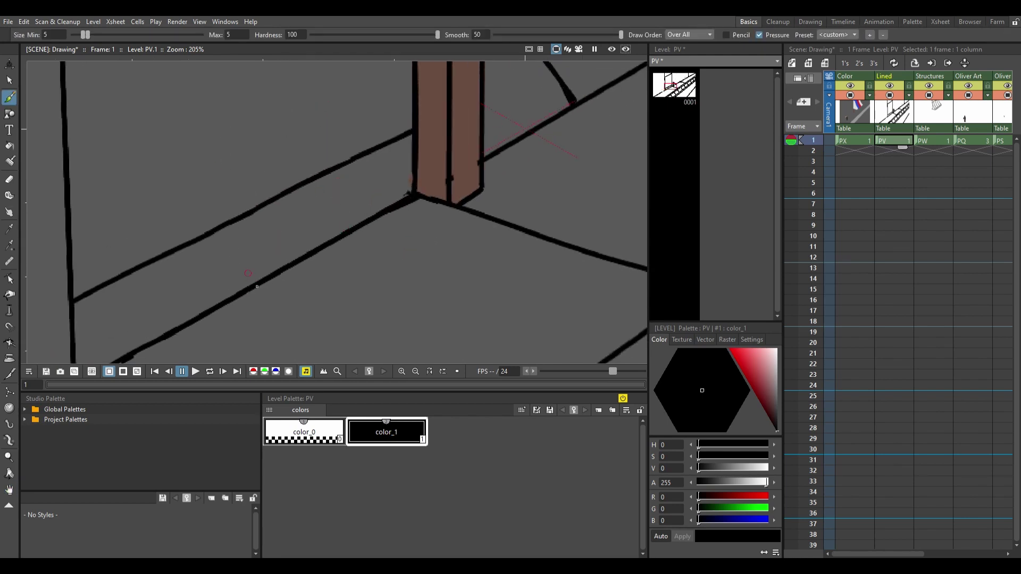
key("ctrl+z")
Step: Draw a doorway on the wall by duplicating its vertical side line and joining the two sides with a sloping upper edge
left_click_drag(244, 145, 256, 282)
key("s")
left_click_drag(260, 135, 261, 133)
key("ctrl+c")
key("ctrl+v")
left_click_drag(251, 212, 317, 177)
key("b")
left_click_drag(245, 150, 311, 113)
Step: Outline a wide window frame around the doorway and draw the wall's base line
left_click_drag(269, 217, 401, 258)
left_click_drag(207, 224, 449, 115)
scroll(500, 93, "down", 4)
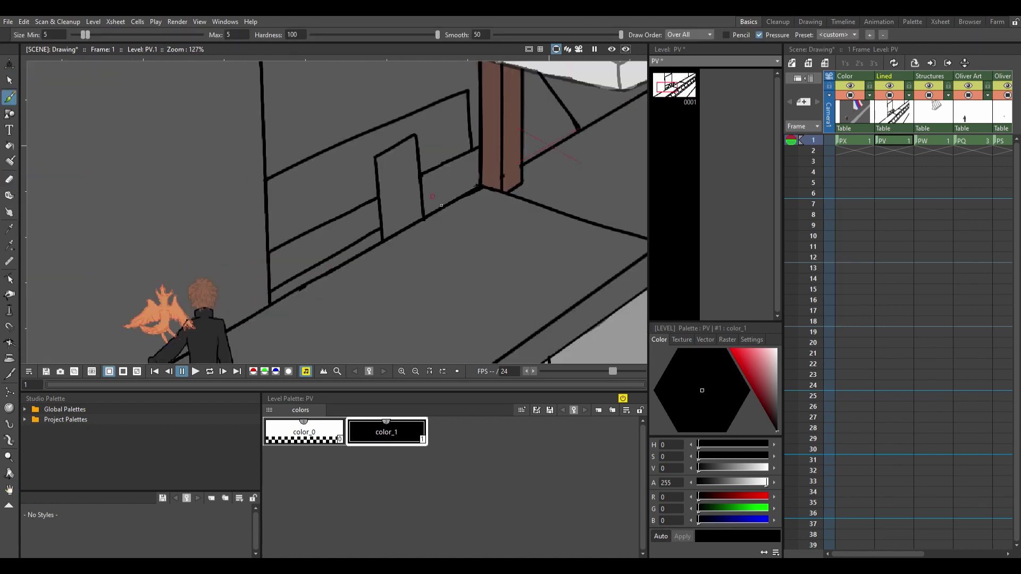
Step: Move the window and doorway linework slightly up the wall and reconnect the doorway's base
key("s")
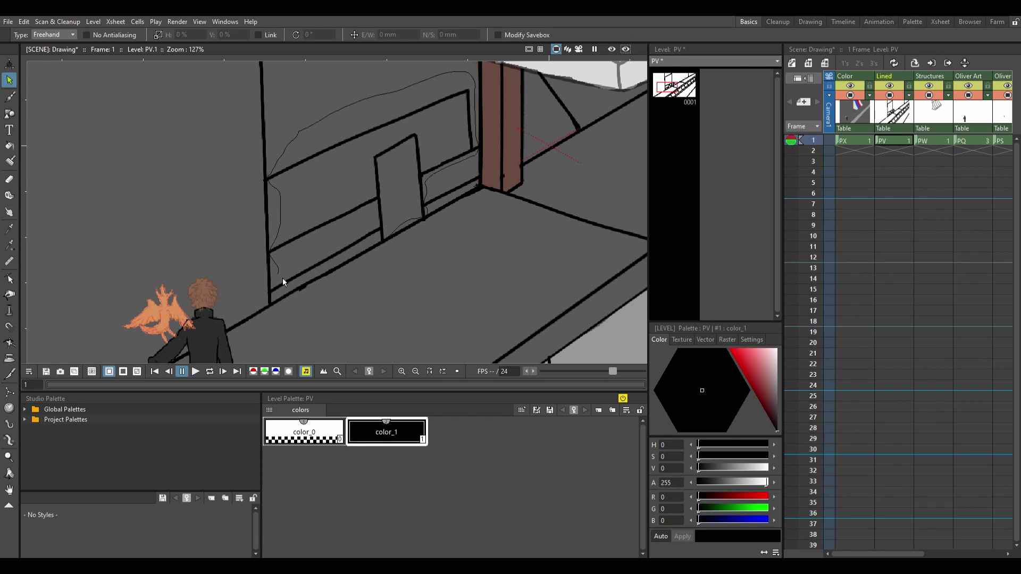
left_click_drag(384, 244, 379, 225)
key("e")
key("b")
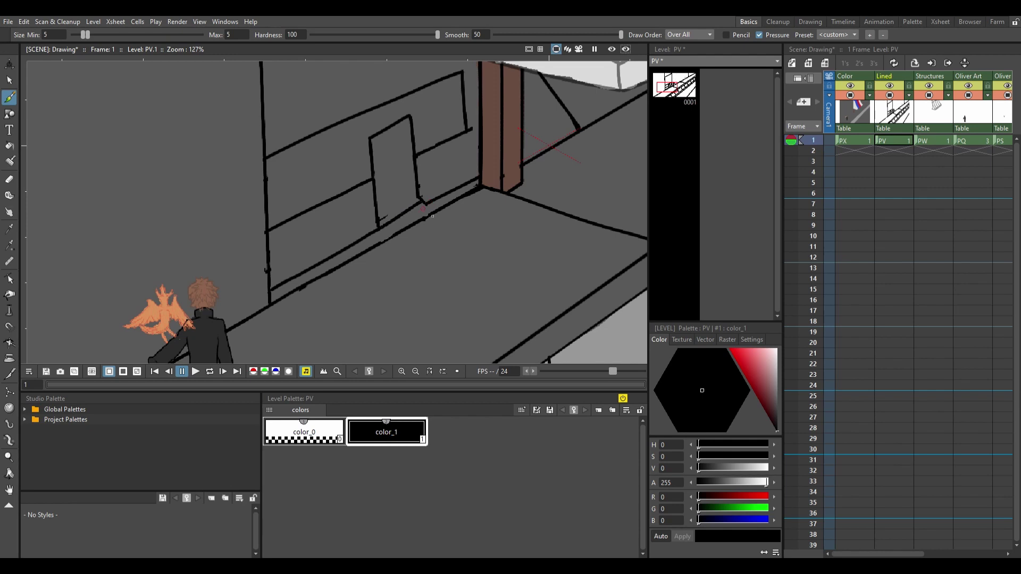
key("space")
scroll(432, 215, "up", 3)
left_click_drag(455, 158, 420, 292)
scroll(330, 239, "up", 3)
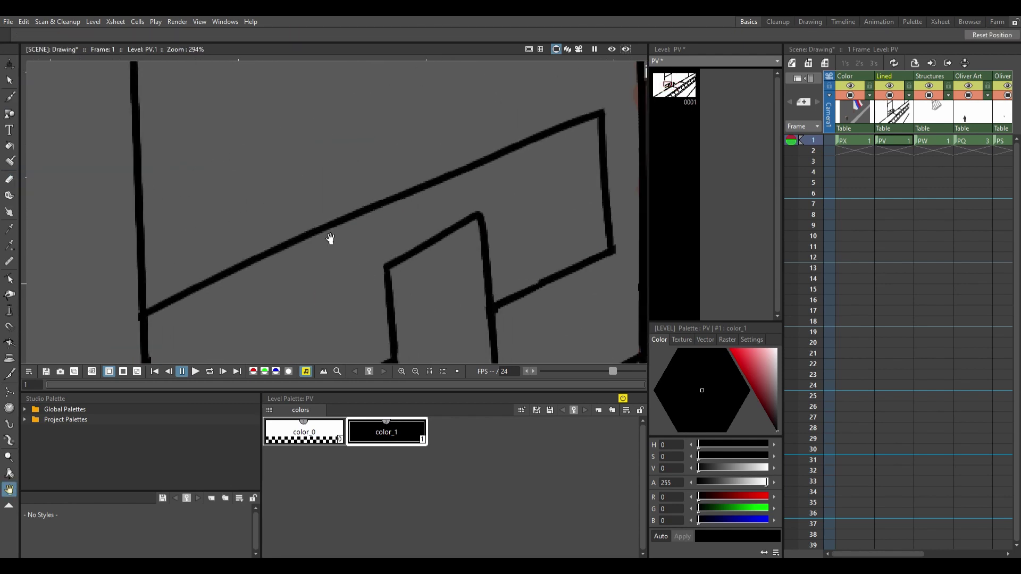
left_click_drag(330, 239, 247, 308)
left_click_drag(396, 129, 398, 130)
left_click_drag(414, 198, 472, 176)
left_click_drag(396, 133, 420, 200)
left_click_drag(451, 106, 472, 174)
left_click_drag(385, 147, 501, 164)
key("Delete")
Step: Draw a small hatched lantern on the wall above the window frame
key("b")
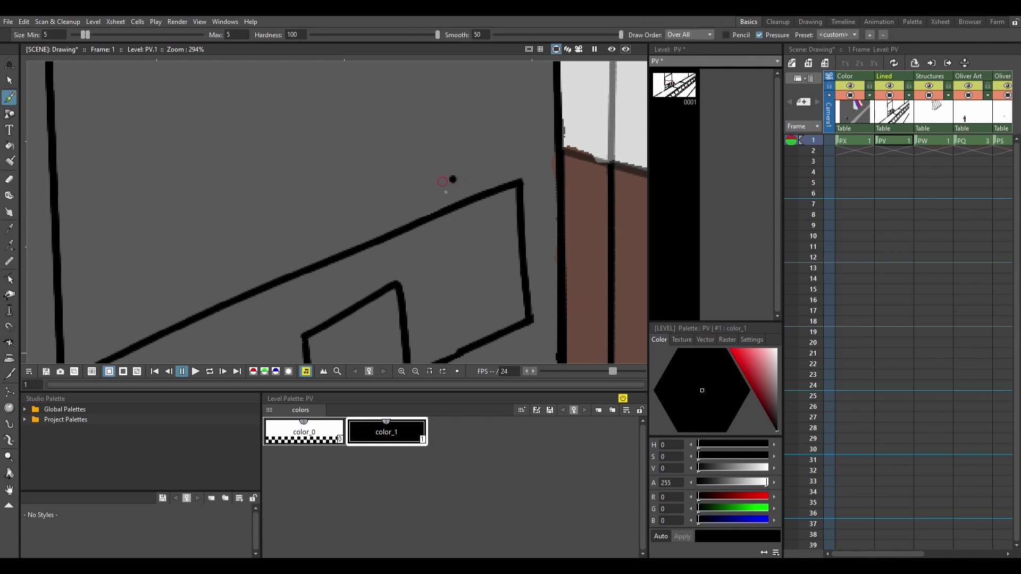
left_click_drag(446, 192, 467, 183)
key("a")
left_click_drag(416, 137, 467, 133)
key("b")
key("a")
mouse_move(427, 100)
left_mouse_down()
mouse_move(419, 105)
mouse_move(441, 79)
left_mouse_up()
key("b")
left_click_drag(425, 130, 452, 105)
Step: Outline a small tilted rectangular sign beside the doorway using a brush size of 2
key("space")
mouse_move(404, 222)
left_mouse_down()
mouse_move(468, 209)
mouse_move(536, 72)
left_mouse_up()
left_click_drag(410, 200, 483, 164)
left_click_drag(412, 154, 422, 197)
left_click_drag(474, 121, 485, 164)
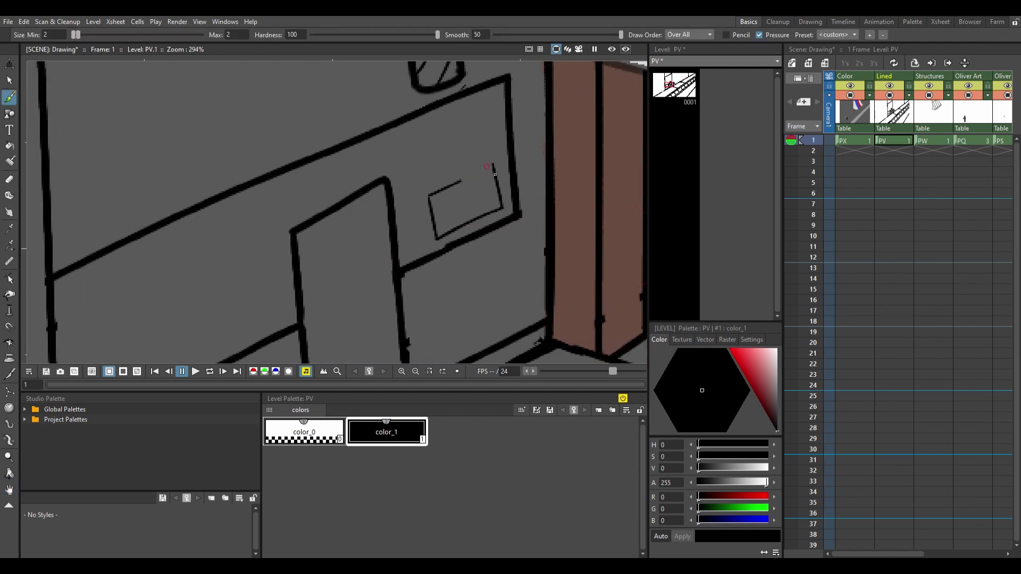
Step: Add a hanging cord to the sign and letter it NOW HIRING
scroll(467, 176, "up", 6)
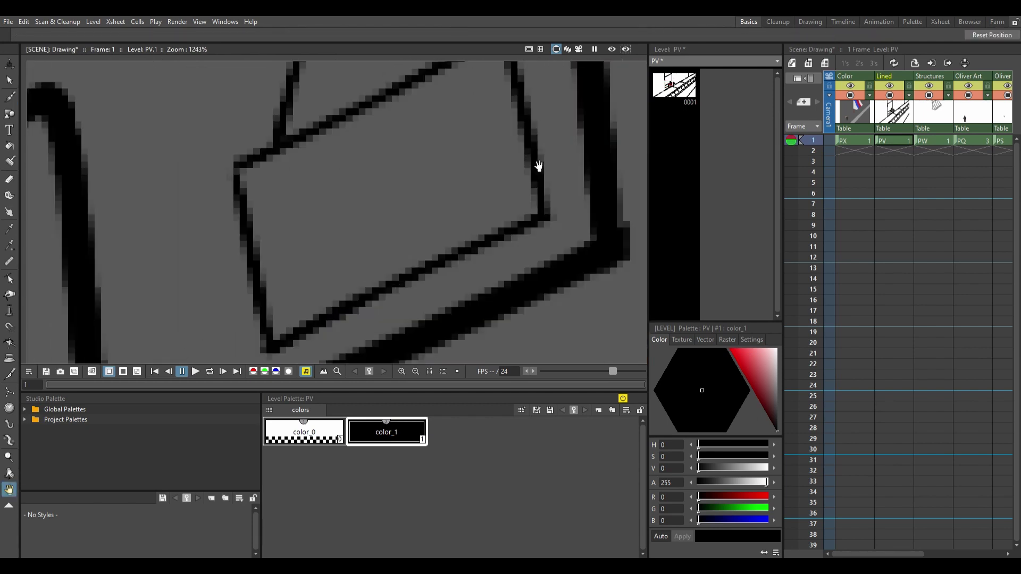
left_click_drag(264, 214, 290, 298)
left_click_drag(278, 256, 307, 248)
left_click_drag(299, 203, 318, 280)
left_click_drag(437, 215, 479, 146)
mouse_move(340, 194)
left_mouse_down()
mouse_move(362, 258)
mouse_move(396, 246)
left_mouse_up()
left_click_drag(396, 171, 420, 226)
left_click_drag(327, 168, 396, 117)
left_click_drag(400, 132, 456, 84)
Step: Draw a sloping line across the upper wall above the lantern, from the vertical edge to the canopy
scroll(458, 200, "down", 11)
key("space")
scroll(457, 200, "up", 2)
left_click_drag(457, 200, 441, 340)
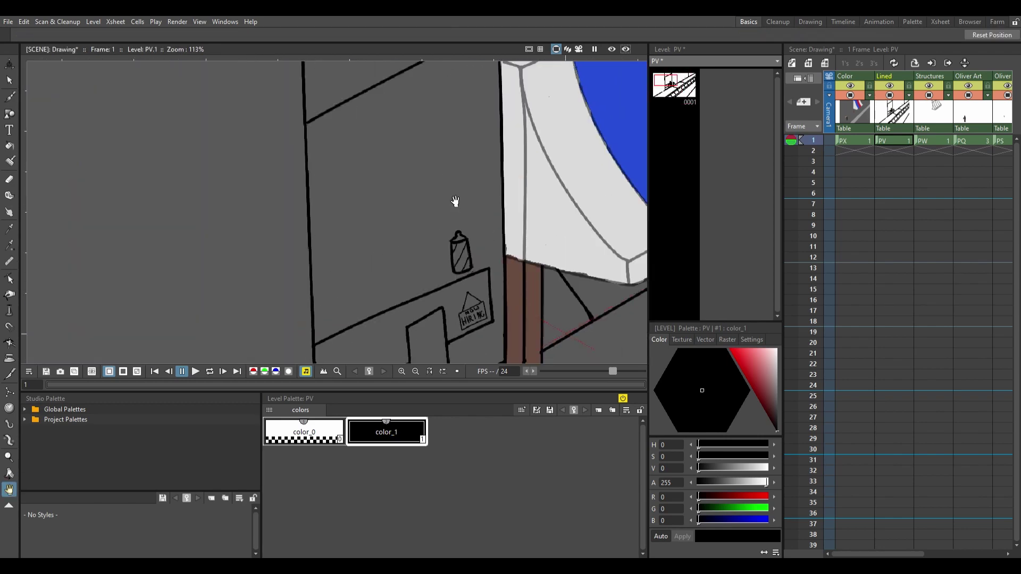
mouse_move(455, 177)
left_mouse_down()
mouse_move(441, 156)
mouse_move(440, 98)
left_mouse_up()
Step: Erase the window frame lines around the sign and redraw sloping lines across the wall above and beside the doorway
key("e")
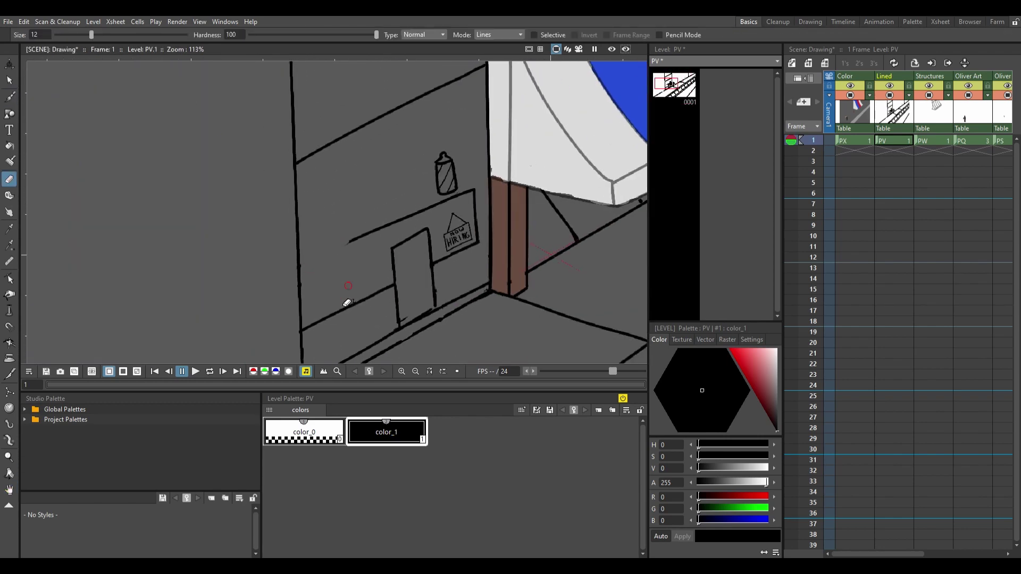
left_click_drag(351, 253, 475, 210)
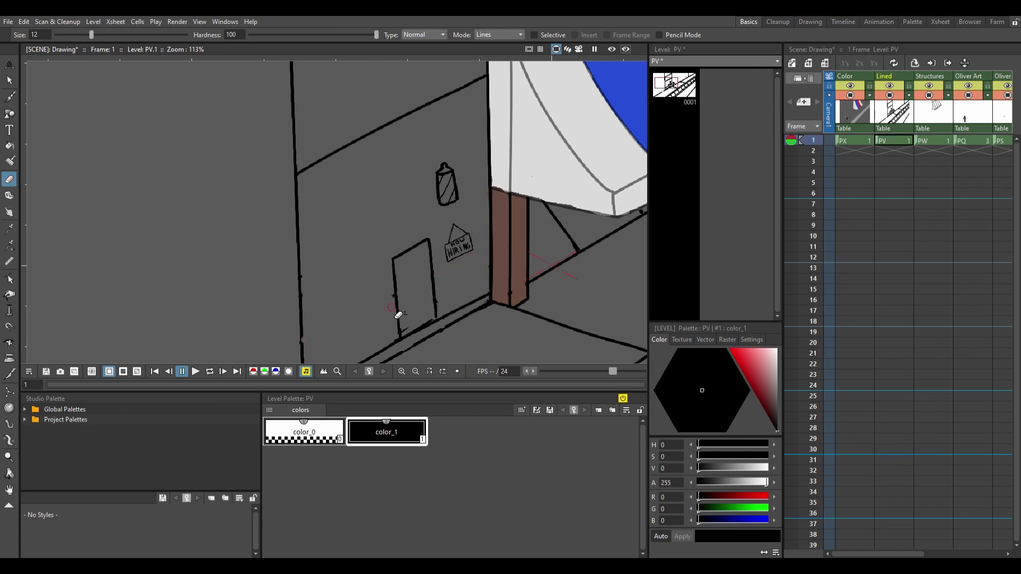
key("space")
scroll(435, 257, "up", 5)
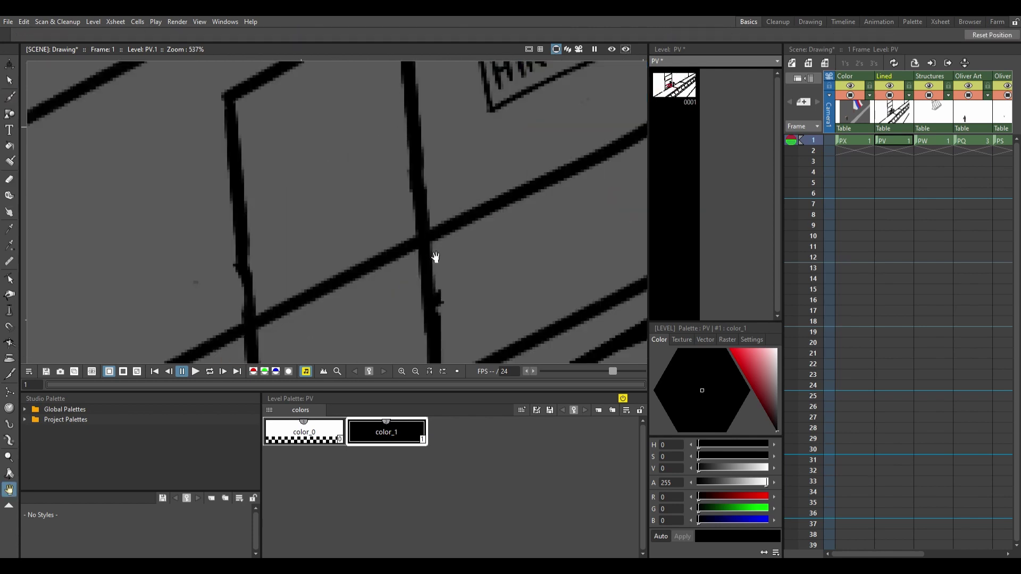
scroll(387, 274, "down", 4)
Step: Transfer the doorway outline to the Structures level in the semi-transparent line colour and erase it from the Lined level
key("s")
left_click_drag(355, 135, 319, 304)
left_click_drag(397, 189, 367, 142)
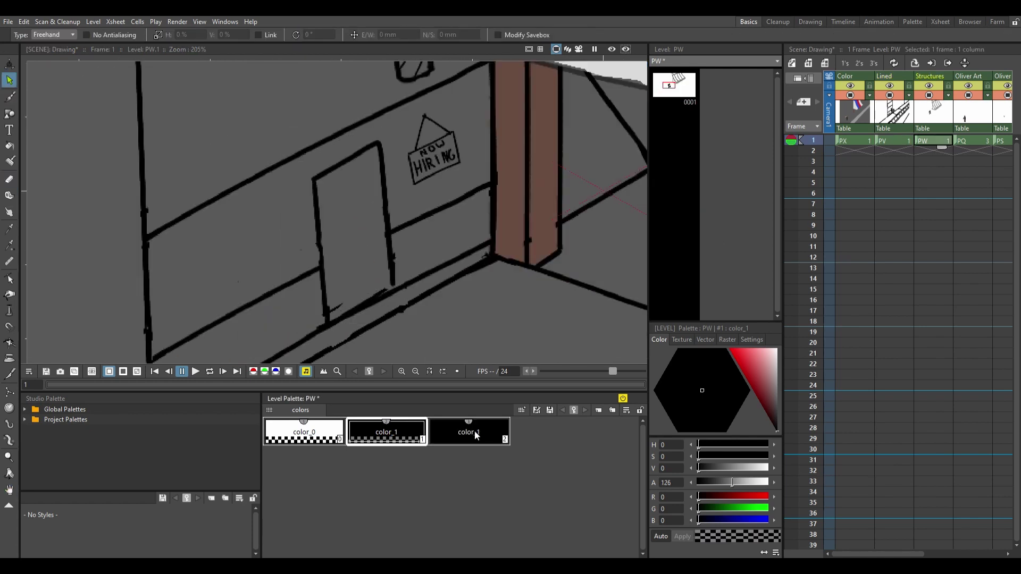
key("b")
left_click(879, 140)
key("e")
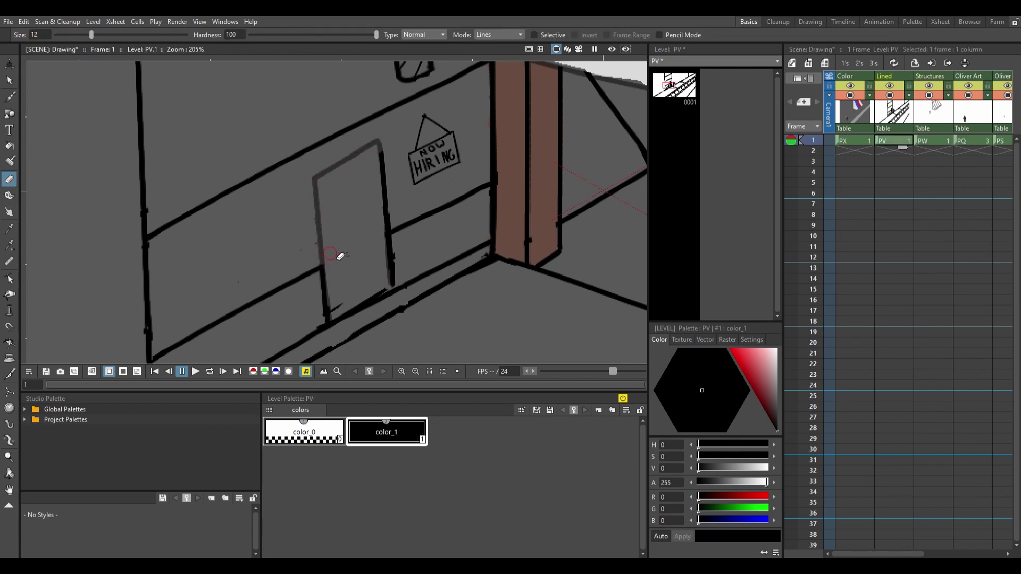
Step: Erase the lower wall line around the shop door and draw low panel frames on both sides of the door
scroll(372, 207, "down", 2)
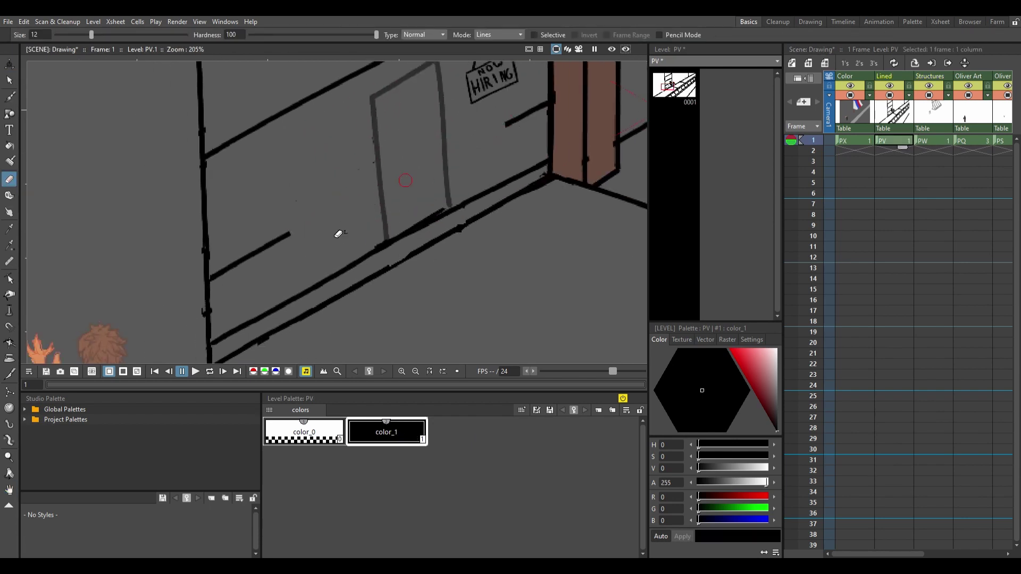
key("b")
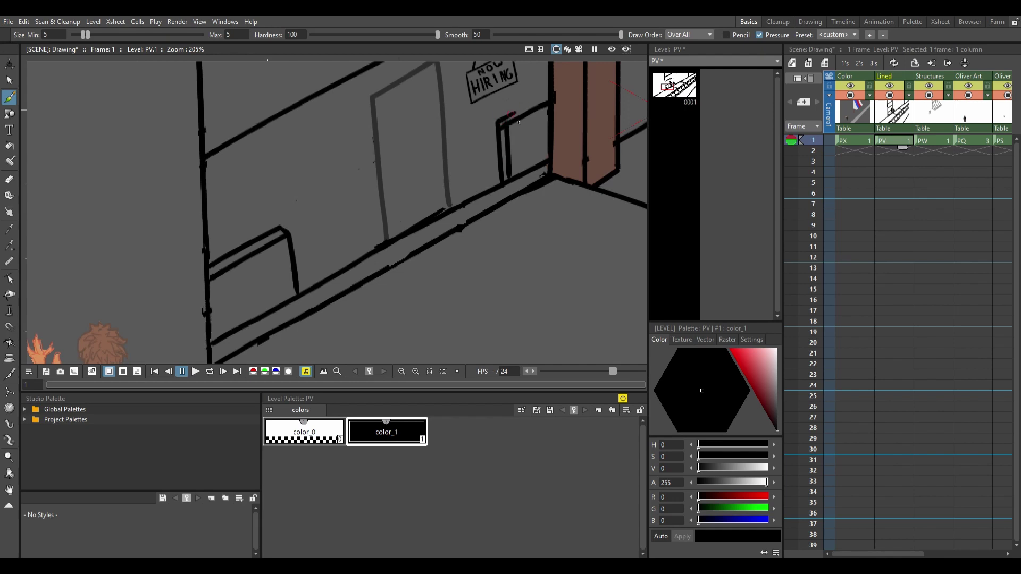
Step: Draw a slanted billboard frame with a thin edge on the upper shop wall, and erase the excess lines
key("space")
scroll(372, 223, "down", 5)
mouse_move(353, 237)
left_mouse_down()
mouse_move(420, 247)
mouse_move(387, 217)
left_mouse_up()
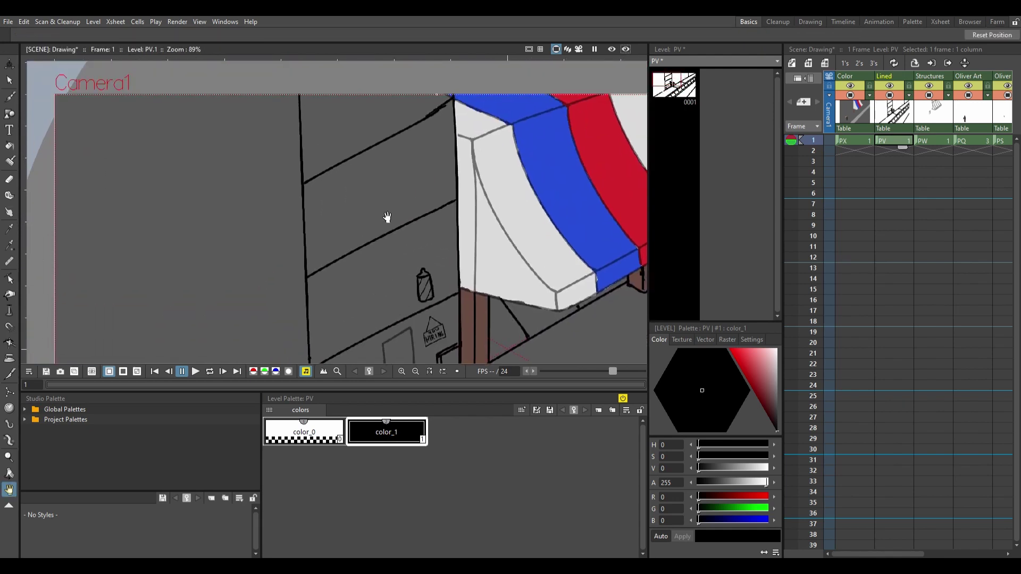
scroll(258, 290, "up", 4)
key("s")
left_click_drag(184, 243, 342, 148)
scroll(317, 224, "down", 3)
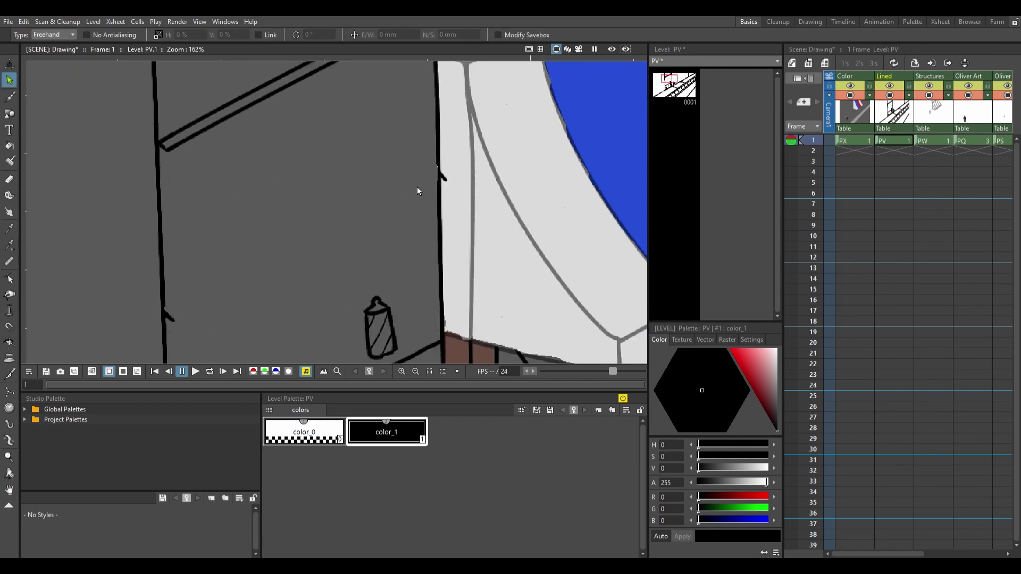
left_click_drag(417, 190, 175, 319)
key("a")
left_click_drag(253, 277, 387, 260)
scroll(387, 260, "down", 3)
Step: On the Color level, darken the Glass style to RGB 166, 196, 201 and paint the storefront window and door area
key("space")
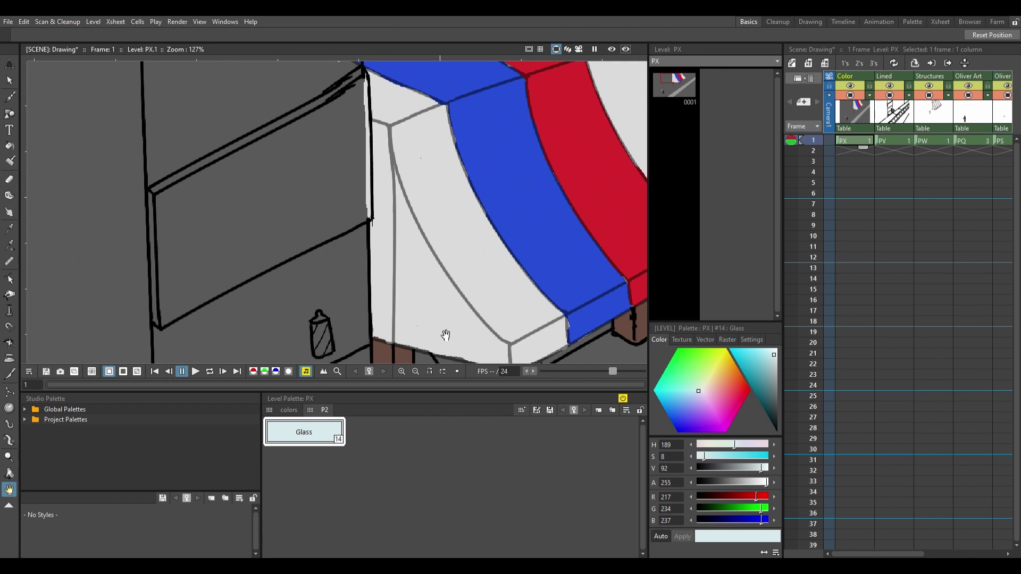
key("b")
left_click(770, 366)
left_click_drag(183, 215, 242, 184)
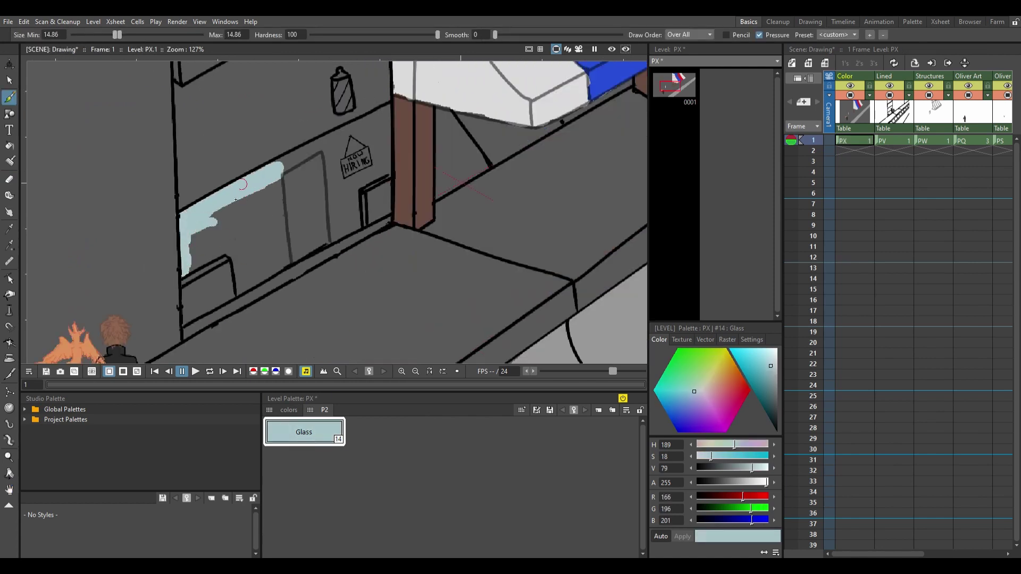
left_click_drag(209, 245, 264, 197)
left_click_drag(300, 186, 265, 196)
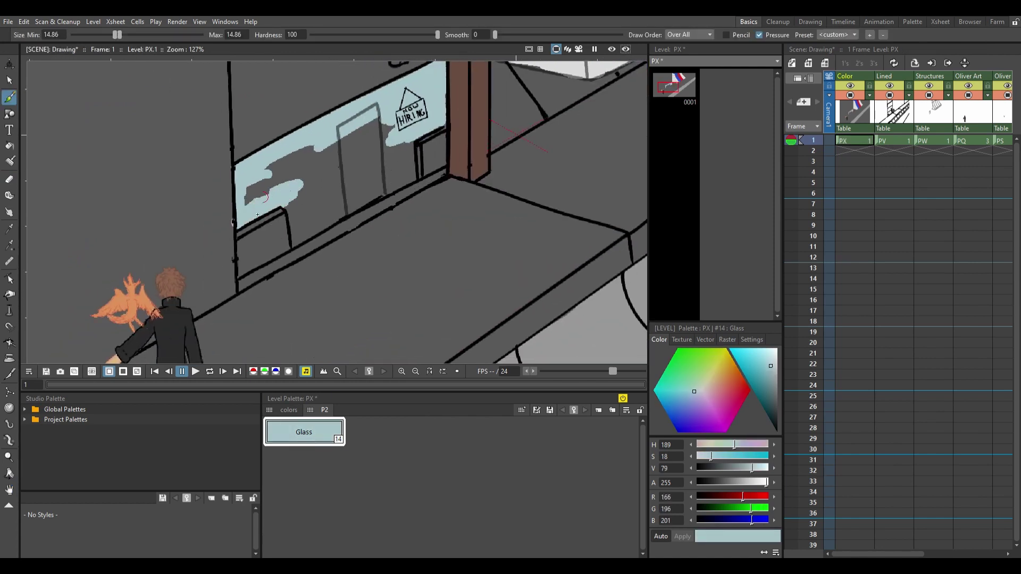
mouse_move(307, 167)
left_mouse_down()
mouse_move(366, 144)
mouse_move(397, 198)
left_mouse_up()
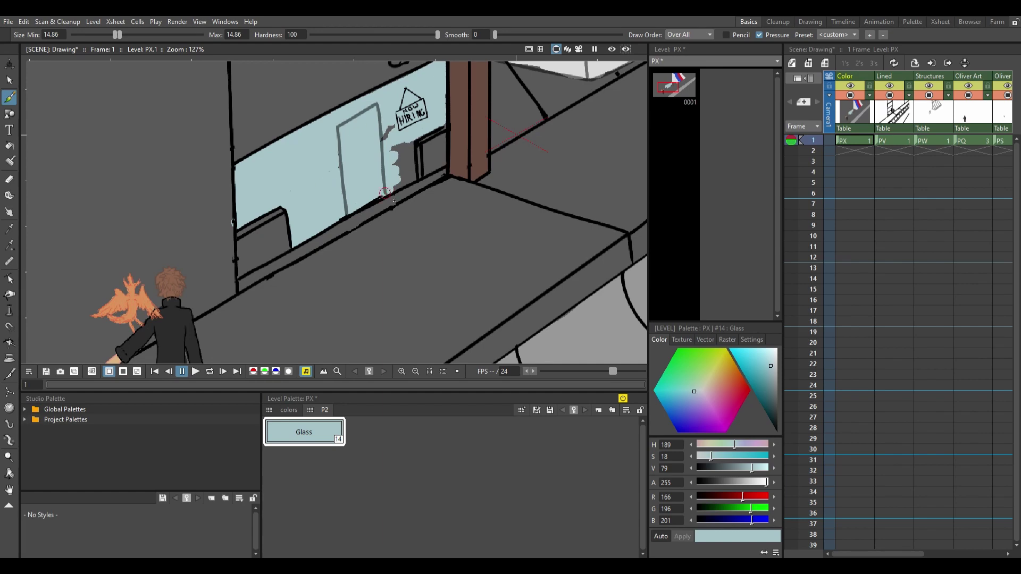
Step: Dab a round semi-transparent black doorknob onto the shop door on the Structures level
key("space")
key("Right")
scroll(400, 249, "down", 3)
key("Right")
scroll(401, 250, "up", 2)
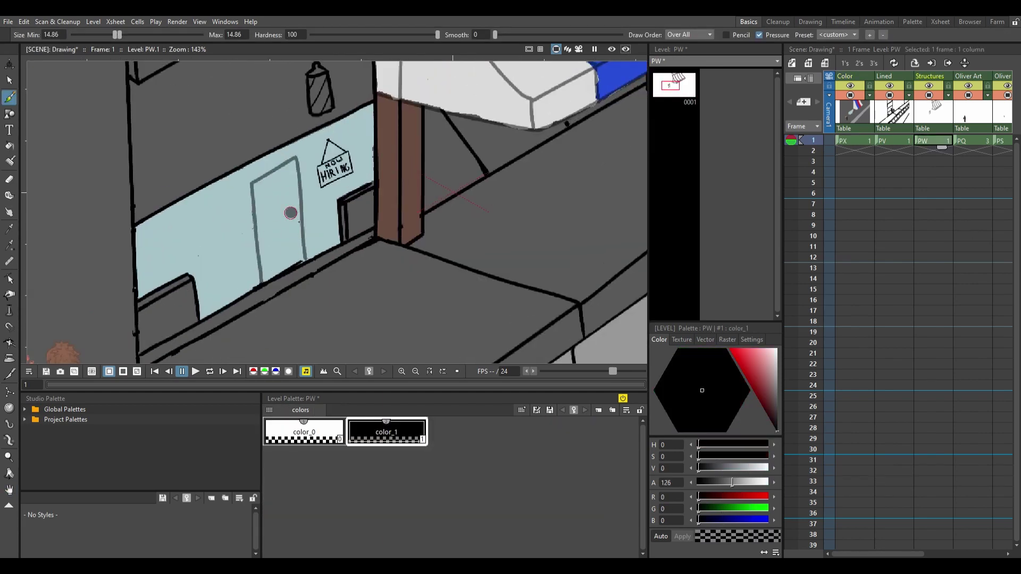
Step: Add a brown style named Billboard to the Color level's P2 palette page and begin painting the billboard face
scroll(400, 250, "down", 5)
key("Left")
key("Left")
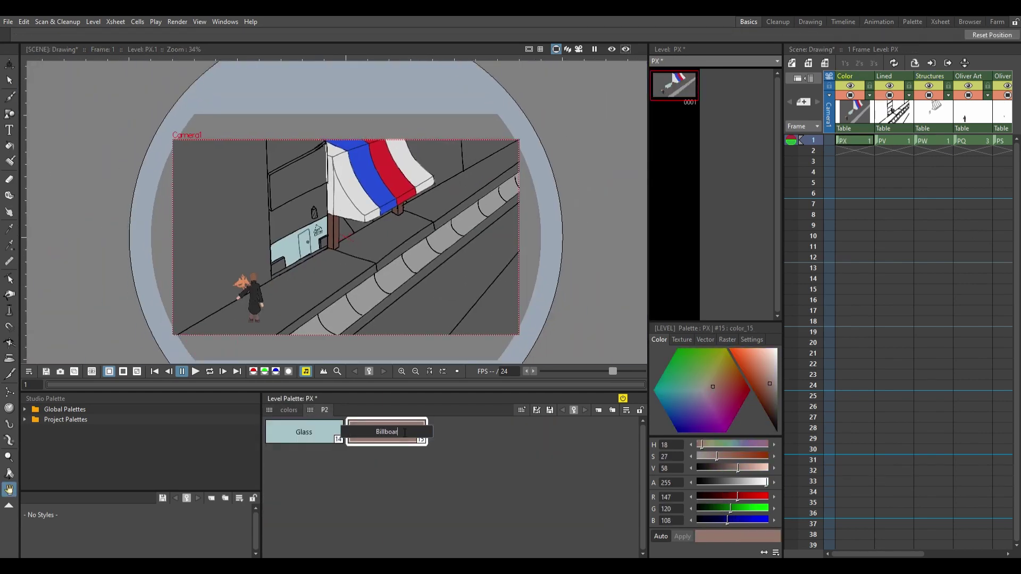
scroll(286, 209, "up", 4)
key("b")
mouse_move(258, 175)
left_mouse_down()
mouse_move(245, 250)
mouse_move(319, 210)
left_mouse_up()
Step: Make the Glass style darker and semi-transparent
left_click(303, 431)
left_click_drag(766, 483, 739, 482)
Step: Finish painting the billboard face with the Billboard style and darken that style
left_click(386, 431)
mouse_move(382, 183)
left_mouse_down()
mouse_move(258, 212)
mouse_move(304, 211)
left_mouse_up()
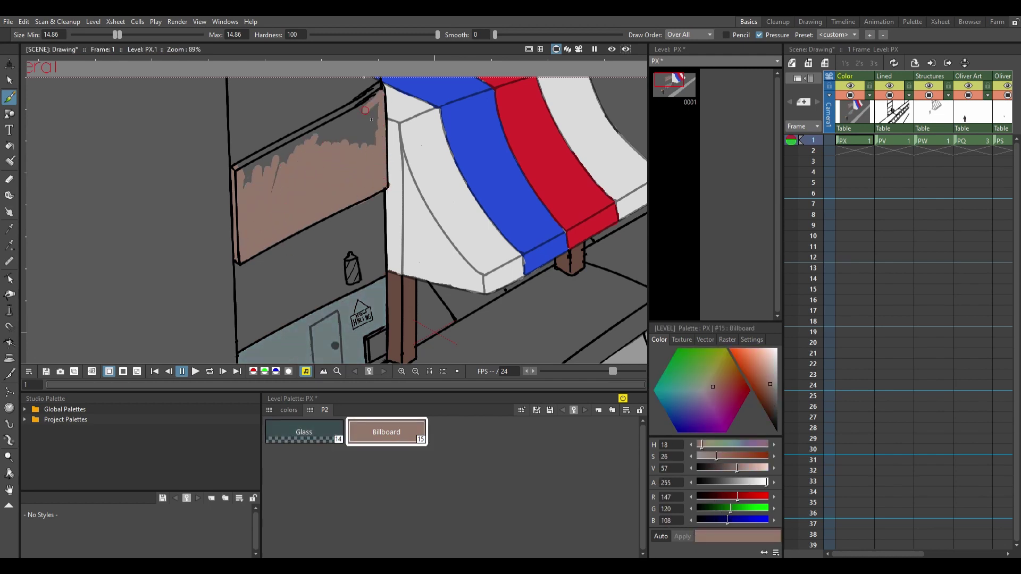
left_click(765, 420)
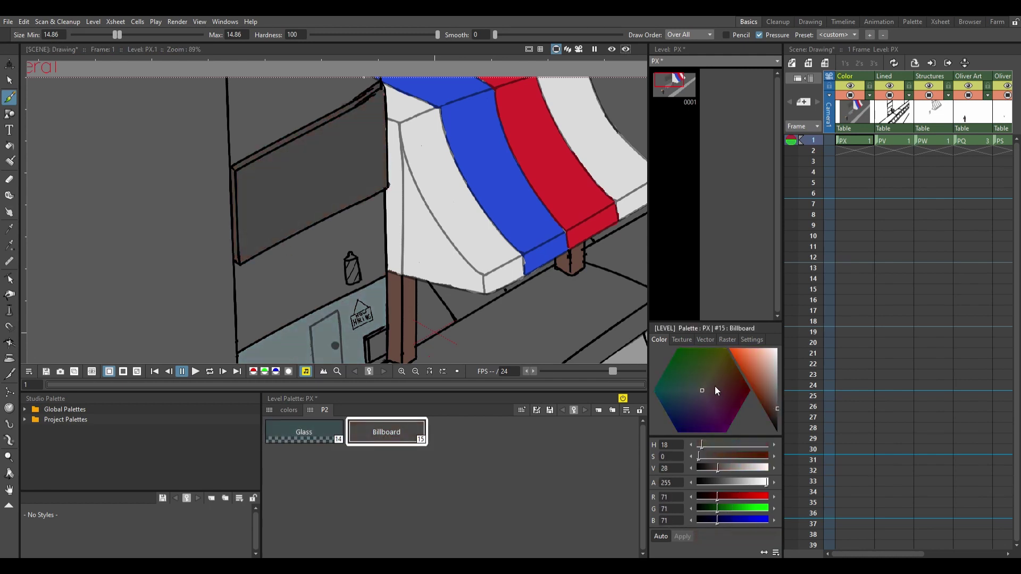
Step: Mute the awning colours: grey down Fabric, dull blue for style 2, and RGB 127, 94, 96 for style 1
left_click(304, 432)
scroll(405, 256, "down", 4)
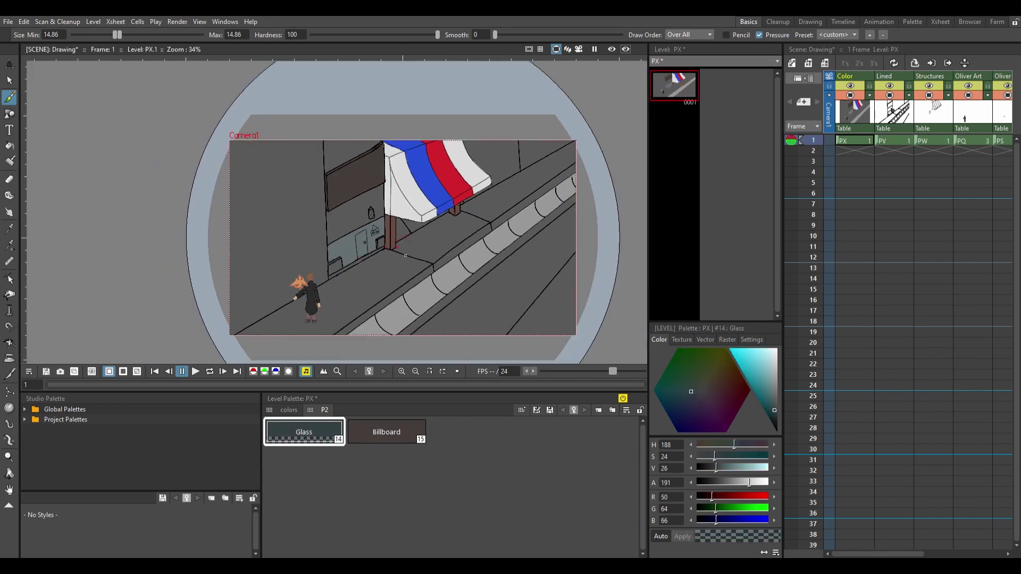
left_click(289, 410)
left_click(469, 488)
left_click_drag(765, 372, 764, 388)
left_click(551, 488)
left_click(468, 488)
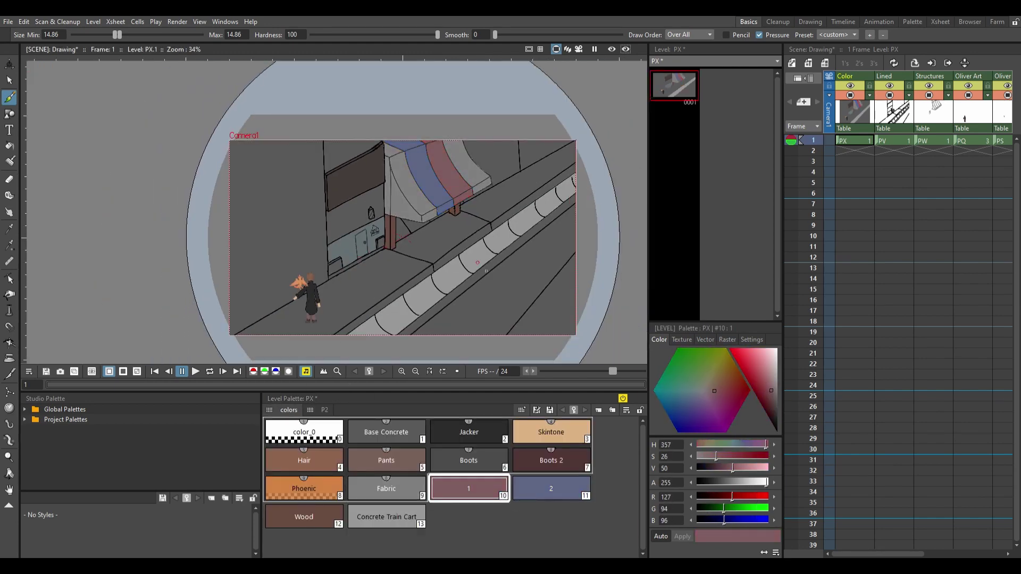
Step: Paint the narrow base strip below the storefront with the Concrete Train Cart style
left_click(387, 516)
scroll(438, 281, "up", 10)
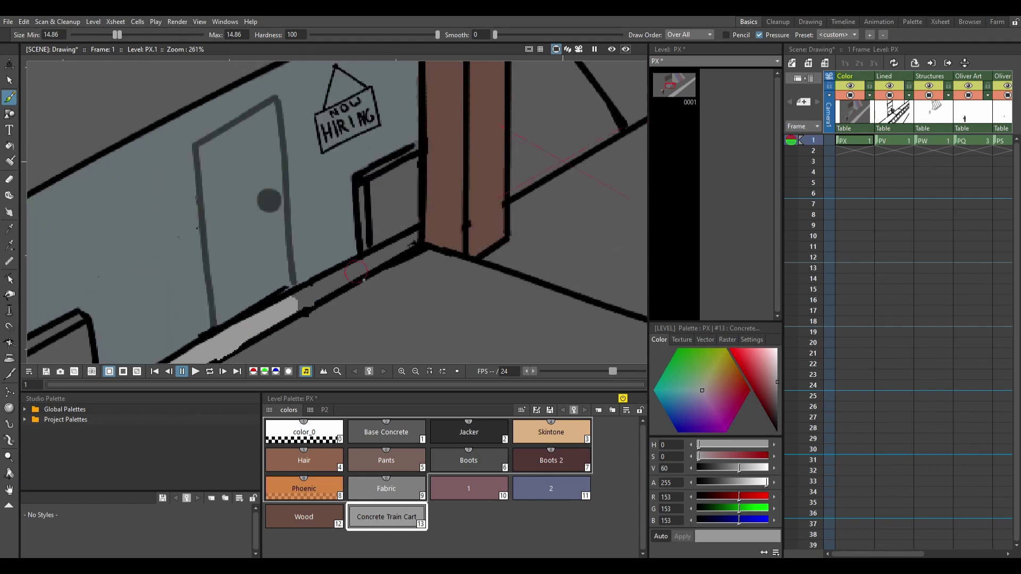
Step: Add a style named Concrete Variant 1 to the P2 palette page and set it to brown, RGB 99, 85, 80
scroll(349, 184, "down", 10)
scroll(349, 184, "up", 3)
key("space")
left_click(324, 409)
type("ariant 1")
key("Return")
left_click(711, 387)
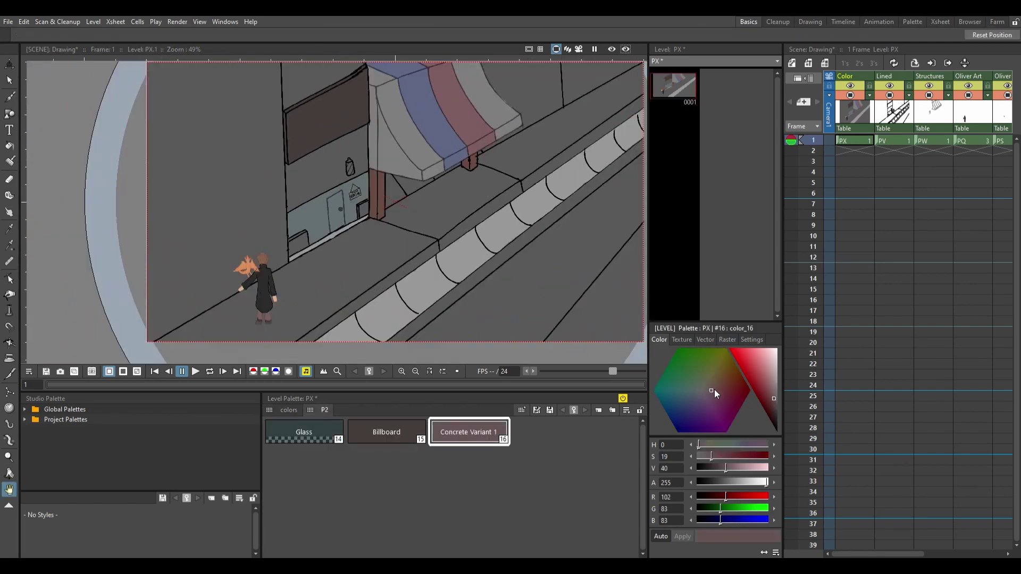
left_click(773, 398)
Step: Paint the shop wall above the window and above the billboard with Concrete Variant 1
scroll(296, 247, "up", 10)
key("b")
mouse_move(335, 218)
left_mouse_down()
mouse_move(255, 294)
mouse_move(287, 224)
mouse_move(412, 149)
mouse_move(429, 221)
mouse_move(420, 191)
mouse_move(277, 219)
mouse_move(365, 146)
mouse_move(382, 218)
mouse_move(394, 192)
left_mouse_up()
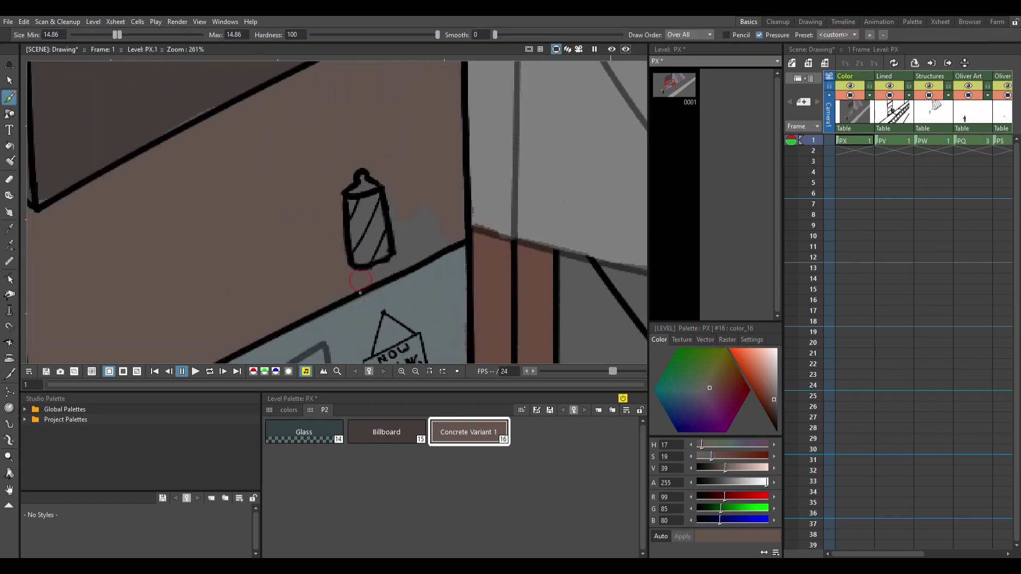
scroll(419, 235, "down", 2)
scroll(372, 212, "down", 3)
scroll(330, 147, "up", 4)
key("b")
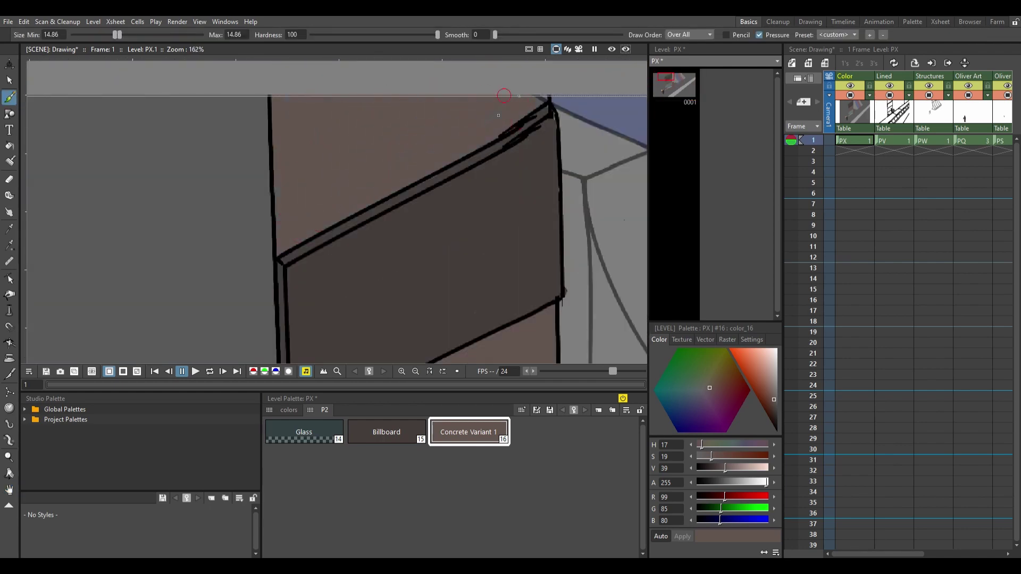
Step: On the Lined level, draw a slanted line across the shop wall just above the billboard
scroll(498, 115, "down", 3)
left_click(894, 140)
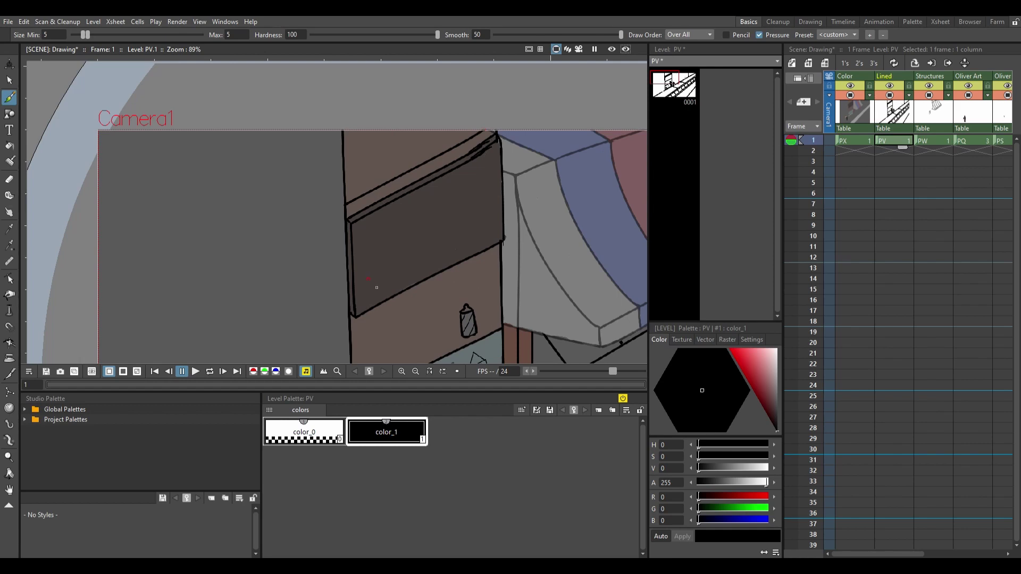
key("space")
scroll(375, 284, "down", 4)
scroll(413, 259, "up", 2)
Step: Return to the Color level and add styles named 1, 2 and white to the P2 palette page
left_click(856, 140)
scroll(451, 484, "down", 2)
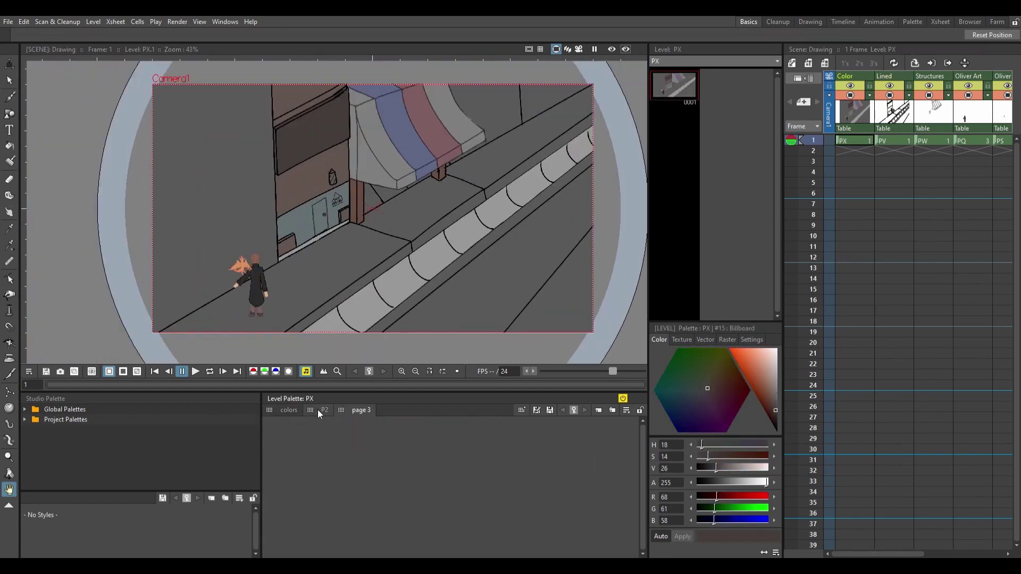
scroll(317, 409, "up", 2)
scroll(346, 412, "down", 1)
left_click(521, 441)
double_click(387, 460)
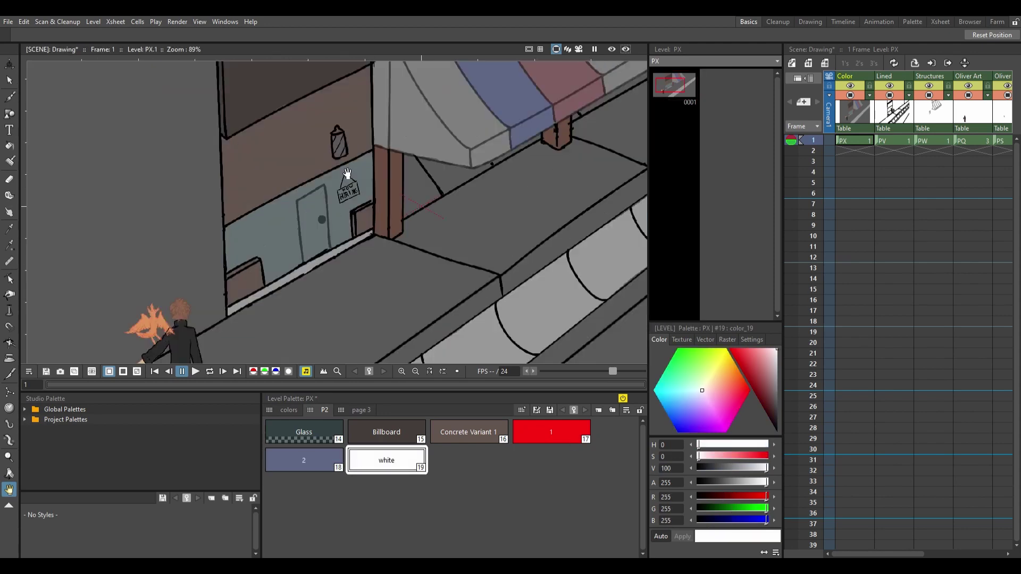
Step: Paint the barber pole with white, blue and red stripes, adjusting style 2 to a brighter blue and style 1 to RGB 221, 49, 61
scroll(362, 204, "up", 5)
left_click_drag(396, 215, 386, 247)
left_click(562, 423)
left_click(304, 460)
left_click_drag(747, 394, 755, 372)
left_click_drag(388, 175, 372, 245)
left_click(552, 432)
left_click_drag(748, 393, 737, 392)
key("space")
scroll(388, 280, "down", 4)
scroll(388, 280, "down", 2)
scroll(437, 237, "up", 2)
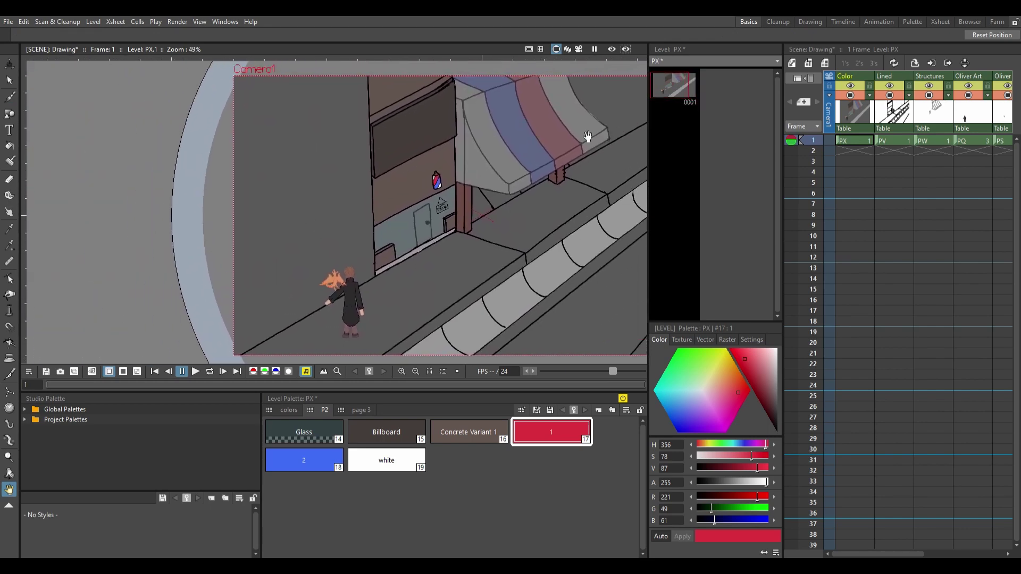
left_click_drag(463, 274, 431, 277)
scroll(431, 276, "up", 2)
scroll(431, 276, "down", 3)
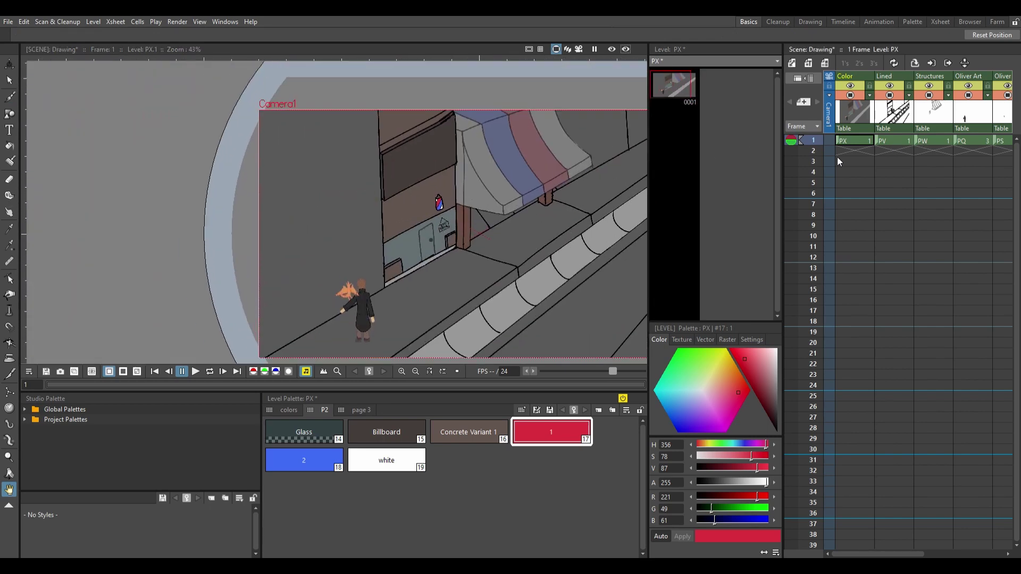
Step: On the Lined level, draw a long box-shaped stair step along the pavement line beside the coated character
left_click(887, 146)
scroll(326, 300, "up", 3)
mouse_move(361, 252)
left_mouse_down()
mouse_move(316, 277)
mouse_move(343, 268)
left_mouse_up()
scroll(329, 271, "up", 1)
mouse_move(401, 249)
left_mouse_down()
mouse_move(437, 246)
mouse_move(429, 236)
left_mouse_up()
key("space")
left_click_drag(333, 305, 352, 297)
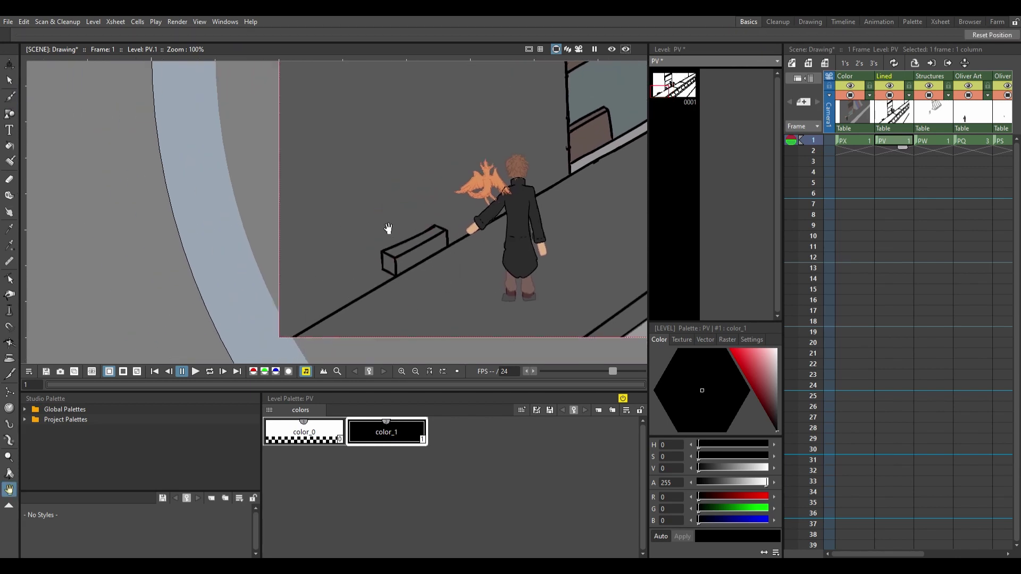
Step: Stack two more copies of the step box above the first to form a three-step staircase, and erase the overlapping lines
key("s")
left_click_drag(369, 234, 388, 283)
left_click_drag(332, 242, 340, 250)
mouse_move(414, 208)
left_mouse_down()
mouse_move(435, 219)
mouse_move(421, 196)
left_mouse_up()
key("a")
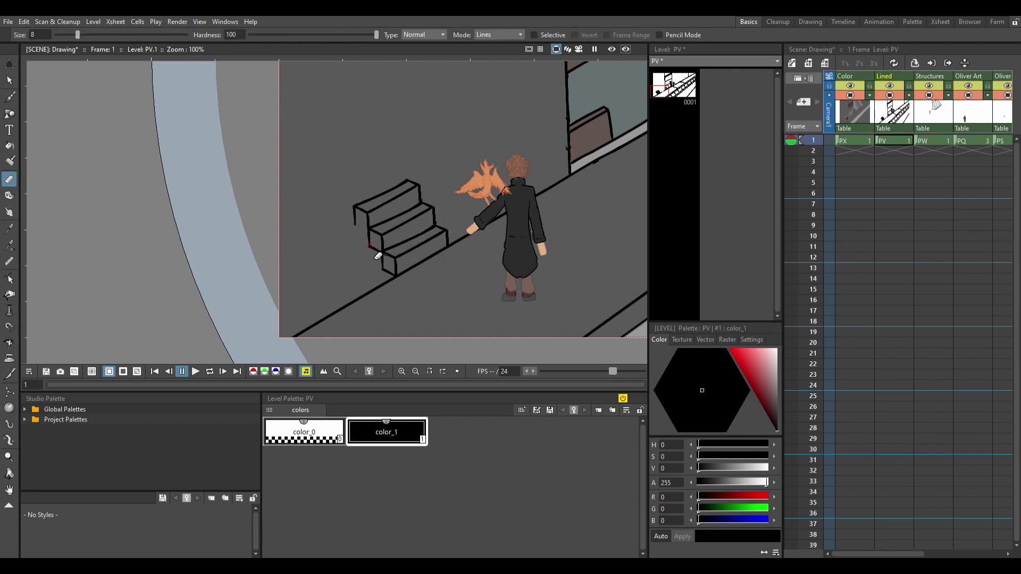
Step: Draw the staircase's closed side and the raised platform edge running behind the stairs and the character
key("b")
mouse_move(376, 277)
left_mouse_down()
mouse_move(346, 270)
mouse_move(380, 265)
mouse_move(301, 319)
left_mouse_up()
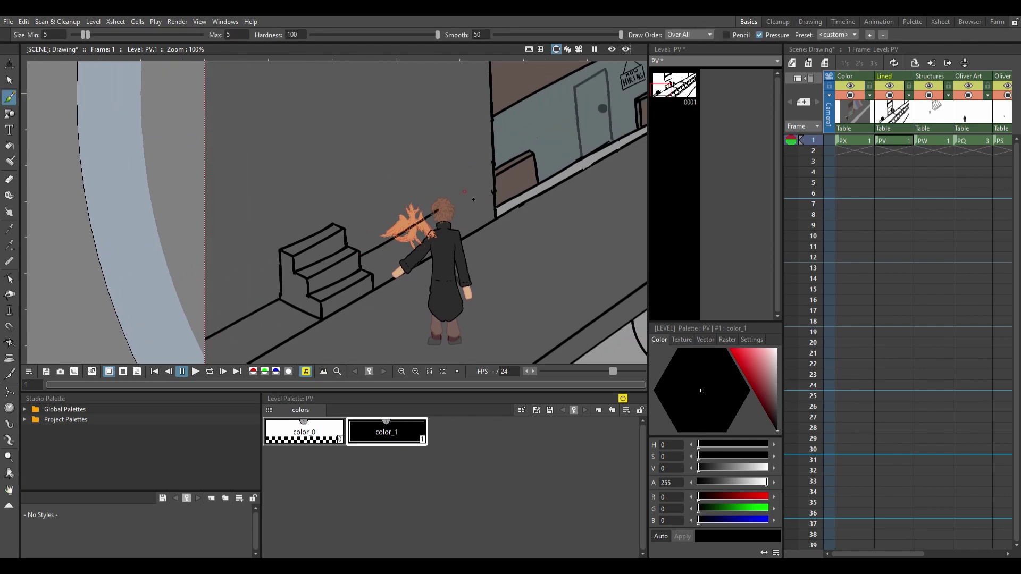
scroll(480, 240, "up", 2)
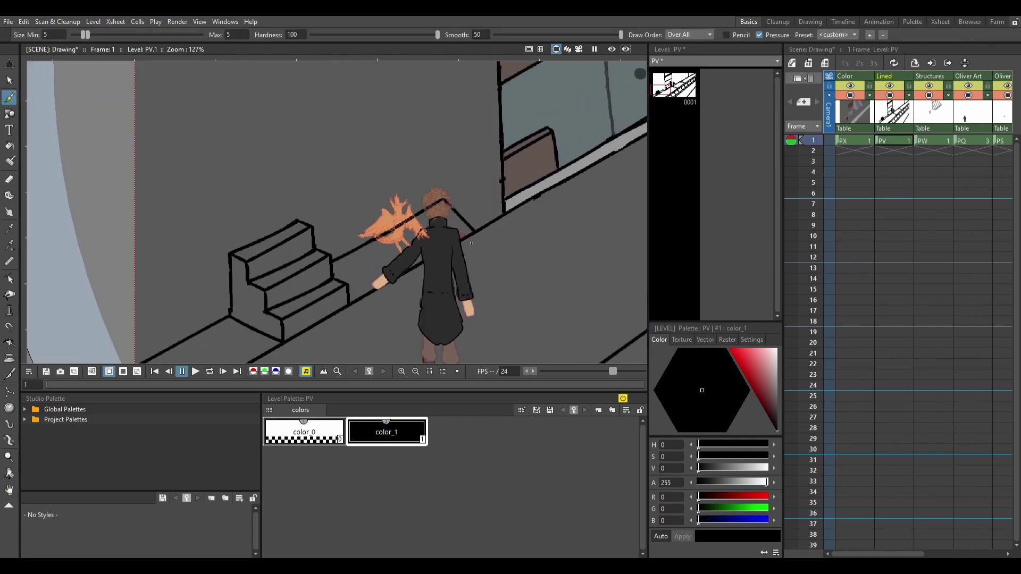
Step: Duplicate the shop's outer vertical edge beside the building to form the sides of a tall pillar
key("space")
scroll(456, 282, "down", 3)
left_click_drag(456, 281, 449, 364)
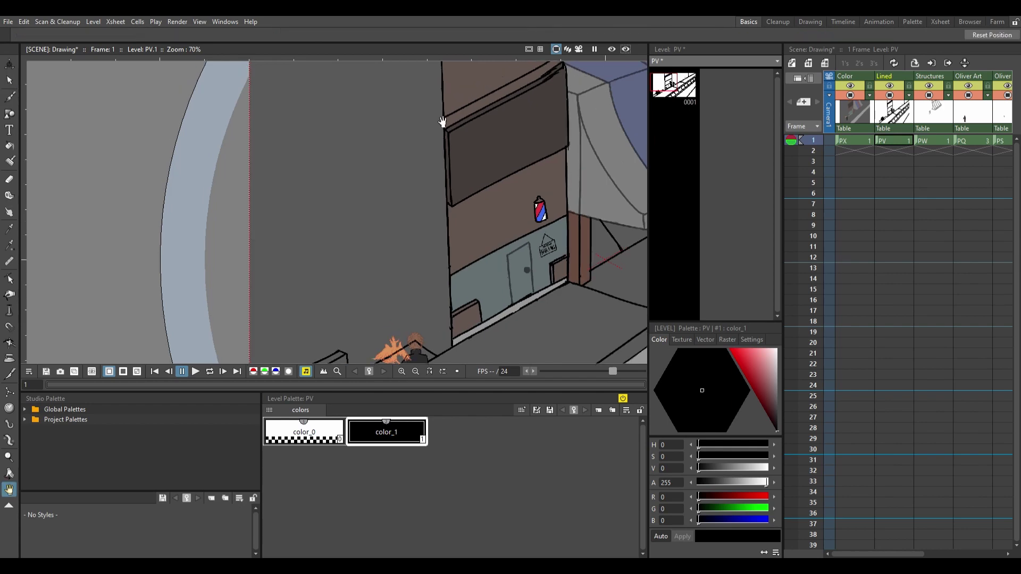
key("s")
left_click_drag(449, 137, 435, 143)
scroll(428, 357, "up", 5)
Step: Erase the stray bumps along the pillar's vertical lines
key("e")
scroll(383, 180, "up", 10)
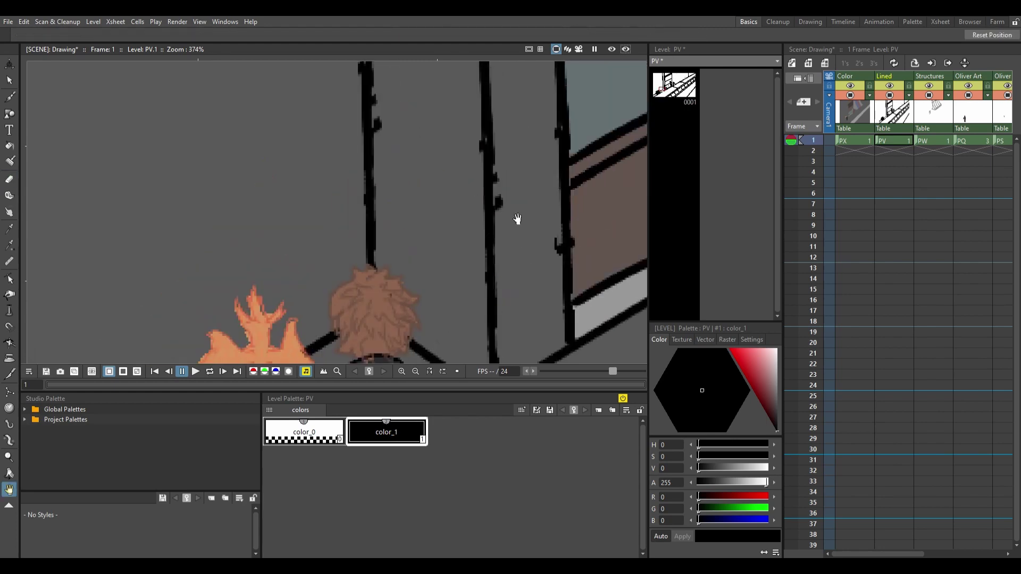
scroll(383, 218, "up", 3)
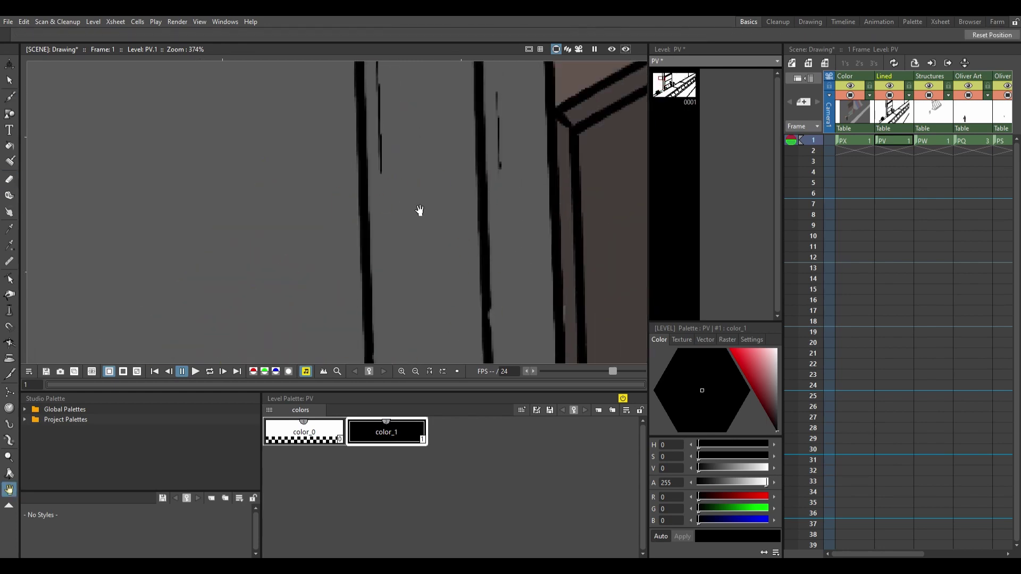
Step: Draw a long slanted wall line behind the top of the stairs, reaching up to the pillar
scroll(372, 248, "down", 10)
scroll(478, 213, "up", 3)
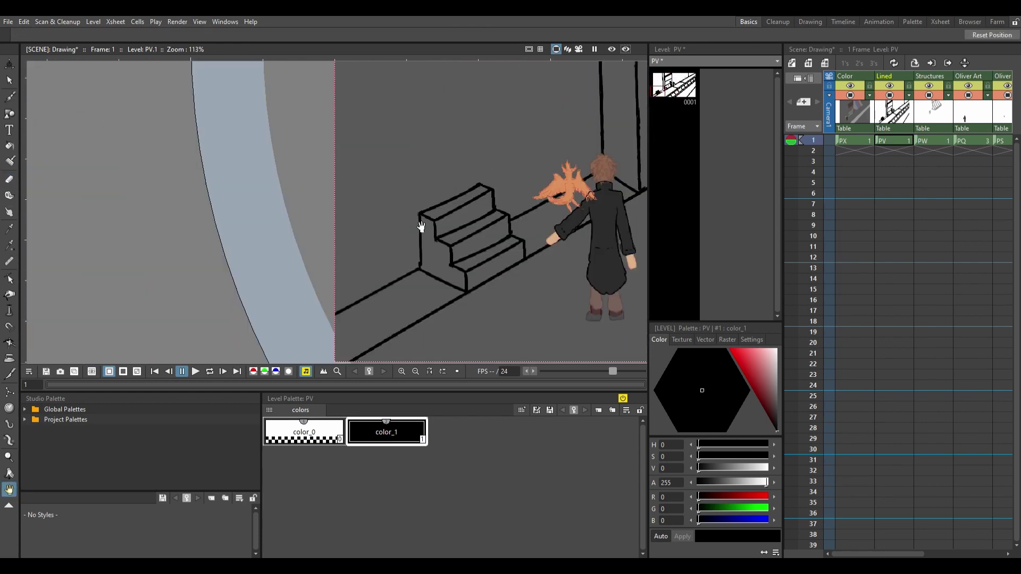
key("b")
left_click_drag(370, 114, 367, 263)
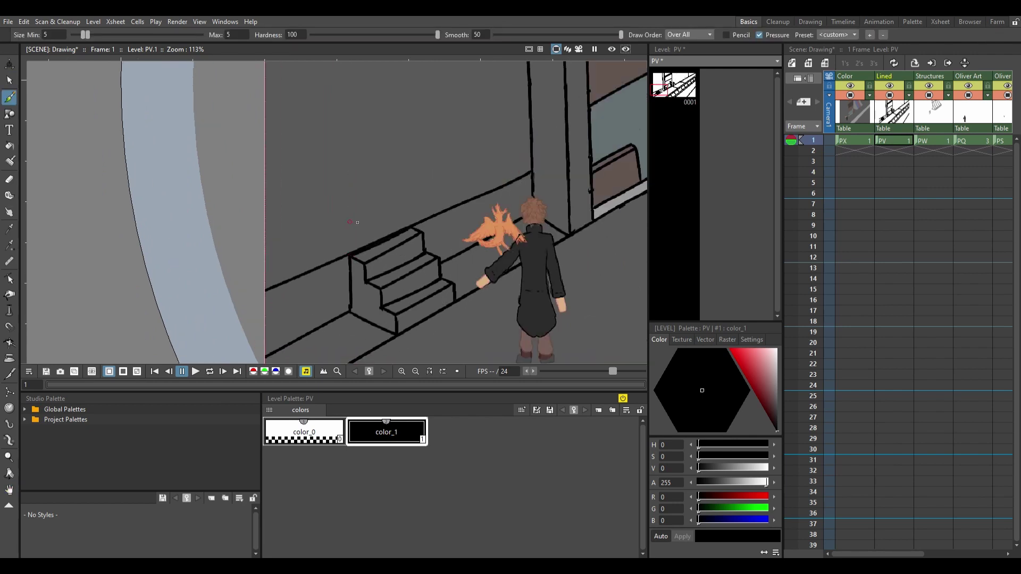
Step: Draw a doorway above the stairs and add a long wall line along its top, parallel to the line below
key("s")
left_click_drag(453, 330, 410, 133)
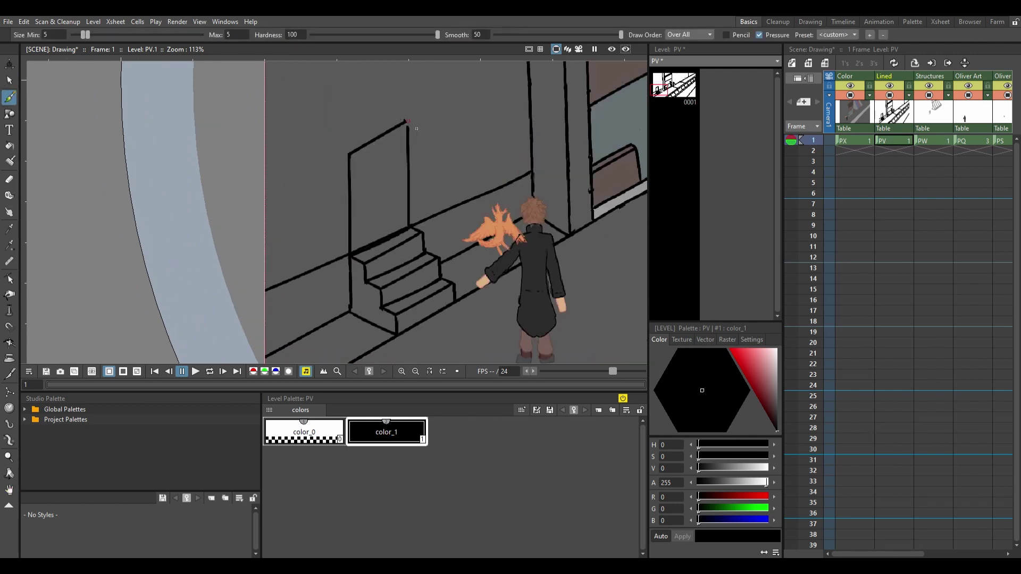
key("b")
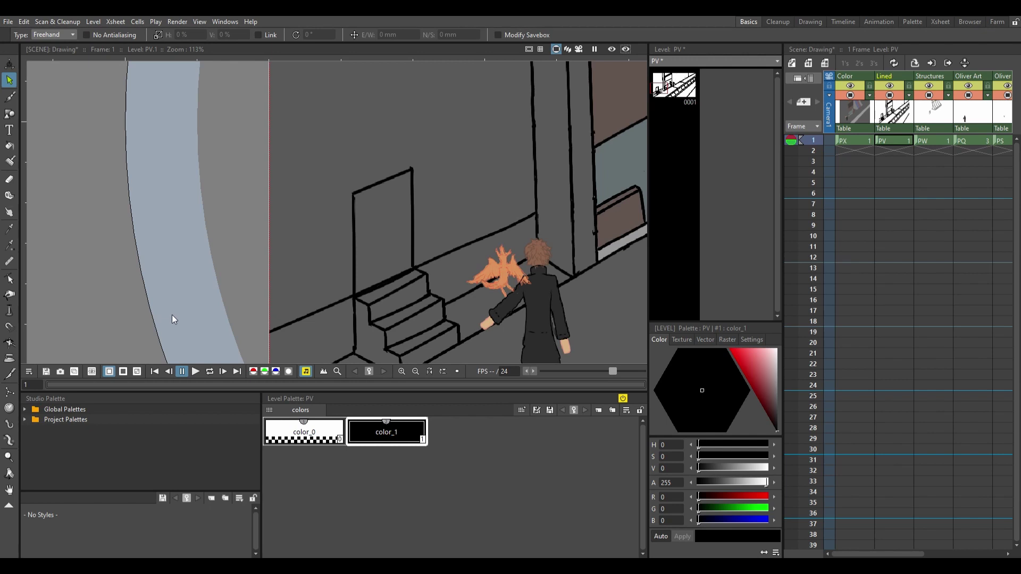
left_click_drag(415, 181, 508, 143)
left_click_drag(347, 219, 277, 239)
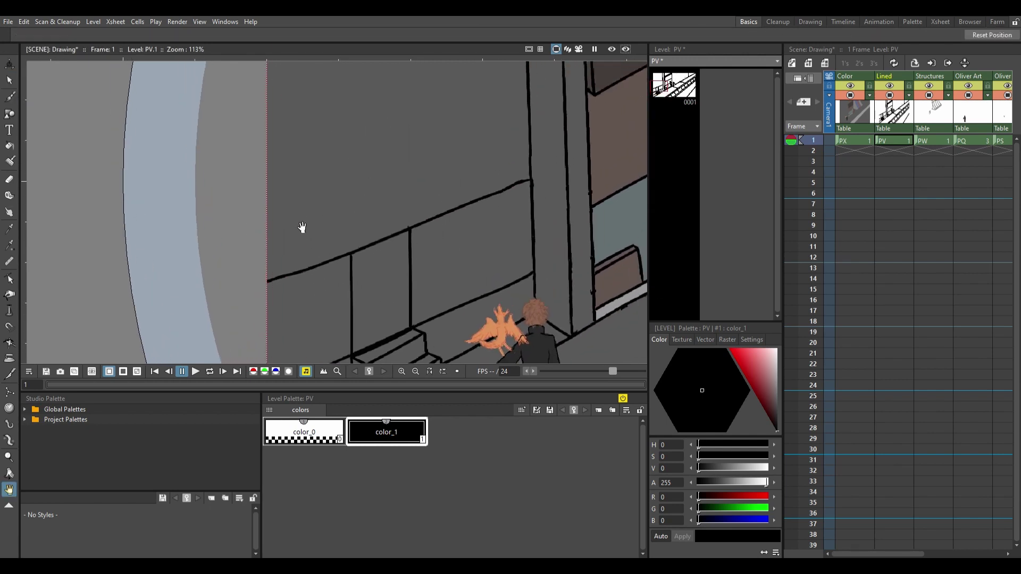
Step: Duplicate the long wall line above the doorway higher up and draw a parallel line above it to form a ledge
mouse_move(546, 150)
left_mouse_down()
mouse_move(286, 236)
mouse_move(310, 197)
mouse_move(286, 242)
mouse_move(346, 223)
left_mouse_up()
key("s")
key("ctrl+c")
key("ctrl+v")
left_click_drag(324, 228, 551, 151)
left_click(503, 209)
key("b")
left_click_drag(287, 197, 483, 141)
Step: Draw curved support brackets along the underside of the ledge above the doorway
key("a")
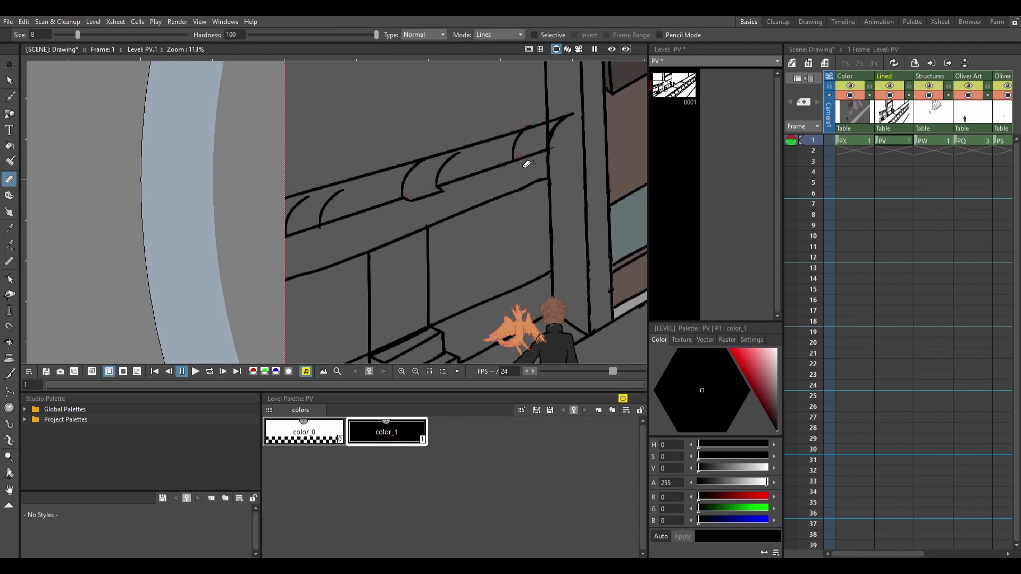
key("b")
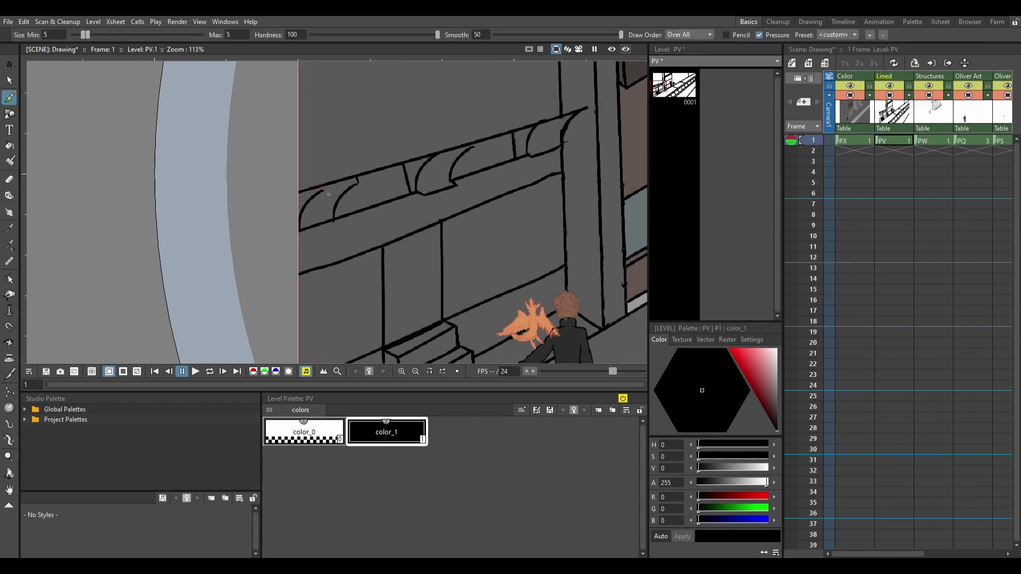
left_click_drag(392, 174, 355, 209)
Step: Add a long parallel line higher up the wall and draw a two-pane window between it and the ledge
key("s")
mouse_move(544, 155)
left_mouse_down()
mouse_move(298, 234)
mouse_move(358, 232)
mouse_move(403, 269)
mouse_move(493, 248)
left_mouse_up()
key("b")
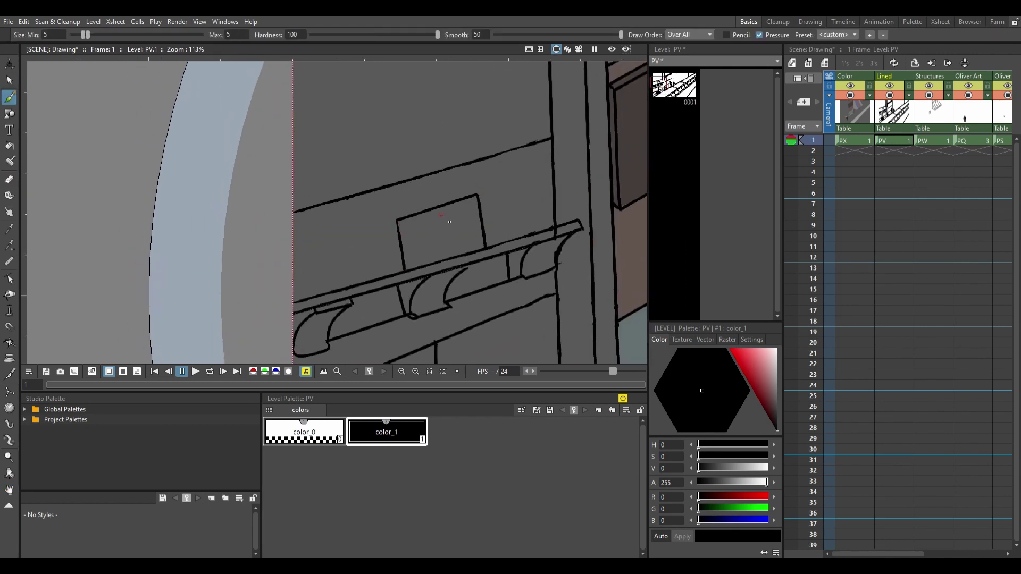
scroll(409, 247, "up", 4)
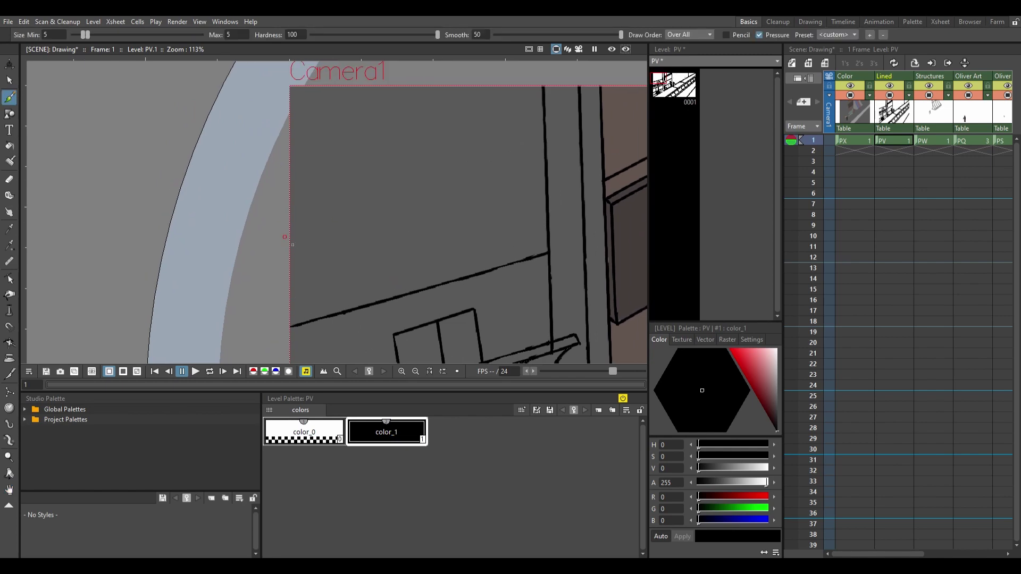
scroll(351, 244, "down", 5)
scroll(384, 189, "up", 3)
Step: Delete the curved brackets beneath the ledge and remove the two-pane window above it
key("s")
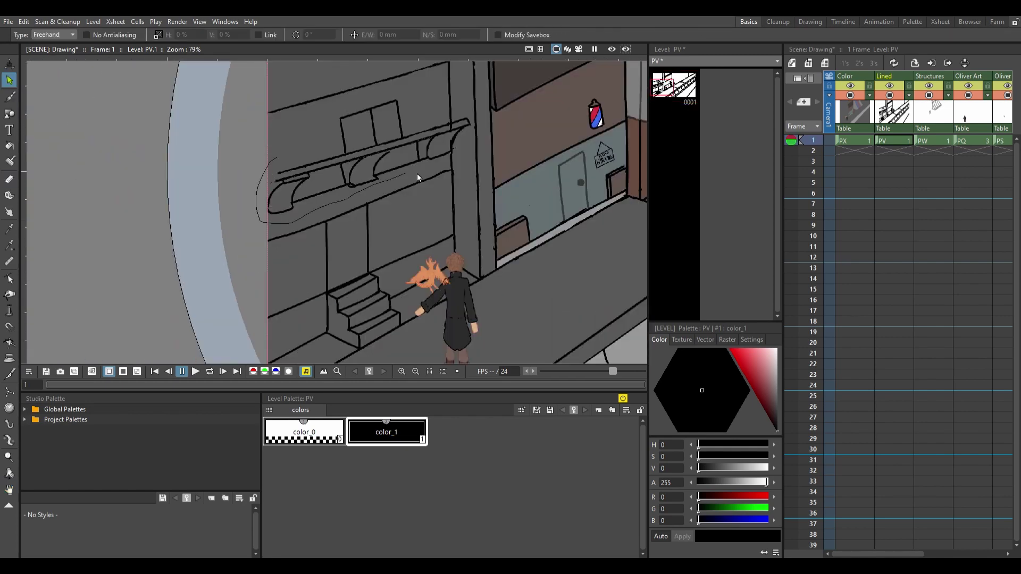
key("Delete")
scroll(456, 246, "up", 3)
key("e")
Step: Draw slanted base lines along the wall beside the bottom of the stairs
key("space")
mouse_move(475, 227)
left_mouse_down()
mouse_move(475, 199)
mouse_move(501, 196)
mouse_move(499, 227)
mouse_move(521, 109)
left_mouse_up()
scroll(526, 251, "up", 4)
key("b")
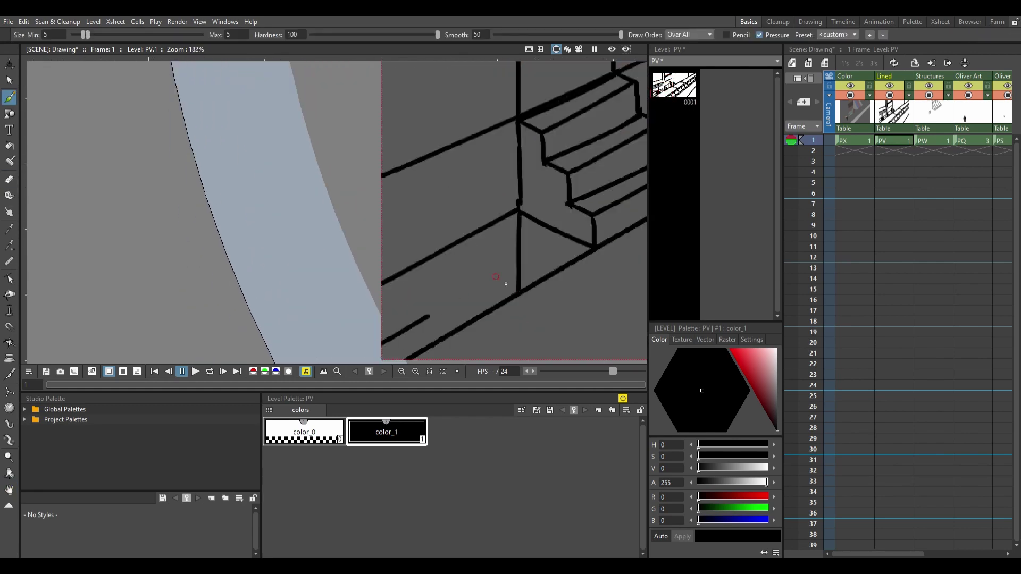
Step: Divide the wall band above the ledge into panels with short vertical lines and save the scene
scroll(451, 280, "down", 5)
scroll(353, 199, "up", 3)
key("space")
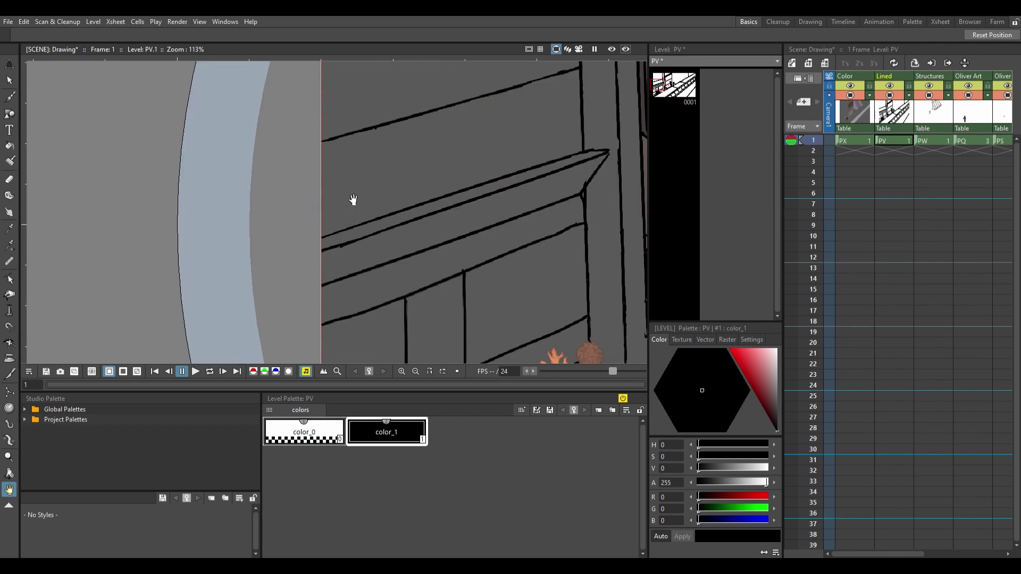
scroll(360, 177, "up", 4)
key("space")
left_click_drag(311, 136, 334, 296)
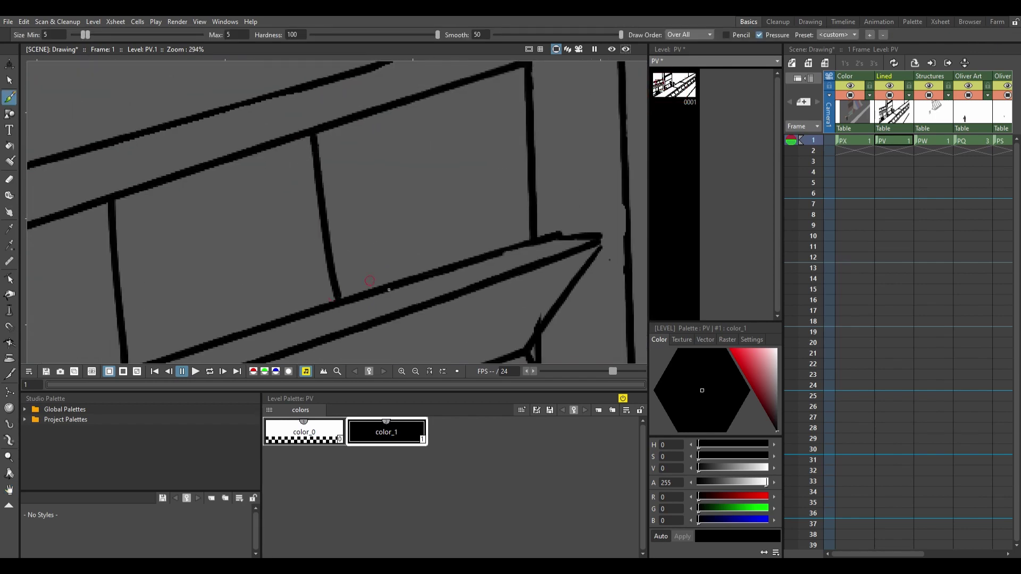
key("space")
scroll(357, 218, "down", 10)
scroll(347, 182, "up", 5)
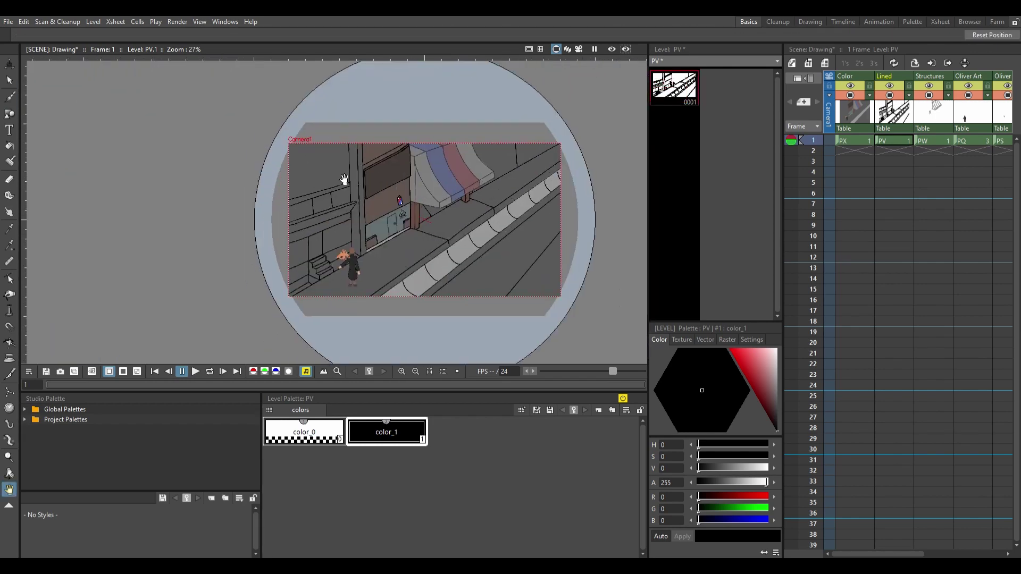
key("ctrl+s")
Step: Draw small square panes on the door above the stairs on the Lined level
left_click_drag(401, 297, 414, 347)
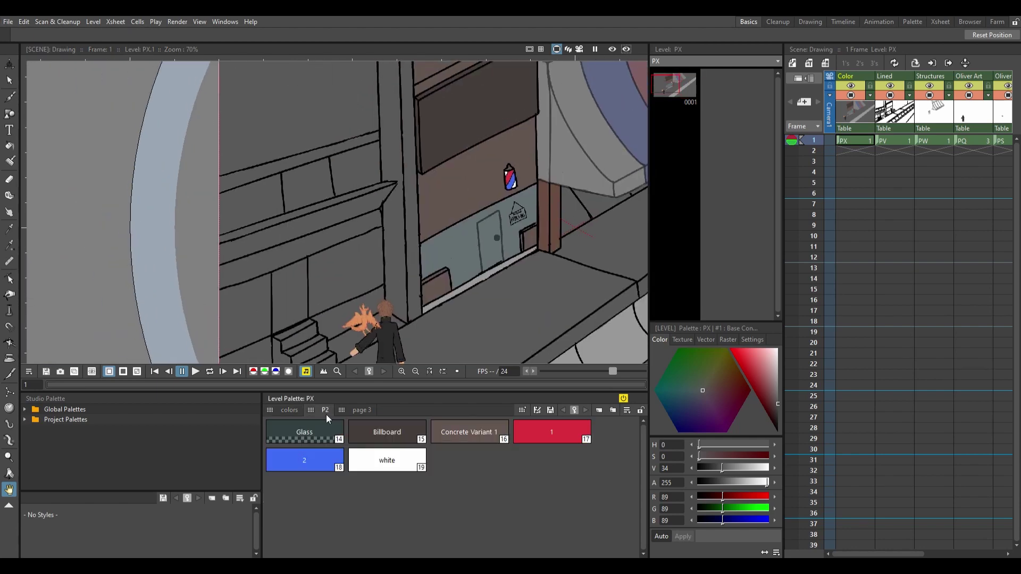
key("b")
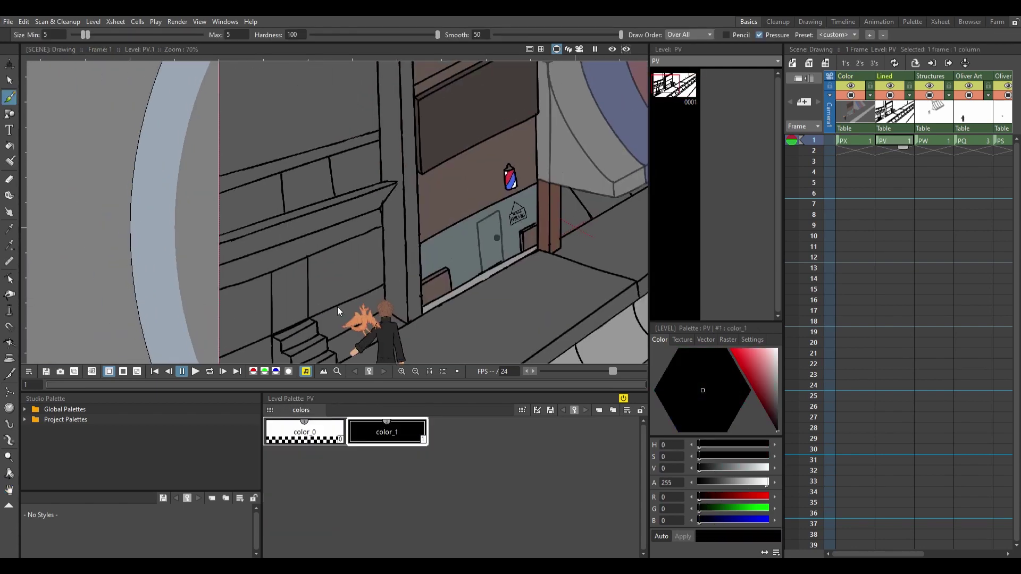
scroll(305, 239, "up", 9)
mouse_move(165, 254)
left_mouse_down()
mouse_move(166, 166)
mouse_move(235, 216)
mouse_move(165, 258)
left_mouse_up()
key("s")
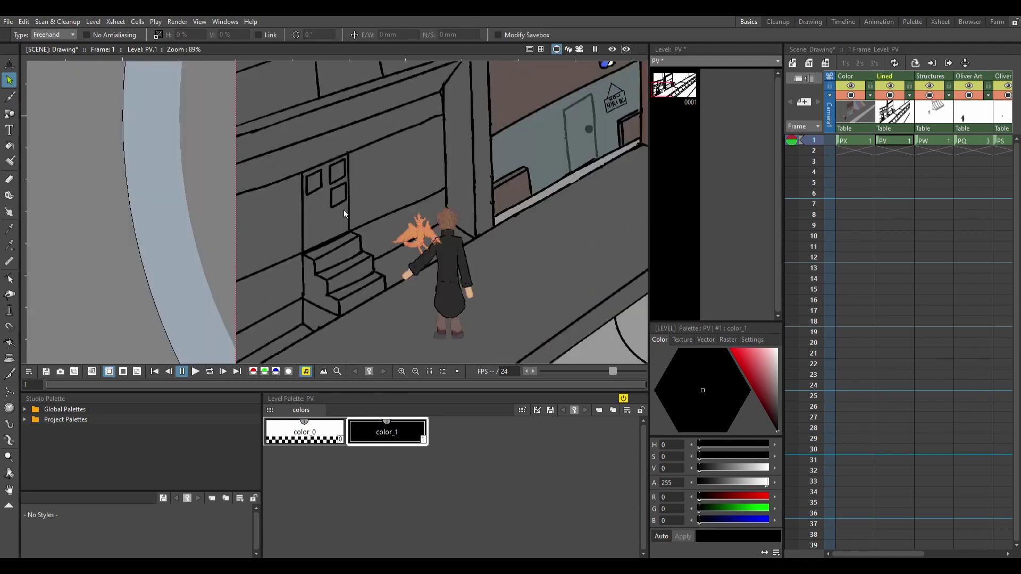
Step: Draw a round doorknob near the right edge of the door
scroll(343, 209, "up", 5)
key("b")
left_click(365, 216)
Step: Outline a slanted four-sided window in the upper half of the door, undoing the misplaced strokes
left_click_drag(323, 140, 298, 219)
key("ctrl+z")
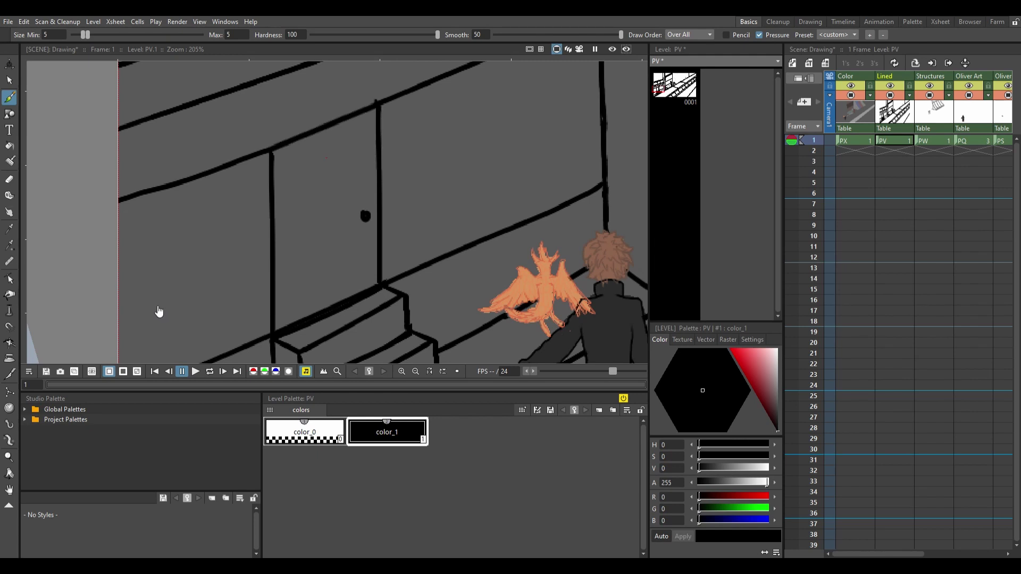
scroll(342, 167, "up", 2)
key("ctrl+z")
left_click_drag(377, 113, 267, 181)
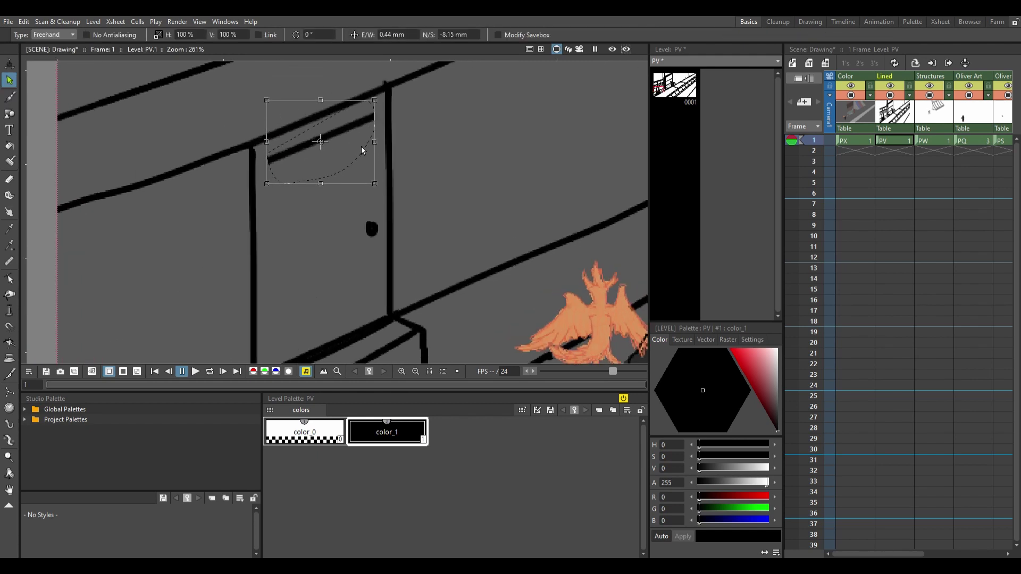
key("e")
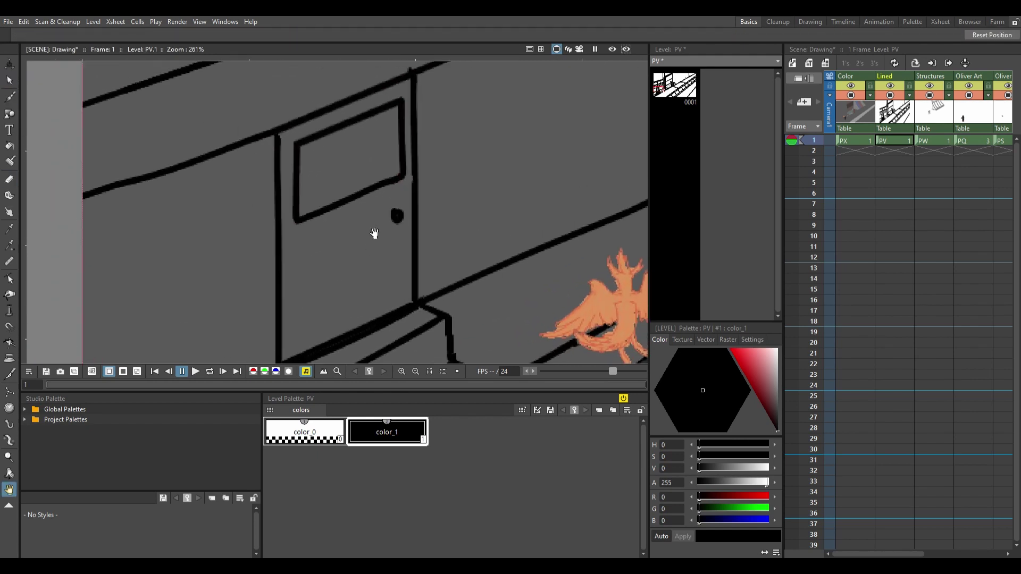
Step: Reshape the top of the door window into a curved arch and add swirl ornaments in the door's upper corners
left_click_drag(319, 136, 296, 157)
key("b")
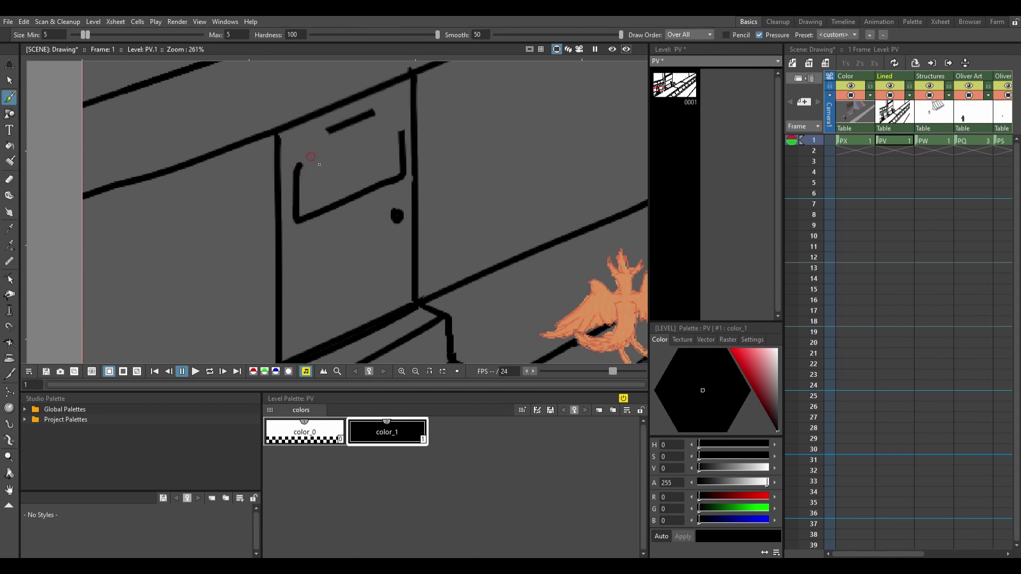
left_click_drag(378, 113, 386, 123)
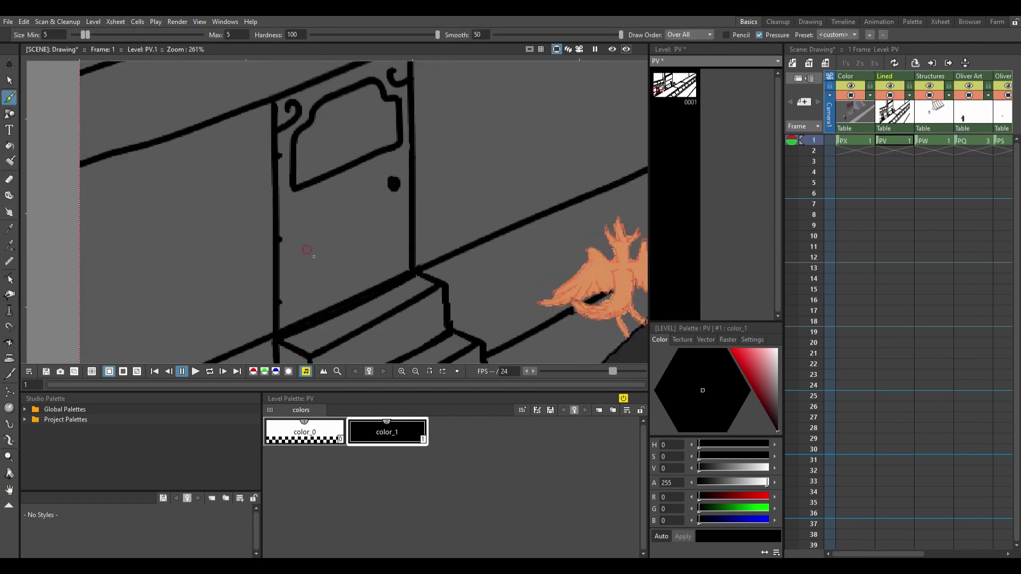
Step: Try a curled scroll ornament with a duplicate beside it on the lower door, and undo it
key("s")
mouse_move(350, 220)
left_mouse_down()
mouse_move(325, 196)
mouse_move(293, 210)
mouse_move(388, 202)
left_mouse_up()
key("ctrl+c")
key("ctrl+v")
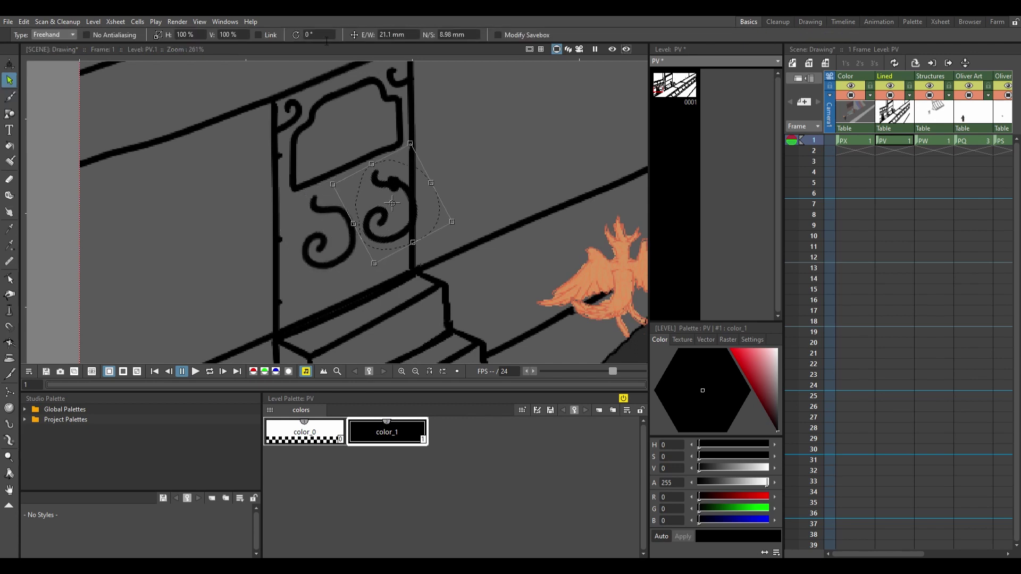
key("ctrl+z")
key("ctrl+z")
key("ctrl+z")
key("ctrl+z")
key("b")
key("ctrl+z")
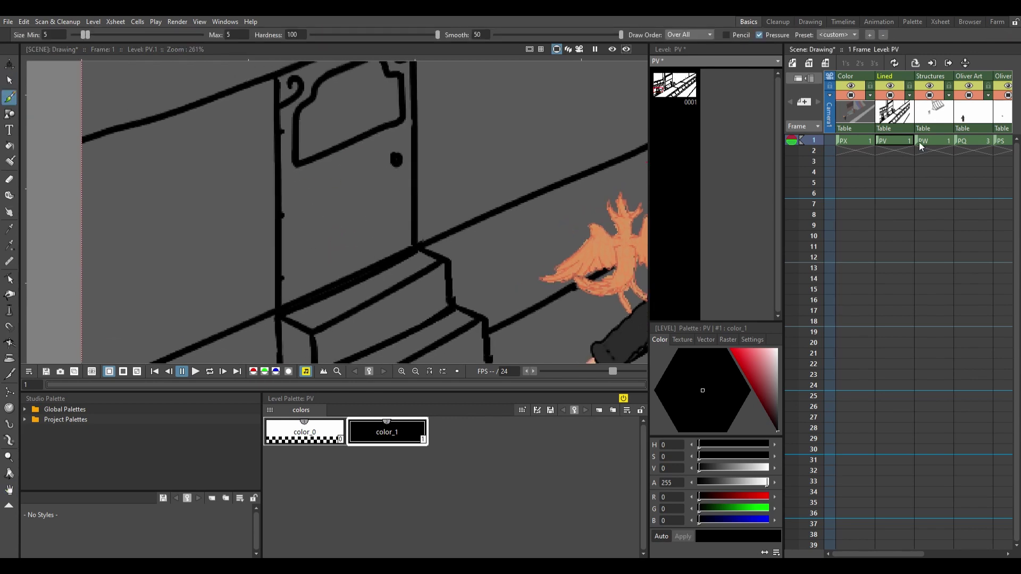
Step: Draw a slanted rectangular panel on the lower half of the door on the Structures level and save
left_click_drag(296, 179, 300, 278)
mouse_move(399, 144)
left_mouse_down()
mouse_move(393, 269)
mouse_move(367, 244)
mouse_move(302, 279)
left_mouse_up()
key("ctrl+s")
Step: Set the brush size to 2 and draw thin crossing divider bars in the lower door panel and the door window
double_click(232, 35)
type("2")
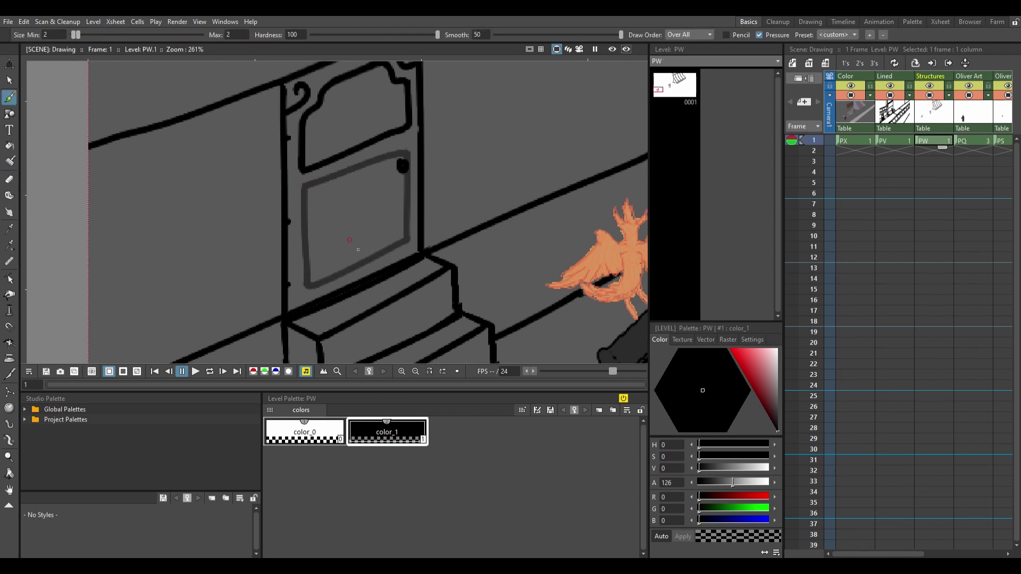
left_click_drag(308, 242, 403, 202)
key("ctrl+z")
key("ctrl+z")
mouse_move(322, 262)
left_mouse_down()
mouse_move(419, 229)
mouse_move(376, 279)
left_mouse_up()
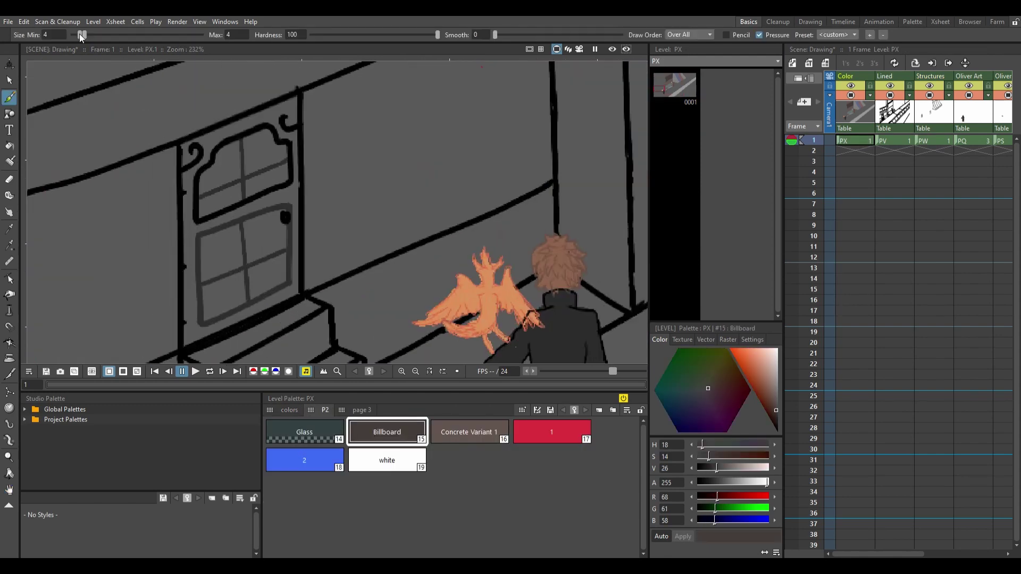
Step: On the Color level, paint the door with Billboard at brush size 11.76 and its window with Glass
left_click_drag(82, 35, 106, 35)
mouse_move(186, 218)
left_mouse_down()
mouse_move(224, 319)
mouse_move(287, 234)
mouse_move(242, 222)
left_mouse_up()
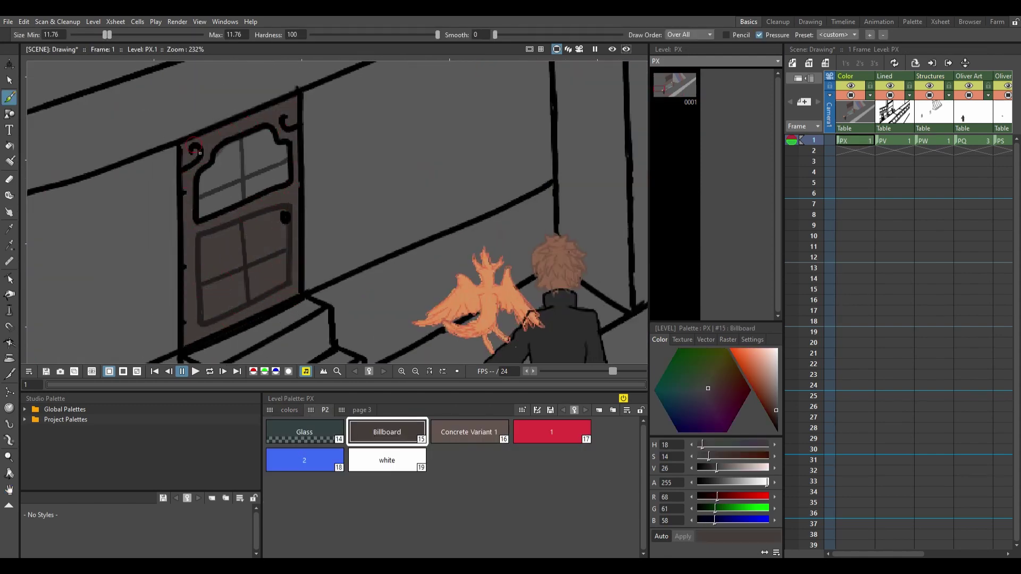
left_click(304, 432)
left_click_drag(218, 176, 204, 207)
Step: Add a palette colour named Reflective and make it a pale, semi-transparent grey-blue
left_click(467, 460)
double_click(467, 460)
type("Reflective")
key("Return")
left_click(776, 360)
Step: Paint diagonal reflection streaks across the door window with the Reflective colour
scroll(239, 162, "up", 1)
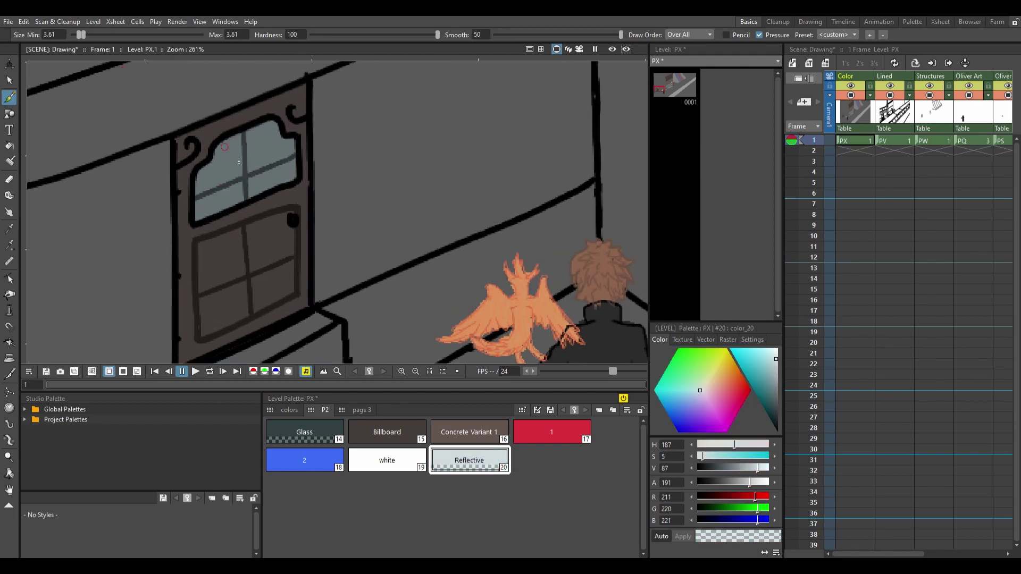
left_click_drag(288, 142, 266, 189)
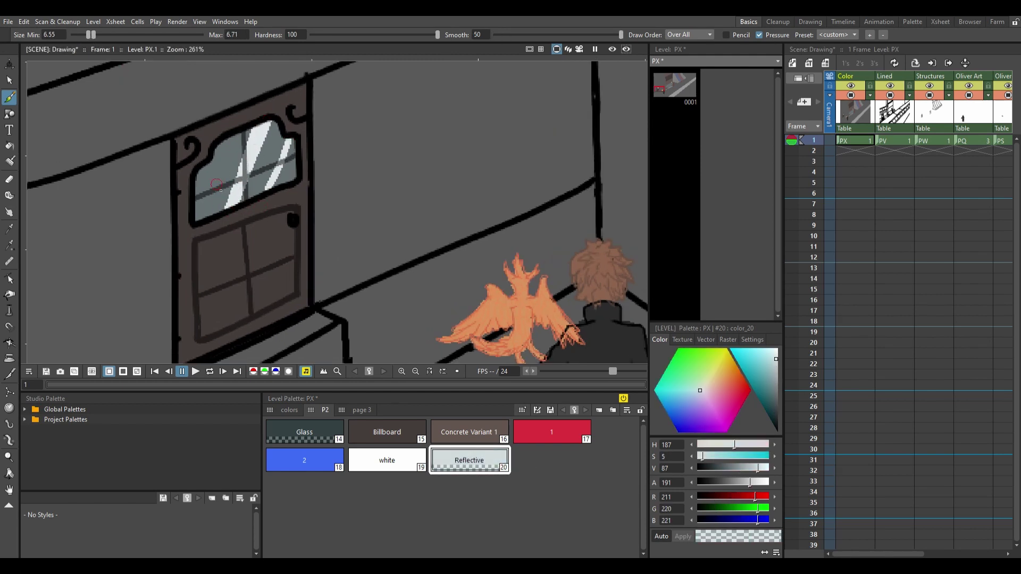
key("space")
scroll(340, 248, "down", 6)
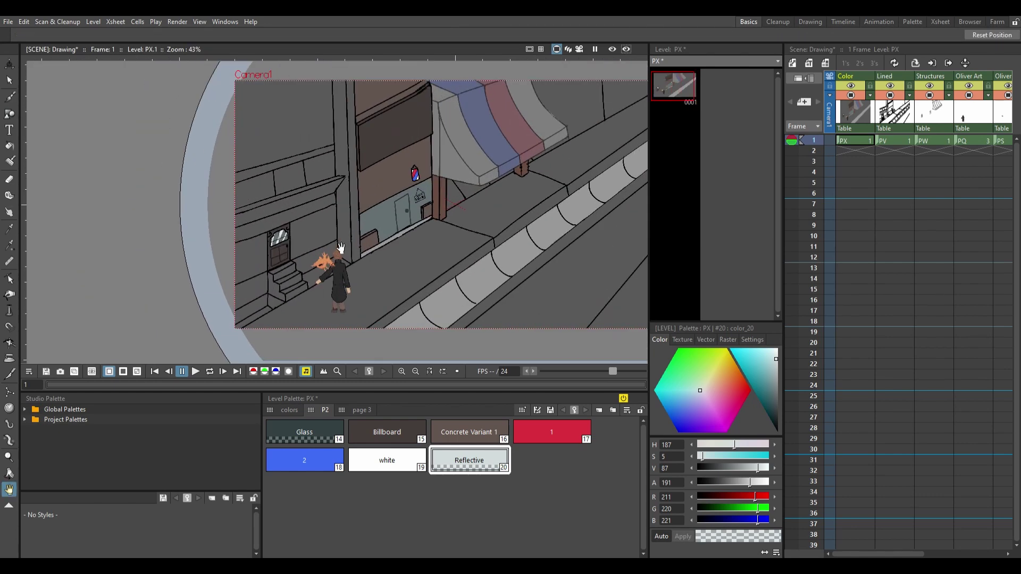
Step: Paint the wall on both sides of the door with Concrete Variant 1 at brush size 15.19
scroll(367, 295, "up", 8)
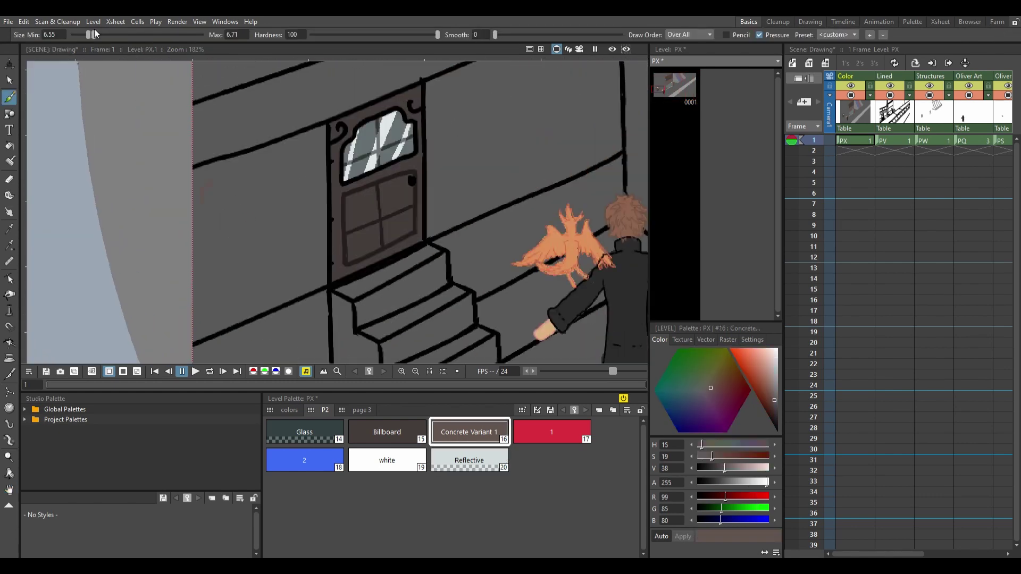
left_click_drag(350, 125, 347, 248)
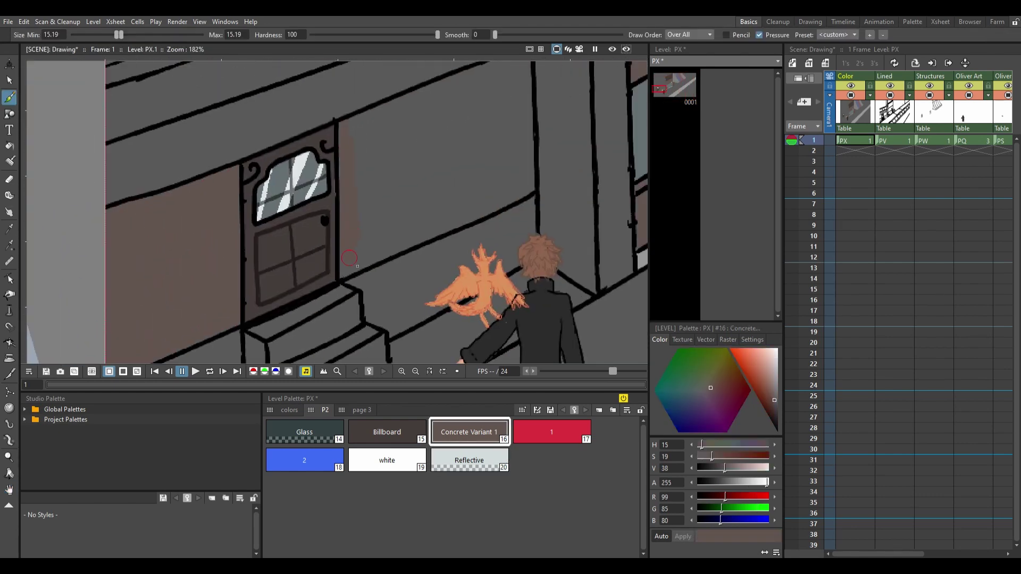
left_click_drag(538, 194, 441, 201)
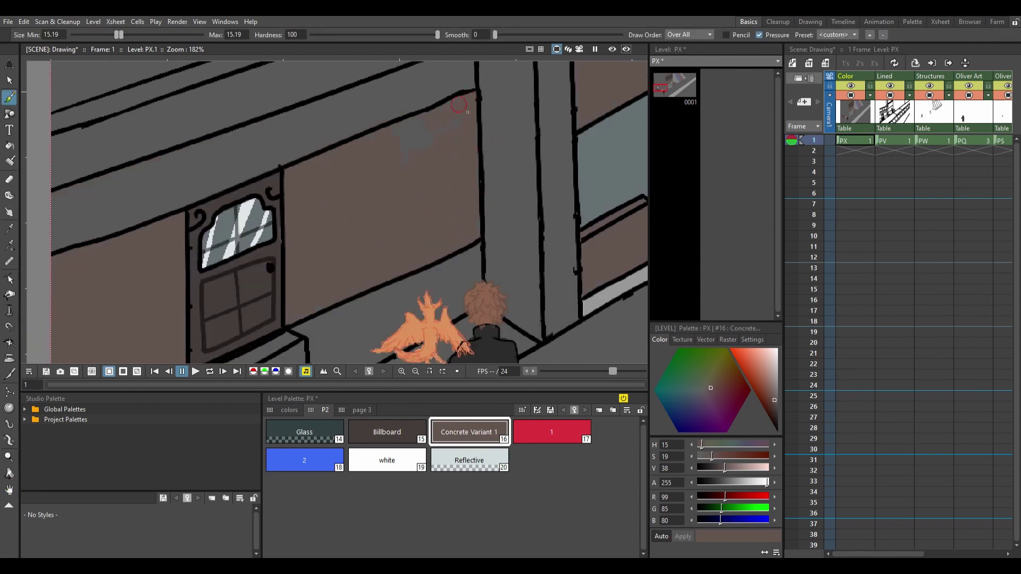
left_click_drag(404, 134, 561, 108)
Step: Paint the wall bands and the ledge above the door with Concrete Variant 1 and save the scene
left_click_drag(424, 170, 449, 250)
left_click_drag(398, 165, 278, 213)
key("ctrl+s")
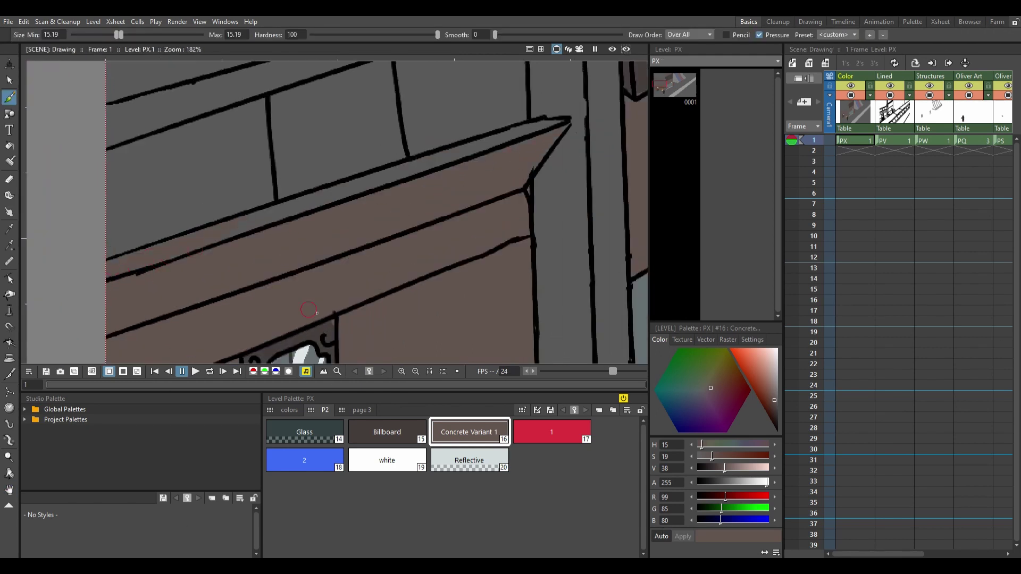
scroll(330, 194, "down", 1)
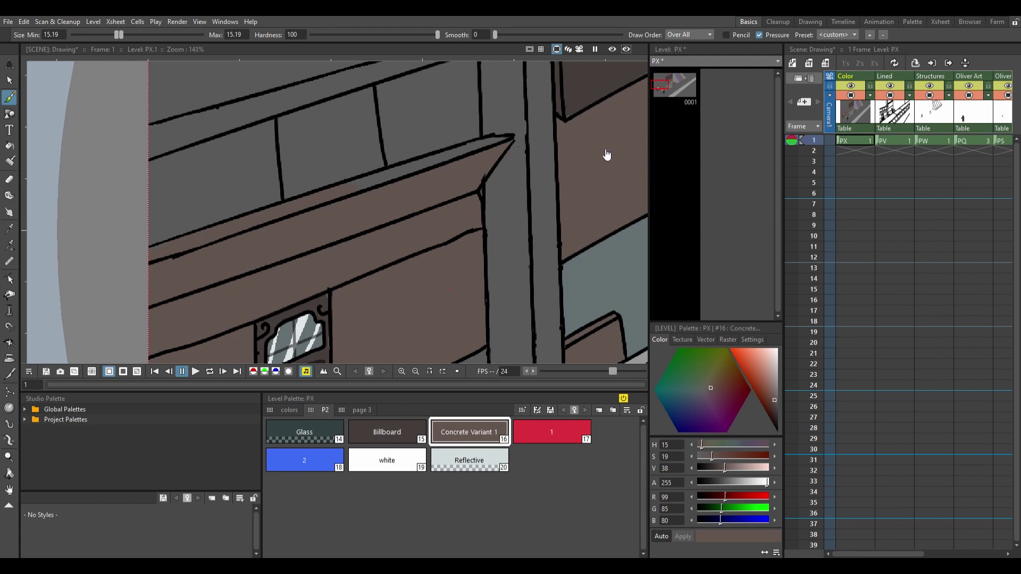
Step: Lower the alpha of the black line colour to 126 on the Lined level and reduce it on the Structures level
left_click(893, 141)
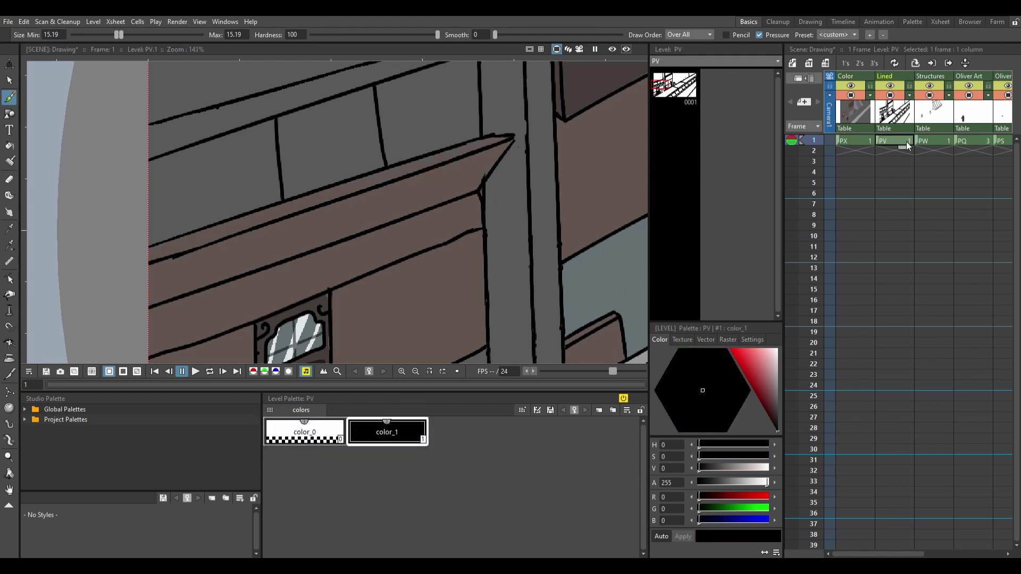
scroll(312, 325, "down", 5)
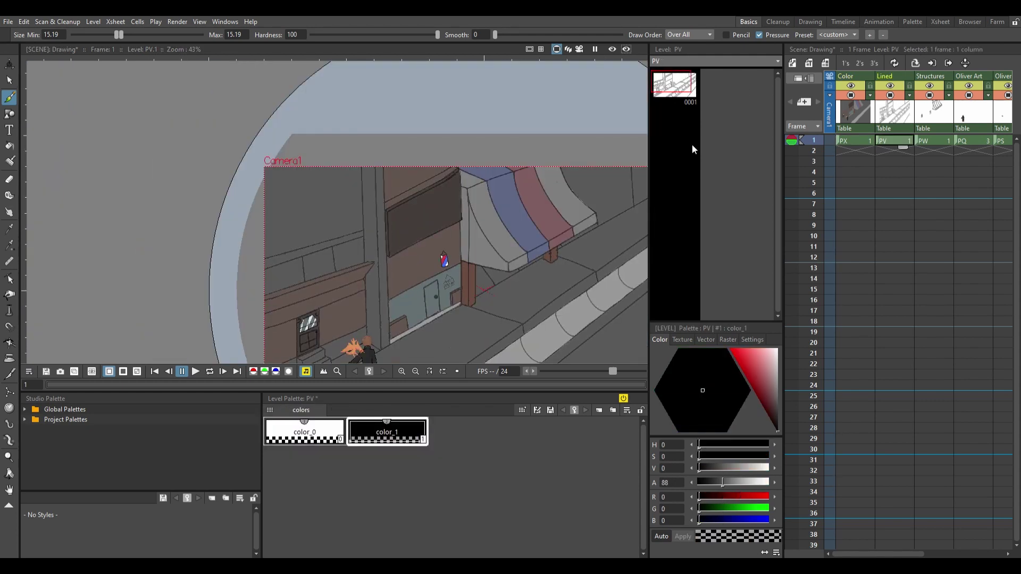
left_click_drag(465, 228, 486, 181)
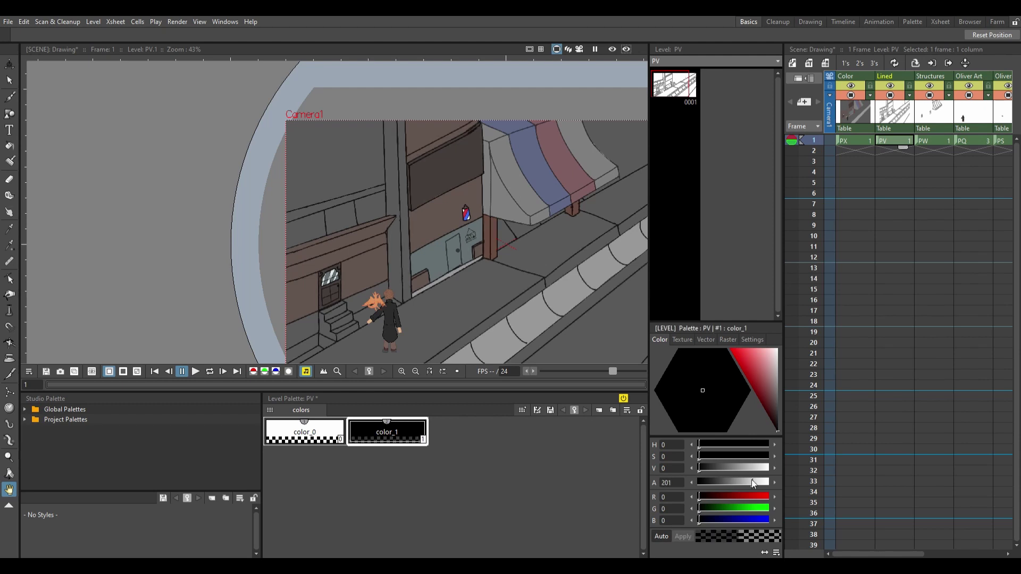
left_click(933, 140)
left_click_drag(730, 482, 707, 483)
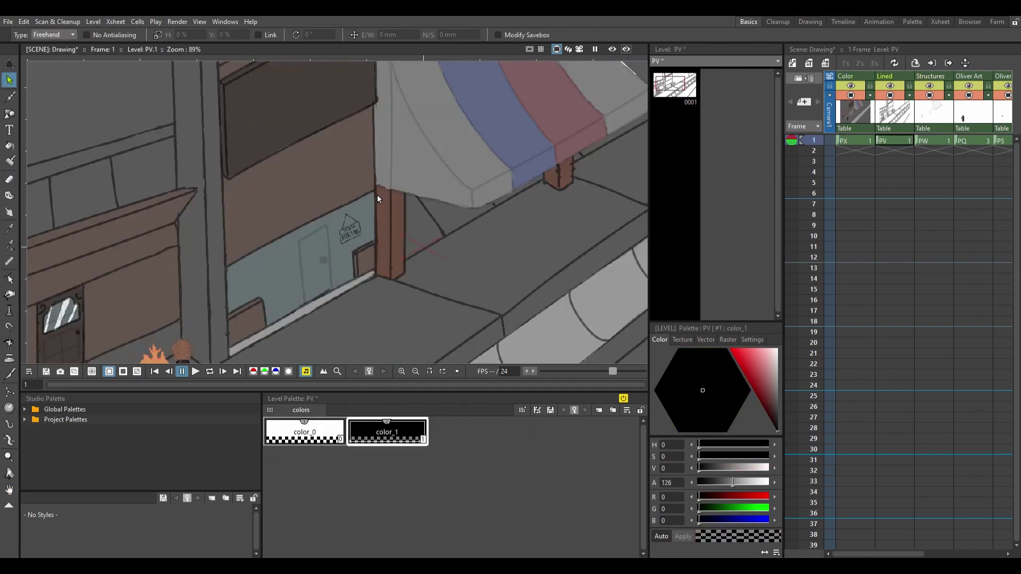
Step: Repaint the awning's red stripe with colour 1 and its blue stripe with colour 2 on the Color level
left_click(877, 146)
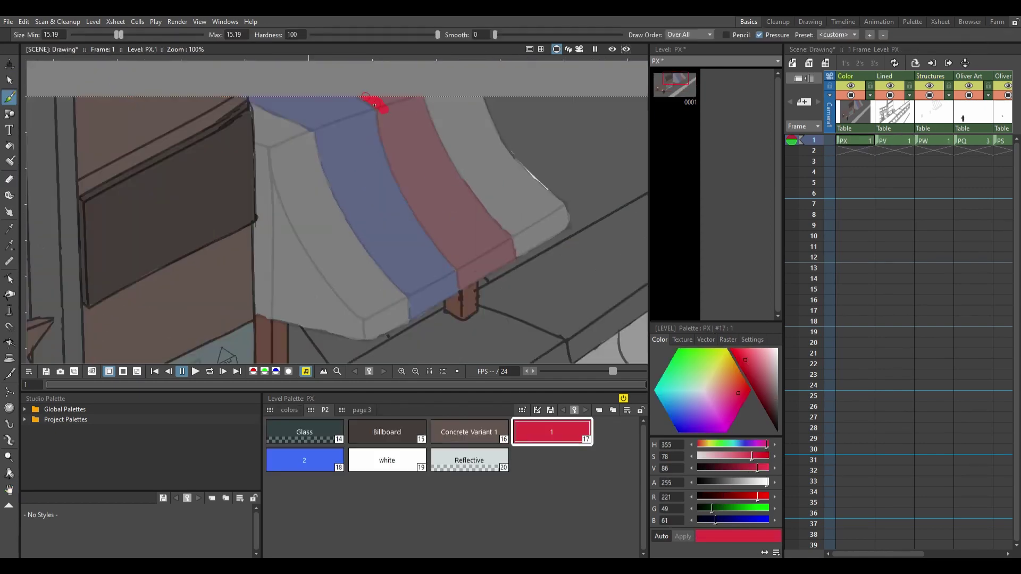
left_click_drag(420, 106, 389, 122)
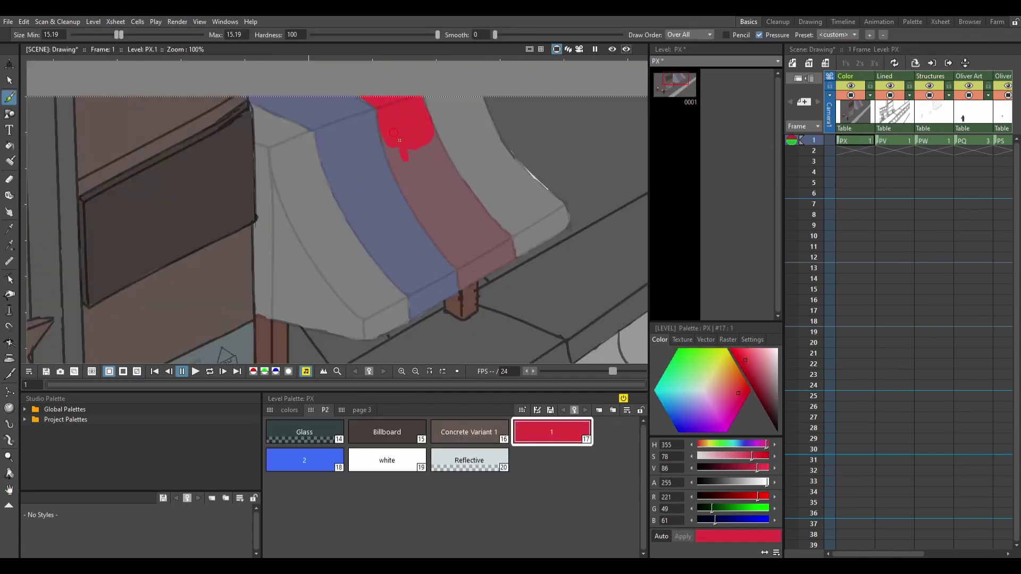
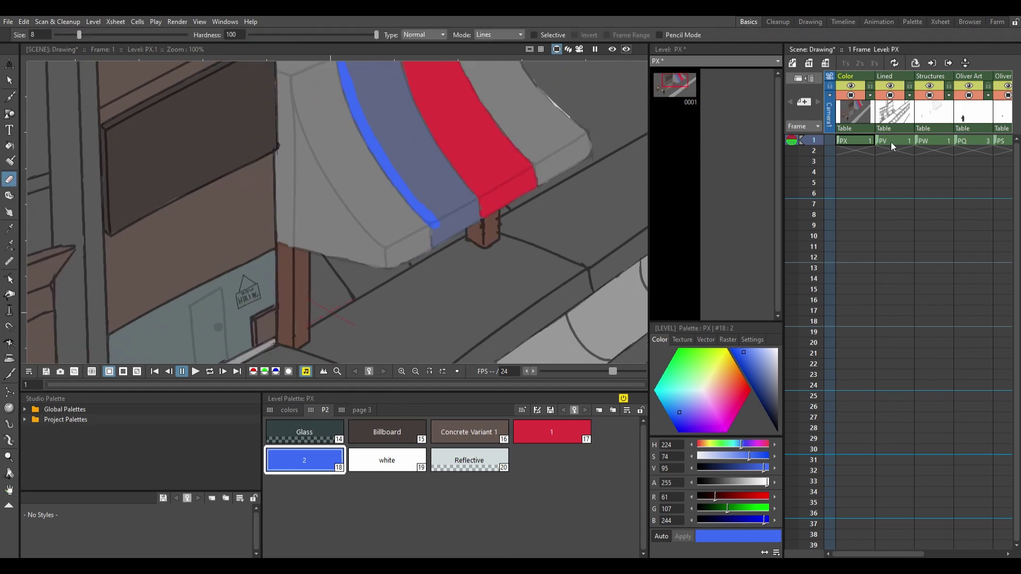
left_click(903, 141)
key("s")
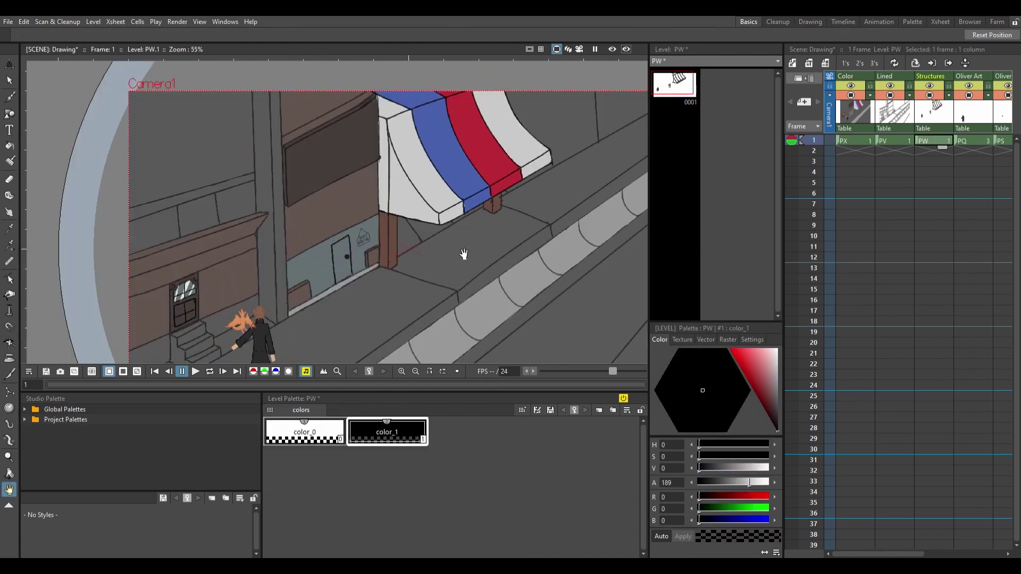
Step: Replace the shop door's dark lines on the Structures level with a fainter outline in black color_2 with alpha 68
left_click_drag(406, 306, 447, 296)
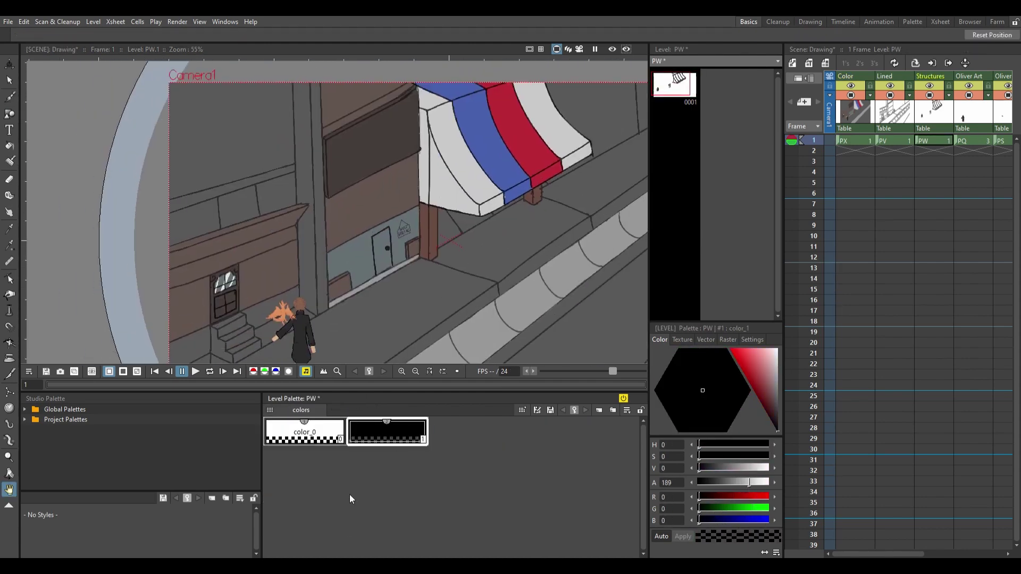
scroll(391, 256, "up", 8)
key("b")
left_click(247, 37)
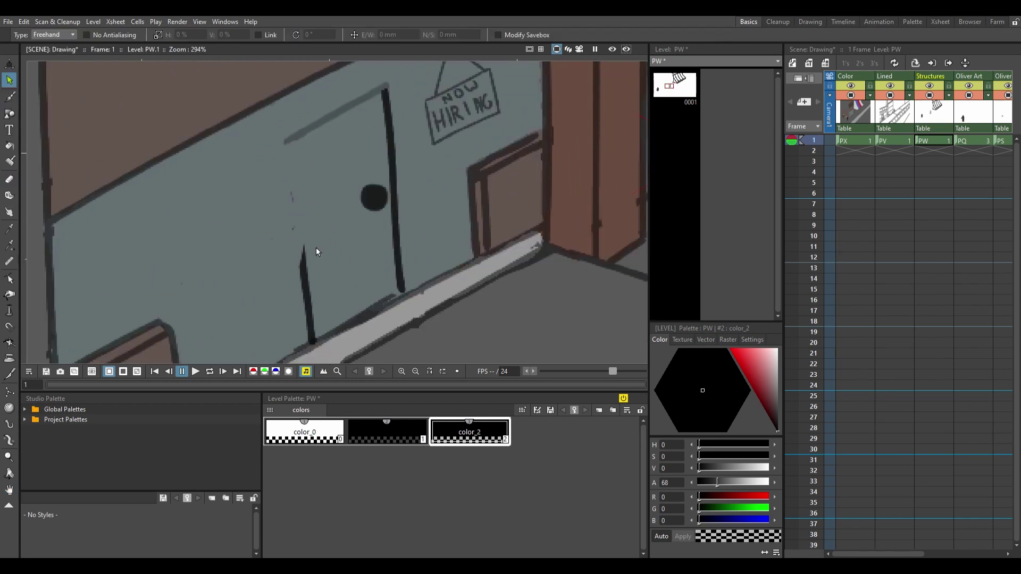
left_click_drag(362, 137, 396, 294)
key("Delete")
key("b")
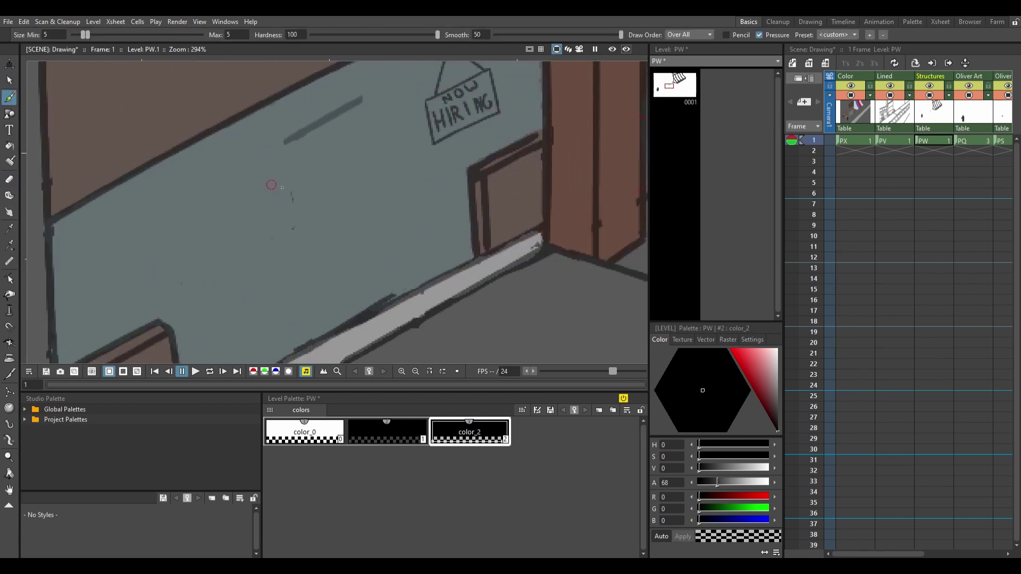
left_click_drag(297, 351, 372, 306)
left_click(355, 222)
Step: Move the NOW HIRING sign to the wall beyond the wooden pillar and fill it with Concrete Train Cart
scroll(425, 215, "down", 5)
key("s")
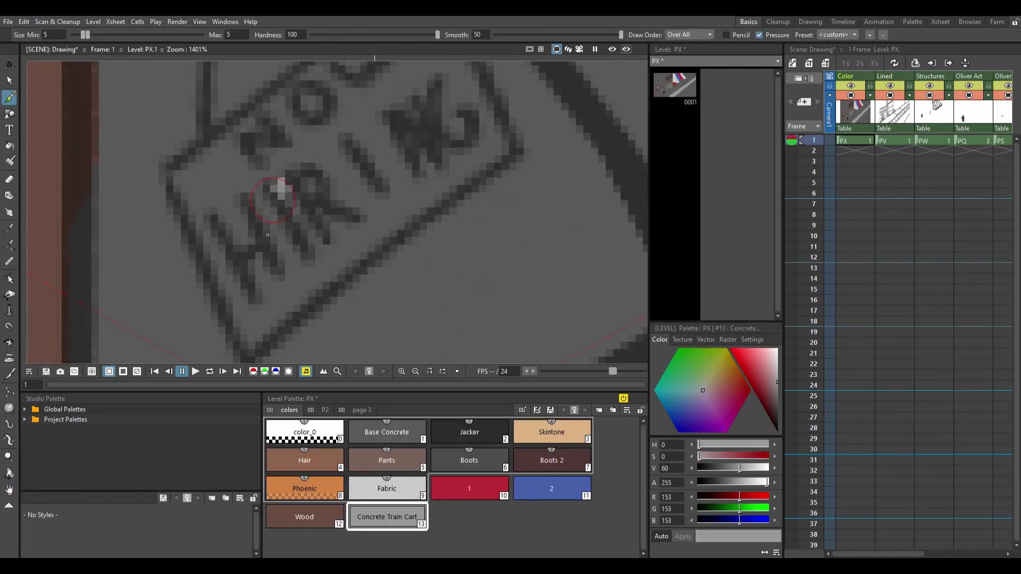
mouse_move(268, 234)
left_mouse_down()
mouse_move(223, 212)
mouse_move(319, 239)
left_mouse_up()
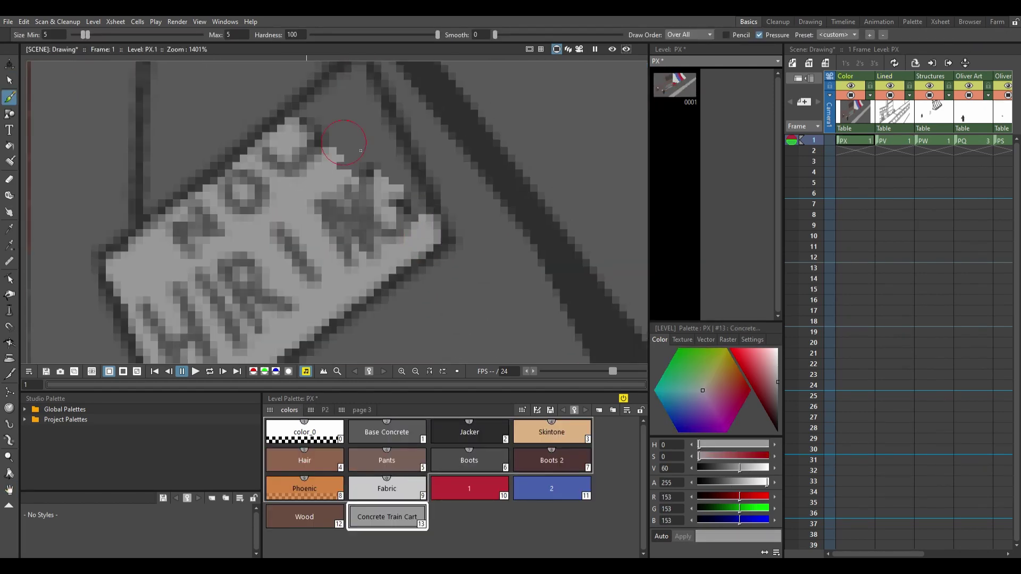
Step: Lighten the Base Concrete colour to a value of 28 (RGB 71, 71, 71)
key("space")
scroll(361, 150, "down", 12)
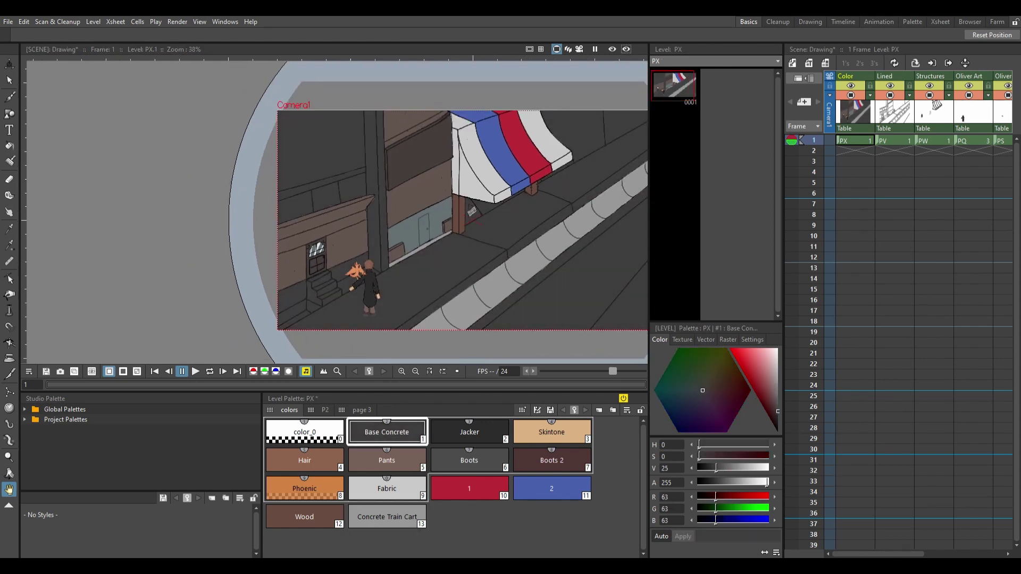
mouse_move(777, 411)
left_mouse_down()
mouse_move(797, 396)
mouse_move(813, 414)
left_mouse_up()
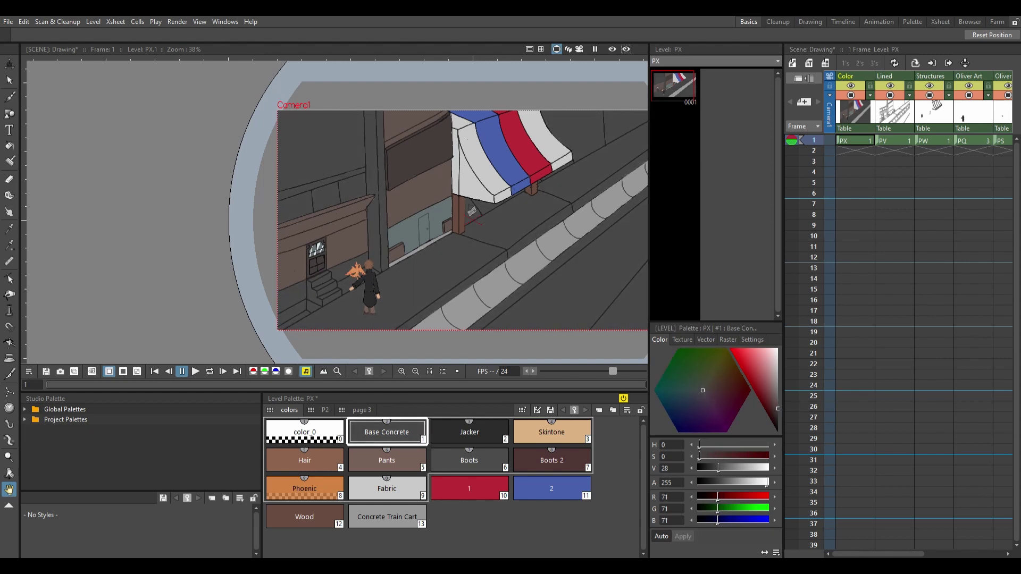
scroll(251, 162, "up", 3)
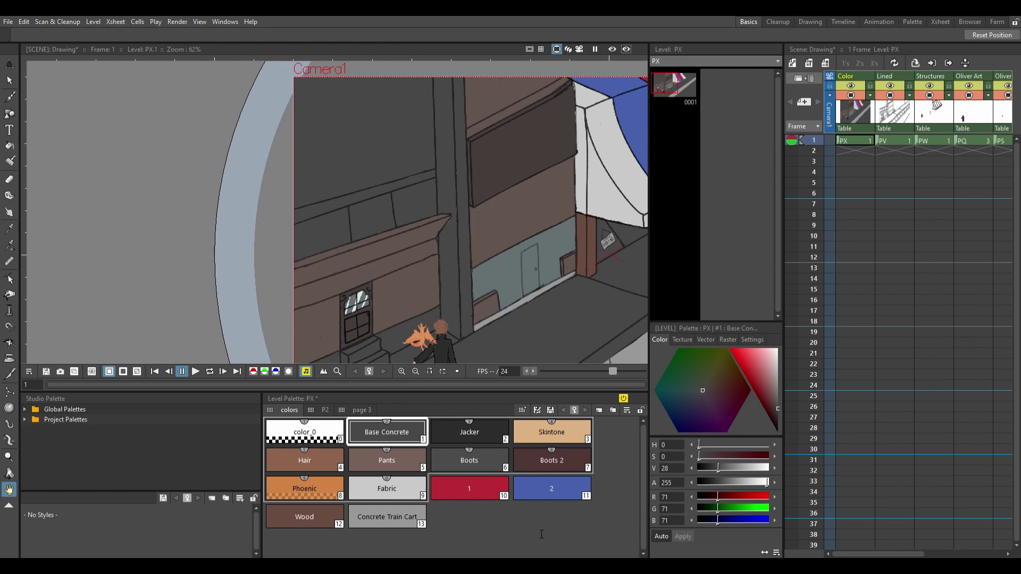
Step: Paint the window strip above the neighbouring building's ledge with the Glass colour
scroll(294, 233, "up", 6)
left_click(325, 410)
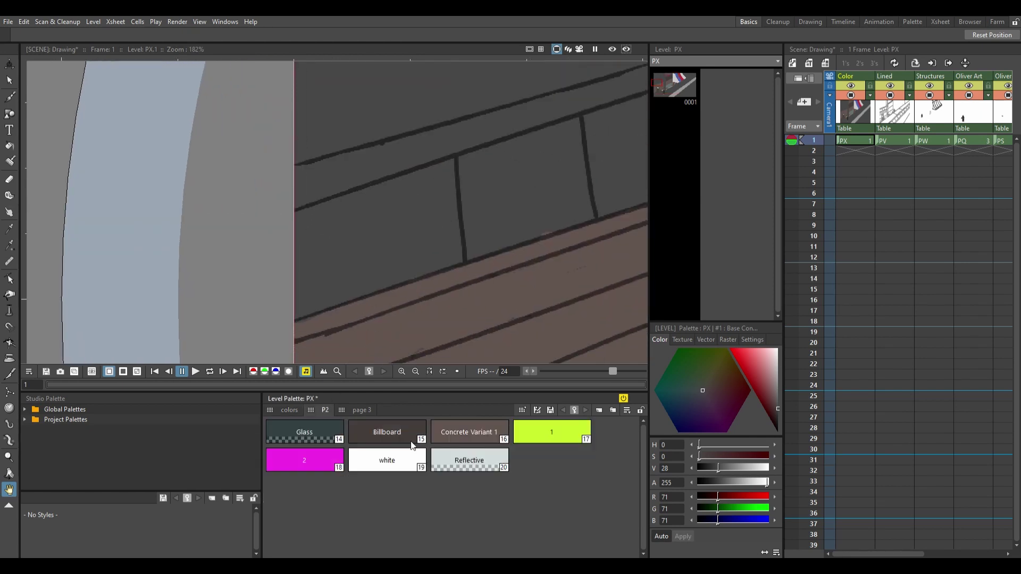
left_click(304, 431)
key("b")
mouse_move(297, 229)
left_mouse_down()
mouse_move(434, 197)
mouse_move(331, 205)
mouse_move(495, 154)
left_mouse_up()
mouse_move(619, 136)
left_mouse_down()
mouse_move(520, 171)
mouse_move(589, 130)
mouse_move(563, 200)
mouse_move(410, 232)
mouse_move(496, 223)
left_mouse_up()
Step: Paint the narrow band above the window strip with the Billboard colour at brush size 15.03
left_click(422, 239, "ctrl")
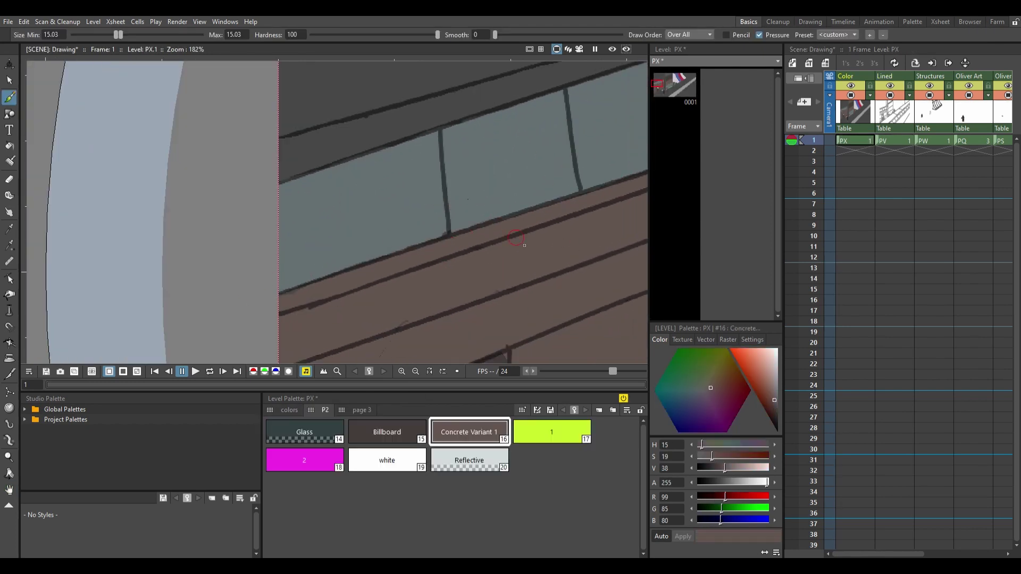
left_click(399, 201, "ctrl")
left_click_drag(372, 202, 430, 179)
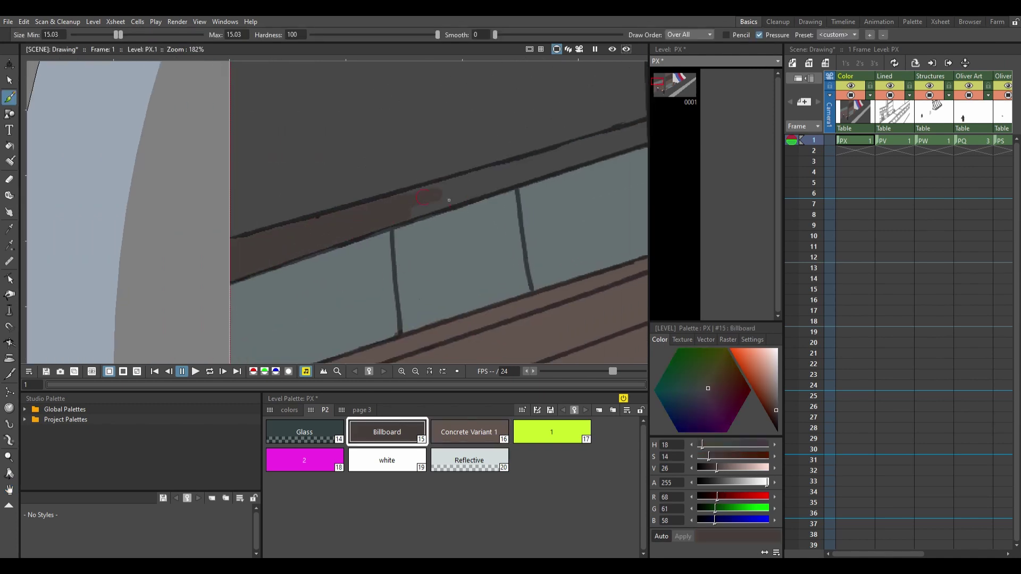
left_click_drag(495, 192, 415, 218)
left_click(424, 228, "ctrl")
Step: Paint three slanted light reflection streaks across the window strip and save the scene
left_click_drag(292, 162, 264, 277)
left_click_drag(392, 130, 379, 239)
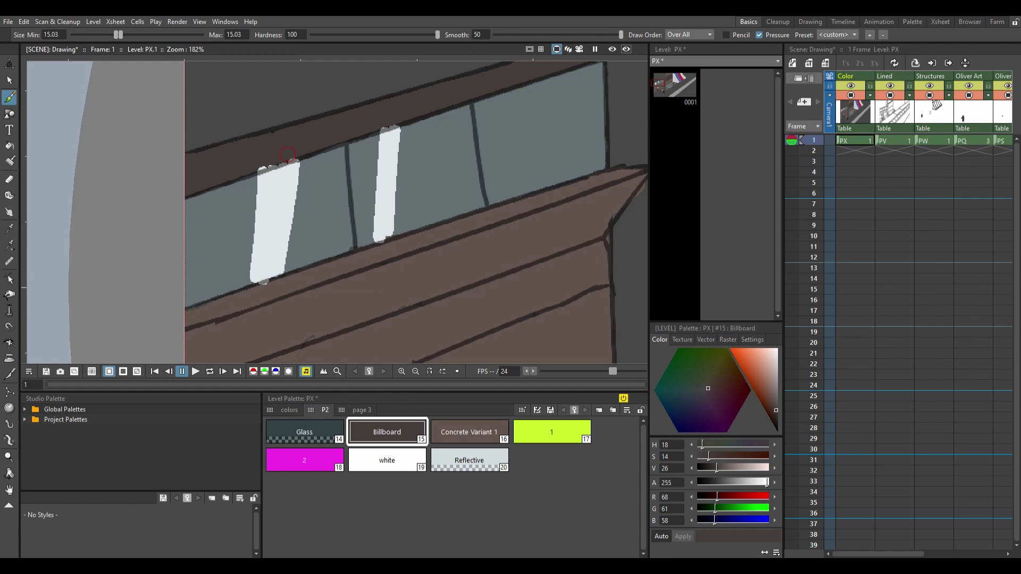
left_click_drag(551, 77, 526, 189)
key("space")
scroll(498, 206, "down", 6)
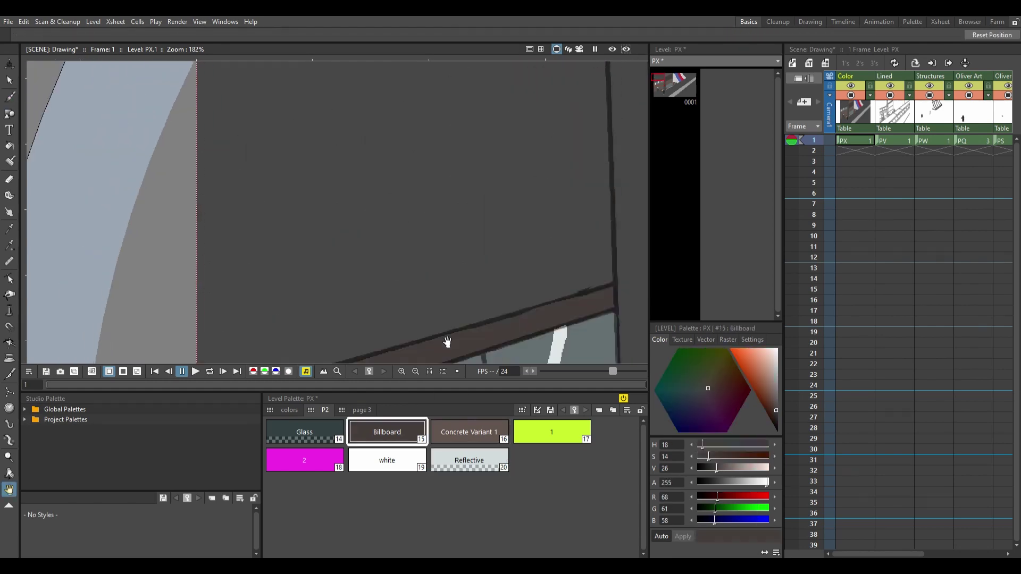
key("ctrl+s")
Step: Recolour style 1 to grey RGB 68, 68, 68 and paint the low concrete ledge beside the stairs
left_click(325, 410)
left_click(552, 432)
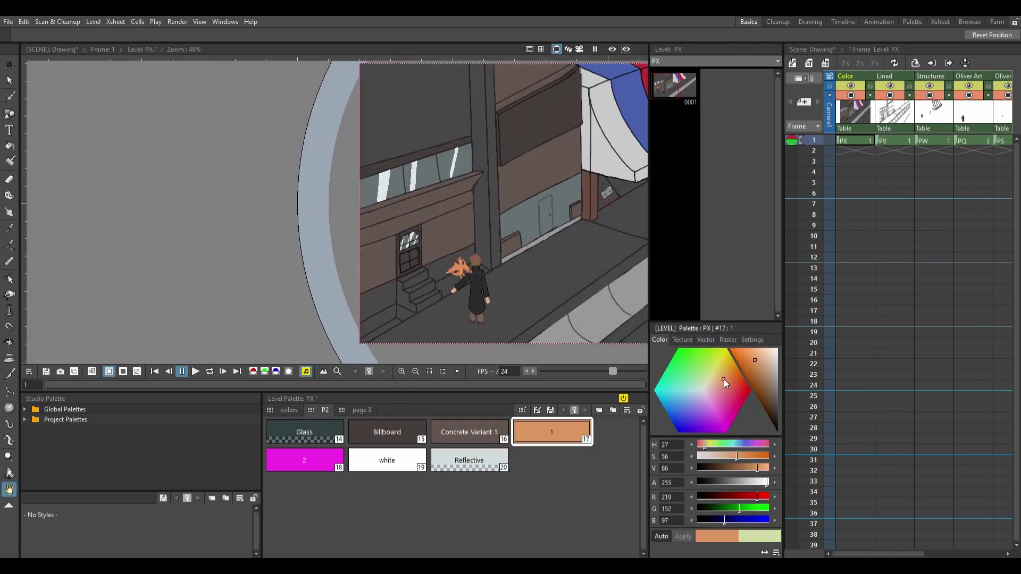
scroll(372, 313, "up", 10)
left_click_drag(261, 281, 407, 205)
left_click_drag(757, 366, 777, 409)
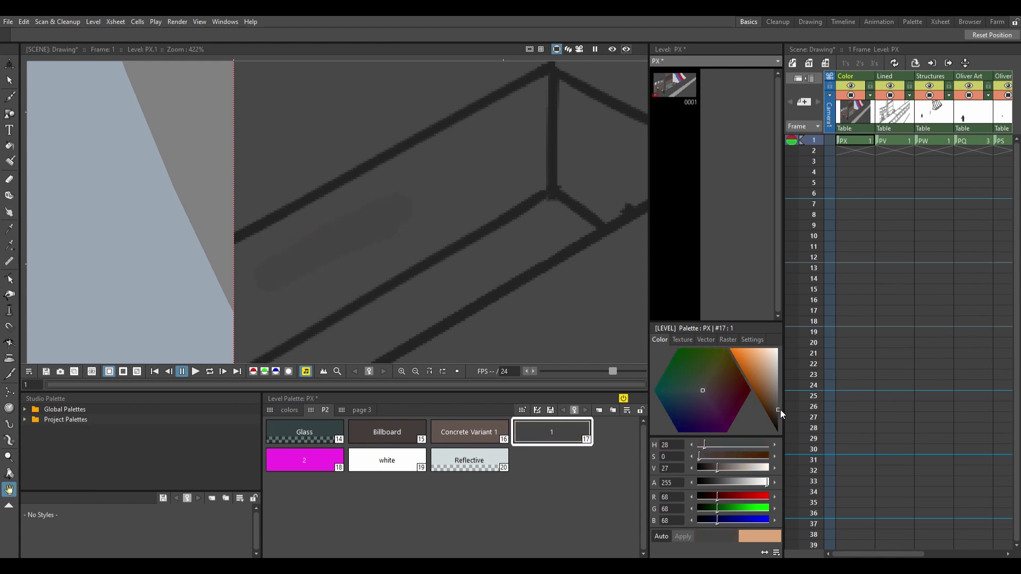
key("b")
left_click_drag(536, 100, 472, 89)
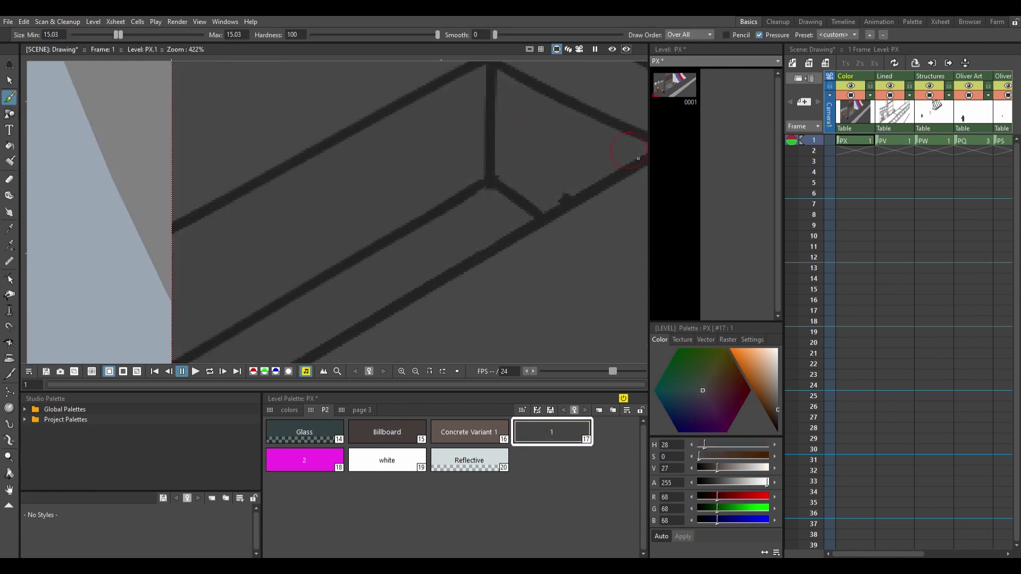
left_click_drag(637, 158, 410, 160)
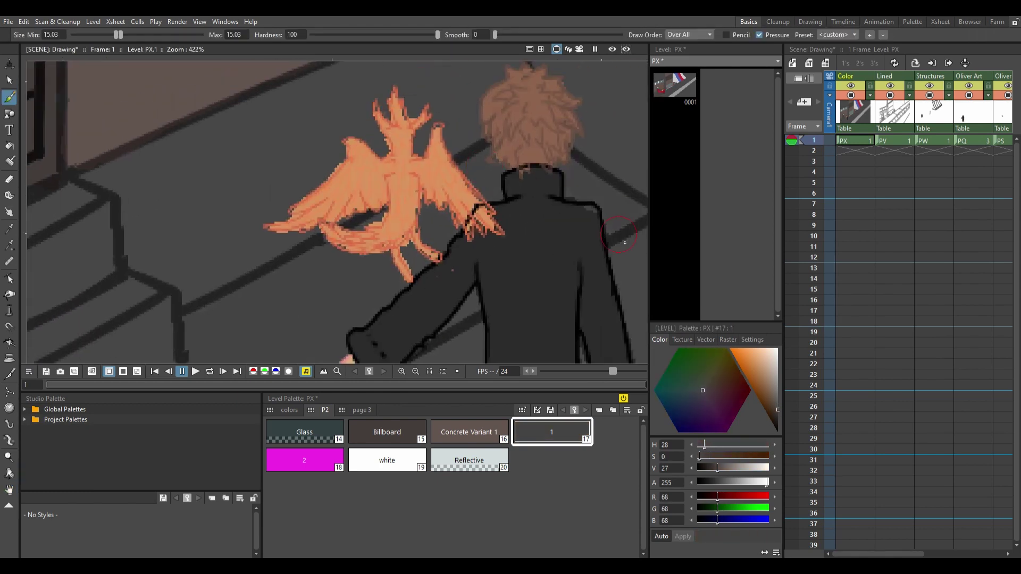
Step: Darken style 1 to RGB 51, 51, 51 and paint the entrance stairs with it
left_click(289, 410)
left_click(325, 410)
mouse_move(416, 169)
left_mouse_down()
mouse_move(296, 285)
mouse_move(337, 230)
mouse_move(467, 266)
mouse_move(319, 243)
mouse_move(467, 159)
left_mouse_up()
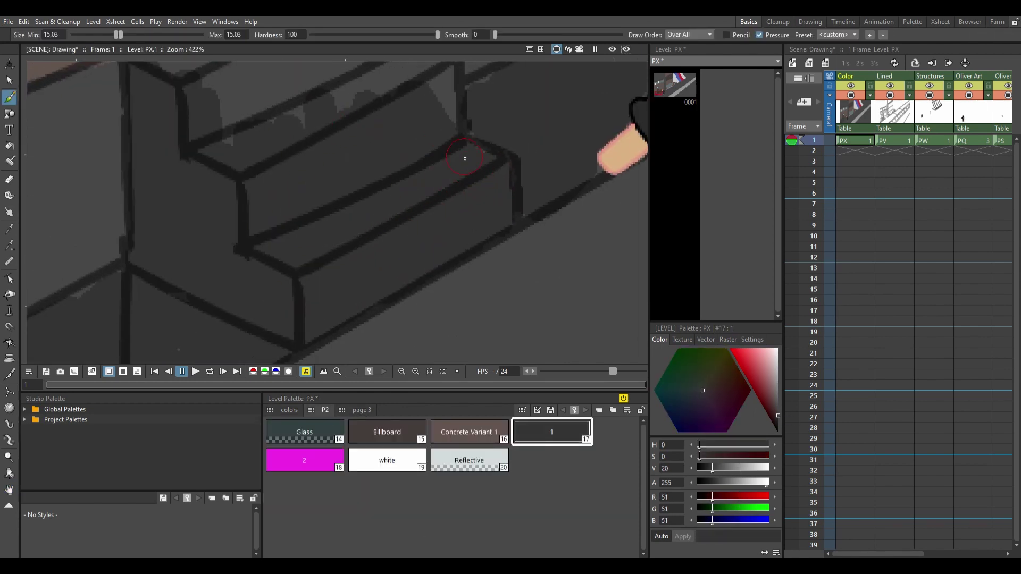
scroll(467, 160, "down", 2)
left_click_drag(353, 227, 258, 154)
scroll(426, 150, "down", 6)
scroll(426, 150, "down", 5)
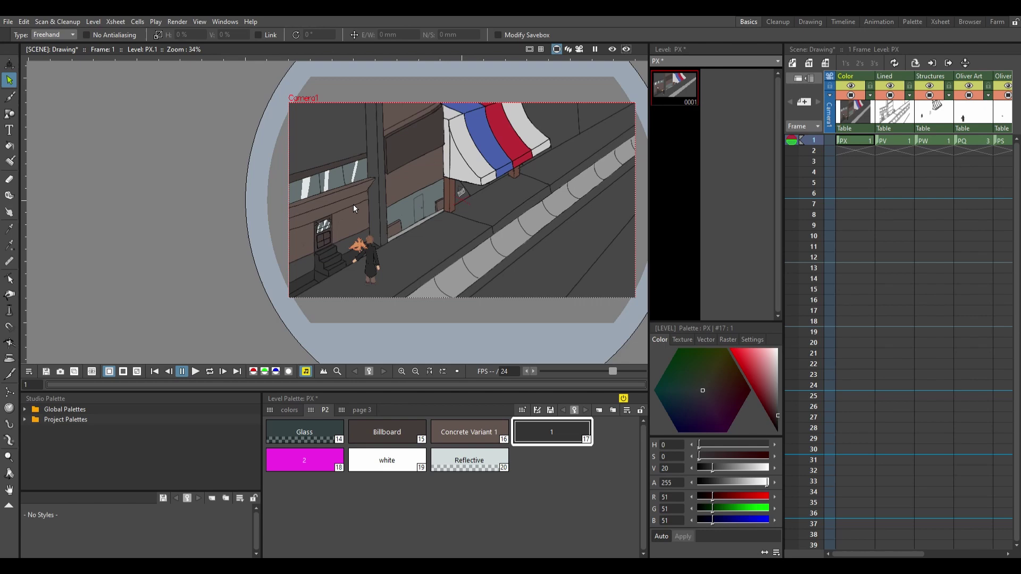
Step: Draw a small U shape with dots beside the NOW HIRING sign on the Lined level at brush size 3.28
key("space")
scroll(508, 196, "up", 4)
scroll(508, 195, "up", 8)
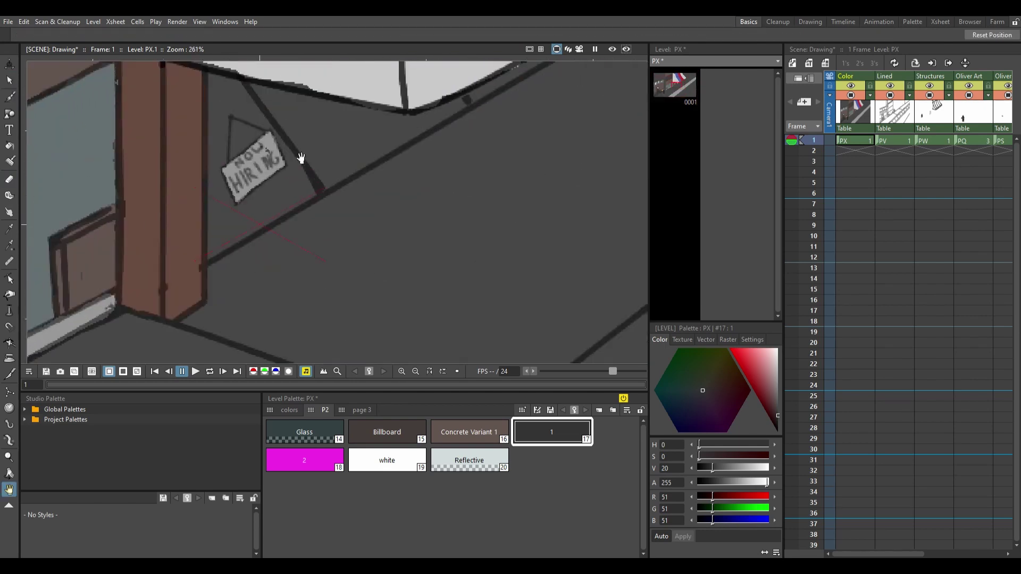
key("a")
left_click_drag(417, 167, 372, 246)
scroll(332, 86, "down", 8)
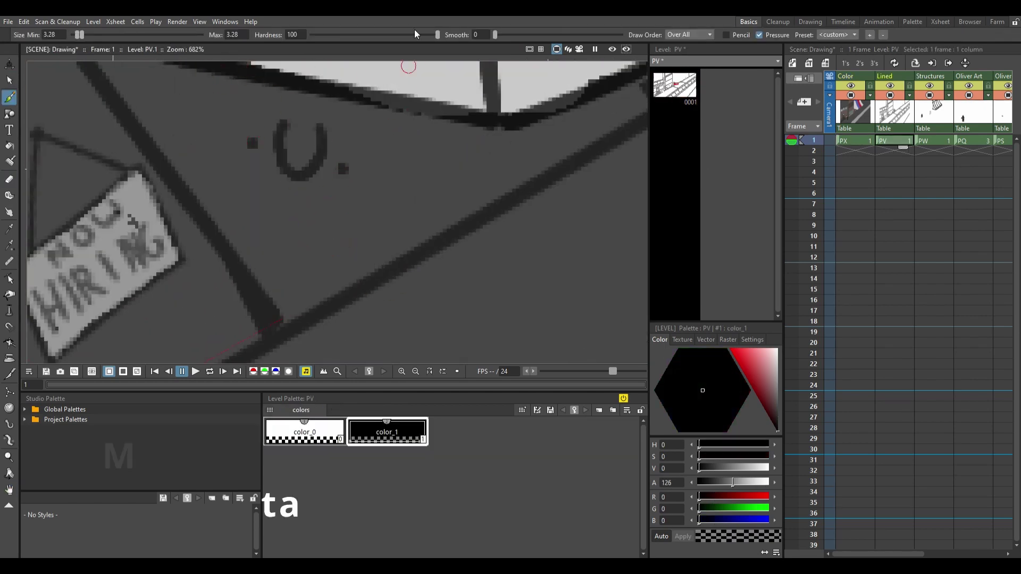
Step: Try sketching small circles on the wall above the window strip and on the pillar
key("space")
left_click_drag(304, 162, 294, 200)
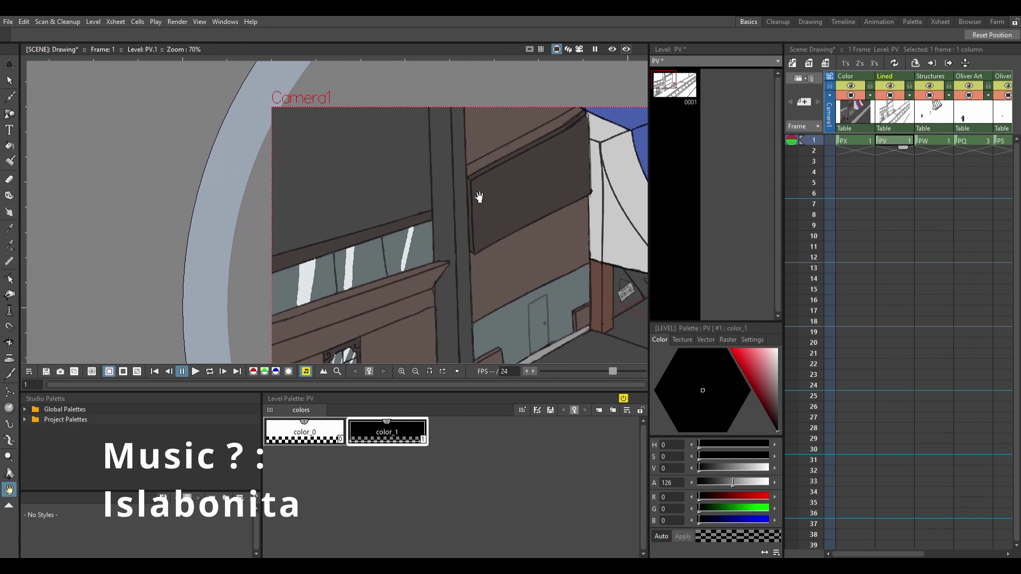
scroll(301, 213, "up", 2)
key("b")
left_click_drag(443, 276, 473, 212)
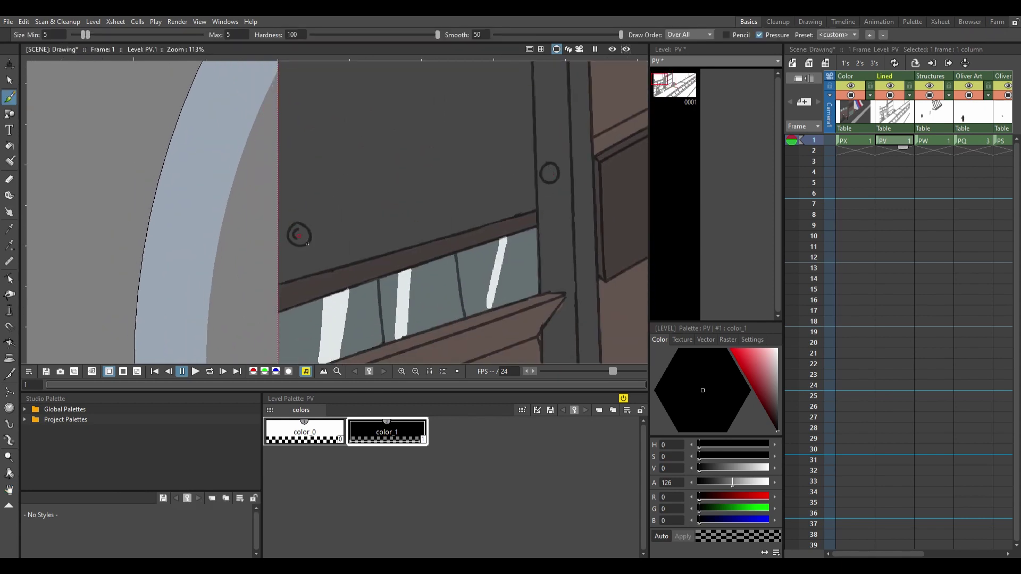
mouse_move(330, 240)
left_mouse_down()
mouse_move(340, 212)
mouse_move(340, 223)
mouse_move(311, 229)
left_mouse_up()
Step: Draw a thin pipe of two parallel lines across the wall above the windows, ending rounded on the pillar, and erase its rough marks
key("s")
left_click(442, 192)
left_click(487, 144)
key("b")
key("s")
left_click_drag(434, 200, 420, 202)
mouse_move(564, 161)
left_mouse_down()
mouse_move(308, 246)
mouse_move(533, 166)
left_mouse_up()
mouse_move(478, 207)
left_mouse_down()
mouse_move(455, 205)
mouse_move(506, 200)
mouse_move(508, 181)
left_mouse_up()
key("a")
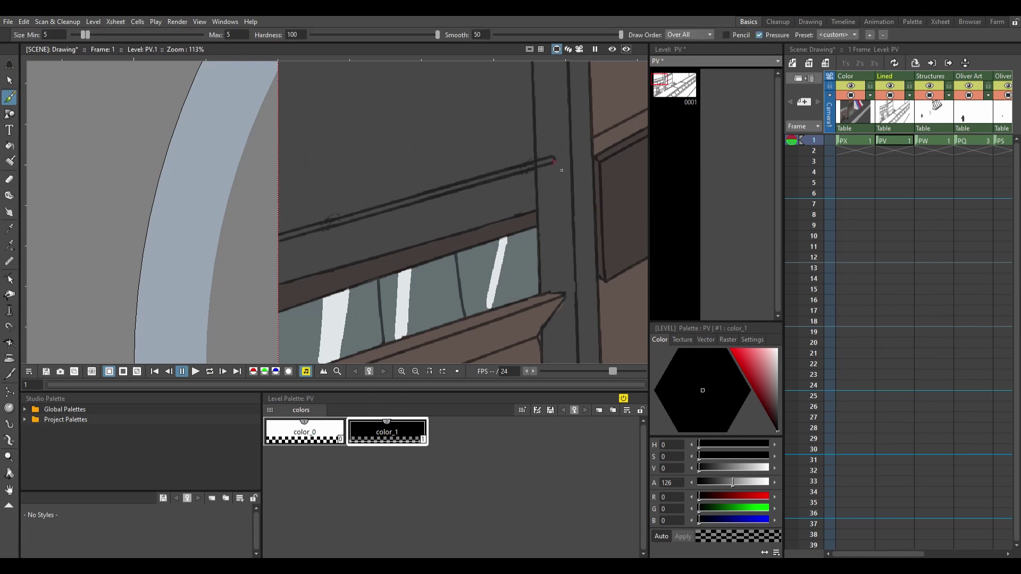
scroll(349, 138, "up", 8)
key("h")
scroll(348, 139, "down", 11)
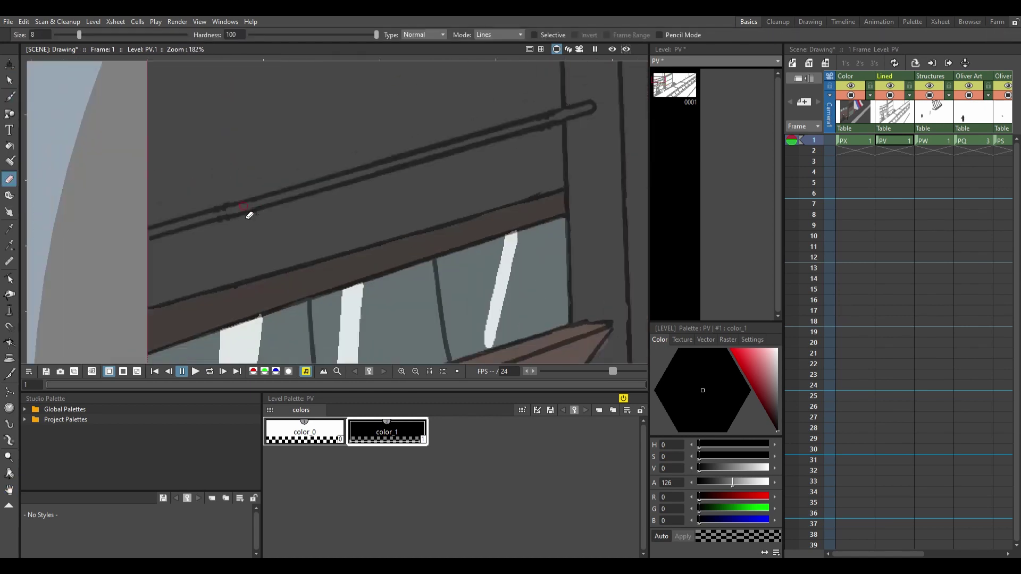
Step: Remove the orange phoenix beside the character and its Phoenic colour style, touching up the Color level
scroll(364, 269, "up", 4)
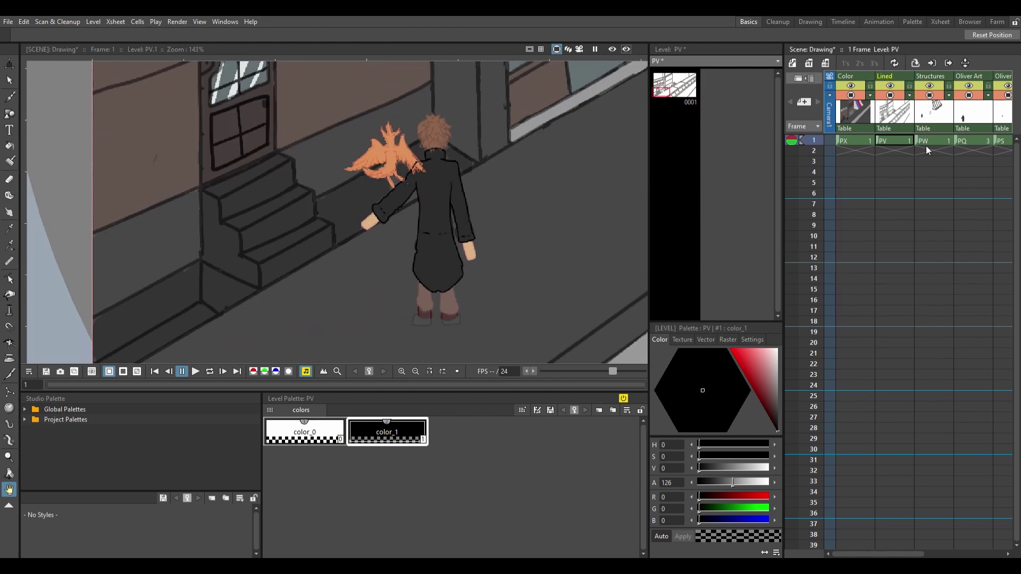
scroll(365, 256, "up", 3)
key("b")
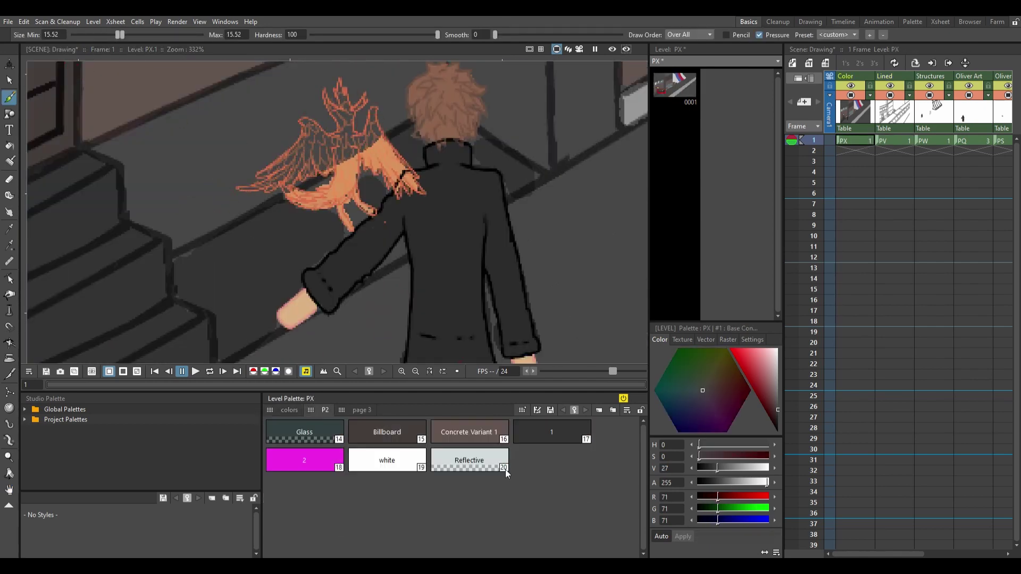
left_click(469, 432)
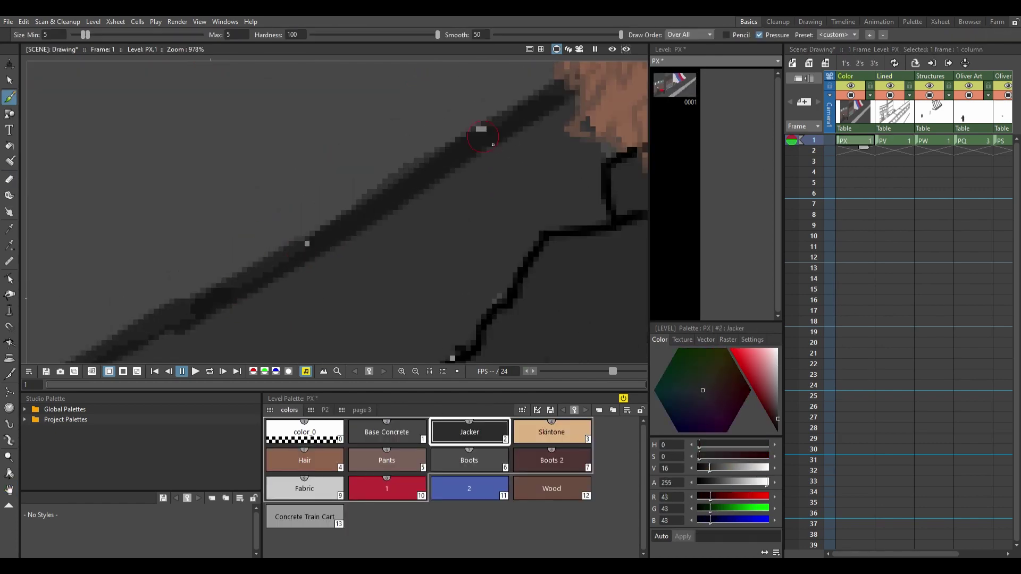
scroll(482, 136, "down", 10)
key("h")
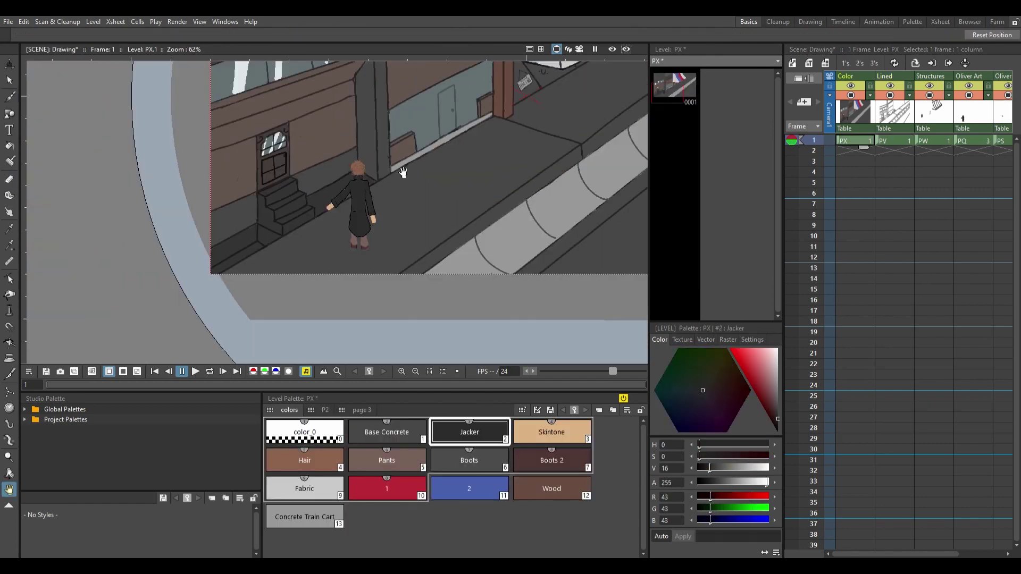
Step: Touch up the pavement edge along the light concrete strip with Base Concrete on the Color level
scroll(425, 243, "down", 2)
left_click_drag(419, 243, 425, 267)
scroll(426, 267, "down", 1)
scroll(426, 267, "up", 3)
left_click_drag(392, 314, 358, 303)
key("s")
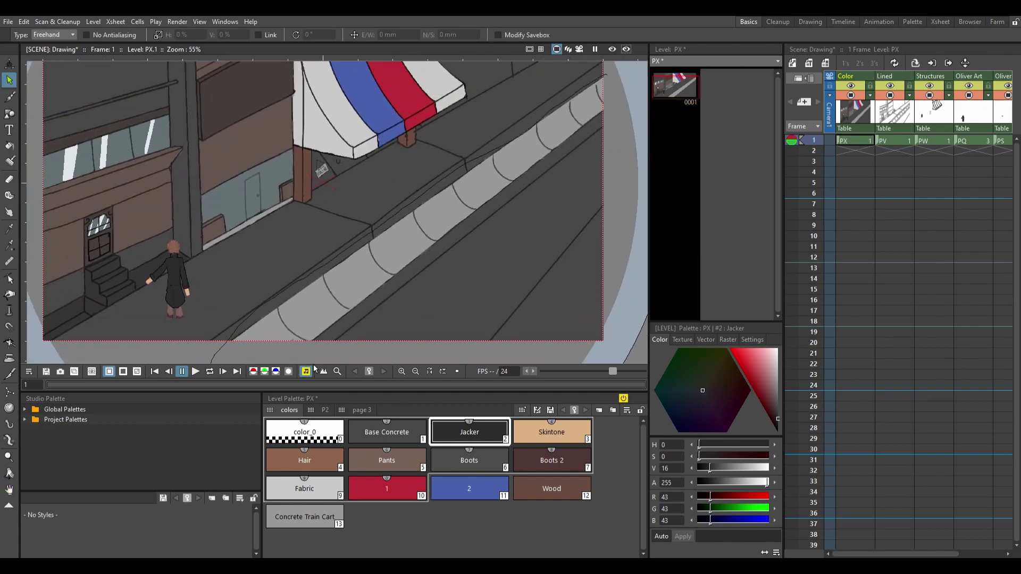
left_click(386, 432)
key("b")
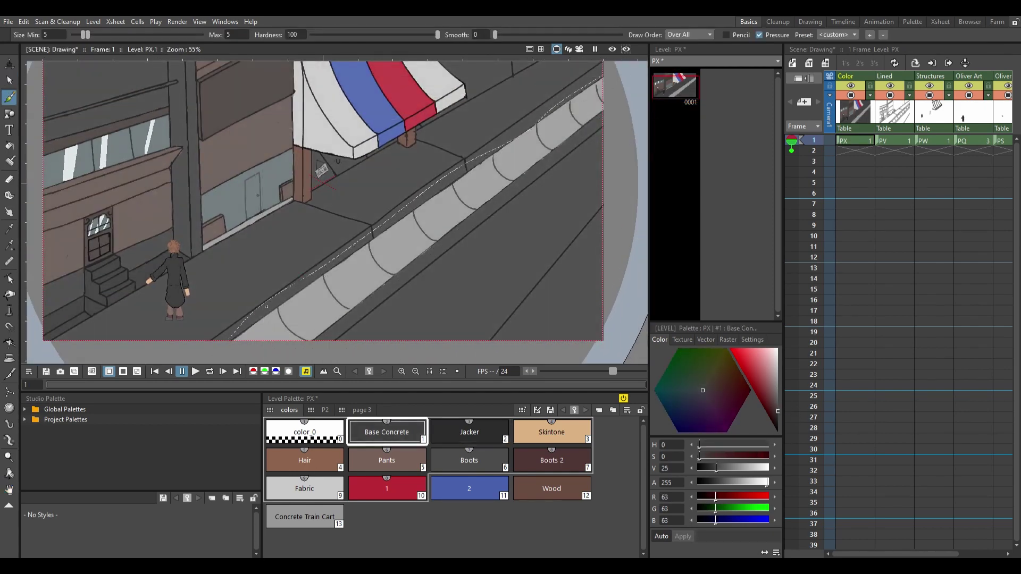
Step: Paint the road beyond the light concrete strip with the P2 page's dark style 1 at brush size 17.47
left_click(325, 410)
left_click(552, 431)
mouse_move(404, 298)
left_mouse_down()
mouse_move(520, 247)
mouse_move(551, 258)
left_mouse_up()
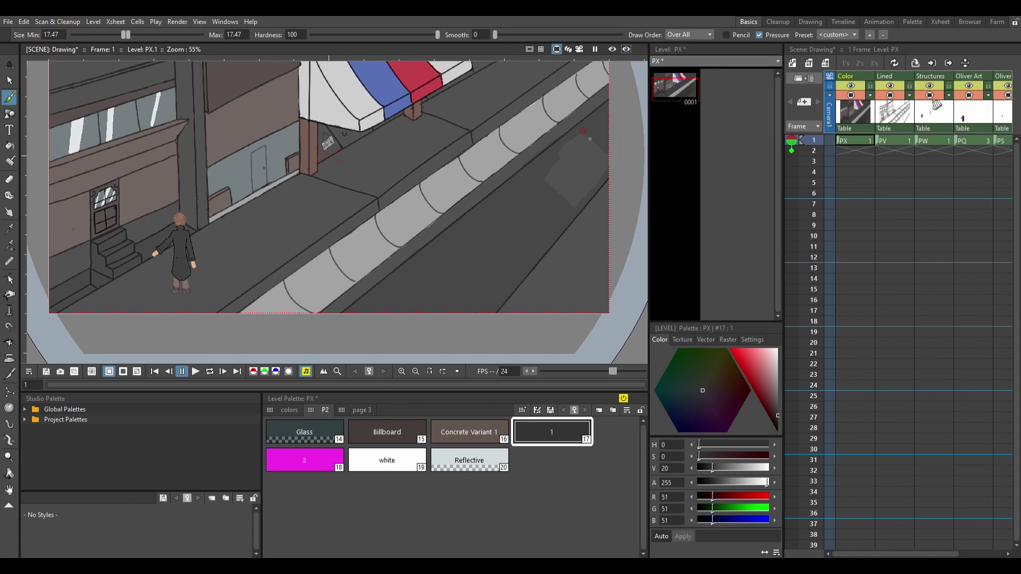
left_click_drag(406, 295, 377, 329)
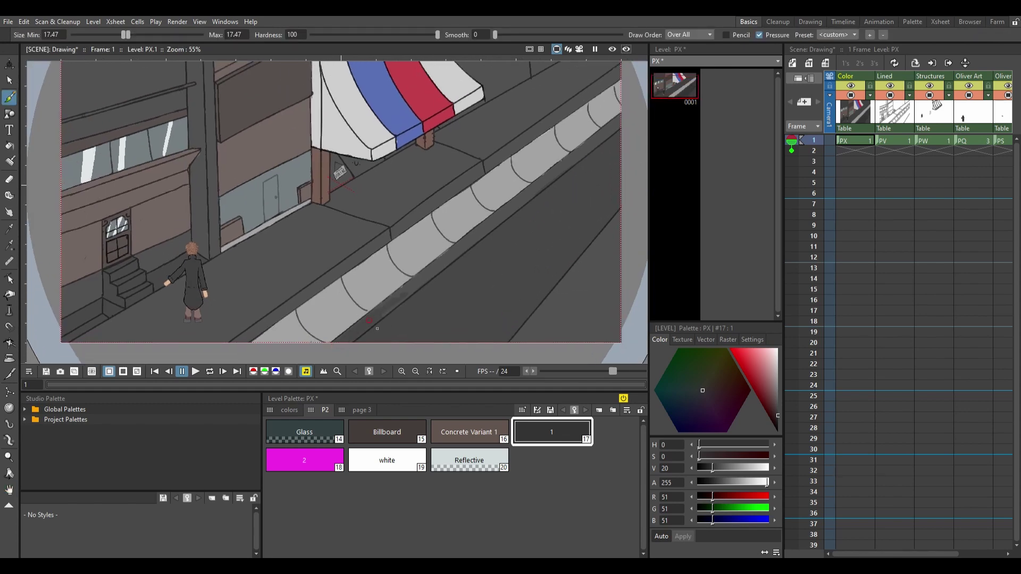
key("space")
scroll(463, 285, "down", 3)
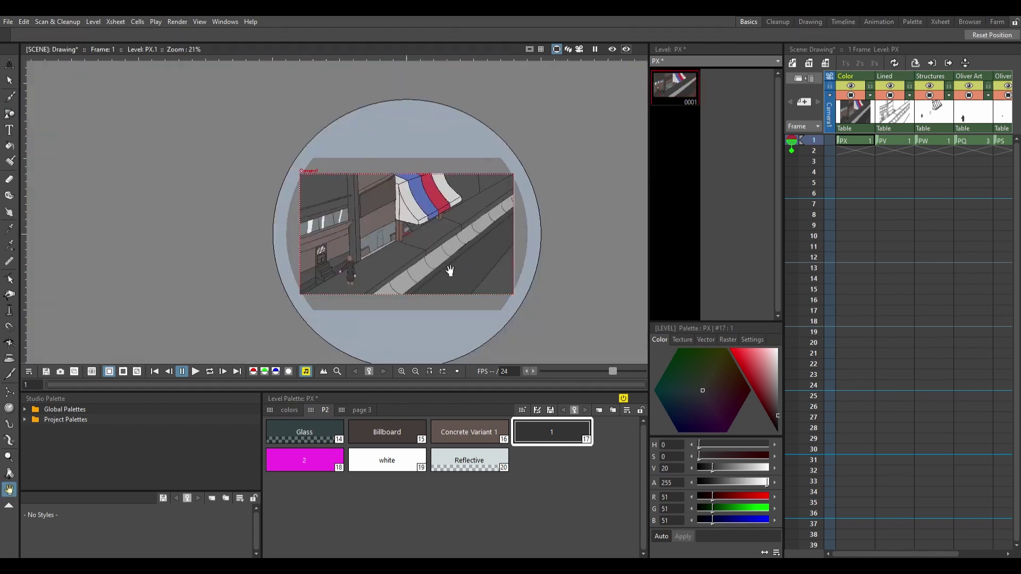
Step: Rotate the character's outstretched arm down beside the body on the character's art level and redraw its shoulder line
scroll(449, 271, "up", 2)
scroll(438, 259, "up", 10)
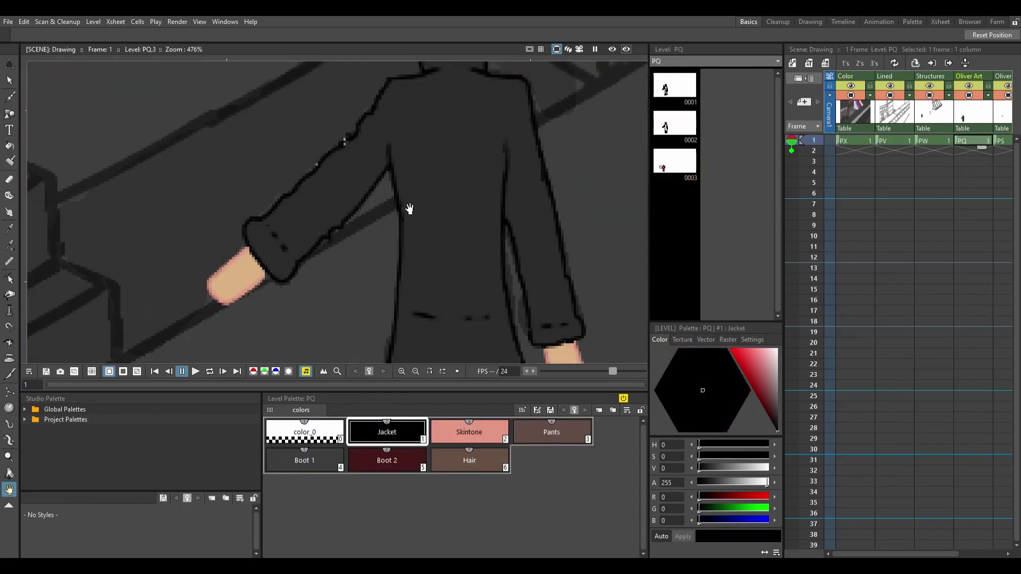
key("s")
left_click_drag(306, 72, 300, 80)
mouse_move(412, 340)
left_mouse_down()
mouse_move(460, 285)
mouse_move(473, 314)
left_mouse_up()
key("b")
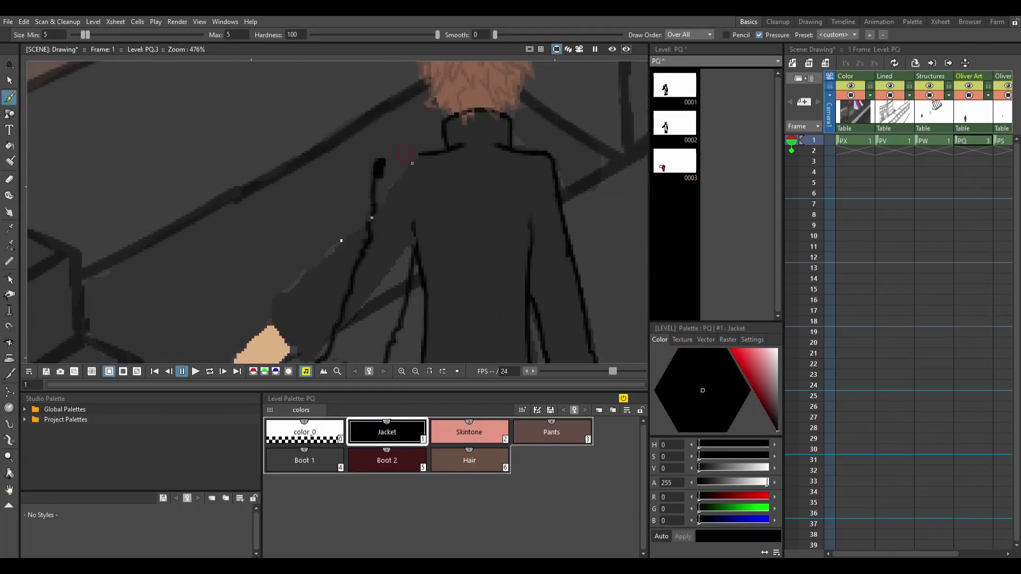
scroll(485, 196, "down", 5)
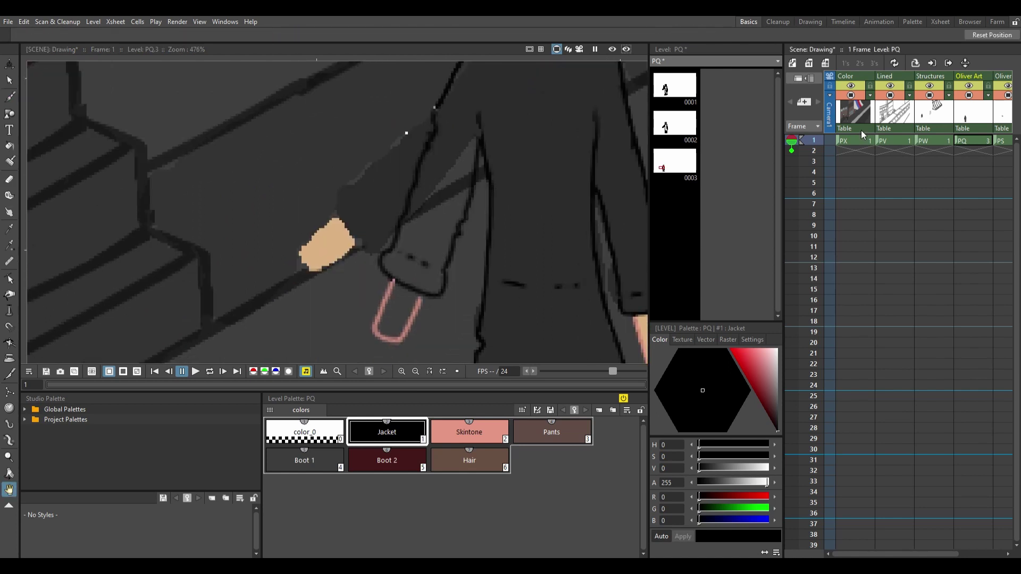
Step: Colour the lowered hand with Skintone on the Color level and cover the old arm and hand with style 1
left_click(409, 133, "alt")
left_click(552, 432)
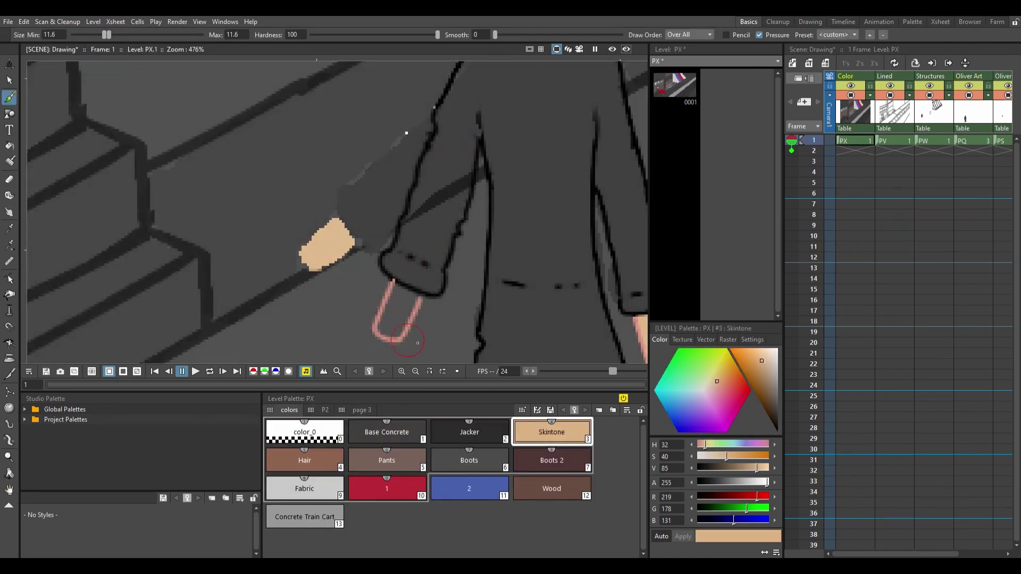
left_click(396, 313)
left_click_drag(463, 419, 460, 370)
key("b")
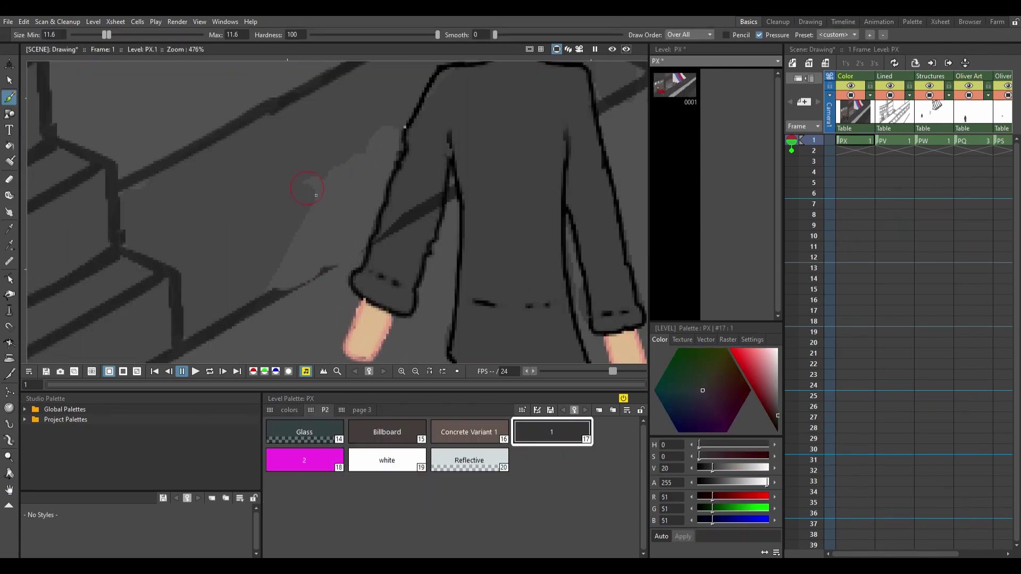
left_click(296, 258, "alt")
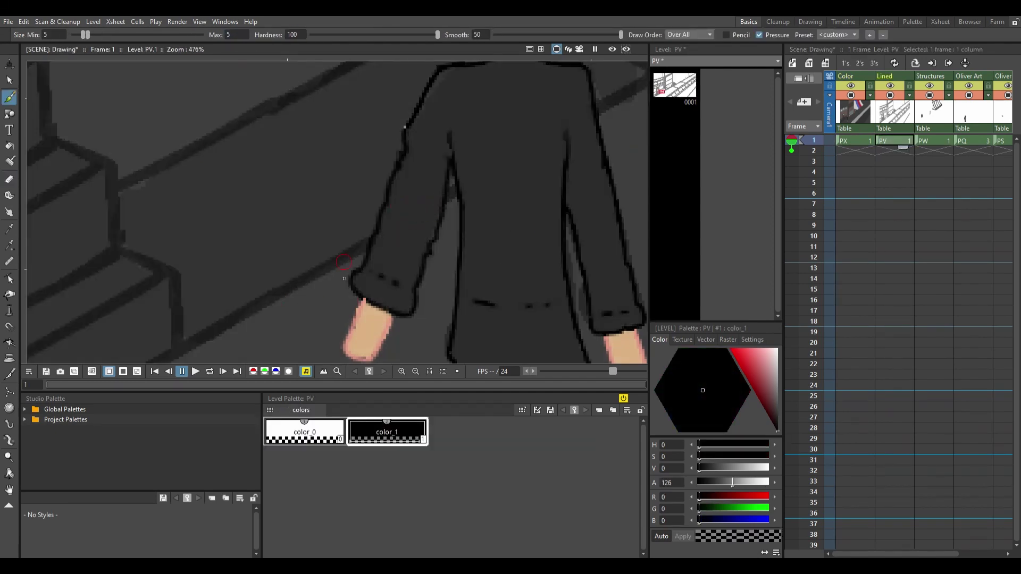
Step: Draw a thin vertical pipe with a rounded top and small collar marks on the pillar on the Lined level
scroll(344, 262, "down", 5)
scroll(476, 142, "up", 4)
key("s")
left_click_drag(180, 314, 80, 219)
left_click_drag(306, 217, 307, 192)
scroll(307, 191, "down", 5)
mouse_move(481, 224)
left_mouse_down()
mouse_move(492, 204)
mouse_move(512, 282)
left_mouse_up()
key("b")
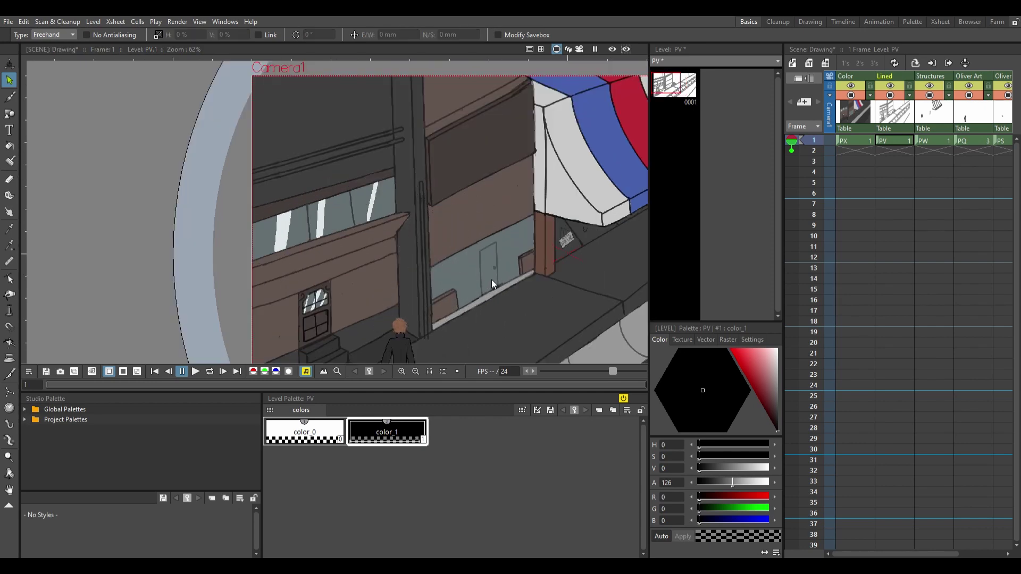
scroll(439, 343, "up", 12)
scroll(357, 271, "down", 5)
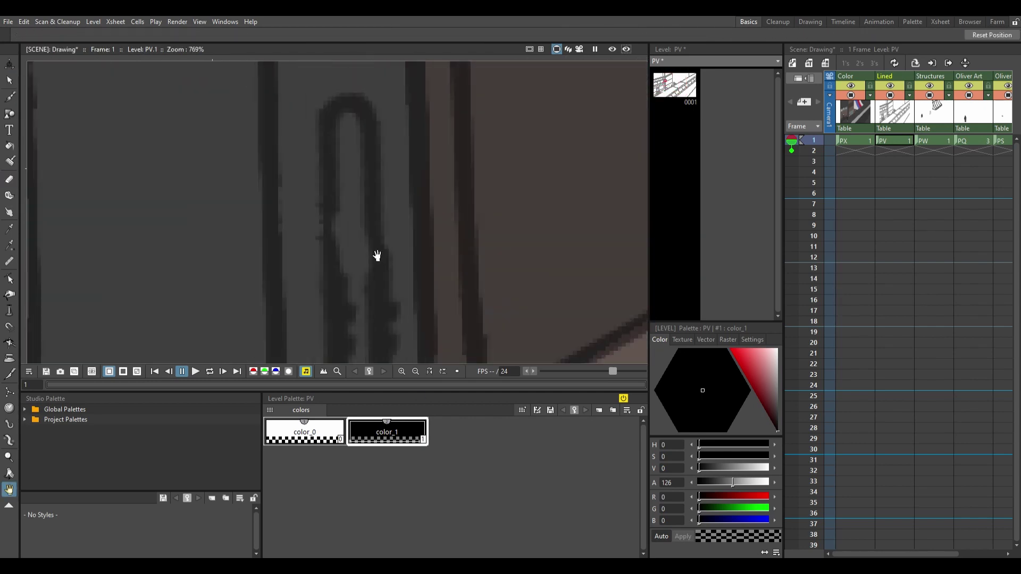
Step: Close the pillar pipe with a rounded lower end and draw a U-shaped base around it
scroll(392, 237, "up", 4)
left_click_drag(293, 238, 397, 249)
left_click_drag(382, 192, 400, 248)
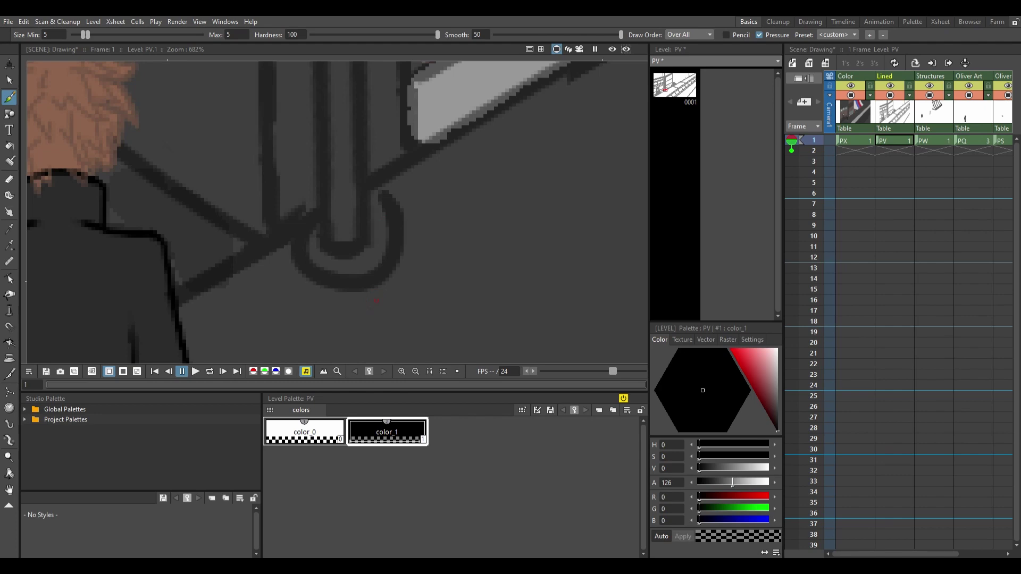
scroll(412, 234, "down", 12)
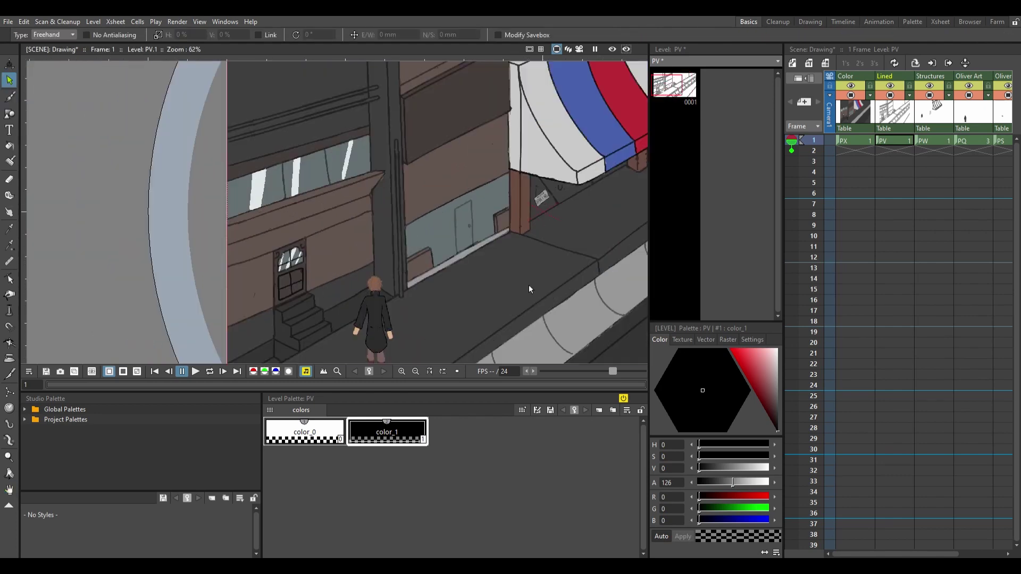
Step: Draw thin pipes with rounded ends along the lower wall on both sides of the entrance steps
key("s")
left_click_drag(453, 258, 558, 291)
scroll(478, 234, "down", 2)
left_click_drag(478, 234, 393, 253)
scroll(438, 256, "up", 4)
left_click_drag(465, 170, 545, 230)
scroll(271, 278, "up", 1)
key("b")
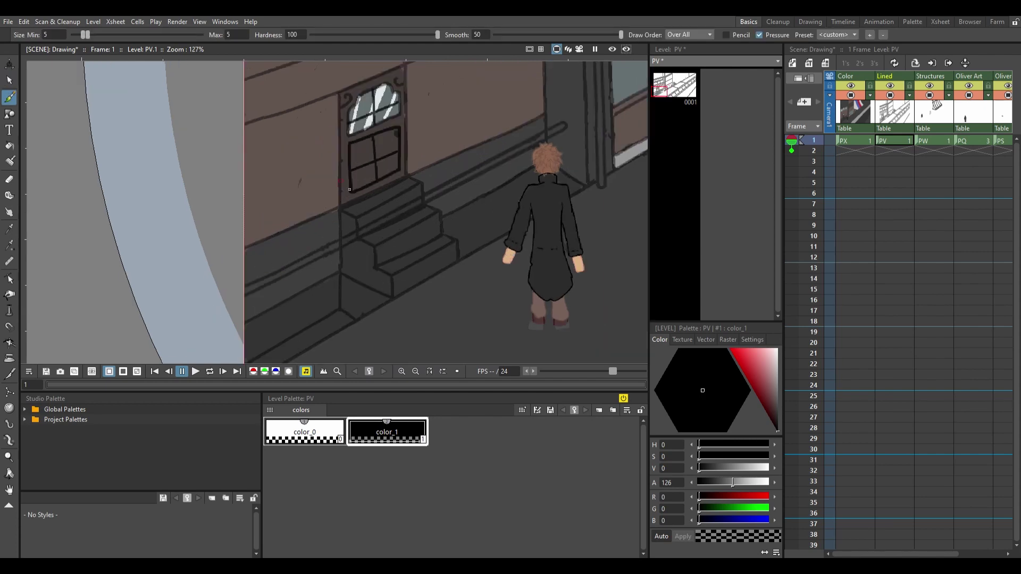
key("space")
scroll(285, 319, "up", 3)
scroll(448, 175, "up", 2)
scroll(344, 223, "up", 2)
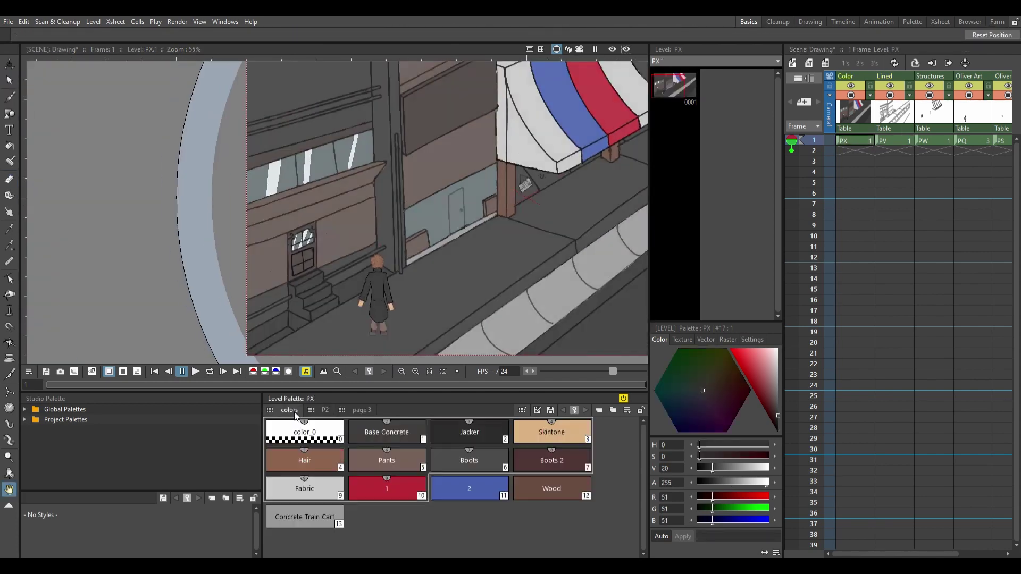
Step: Add a new style to the P2 page of the Color level's palette and name it Metal
double_click(552, 460)
type("Me")
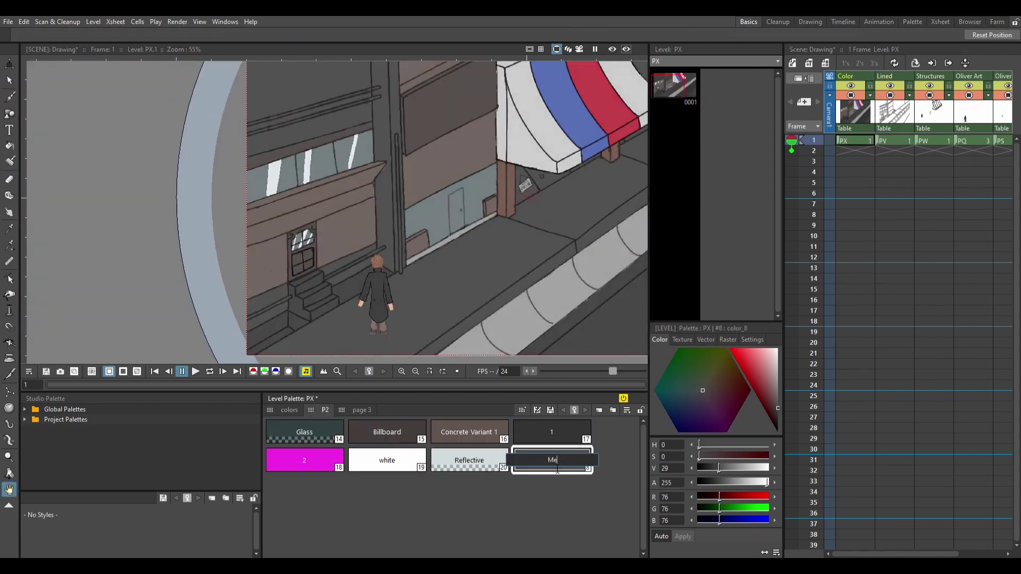
type("tal")
key("Return")
Step: Darken the Metal style to RGB 17, 17, 17 and paint the pipes beside the steps and on the pillar with it
scroll(266, 308, "up", 7)
key("b")
key("space")
scroll(536, 175, "down", 3)
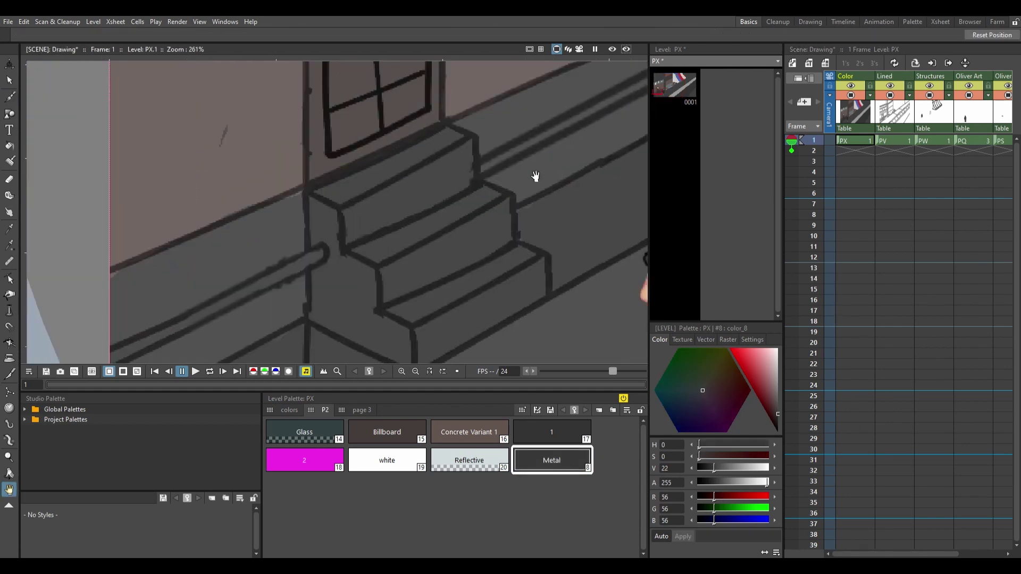
left_click_drag(367, 340, 401, 282)
scroll(365, 298, "down", 2)
scroll(365, 298, "up", 10)
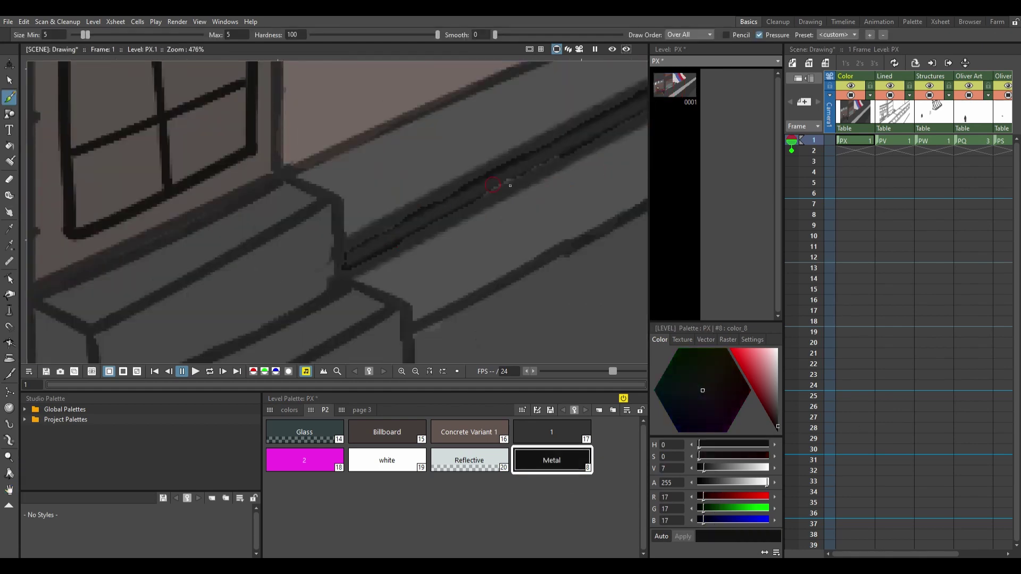
mouse_move(381, 249)
left_mouse_down()
mouse_move(407, 216)
mouse_move(399, 210)
mouse_move(414, 220)
left_mouse_up()
scroll(414, 220, "down", 8)
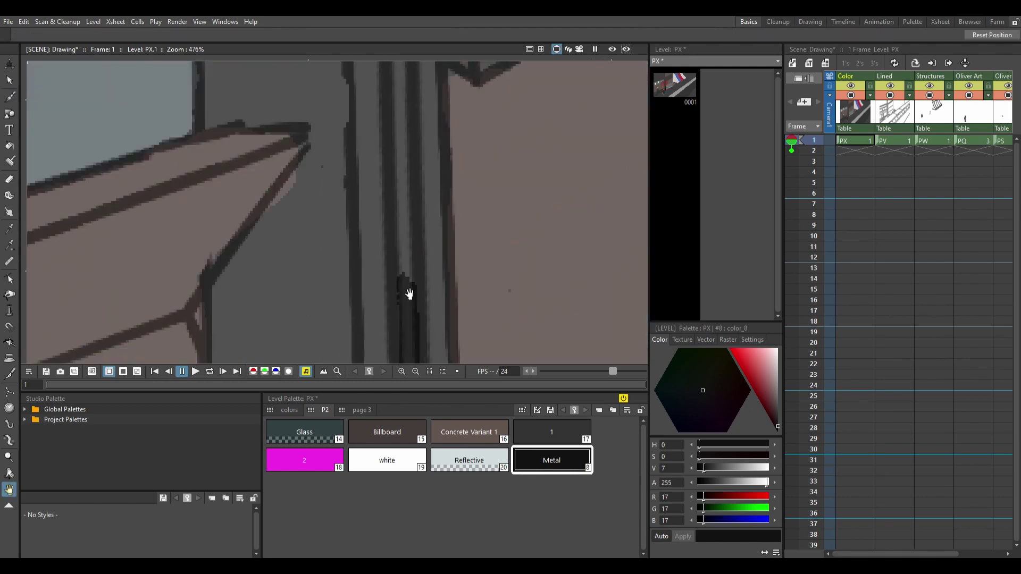
Step: Set the Metal style to a brownish grey of RGB 86, 75, 71 and paint the two pipes above the windows
key("space")
scroll(405, 208, "up", 2)
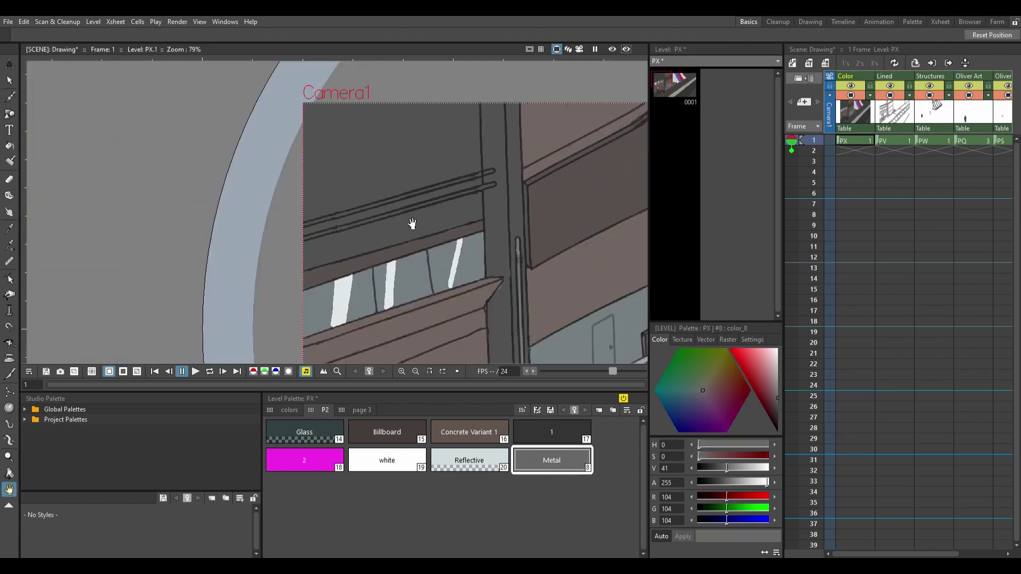
left_click_drag(412, 221, 372, 266)
left_click(369, 278)
left_click_drag(223, 233, 422, 181)
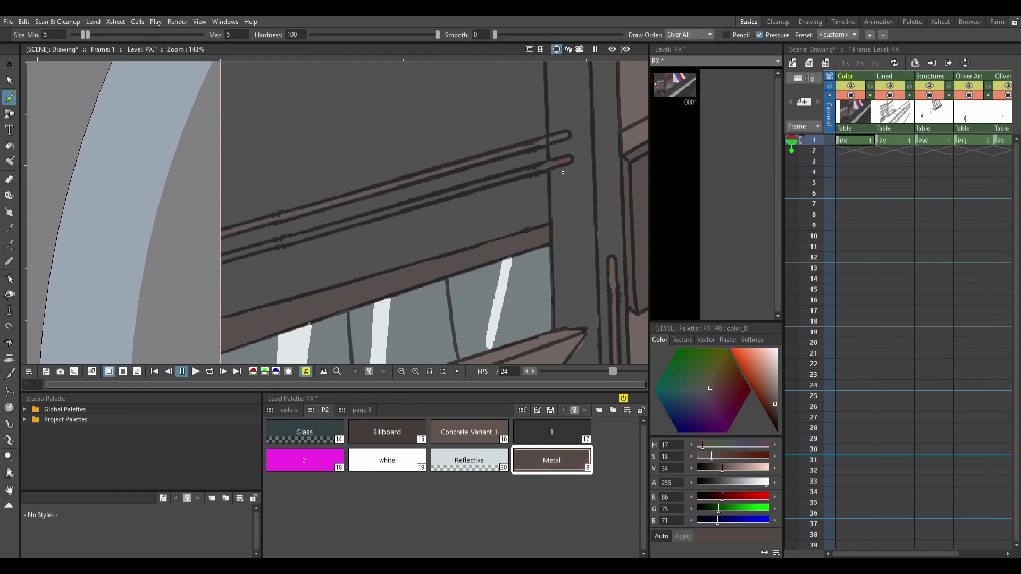
Step: Draw two slanted lines across the upper wall above the pipes on the Lined level to form a band
key("s")
scroll(476, 211, "down", 5)
scroll(393, 152, "up", 4)
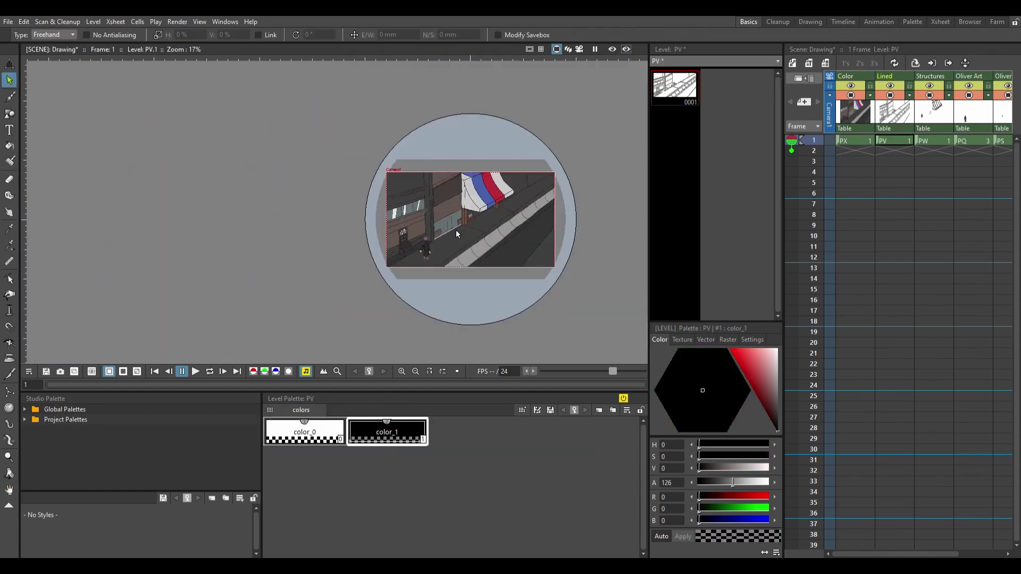
scroll(446, 253, "down", 5)
key("space")
scroll(444, 279, "down", 2)
scroll(383, 202, "up", 5)
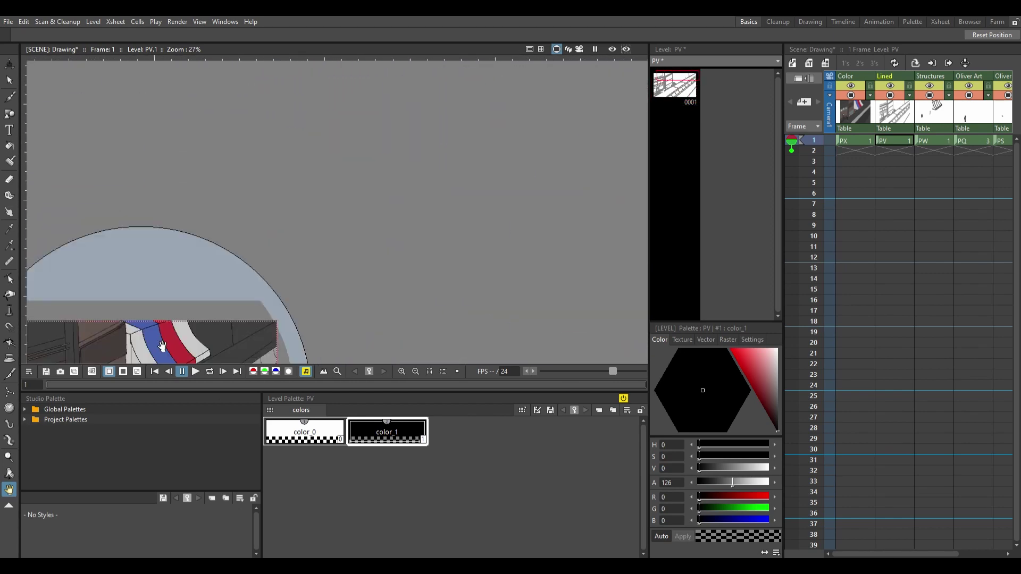
scroll(384, 202, "up", 3)
key("b")
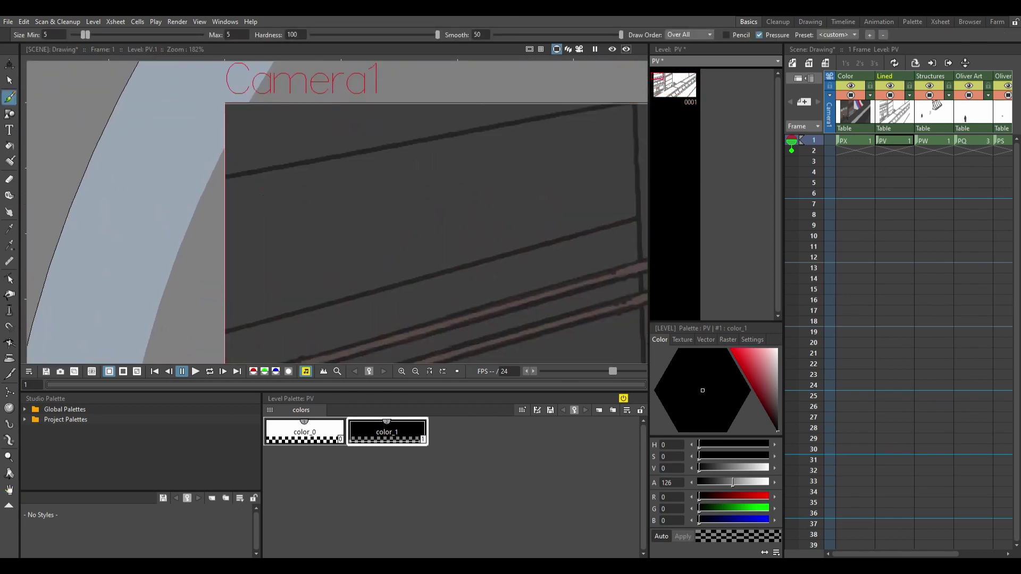
scroll(261, 188, "down", 2)
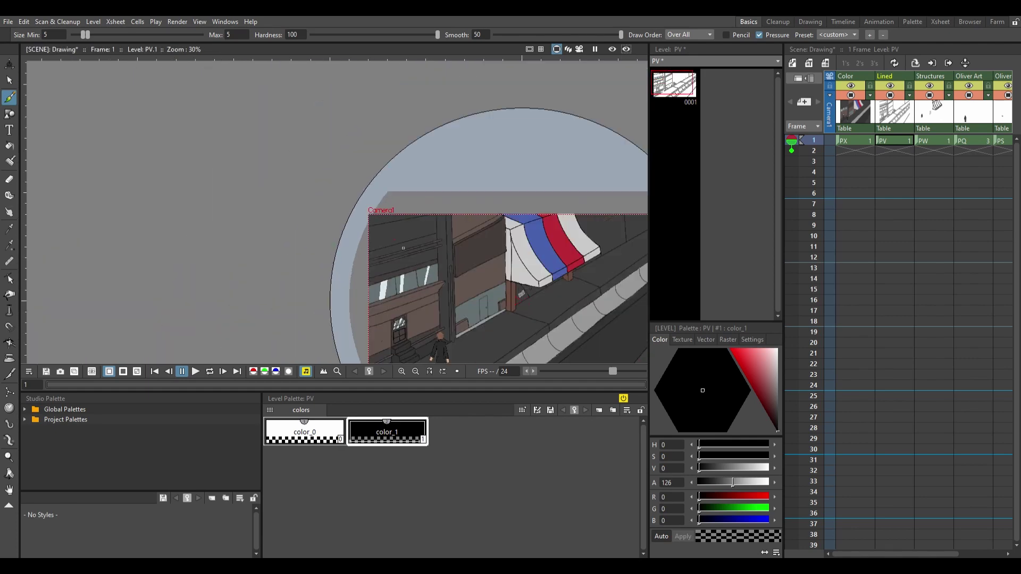
Step: Draw a circle with four block teeth on the upper wall band and combine it with a rotated copy into a clean gear outline
scroll(342, 255, "up", 3)
mouse_move(239, 177)
left_mouse_down()
mouse_move(213, 228)
mouse_move(244, 157)
mouse_move(289, 294)
mouse_move(257, 293)
mouse_move(388, 221)
mouse_move(288, 292)
left_mouse_up()
key("s")
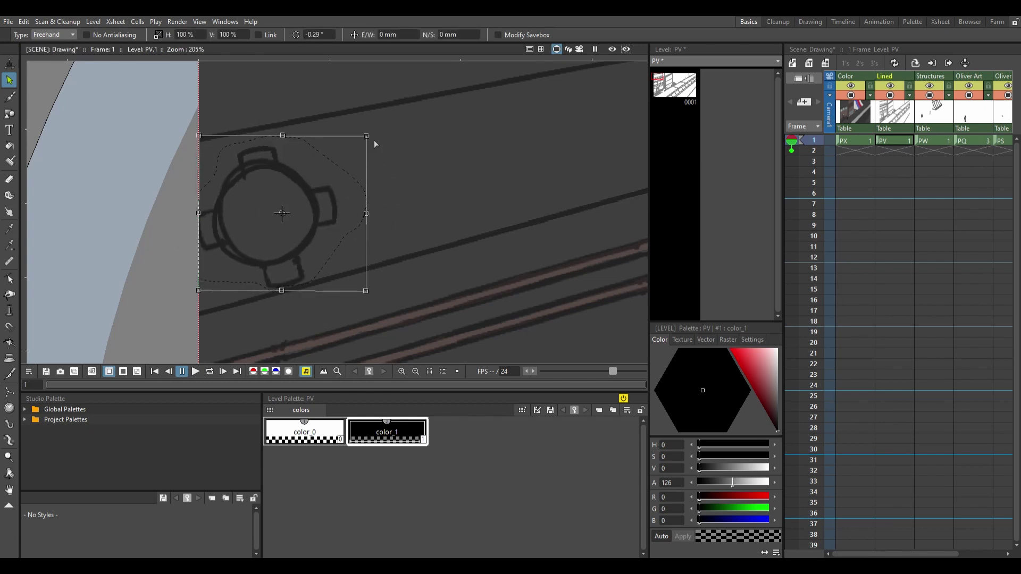
key("ctrl+c")
key("ctrl+v")
left_click_drag(375, 145, 303, 101)
key("a")
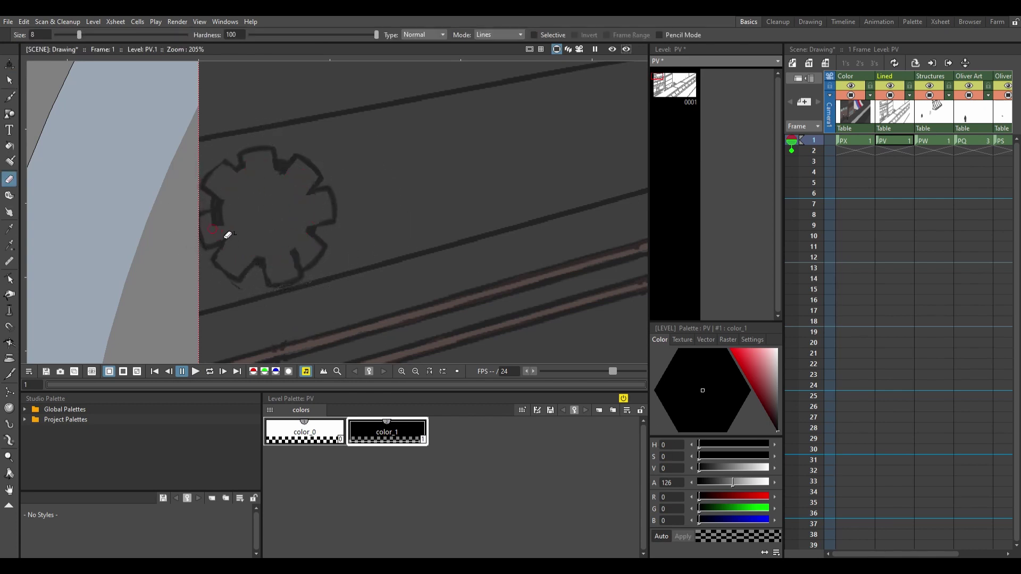
Step: Add a small hub ring in the centre of the gear
key("s")
key("ctrl+v")
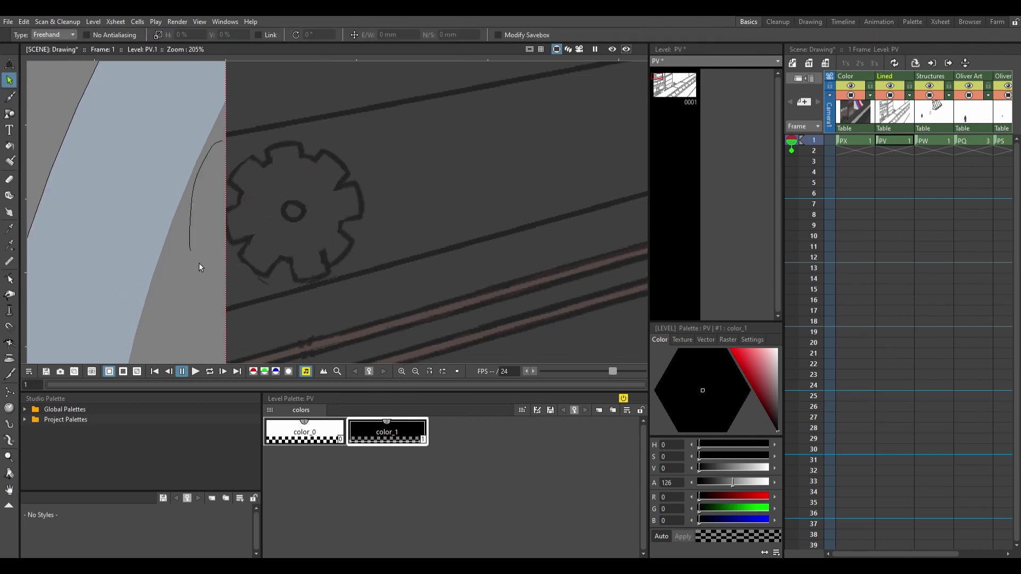
left_click_drag(388, 146, 342, 188)
Step: Try adding an inner ring and radiating spokes to the gear at brush size 3
key("b")
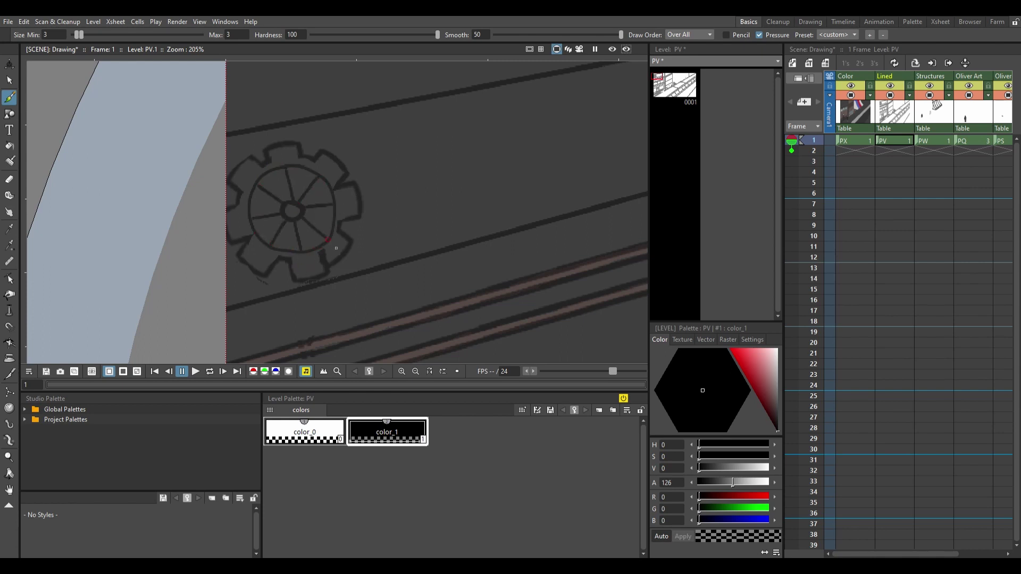
key("e")
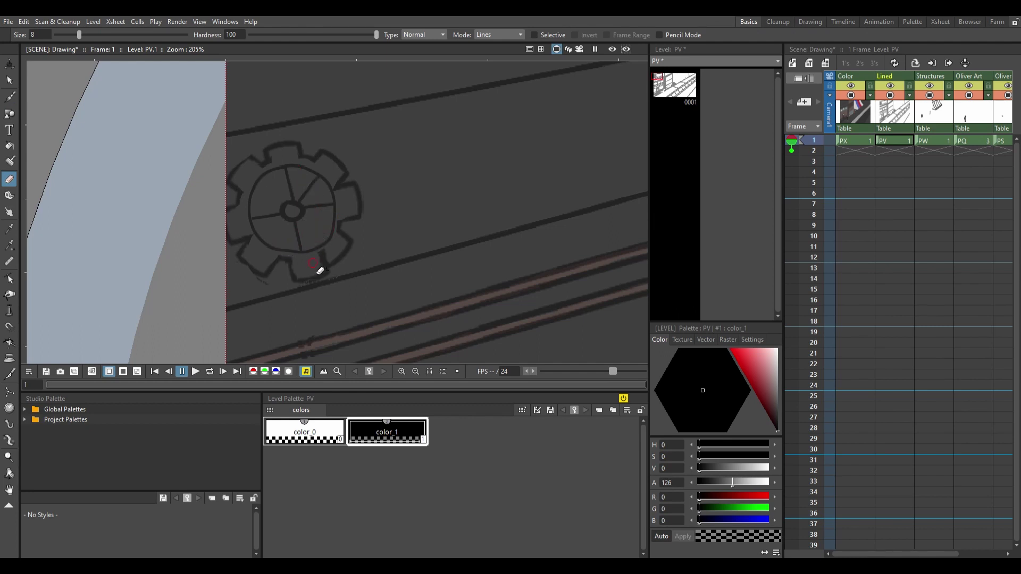
key("s")
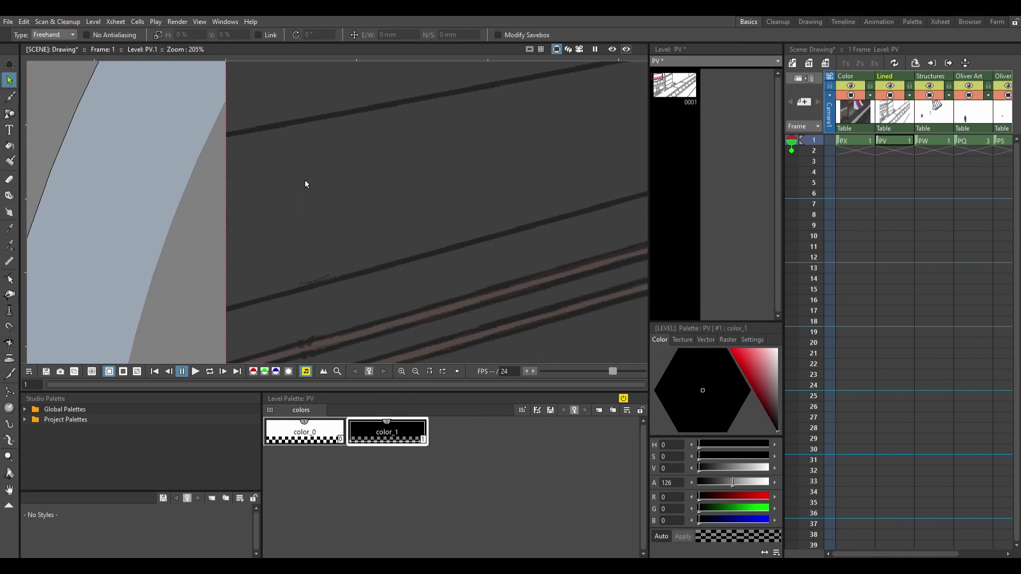
Step: Arrange large, medium and small copies of the gear along the upper wall band and paint the band dark around them
left_click_drag(340, 133, 382, 208)
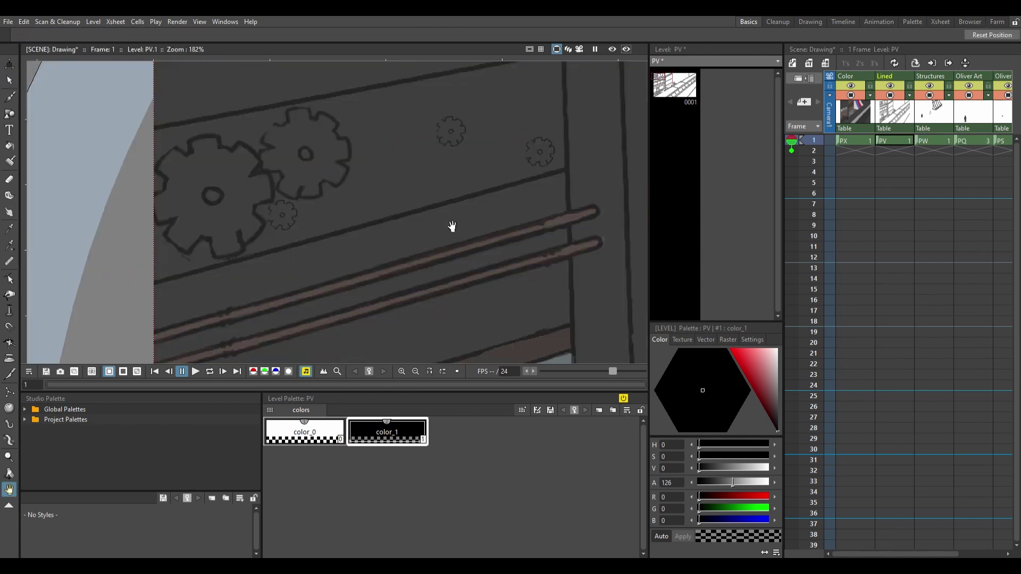
left_click(282, 177)
key("b")
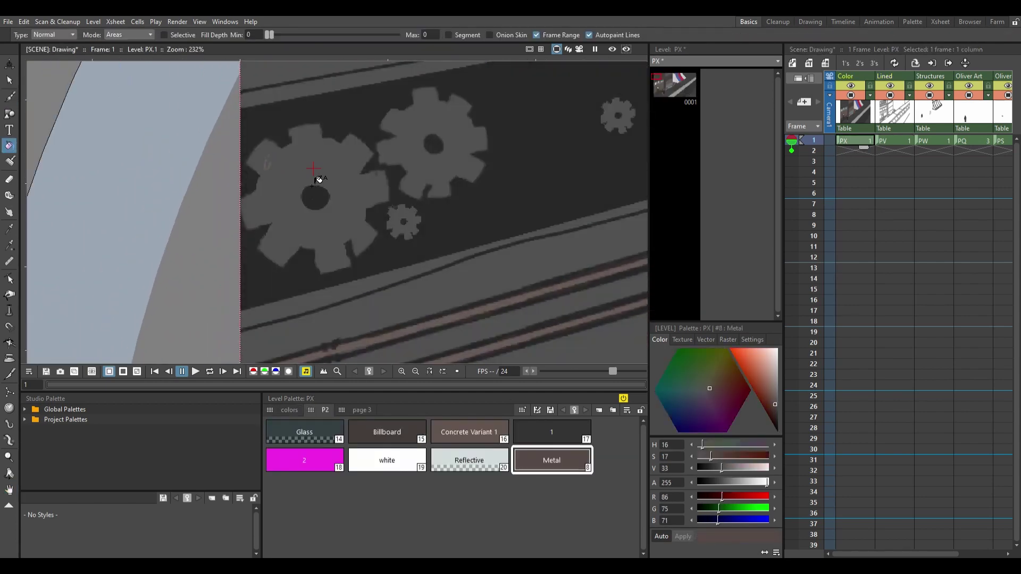
Step: Recolour the gears on the upper wall band with the Metal style and paint the band behind them dark brown
mouse_move(375, 170)
left_mouse_down()
mouse_move(395, 209)
mouse_move(373, 225)
mouse_move(370, 260)
left_mouse_up()
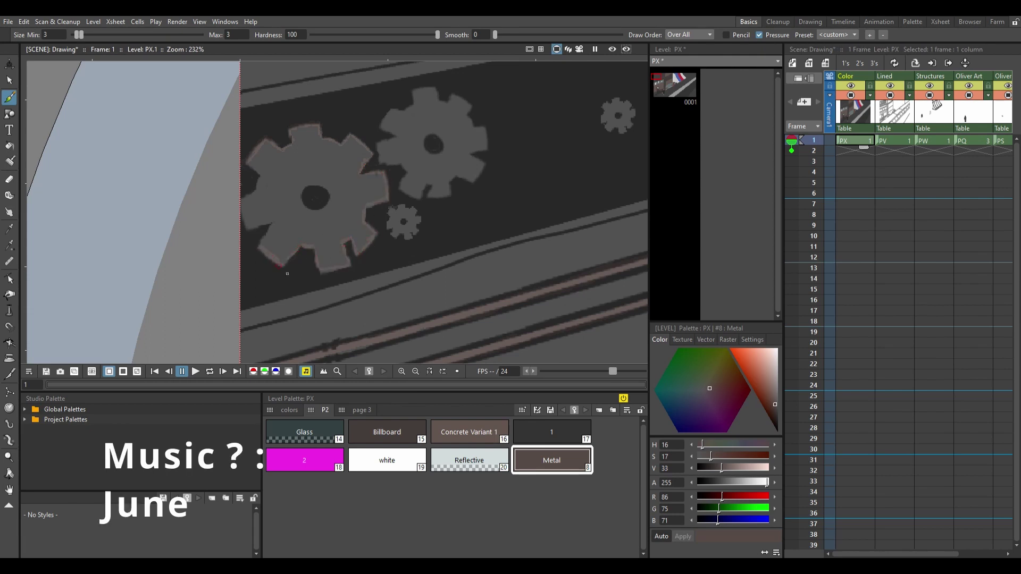
mouse_move(317, 182)
left_mouse_down()
mouse_move(306, 208)
mouse_move(274, 162)
mouse_move(301, 139)
mouse_move(311, 170)
mouse_move(304, 240)
left_mouse_up()
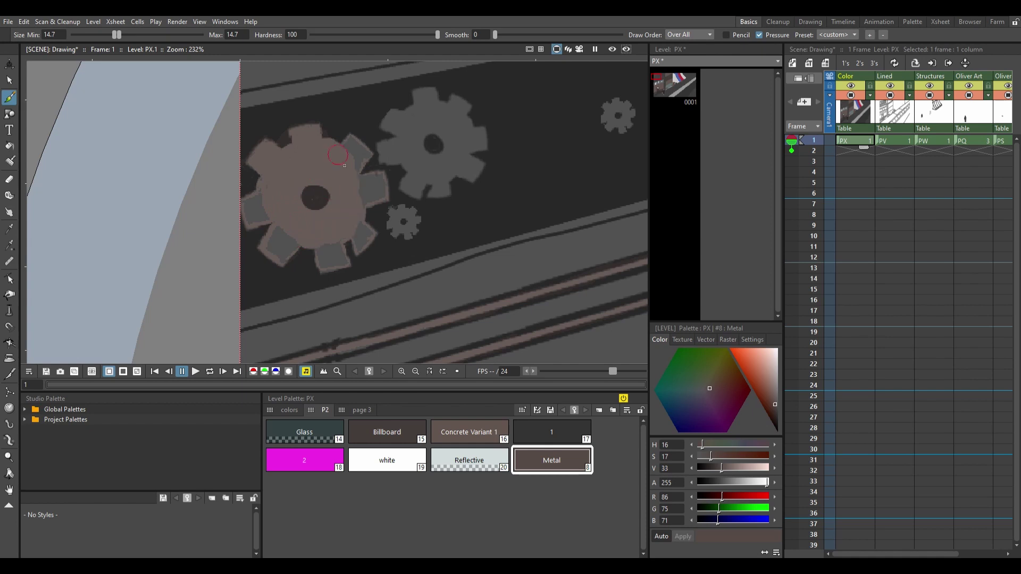
left_click_drag(409, 221, 433, 141)
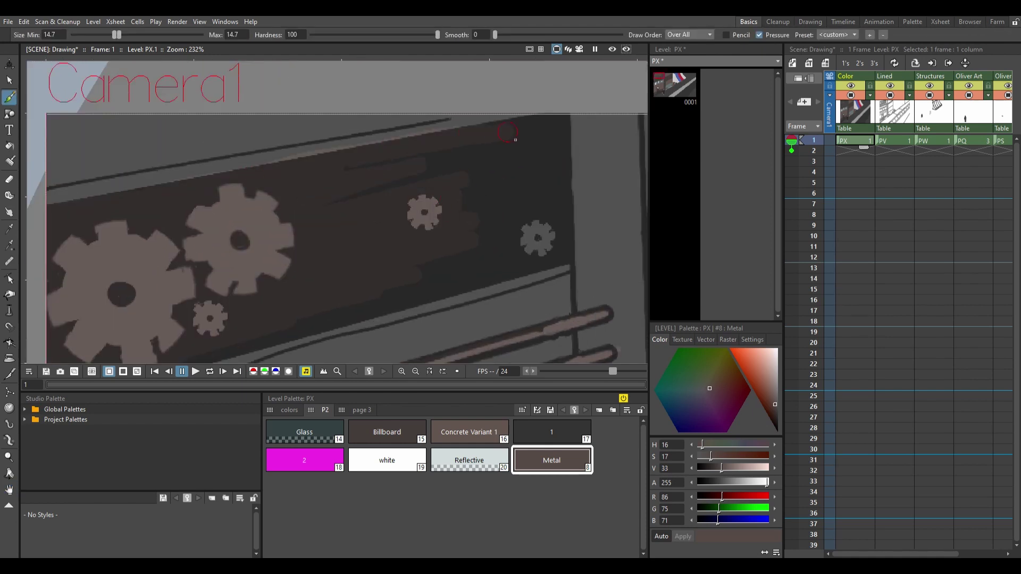
left_click_drag(562, 242, 609, 200)
Step: Touch up the upper edge of the gear band with the Base Concrete style
left_click(289, 410)
left_click(386, 432)
key("space")
left_click_drag(497, 80, 380, 166)
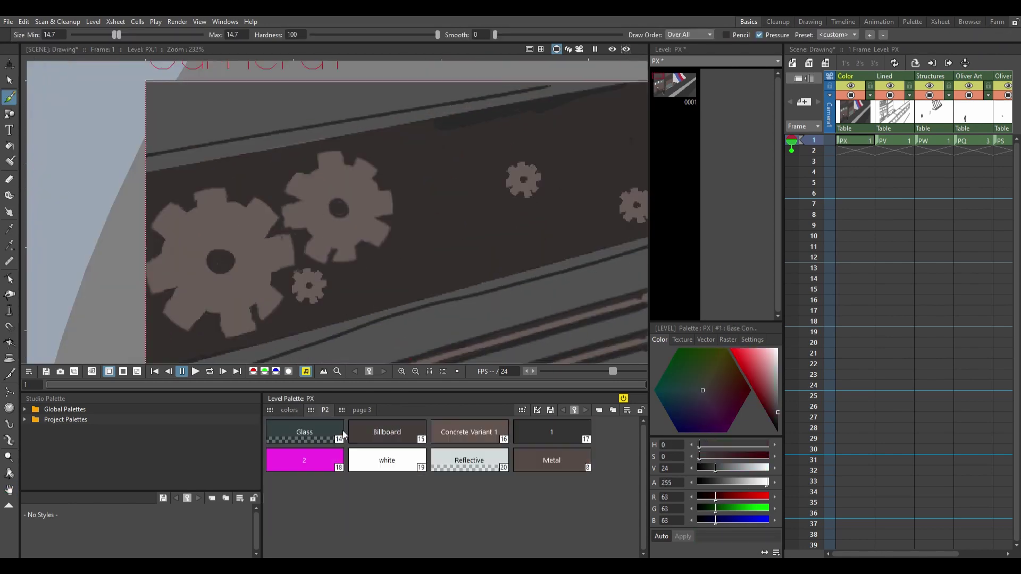
left_click(289, 410)
left_click(387, 431)
left_click_drag(429, 392, 387, 211)
scroll(423, 183, "down", 5)
scroll(422, 182, "down", 2)
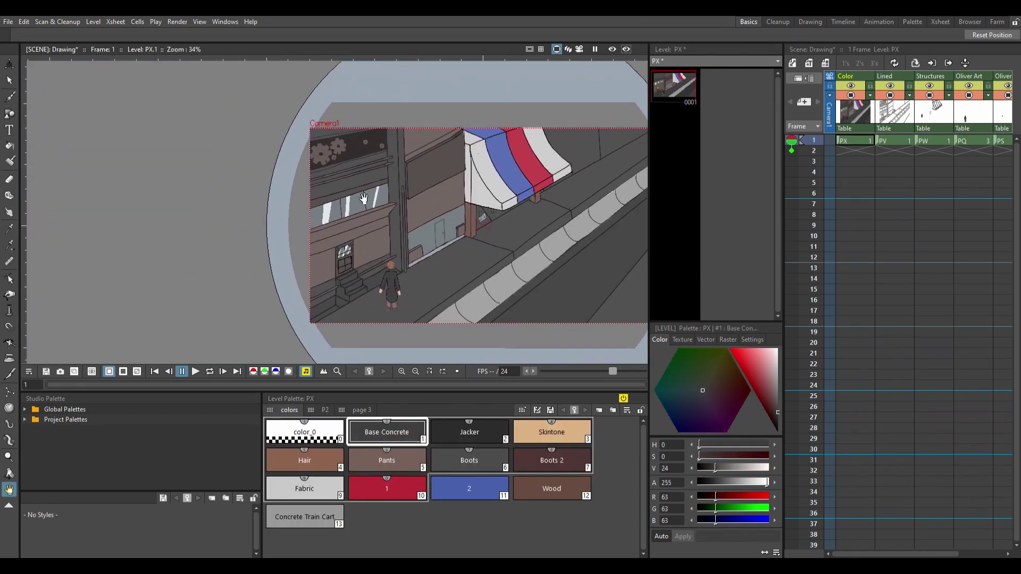
scroll(335, 159, "up", 5)
key("s")
mouse_move(342, 145)
left_mouse_down()
mouse_move(292, 243)
mouse_move(352, 195)
left_mouse_up()
key("ctrl+z")
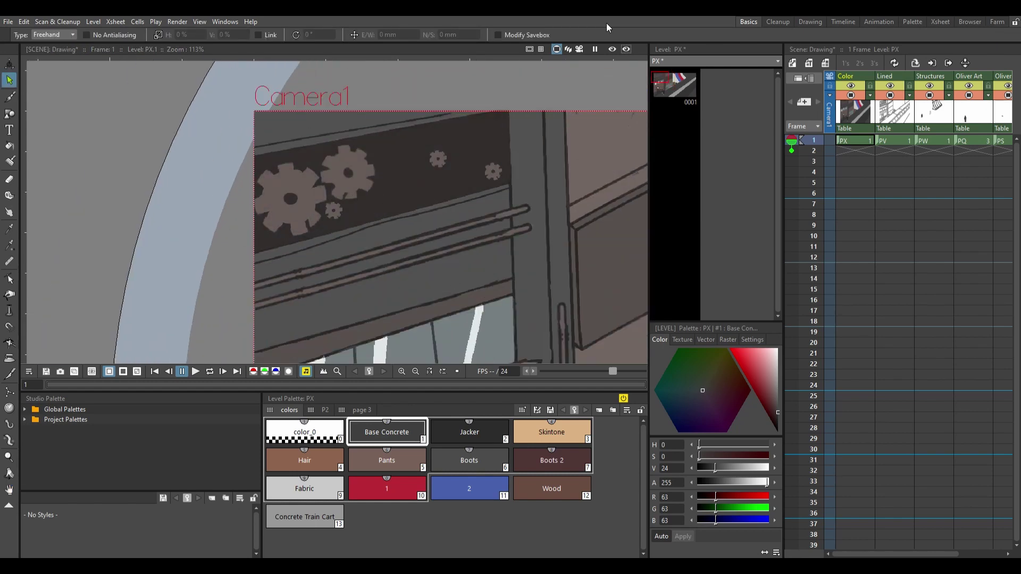
Step: Start a new drawing in an empty column next to Color and brush a soft shadow stroke below the billboard panel
scroll(388, 128, "up", 3)
key("space")
scroll(357, 235, "down", 10)
scroll(358, 236, "up", 3)
left_click(893, 141)
key("b")
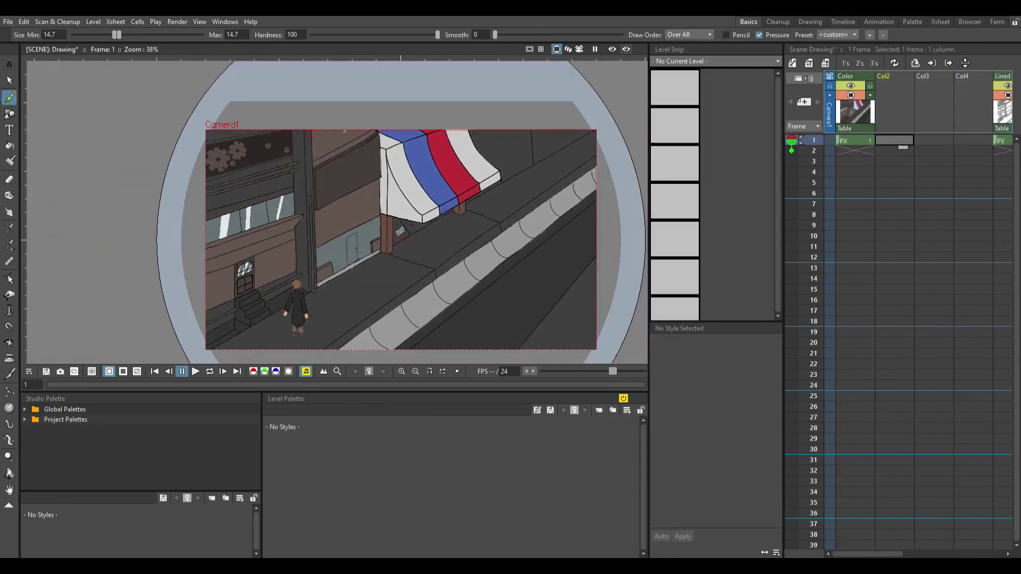
scroll(351, 207, "up", 5)
left_click_drag(482, 107, 219, 251)
Step: Extend the panel's shadow and set the shadow style to dark maroon, RGB 43, 20, 24, with alpha 74
mouse_move(690, 408)
left_mouse_down()
mouse_move(755, 393)
mouse_move(773, 410)
left_mouse_up()
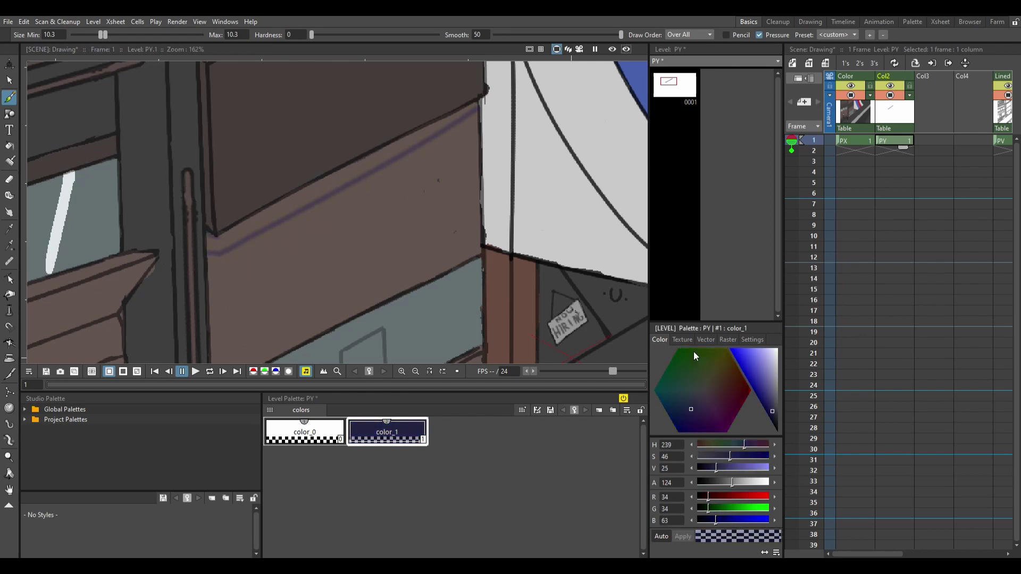
left_click_drag(732, 482, 718, 482)
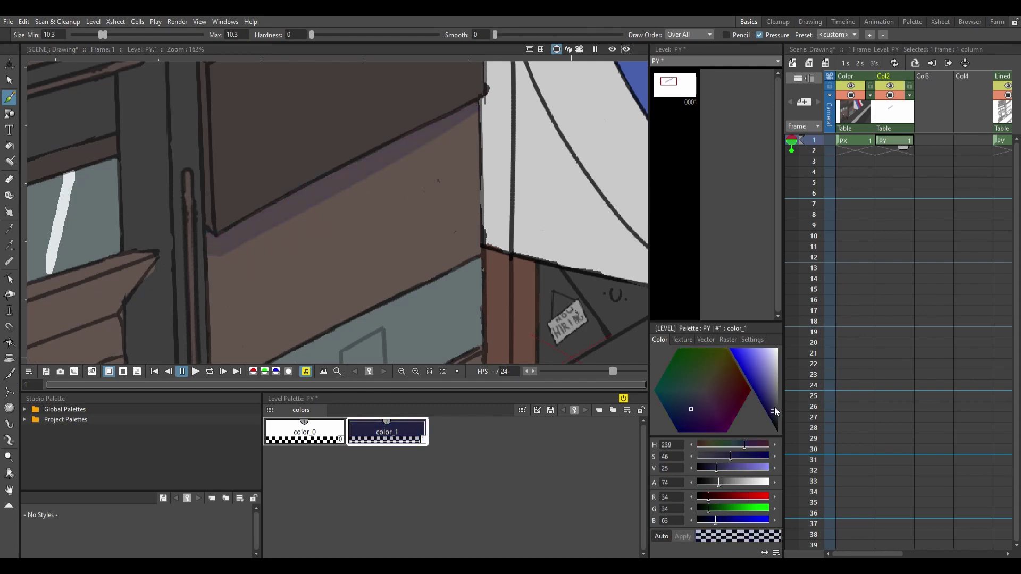
left_click(771, 418)
key("space")
left_click_drag(372, 186, 479, 223)
mouse_move(372, 229)
left_mouse_down()
mouse_move(526, 266)
mouse_move(433, 149)
mouse_move(340, 159)
left_mouse_up()
left_click_drag(316, 139, 298, 285)
left_click(725, 394)
Step: Paint a soft shadow along the upper edge of the teal shopfront, beneath the brown wall
mouse_move(308, 319)
left_mouse_down()
mouse_move(298, 116)
mouse_move(256, 170)
left_mouse_up()
left_click_drag(531, 118, 286, 251)
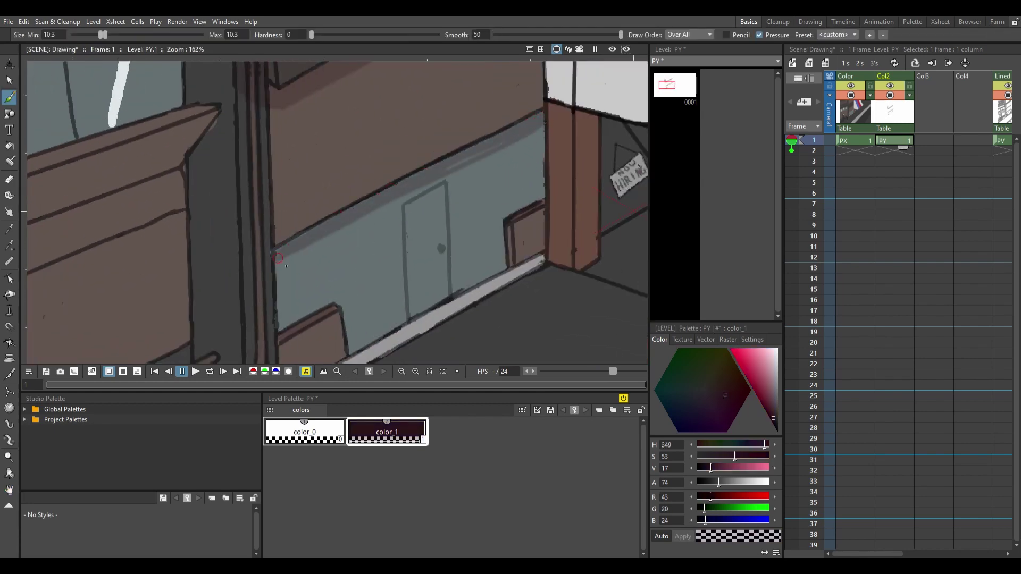
mouse_move(530, 140)
left_mouse_down()
mouse_move(428, 221)
mouse_move(615, 115)
left_mouse_up()
Step: Shade the front stairs, the wall beside them and the recessed ground on both sides of the steps
left_click_drag(222, 290, 270, 274)
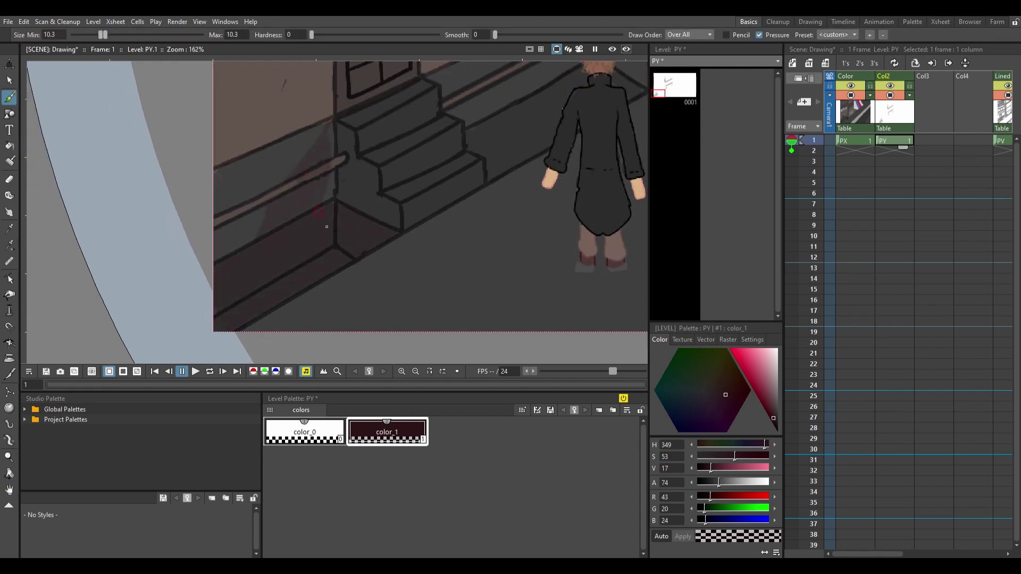
left_click_drag(364, 225, 344, 206)
left_click_drag(323, 118, 357, 212)
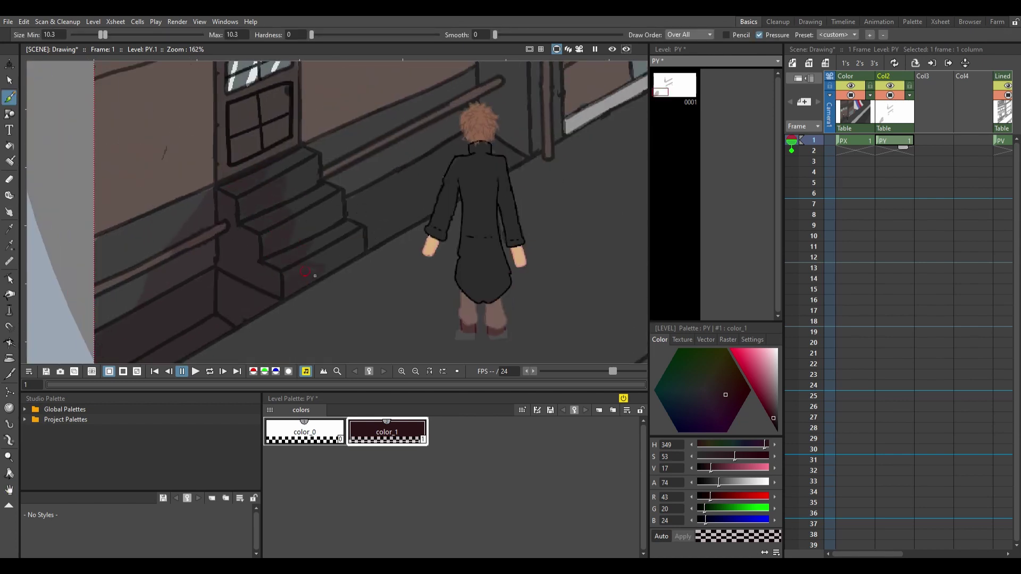
left_click_drag(305, 272, 294, 303)
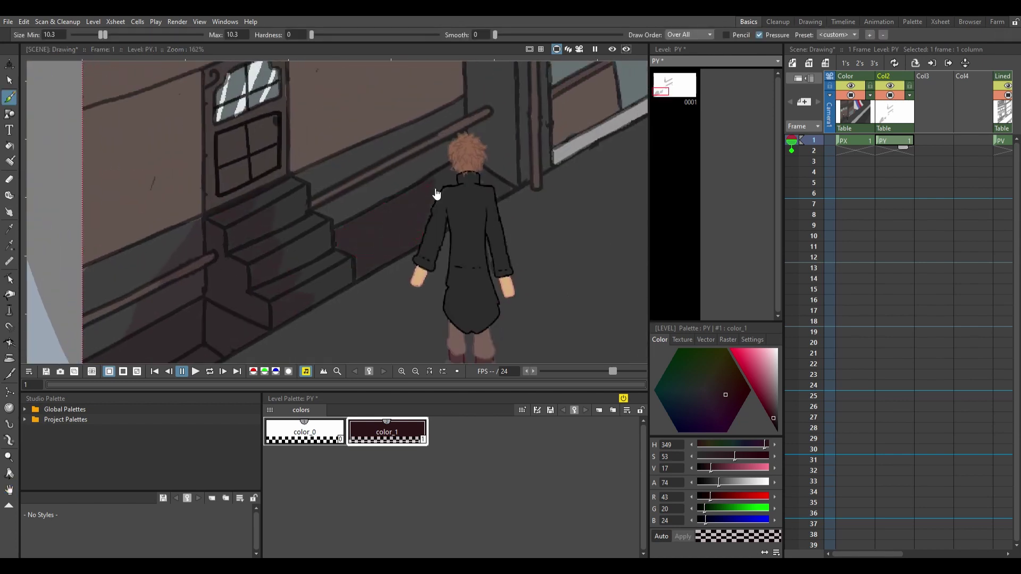
left_click_drag(459, 208, 476, 213)
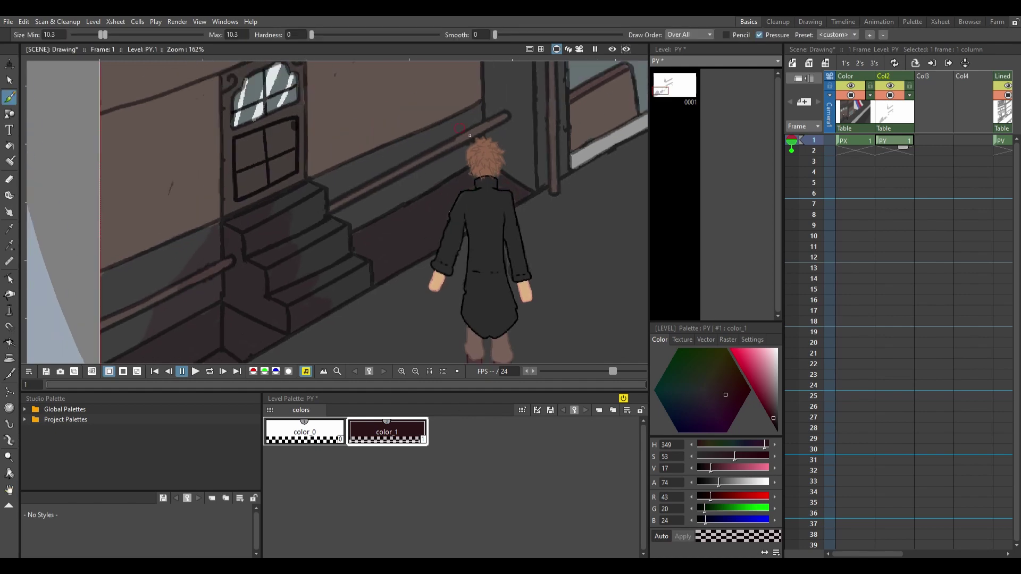
Step: Shade the grey corner column and vertical pipe between the two buildings down to street level
scroll(428, 168, "up", 5)
left_click_drag(464, 119, 446, 212)
scroll(465, 200, "down", 2)
scroll(446, 211, "down", 3)
left_click_drag(426, 131, 440, 226)
mouse_move(426, 134)
left_mouse_down()
mouse_move(443, 207)
mouse_move(428, 251)
mouse_move(447, 289)
left_mouse_up()
scroll(460, 182, "up", 3)
scroll(460, 183, "up", 2)
scroll(440, 159, "down", 2)
scroll(440, 160, "down", 2)
left_click_drag(409, 232, 430, 264)
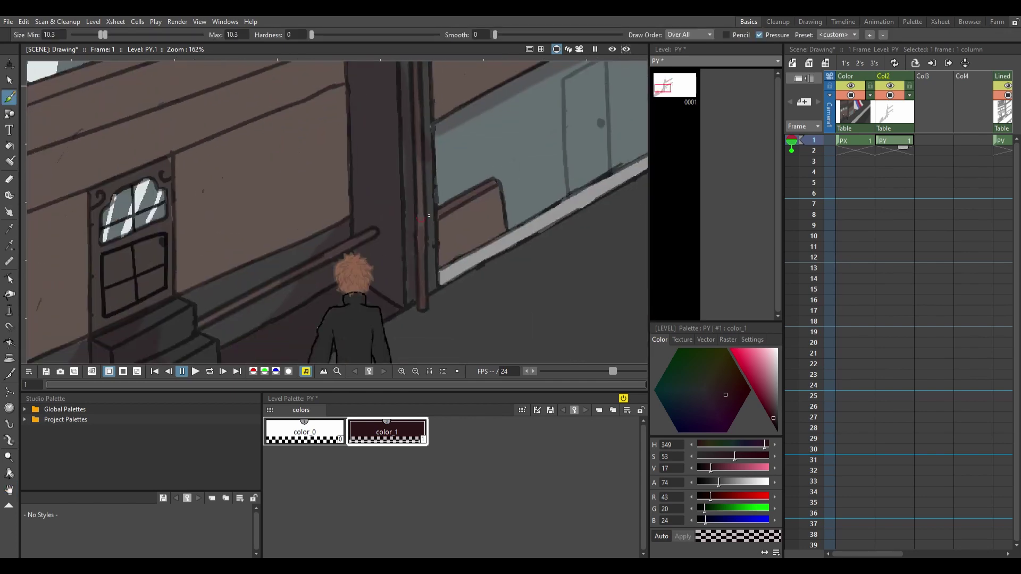
Step: Paint shadow over the gear band and the piped wall below it with a size 17.64 brush at hardness 100
scroll(418, 264, "up", 5)
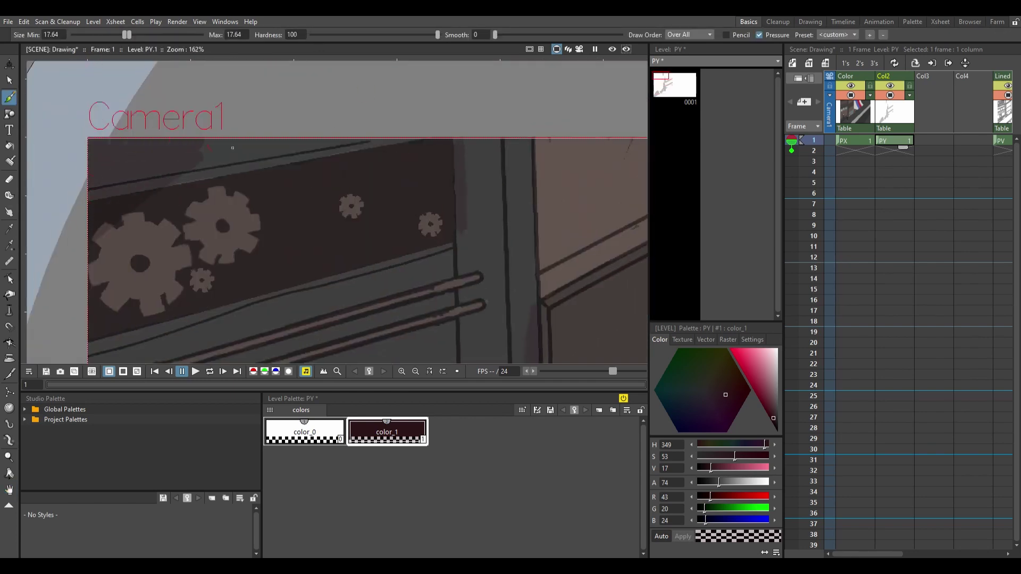
scroll(414, 102, "down", 1)
left_click_drag(293, 279, 143, 353)
scroll(223, 223, "down", 5)
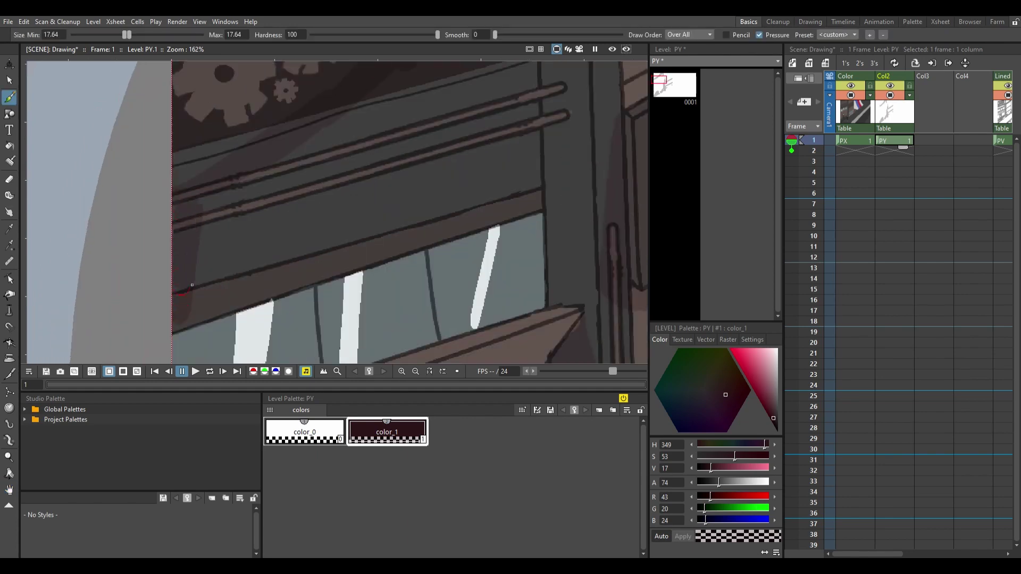
left_click_drag(266, 287, 175, 335)
scroll(247, 174, "down", 2)
scroll(247, 174, "down", 2)
Step: Paint a curved shadow across the upper end of the window strip near the column
left_click_drag(468, 104, 571, 162)
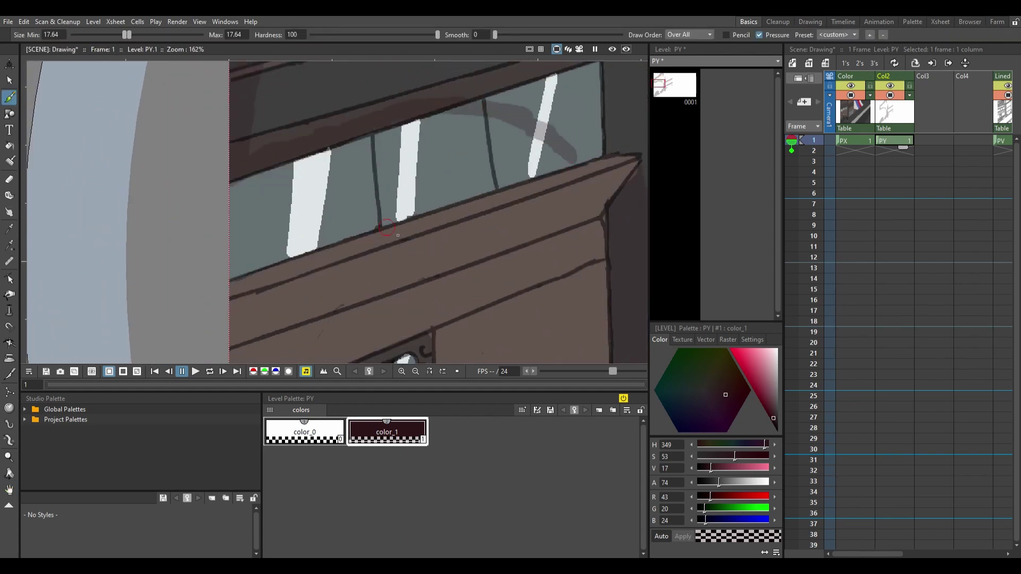
scroll(459, 155, "up", 2)
left_click_drag(585, 176, 518, 115)
scroll(372, 170, "up", 2)
left_click_drag(276, 208, 479, 106)
Step: Fill in the shadow over the wall beside the horizontal pipes and along the corner column
scroll(425, 159, "up", 2)
mouse_move(361, 175)
left_mouse_down()
mouse_move(484, 160)
mouse_move(548, 170)
mouse_move(513, 271)
mouse_move(518, 335)
left_mouse_up()
scroll(532, 170, "up", 3)
scroll(513, 271, "down", 3)
left_click_drag(526, 159, 531, 271)
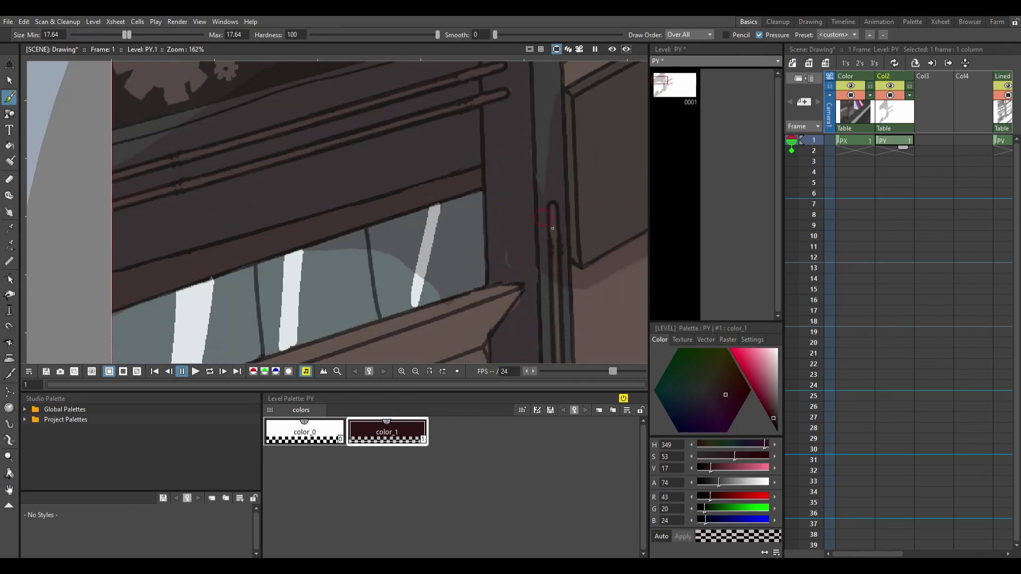
Step: Shade the corner end of the brown ledge below the window strip, reducing the brush size to 8.18
scroll(531, 224, "down", 3)
left_click_drag(523, 157, 447, 196)
left_click_drag(419, 202, 476, 217)
left_click_drag(126, 35, 119, 36)
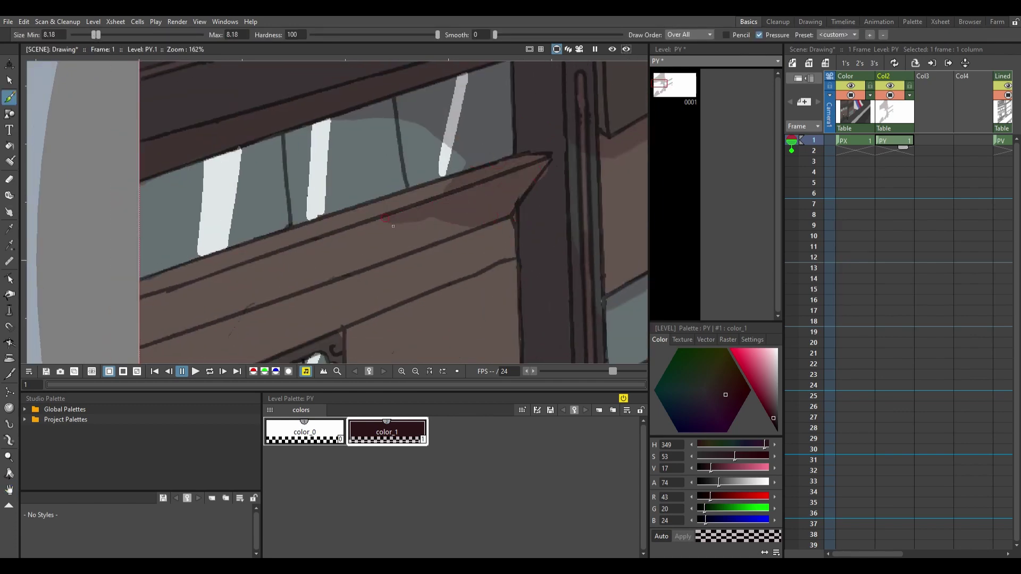
key("space")
left_click_drag(465, 176, 514, 32)
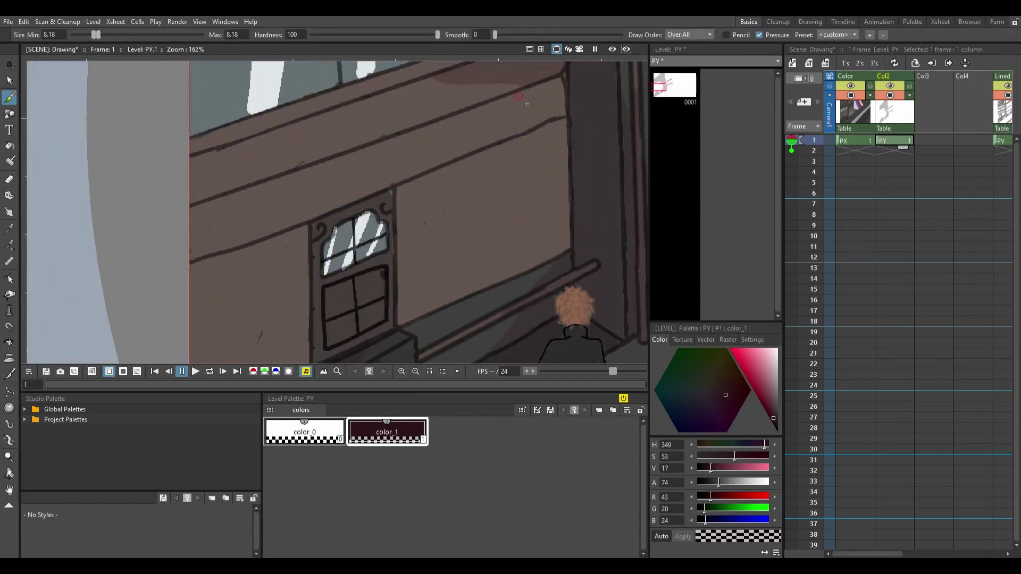
mouse_move(478, 229)
left_mouse_down()
mouse_move(489, 193)
mouse_move(500, 249)
mouse_move(524, 170)
mouse_move(556, 182)
mouse_move(534, 104)
left_mouse_up()
Step: Paint a ground shadow around the feet of the standing character
key("space")
left_click_drag(552, 330, 478, 122)
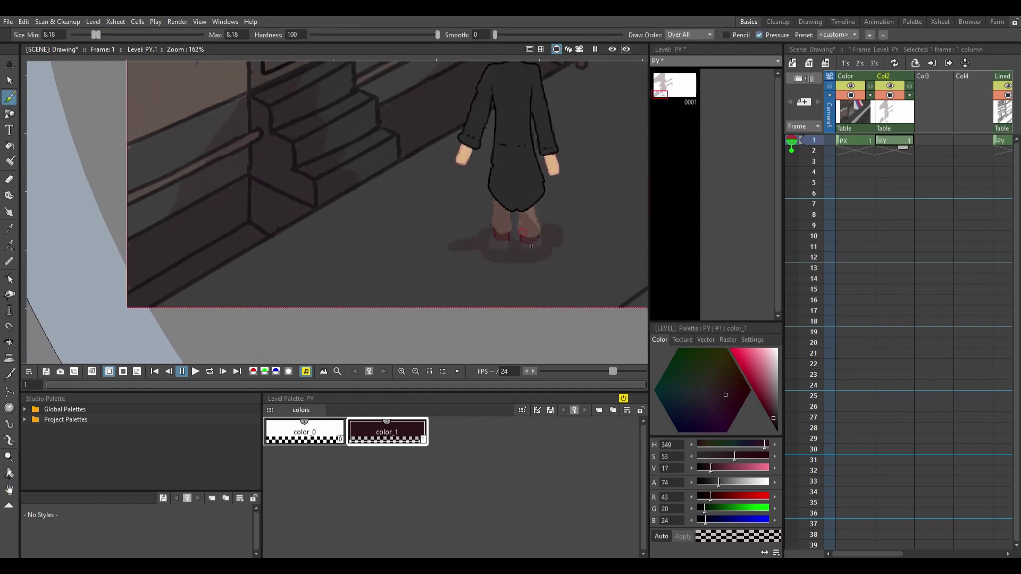
left_click_drag(531, 246, 534, 276)
Step: Shade one side of the character's coat and hair with a size 4.75 brush
left_click_drag(97, 35, 94, 35)
scroll(515, 99, "up", 2)
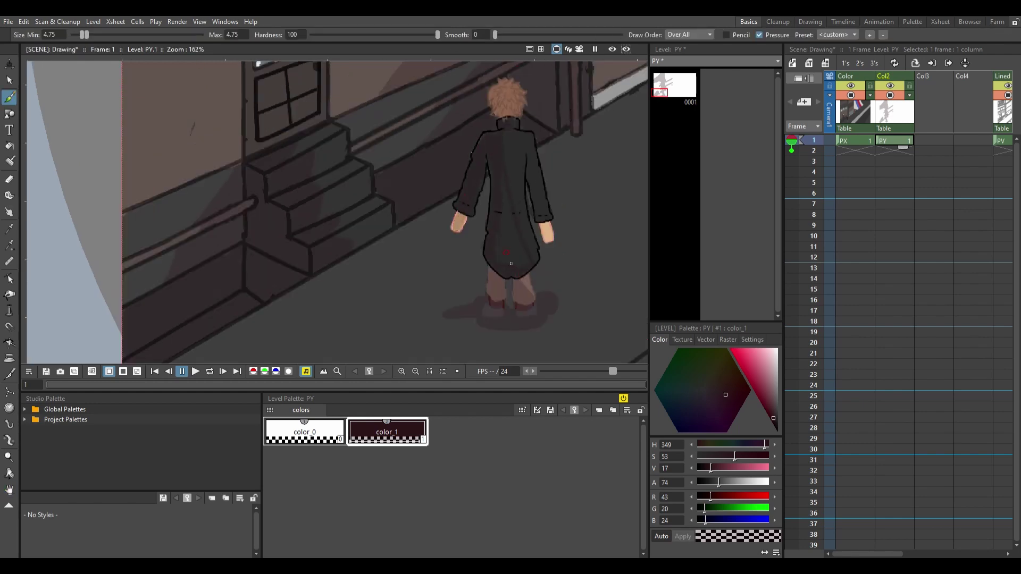
scroll(511, 198, "down", 2)
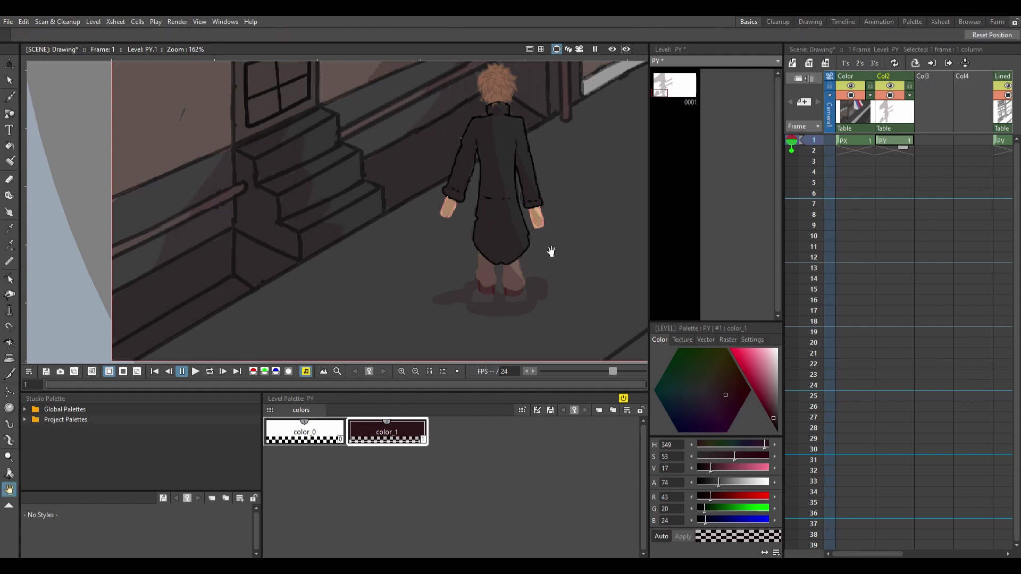
scroll(505, 85, "up", 4)
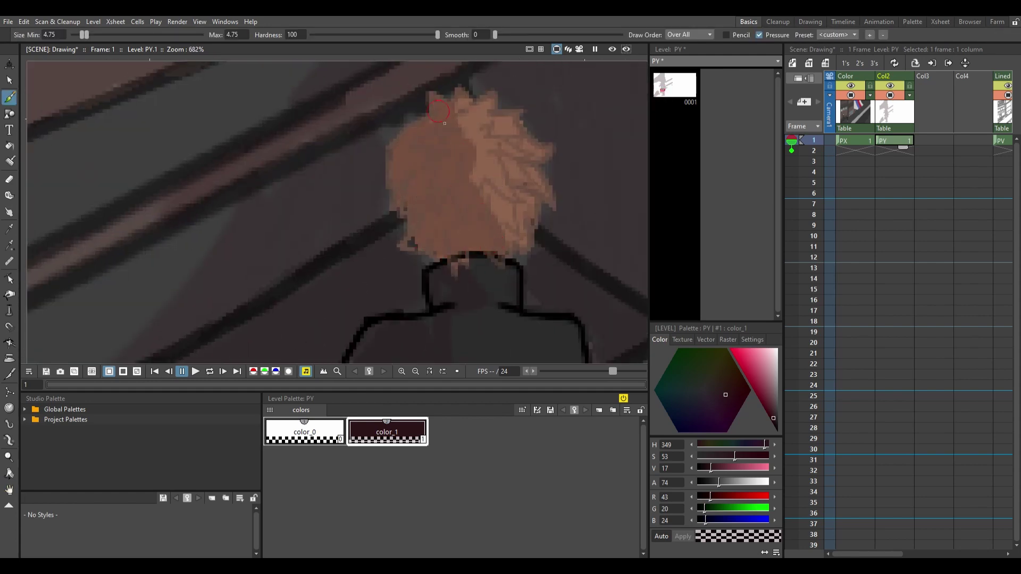
Step: Shade the brown wall above the billboard panel with a curved shadow extending from the corner column
scroll(448, 126, "down", 7)
scroll(382, 233, "up", 3)
scroll(328, 236, "up", 1)
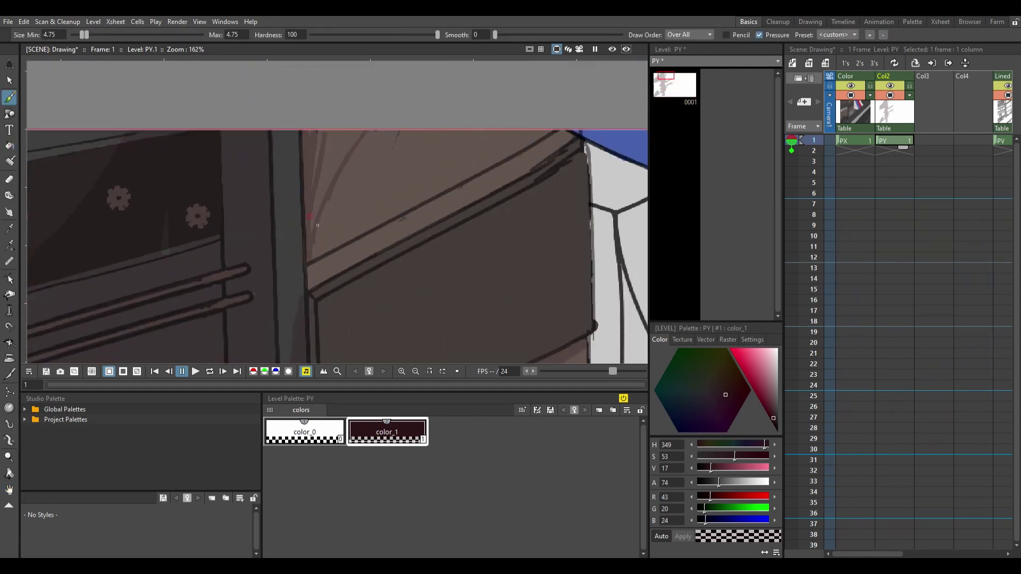
left_click_drag(336, 256, 351, 221)
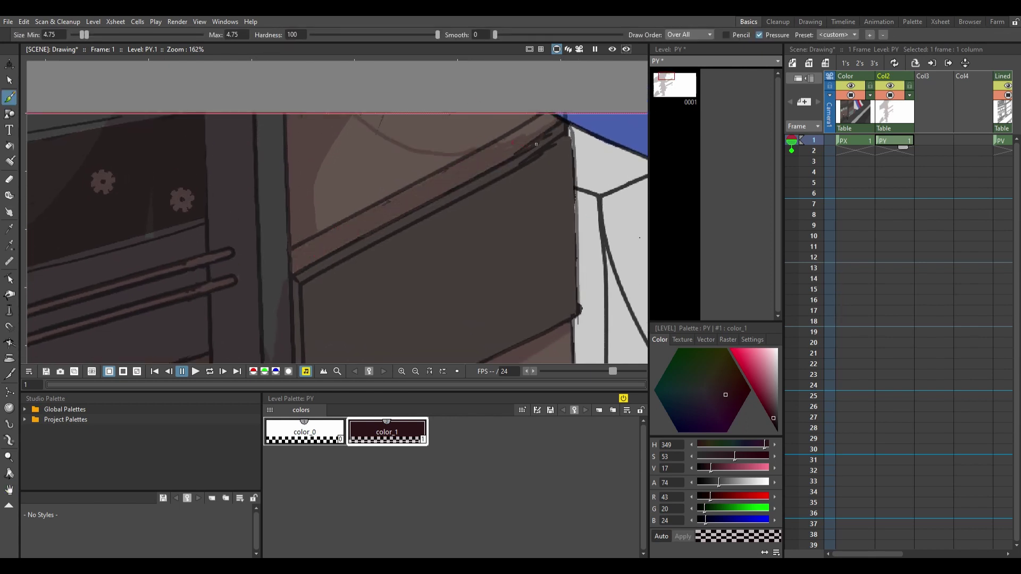
left_click_drag(344, 207, 344, 139)
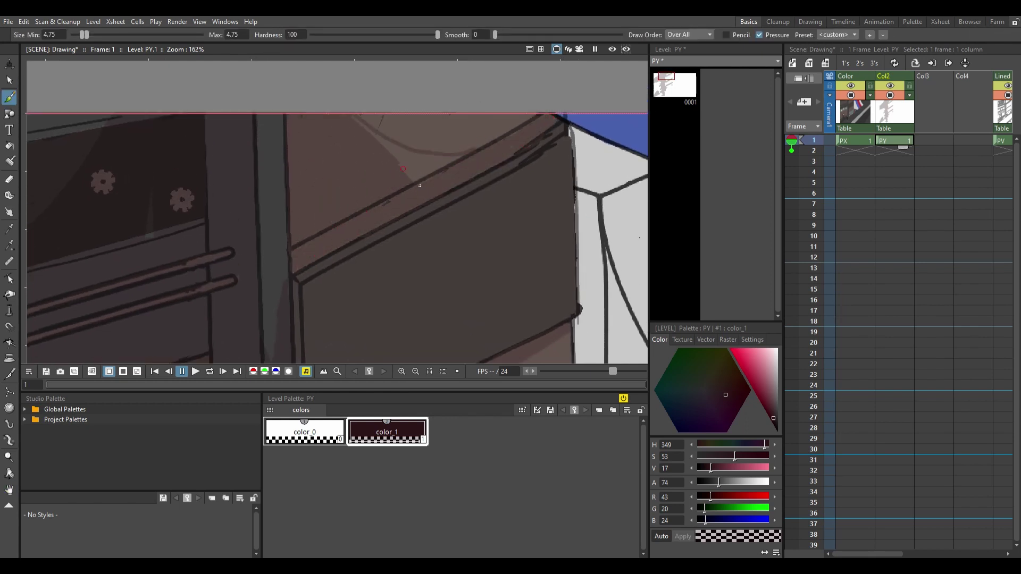
Step: Outline a curved shadow on the billboard panel and fill it in with a size 14.86 brush
left_click_drag(517, 309, 445, 224)
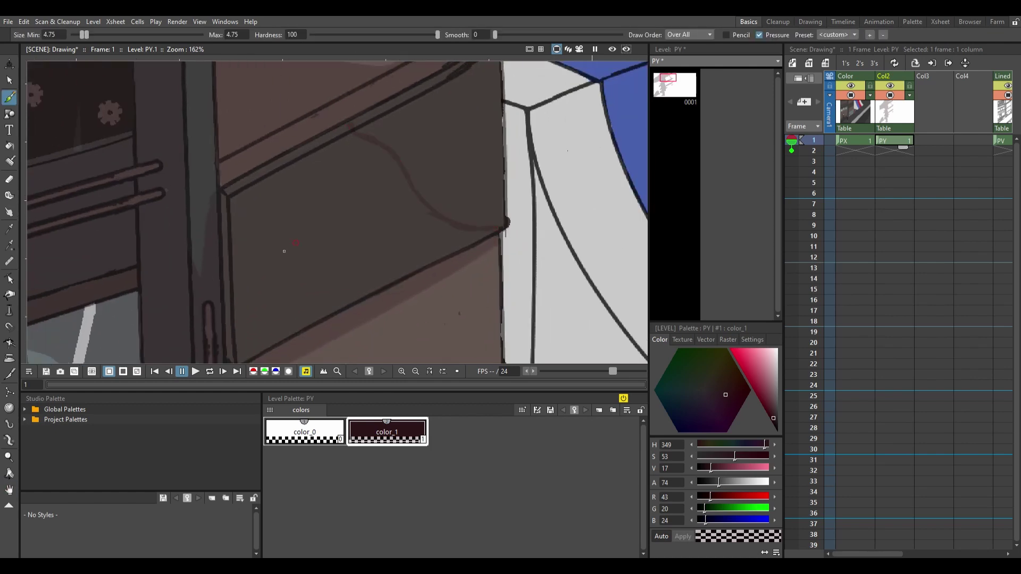
left_click_drag(85, 36, 117, 35)
left_click_drag(271, 175, 266, 271)
left_click_drag(346, 138, 404, 196)
left_click_drag(244, 361, 286, 332)
mouse_move(345, 275)
left_mouse_down()
mouse_move(353, 234)
mouse_move(397, 269)
mouse_move(406, 233)
mouse_move(391, 99)
left_mouse_up()
Step: Paint a curved shadow on the brown wall between the billboard panel and the teal shopfront
scroll(434, 140, "down", 3)
scroll(314, 231, "up", 3)
left_click_drag(296, 250, 217, 182)
mouse_move(189, 276)
left_mouse_down()
mouse_move(255, 229)
mouse_move(277, 160)
mouse_move(336, 100)
left_mouse_up()
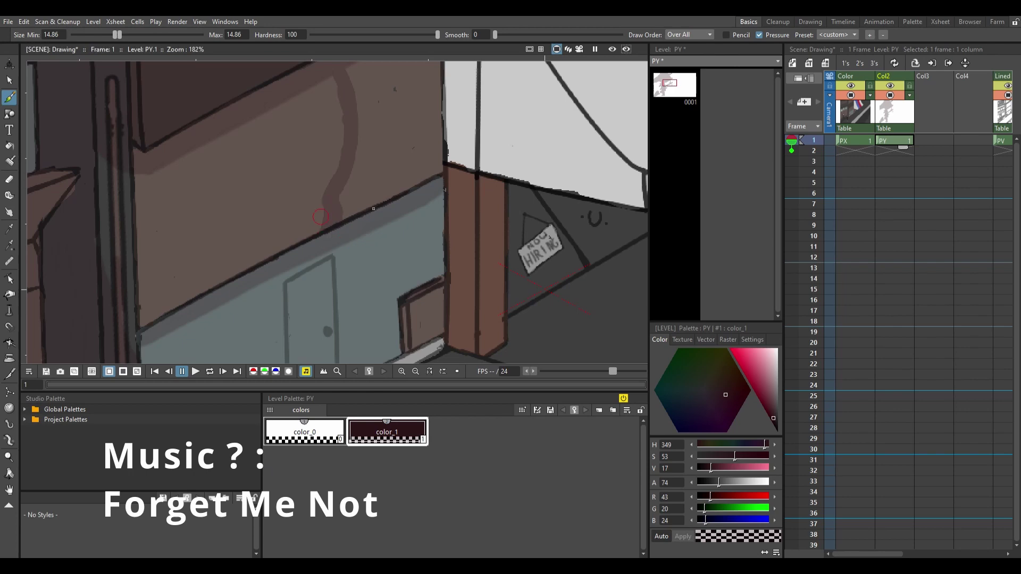
left_click_drag(321, 217, 320, 259)
mouse_move(367, 106)
left_mouse_down()
mouse_move(420, 207)
mouse_move(436, 69)
left_mouse_up()
Step: Shade the white side of the awning and the lower part of its blue stripe
mouse_move(372, 155)
left_mouse_down()
mouse_move(373, 209)
mouse_move(142, 194)
left_mouse_up()
mouse_move(447, 308)
left_mouse_down()
mouse_move(315, 275)
mouse_move(281, 265)
left_mouse_up()
left_click_drag(318, 197, 277, 271)
left_click_drag(372, 160, 425, 265)
left_click_drag(291, 106, 351, 255)
mouse_move(298, 75)
left_mouse_down()
mouse_move(323, 218)
mouse_move(213, 159)
left_mouse_up()
mouse_move(107, 79)
left_mouse_down()
mouse_move(405, 250)
mouse_move(266, 346)
left_mouse_up()
left_click_drag(404, 261, 207, 298)
mouse_move(329, 297)
left_mouse_down()
mouse_move(300, 233)
mouse_move(186, 207)
left_mouse_up()
left_click_drag(234, 239, 128, 152)
left_click_drag(126, 135, 189, 190)
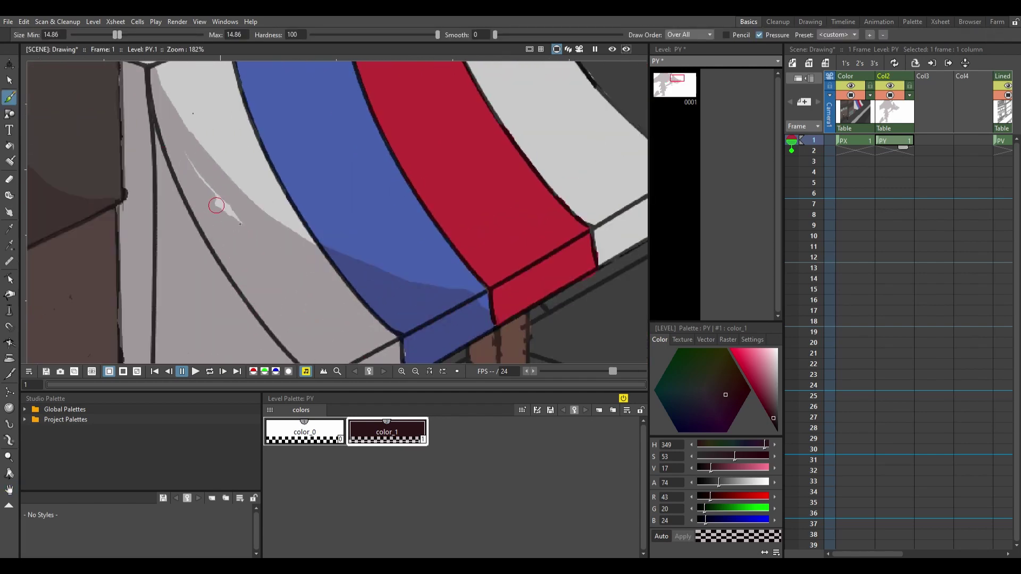
Step: Add a second shadow style, RGB 25, 25, 25 with alpha 167, and darken the recess under the awning beside the hiring sign
key("space")
scroll(278, 252, "down", 3)
left_click(468, 431)
scroll(370, 166, "up", 4)
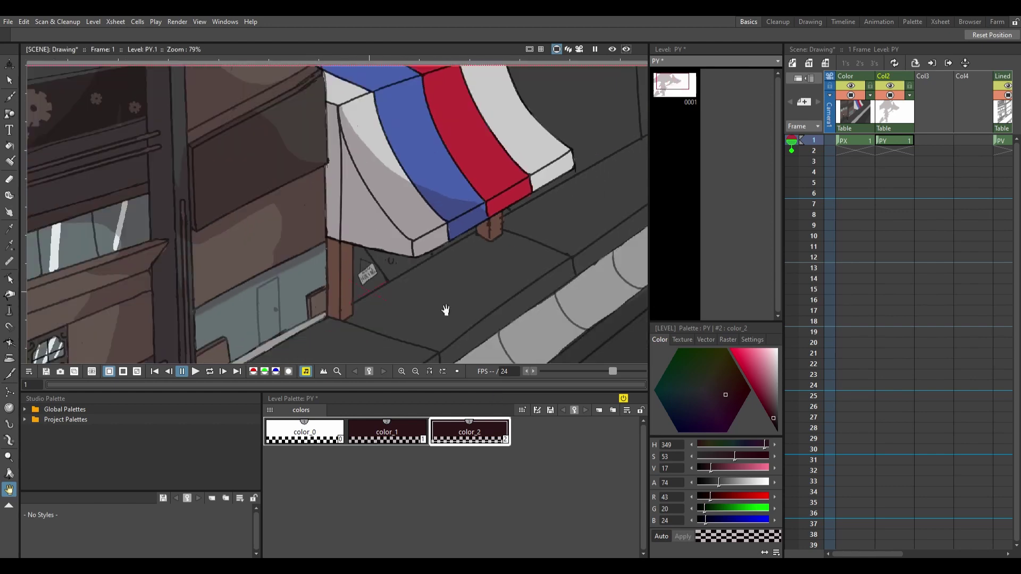
key("b")
mouse_move(371, 166)
left_mouse_down()
mouse_move(468, 212)
mouse_move(585, 132)
left_mouse_up()
key("a")
left_click(703, 390)
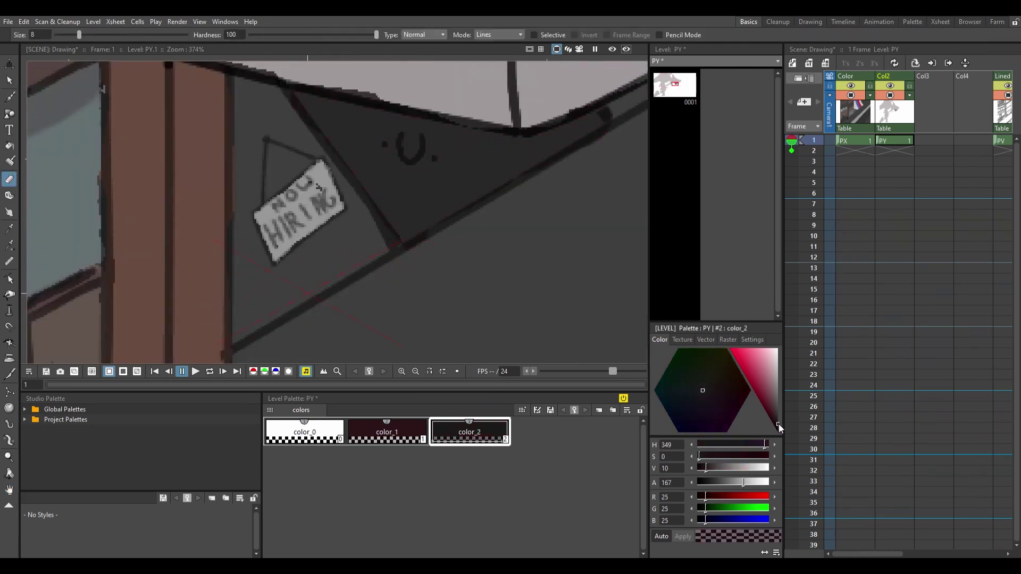
Step: Hide and show the Lined, Structures and Oliver Art columns to compare the scene with and without its outlines
key("space")
scroll(404, 266, "down", 12)
left_click(1001, 98)
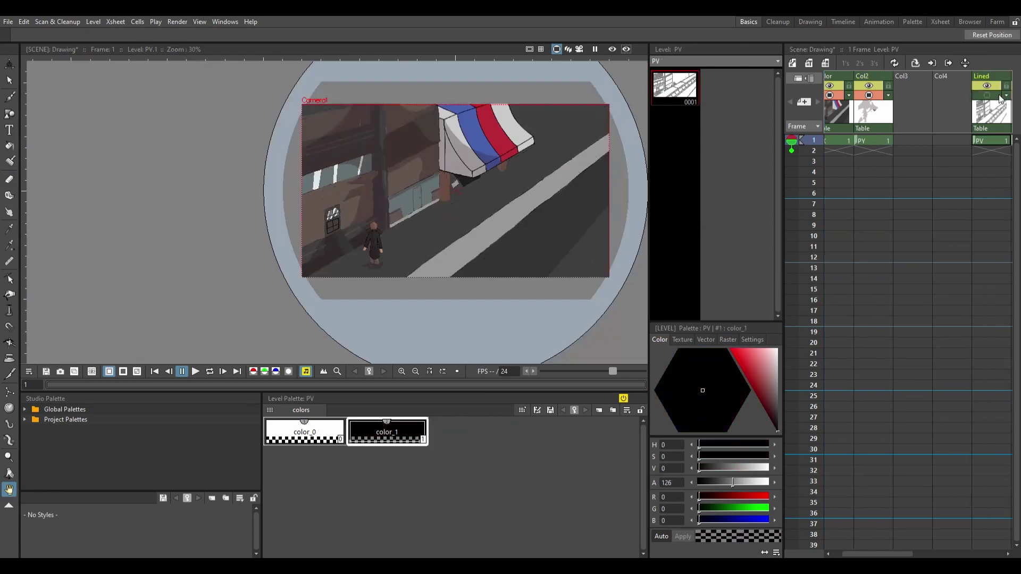
left_click(985, 92)
left_click(957, 97)
left_click(921, 97)
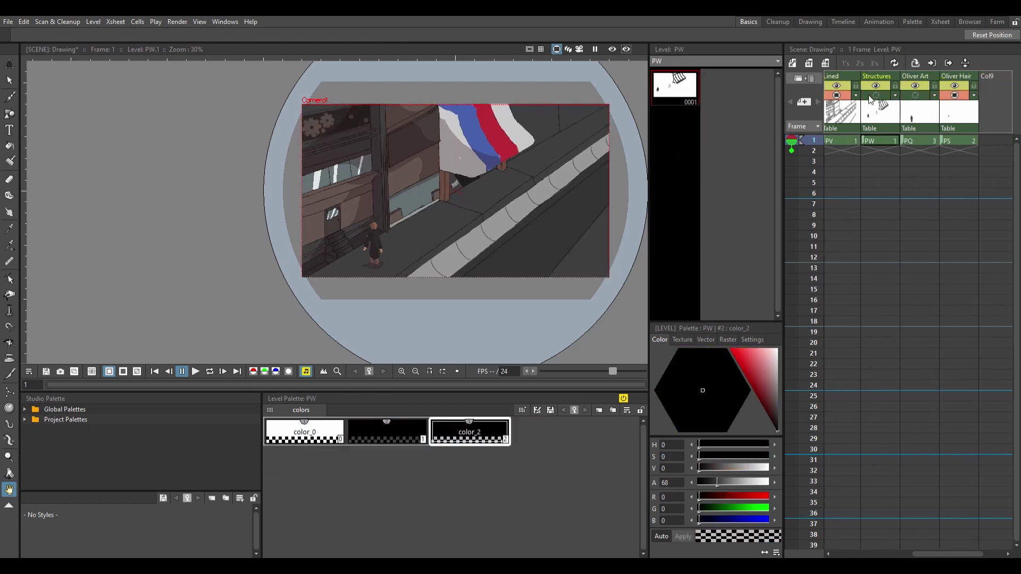
left_click(844, 97)
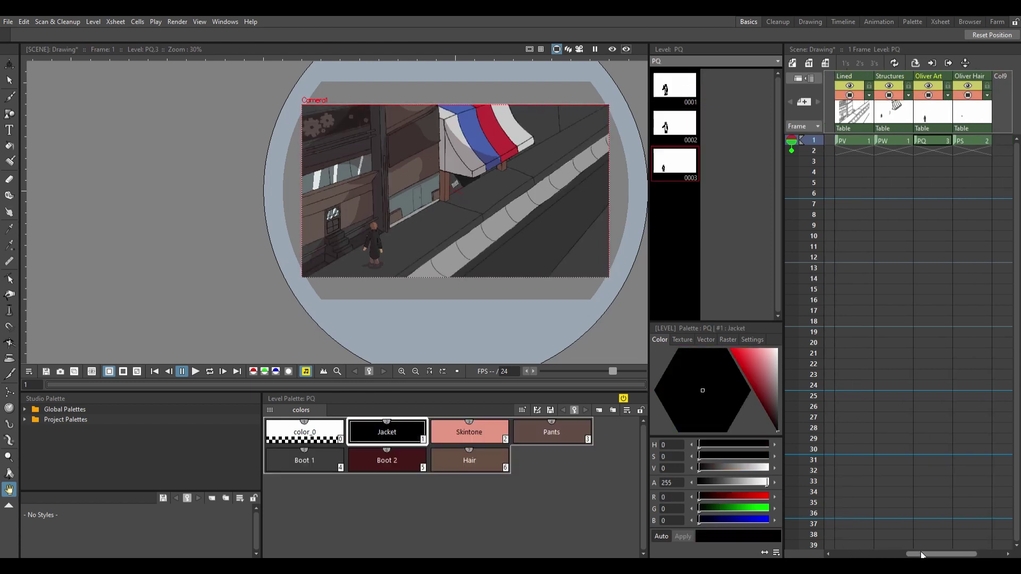
Step: Paint the awning's shadow on the sidewalk beneath it in Col2, using color_1 and a size 14.86 brush
left_click(895, 140)
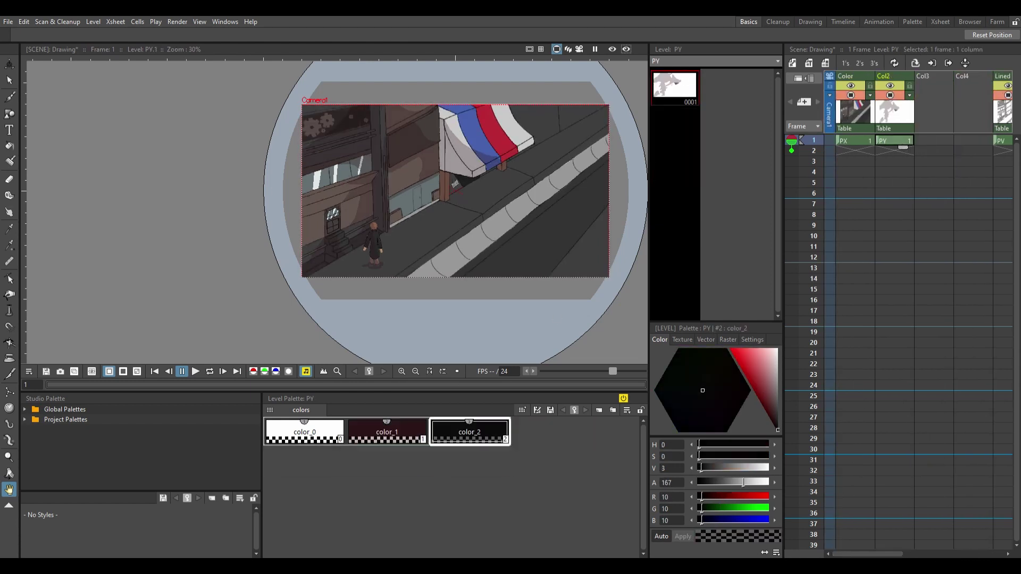
scroll(417, 276, "up", 5)
key("b")
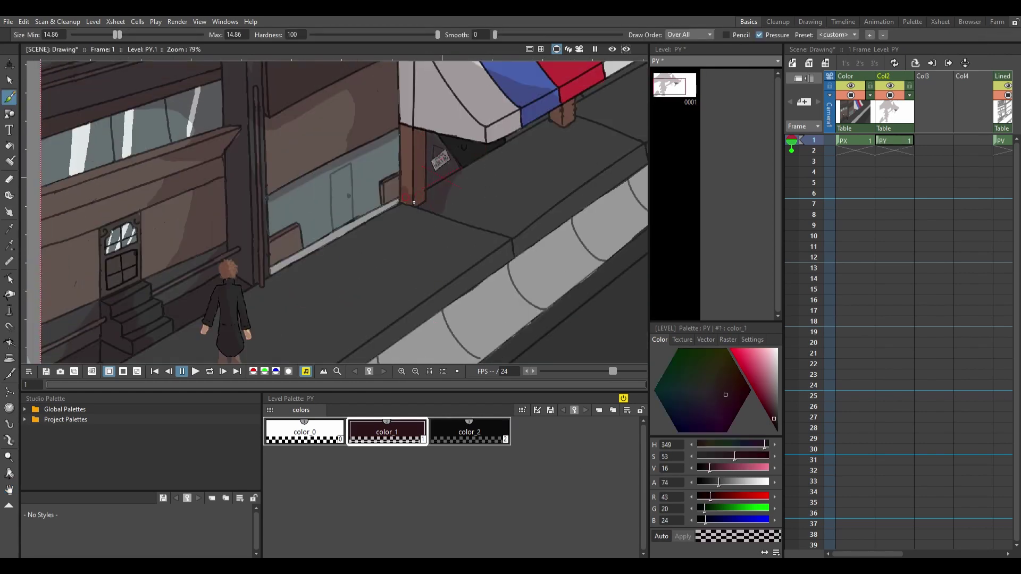
left_click_drag(414, 205, 443, 233)
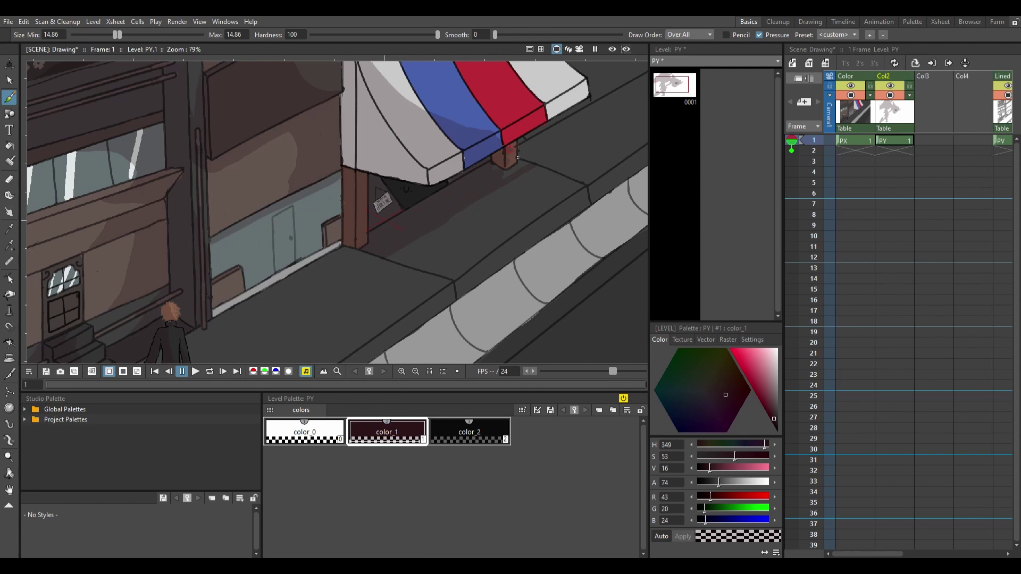
Step: Try a diagonal shadow along the road-side edge of the grey curb, then check the scene with Col2's preview switched off
scroll(518, 157, "down", 5)
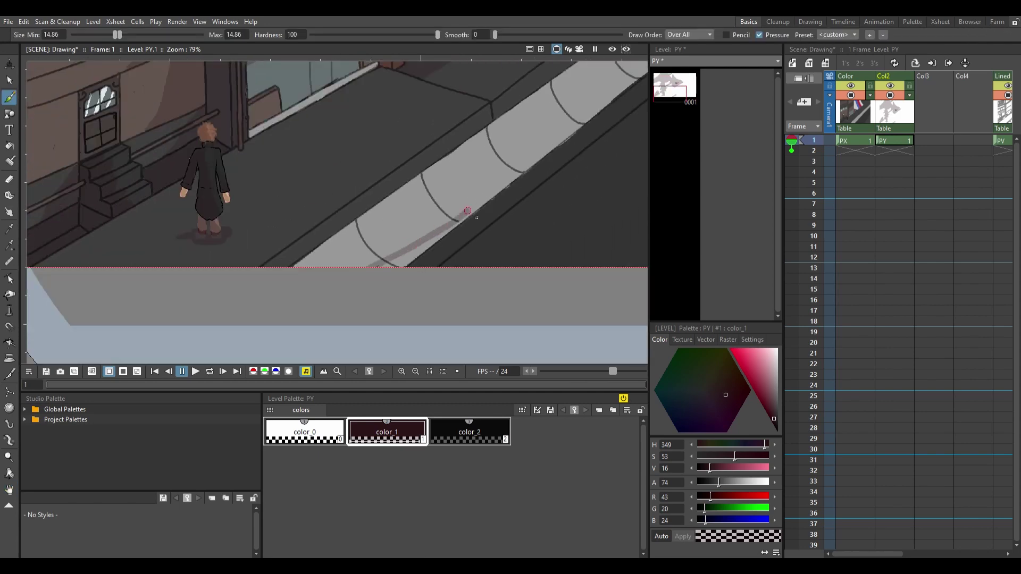
scroll(354, 196, "up", 3)
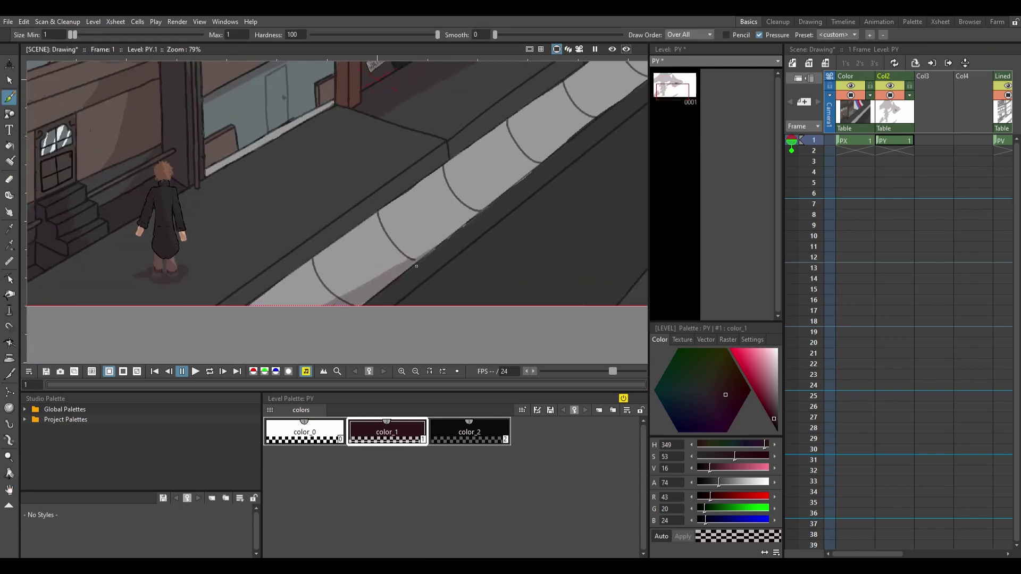
key("space")
scroll(343, 313, "up", 2)
scroll(343, 213, "down", 4)
left_click(888, 87)
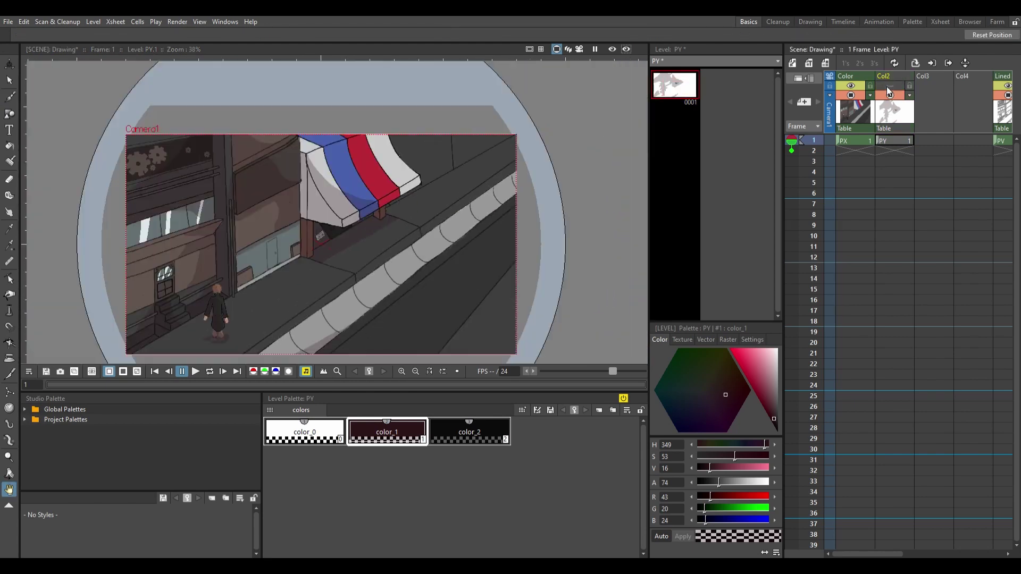
Step: Try a size 10.79 shadow on the dark wall beside the awning, undo it, and extend the sidewalk shadow past the wooden post
scroll(561, 152, "up", 2)
key("b")
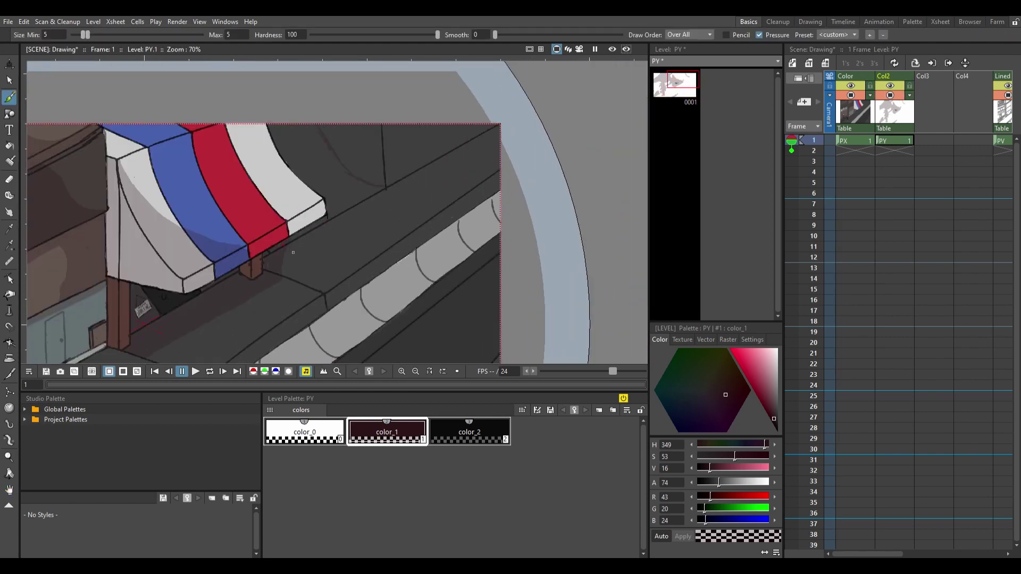
scroll(293, 252, "up", 2)
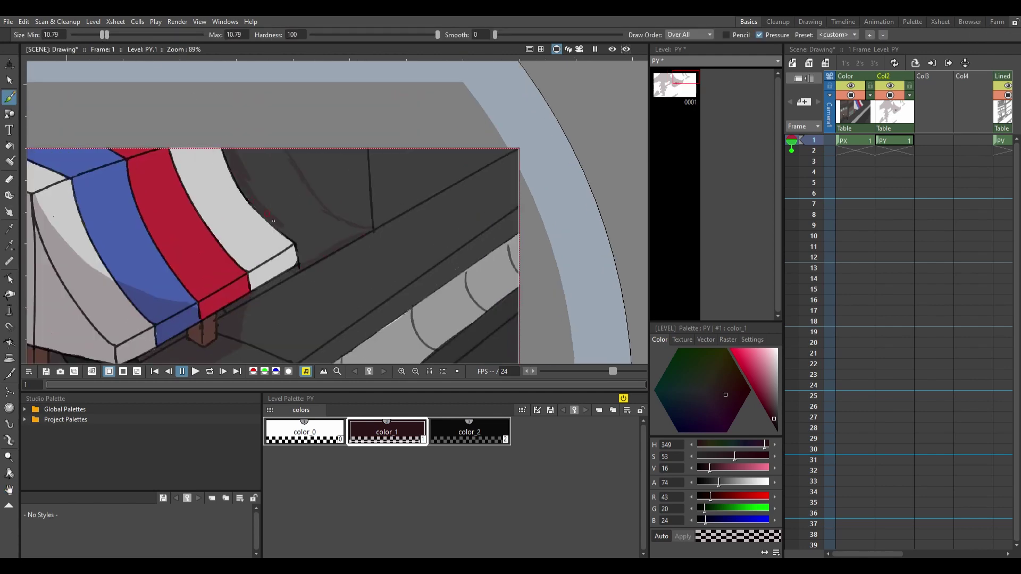
key("ctrl+z")
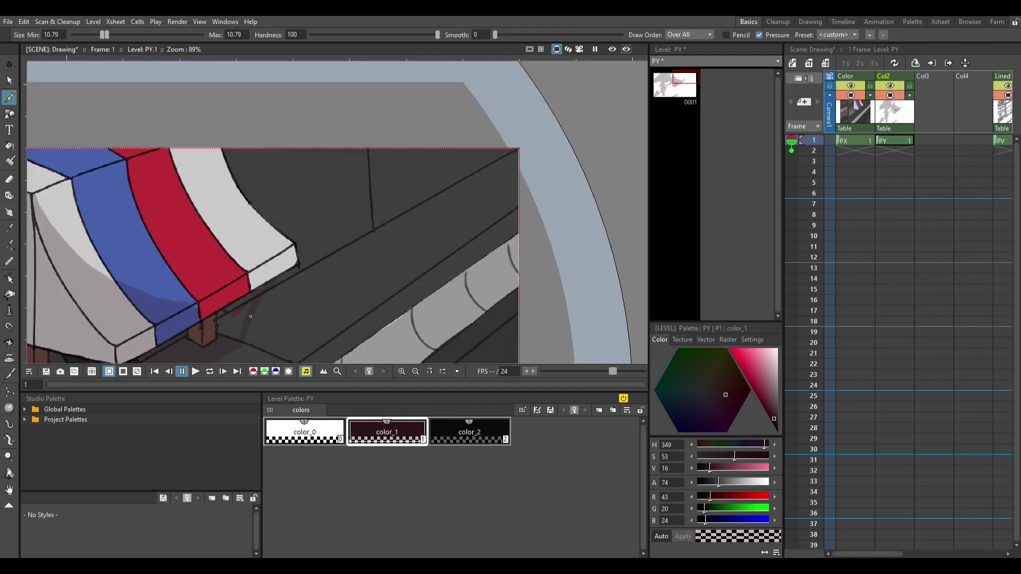
key("space")
left_click_drag(417, 174, 385, 169)
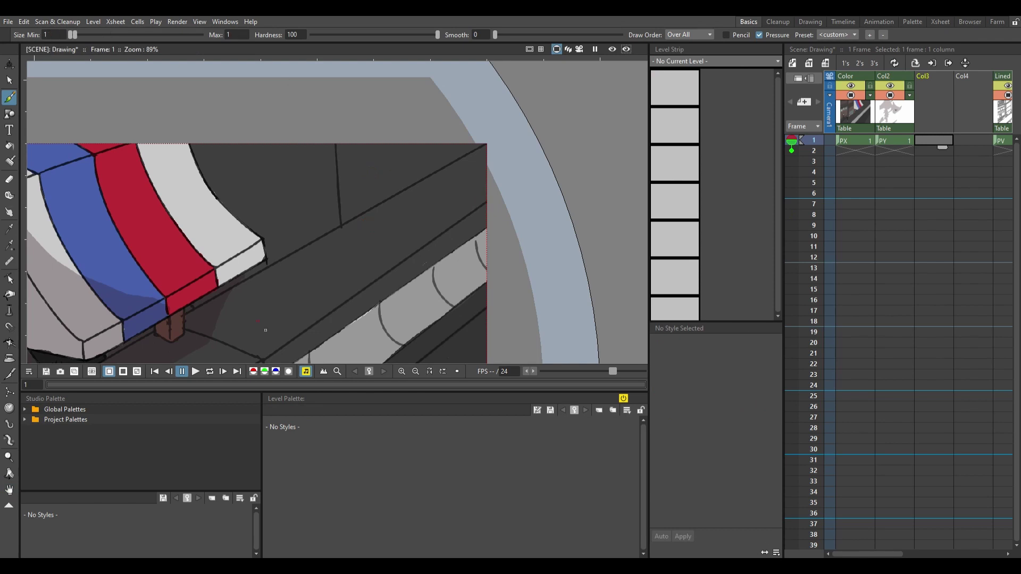
Step: Sketch small stones on the sidewalk around the character in Col3 with black at alpha 116, and delete the stray ones
scroll(304, 257, "up", 5)
scroll(295, 250, "left", 5)
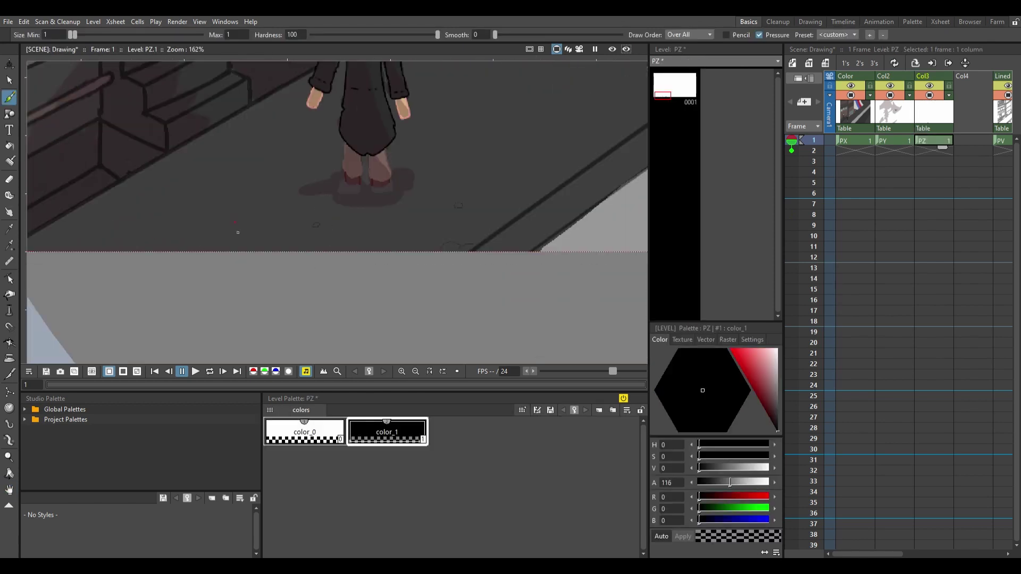
key("s")
mouse_move(194, 181)
left_mouse_down()
mouse_move(240, 221)
mouse_move(536, 231)
left_mouse_up()
left_click_drag(221, 266, 541, 231)
key("Delete")
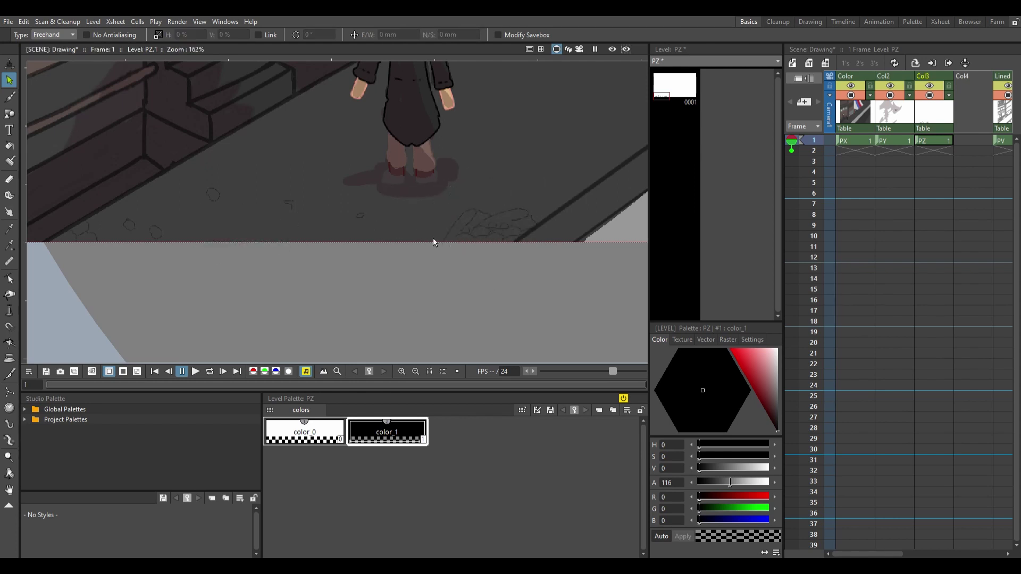
Step: Draw clusters of cobblestones on the sidewalk around the character and lower the texture colour's alpha to 44
key("b")
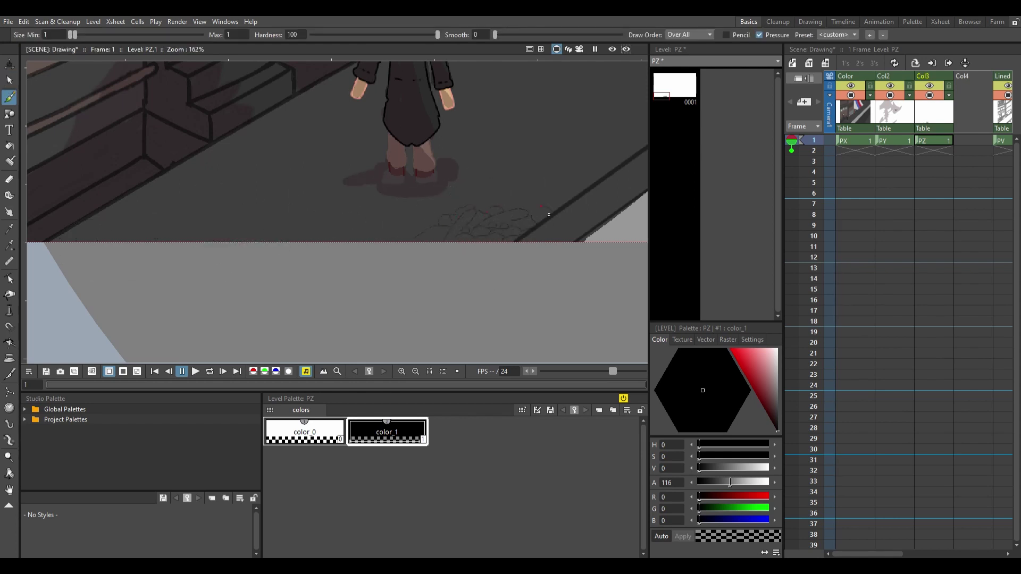
left_click_drag(729, 482, 711, 482)
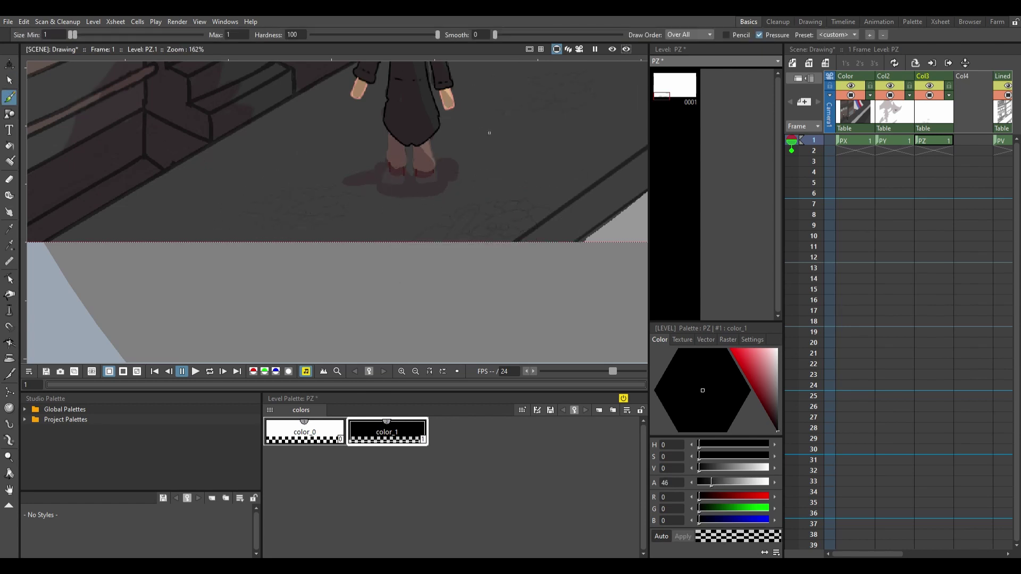
left_click_drag(606, 155, 506, 186)
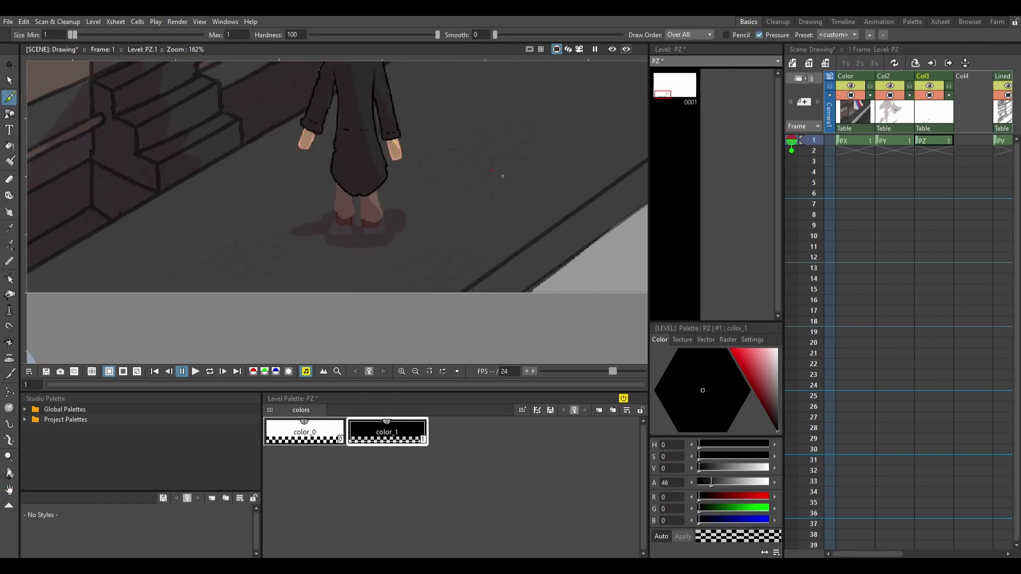
key("s")
left_click_drag(716, 480, 710, 482)
scroll(489, 296, "down", 8)
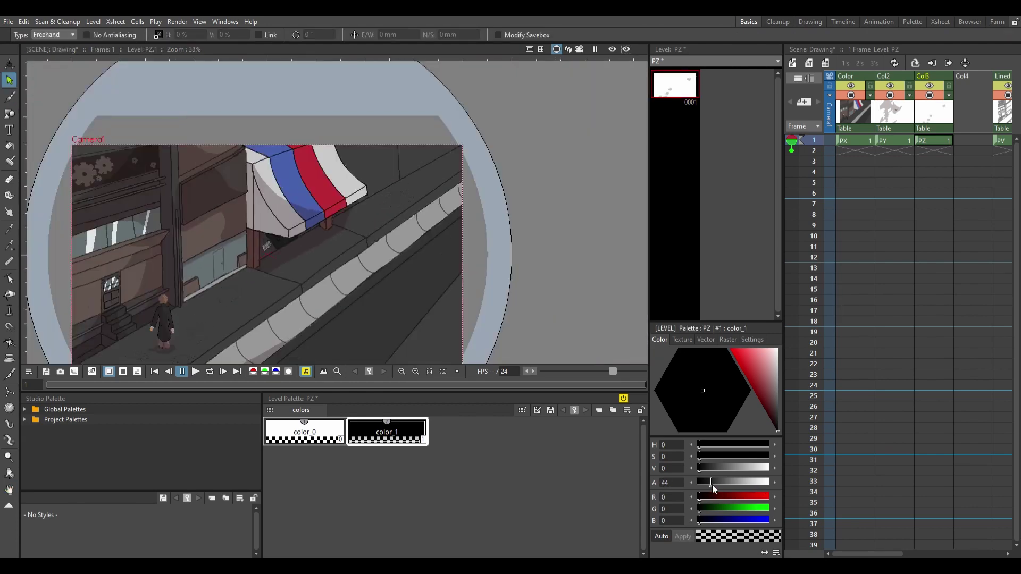
Step: Draw cobblestones on the sidewalk in front of the teal shopfront and texture lines on its low brown panels
scroll(228, 253, "up", 11)
key("b")
left_click_drag(455, 251, 414, 175)
left_click_drag(392, 246, 539, 116)
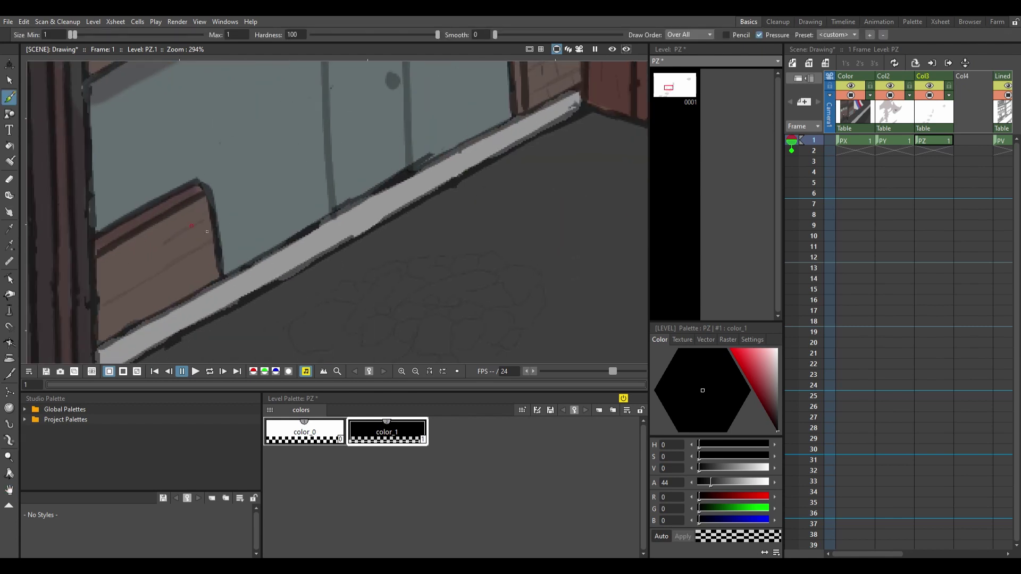
left_click_drag(194, 219, 537, 150)
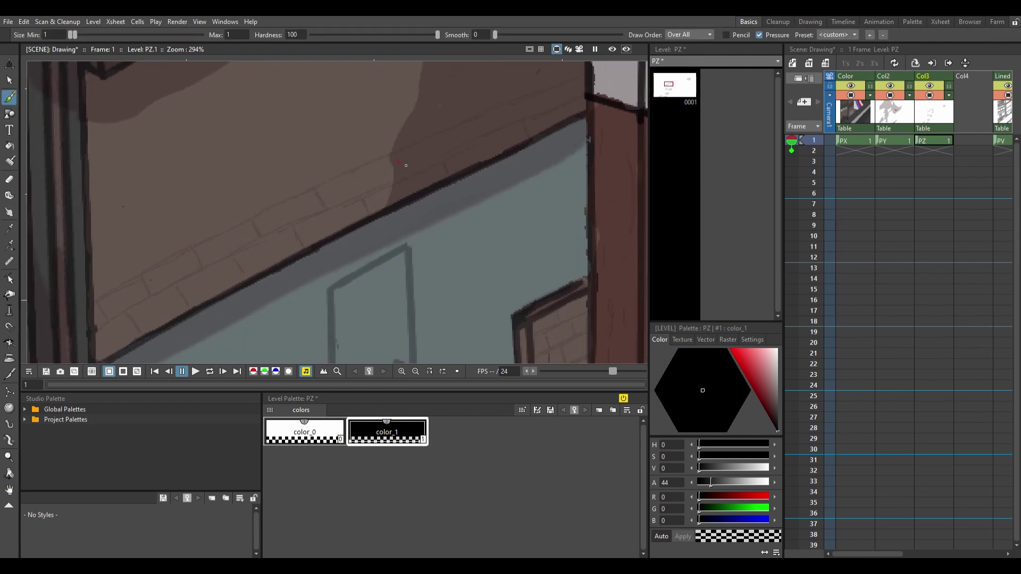
Step: Draw rows of bricks on the brown wall above the teal shopfront with the size 1 brush
left_click_drag(406, 165, 441, 170)
left_click_drag(136, 293, 261, 241)
left_click_drag(569, 120, 565, 126)
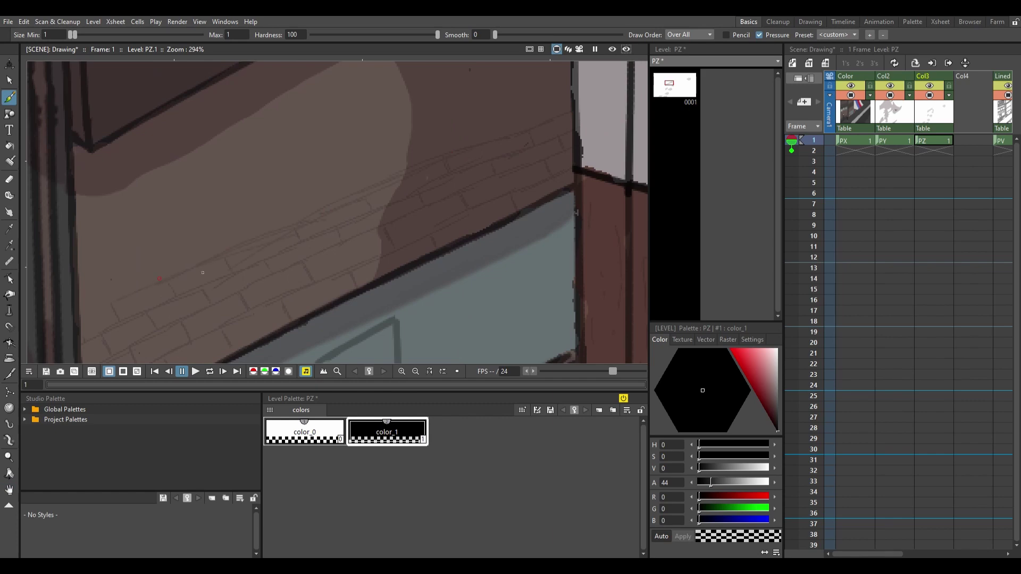
mouse_move(203, 272)
left_mouse_down()
mouse_move(213, 204)
mouse_move(234, 237)
left_mouse_up()
key("s")
mouse_move(553, 63)
left_mouse_down()
mouse_move(94, 283)
mouse_move(553, 63)
left_mouse_up()
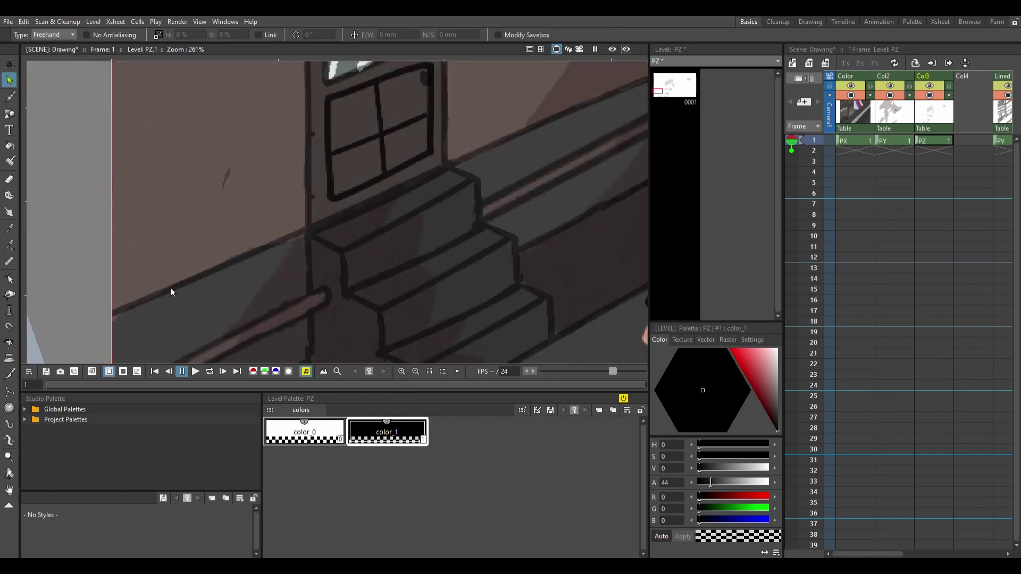
Step: Try freehand brick lines on the wall left of the door, and lasso them for removal
key("space")
mouse_move(246, 218)
left_mouse_down()
mouse_move(344, 215)
mouse_move(331, 244)
mouse_move(303, 210)
left_mouse_up()
key("space")
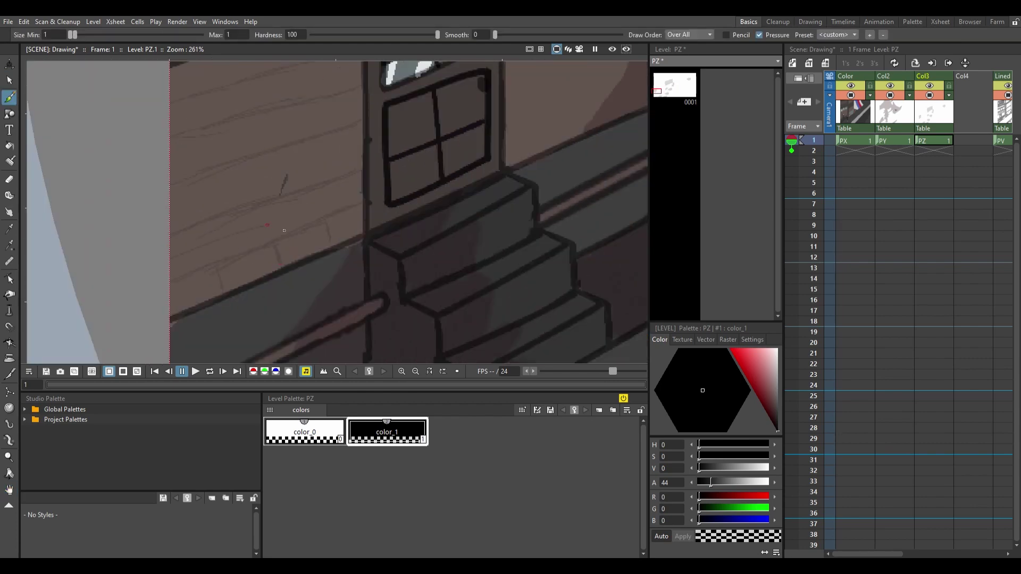
key("s")
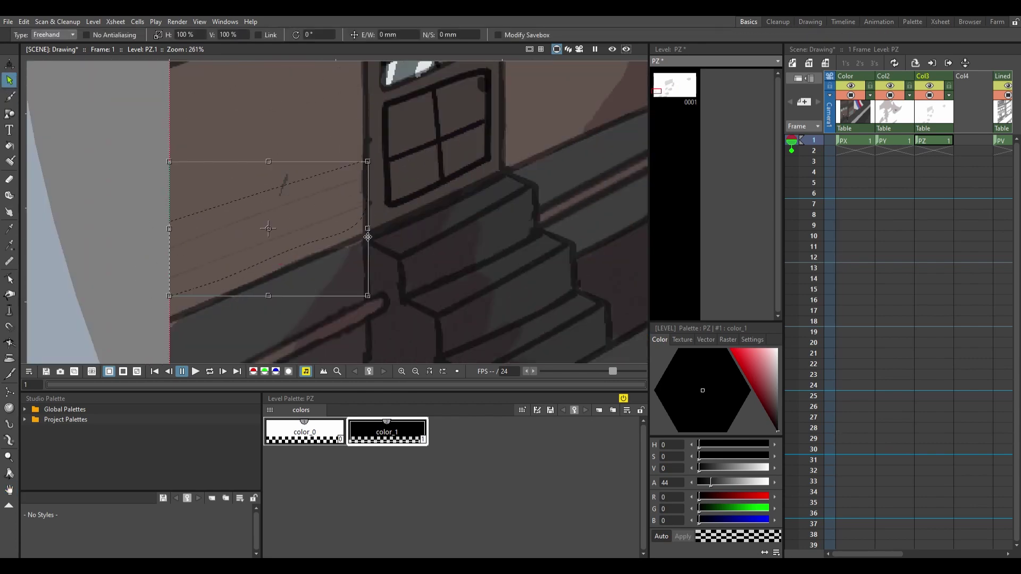
Step: Set the brush smoothing to 50 and draw parallel slanted brick courses on the walls on both sides of the door
key("space")
mouse_move(345, 210)
left_mouse_down()
mouse_move(394, 244)
mouse_move(412, 235)
mouse_move(401, 246)
mouse_move(494, 212)
left_mouse_up()
key("space")
left_click_drag(520, 166, 482, 270)
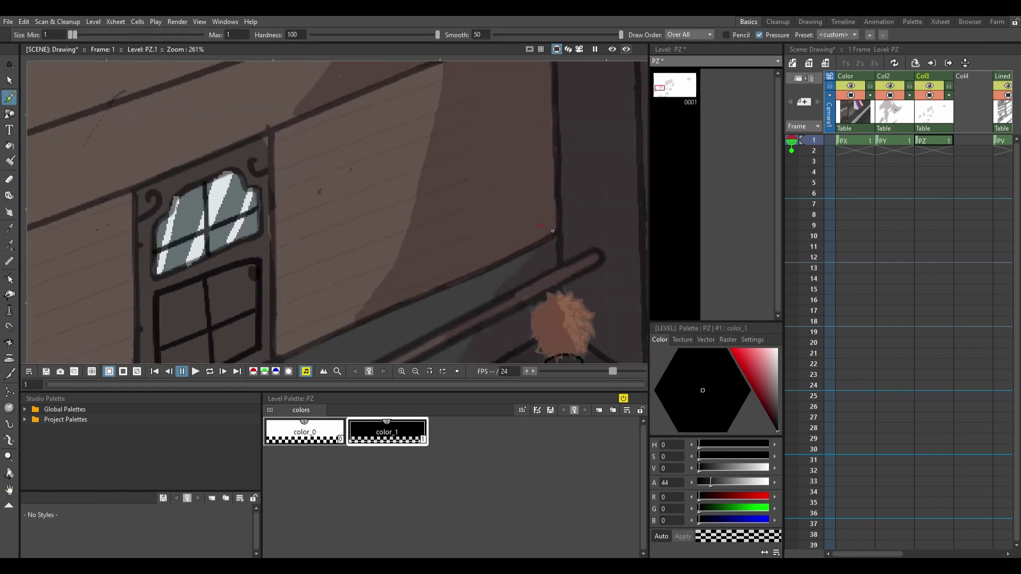
Step: Add the short upright brick joints between the courses on the wall left of the door
key("space")
left_click_drag(548, 119, 317, 267)
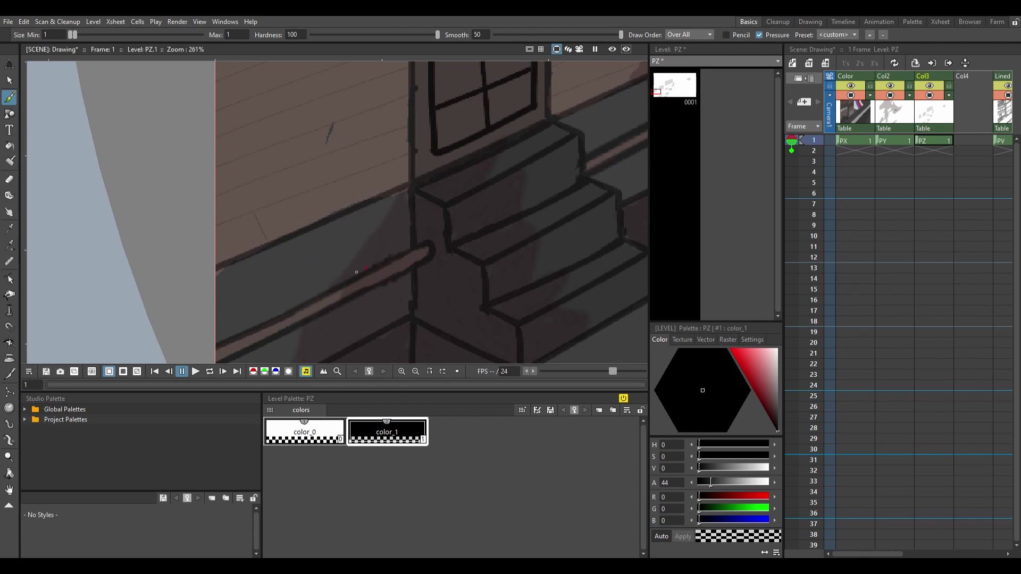
key("space")
left_click_drag(368, 122, 349, 205)
key("space")
left_click_drag(350, 157, 321, 185)
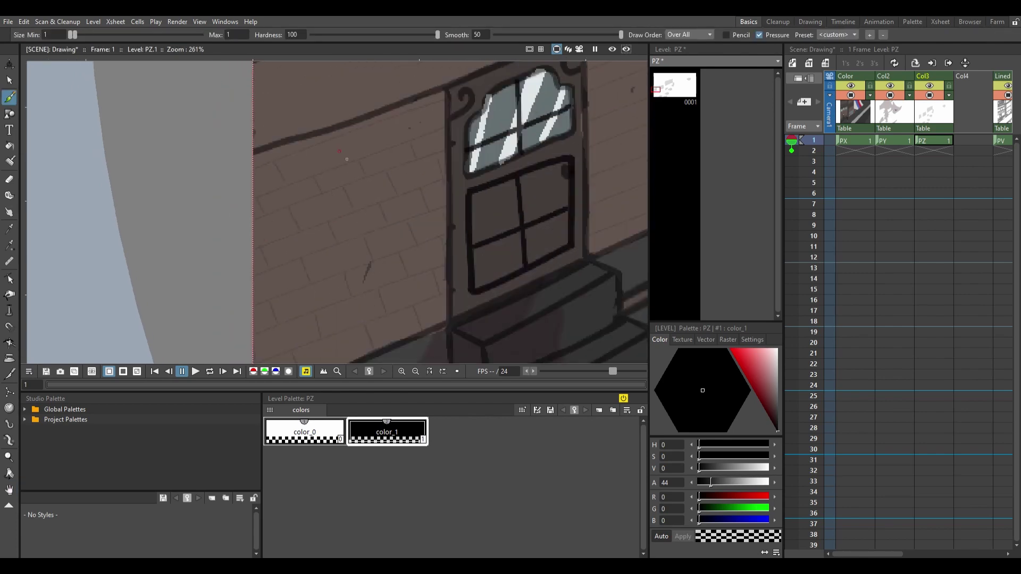
Step: Add the short upright brick joints between the courses on the wall right of the door, up to its upper edge
key("space")
left_click_drag(638, 210, 375, 282)
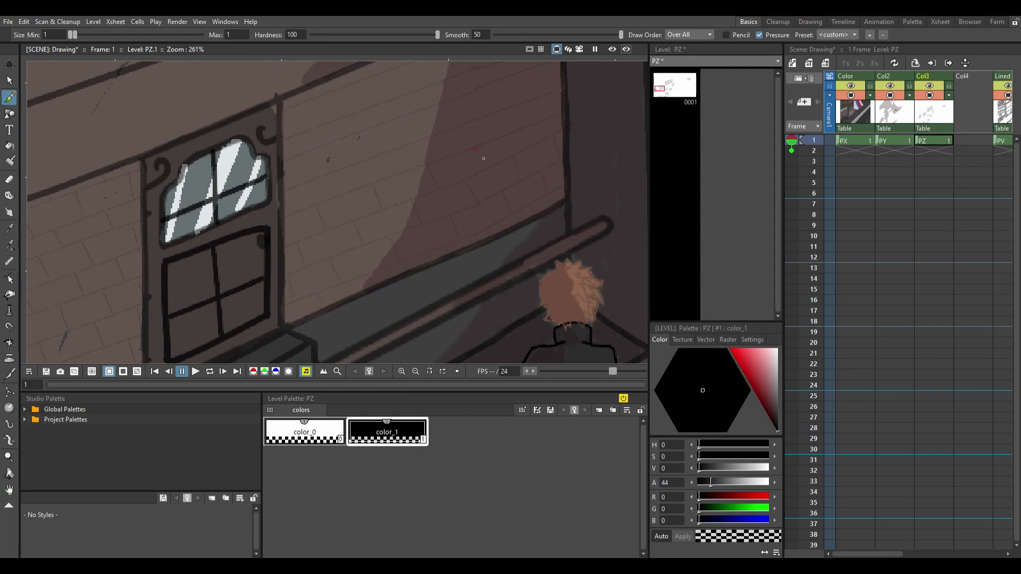
key("space")
left_click_drag(483, 159, 461, 198)
key("space")
left_click_drag(499, 125, 513, 150)
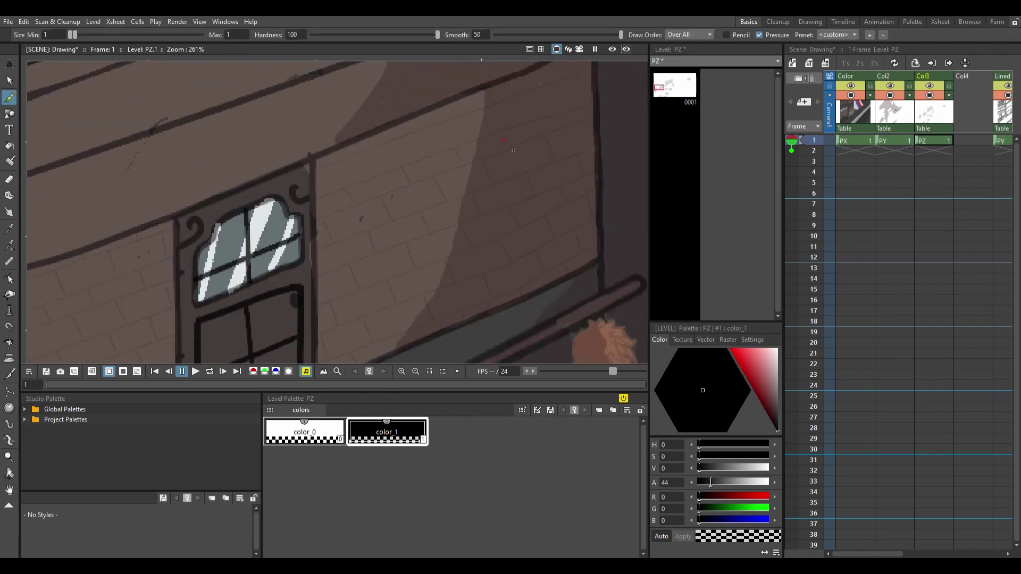
Step: Select the small patch of cobblestone texture on the sidewalk beside the character
scroll(517, 219, "down", 6)
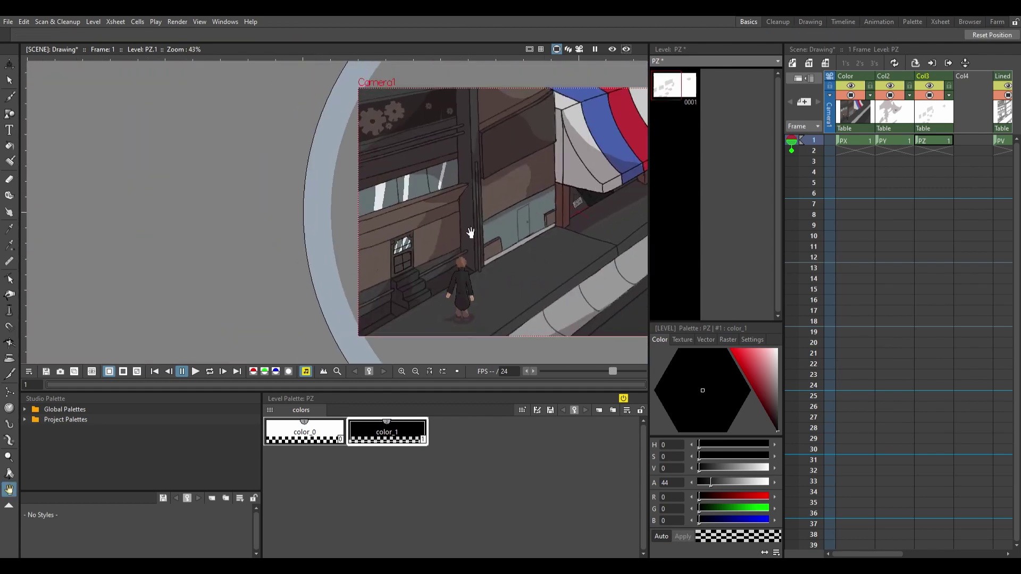
scroll(474, 204, "up", 2)
key("e")
key("space")
mouse_move(458, 155)
left_mouse_down()
mouse_move(383, 235)
mouse_move(484, 233)
mouse_move(359, 280)
left_mouse_up()
key("s")
key("space")
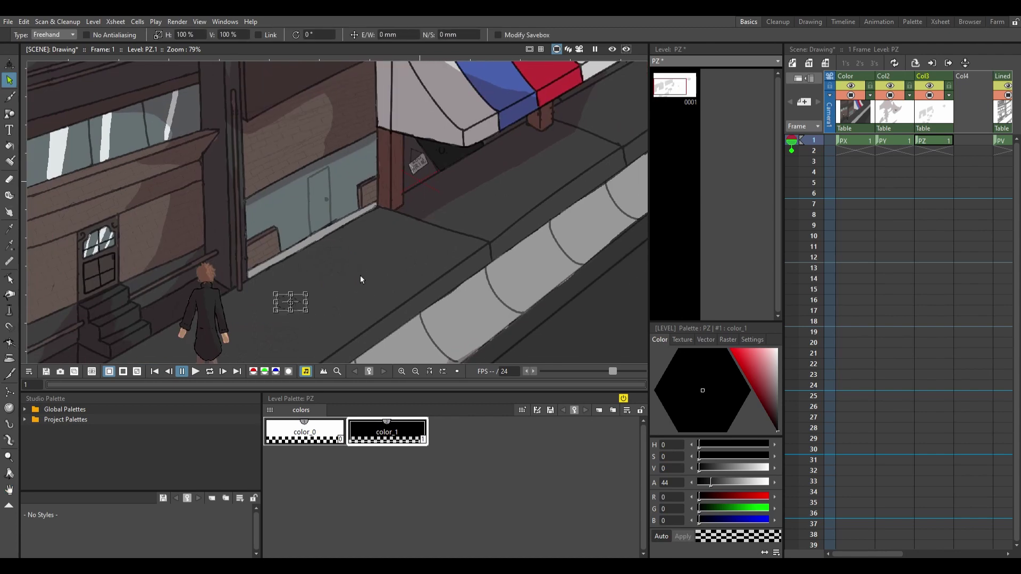
key("space")
left_click_drag(499, 216, 351, 281)
Step: Soften the brick texture on the building walls with a size 20 eraser at hardness 0
key("e")
key("space")
mouse_move(573, 132)
left_mouse_down()
mouse_move(321, 313)
mouse_move(425, 266)
mouse_move(205, 326)
mouse_move(193, 269)
left_mouse_up()
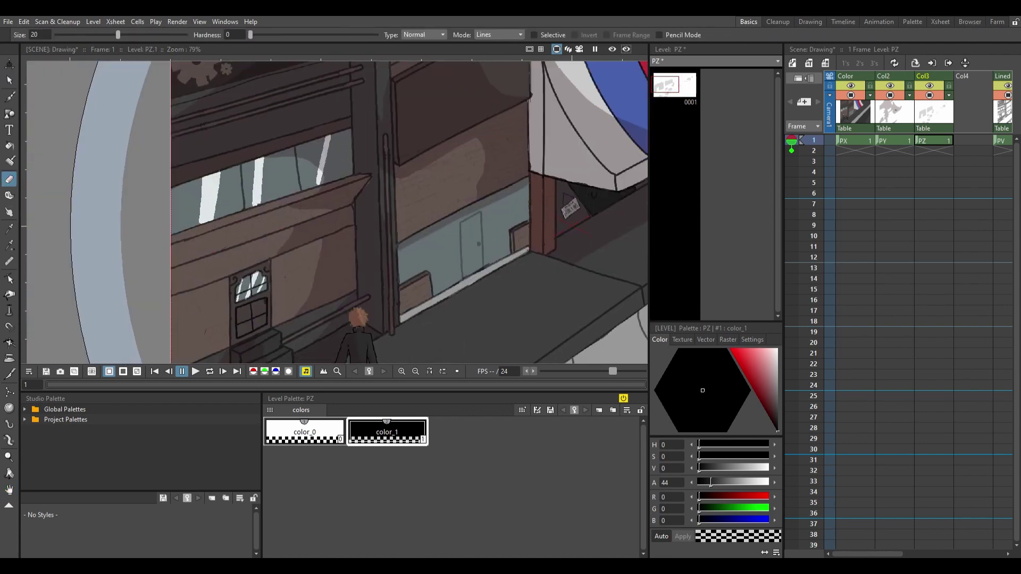
key("space")
scroll(335, 213, "down", 3)
scroll(502, 296, "up", 5)
left_click_drag(501, 296, 435, 147)
Step: Draw fine fabric texture marks on the awning's stripes in the Textures column with the size 1 brush
key("alt+9")
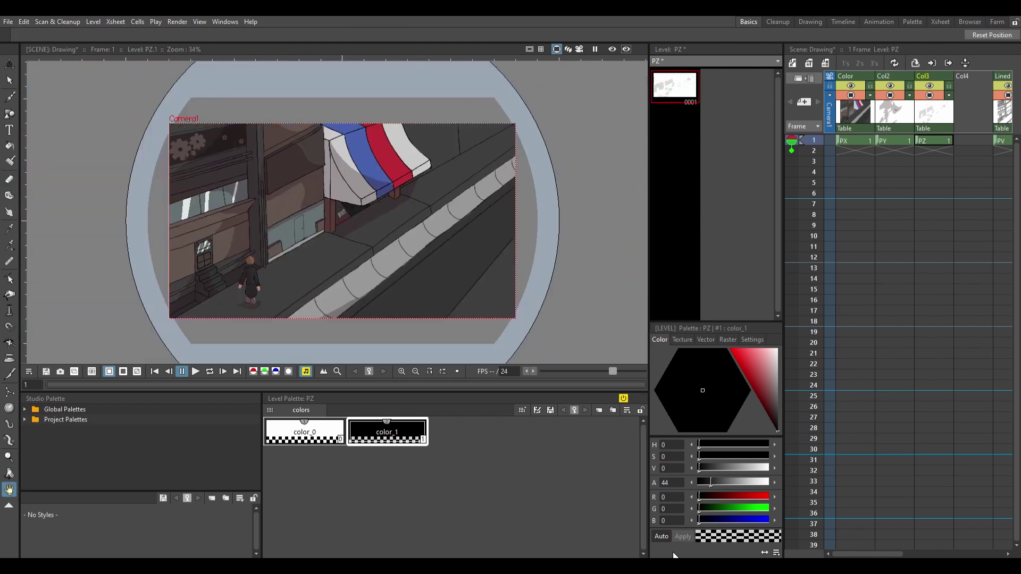
scroll(372, 175, "up", 4)
scroll(397, 130, "up", 2)
key("b")
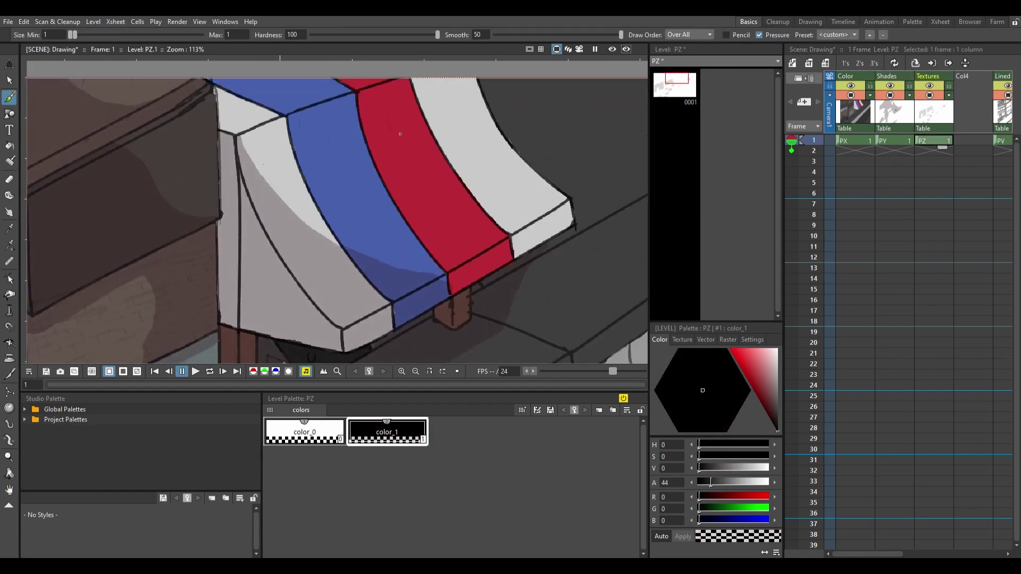
scroll(512, 195, "down", 6)
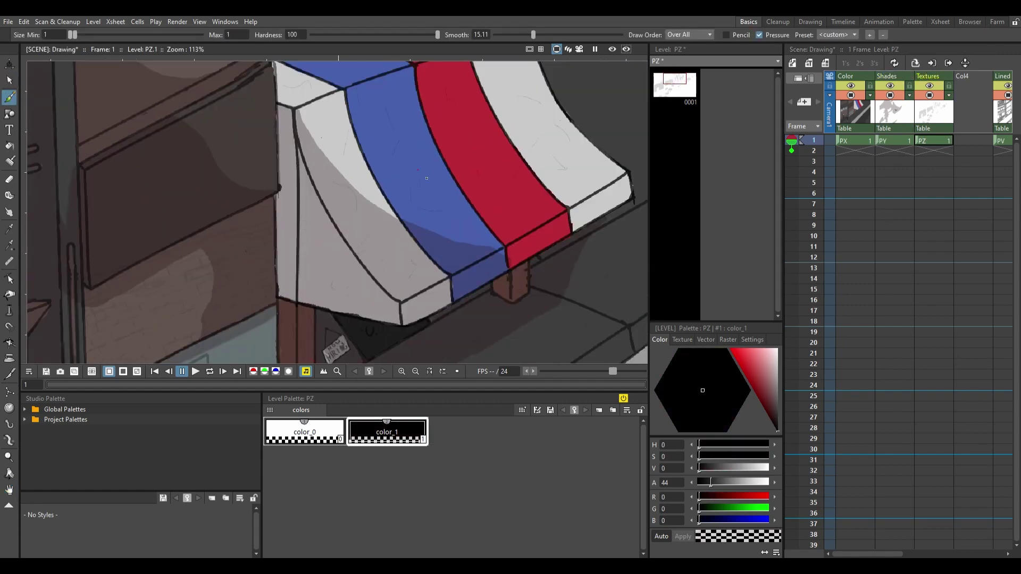
Step: Start a drawing in the empty column after Oliver Hair and cover the frame in black with a brush of size 302.74
left_click(965, 140)
scroll(1006, 154, "right", 5)
left_click_drag(113, 34, 193, 34)
mouse_move(183, 114)
left_mouse_down()
mouse_move(212, 128)
mouse_move(205, 171)
mouse_move(451, 159)
mouse_move(539, 277)
left_mouse_up()
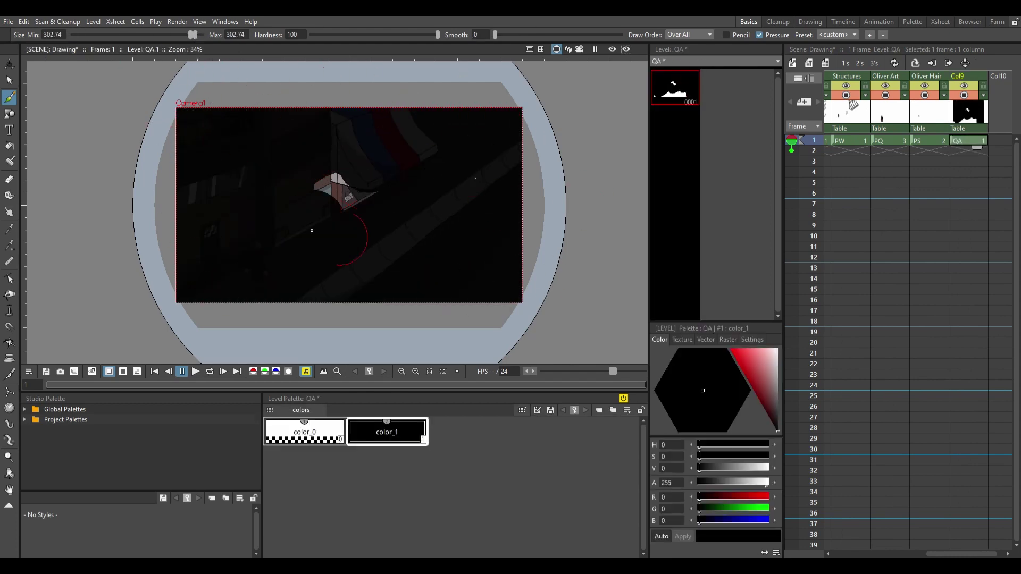
Step: Set up translucent black styles named Darkest, Mid and Light, and name the column Shadows
left_click(932, 194)
left_click(967, 141)
type("Light")
left_click(469, 431)
left_click_drag(480, 174, 224, 160)
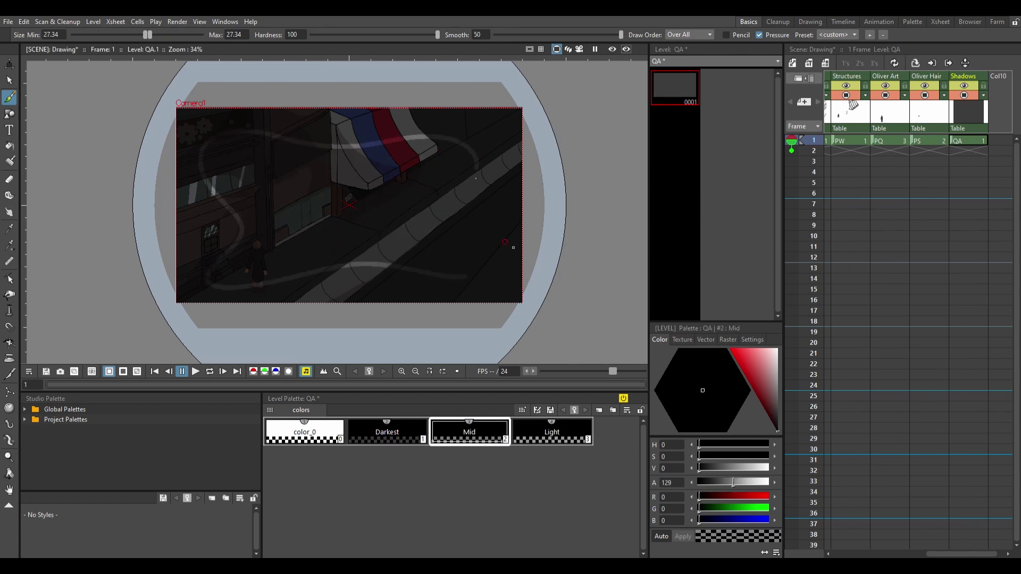
left_click_drag(340, 202, 223, 176)
key("ctrl+z")
key("ctrl+z")
key("ctrl+z")
Step: Paint a broad Mid patch over the middle of the frame with a size 64.2 brush, and add smaller Light patches within it
mouse_move(257, 280)
left_mouse_down()
mouse_move(250, 223)
mouse_move(297, 149)
left_mouse_up()
mouse_move(315, 248)
left_mouse_down()
mouse_move(463, 266)
mouse_move(474, 213)
mouse_move(297, 165)
mouse_move(485, 196)
mouse_move(372, 159)
mouse_move(468, 140)
left_mouse_up()
left_click(495, 445)
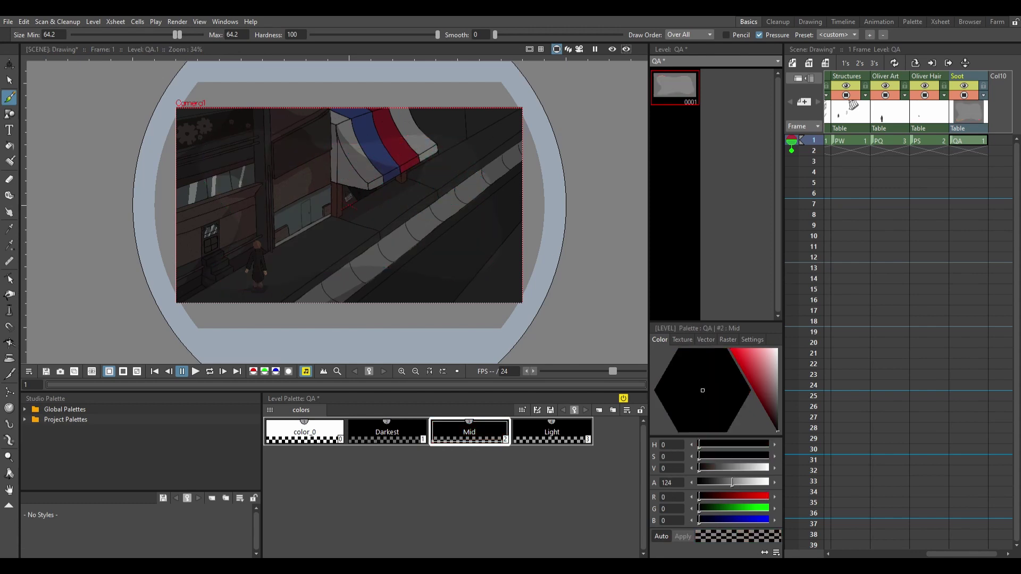
left_click(552, 431)
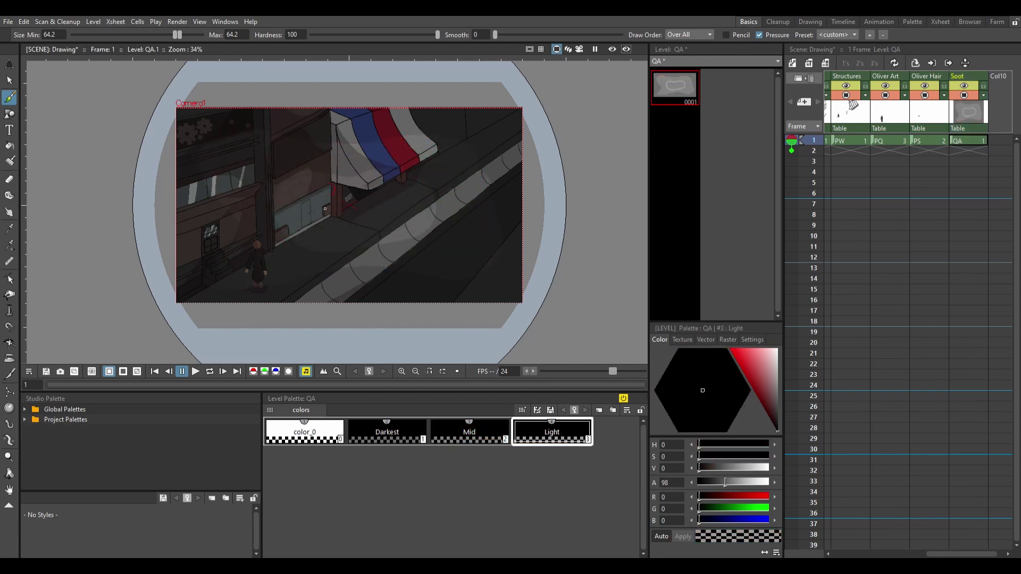
key("2")
left_click(304, 458)
left_click(727, 339)
left_click(670, 399)
key("ctrl+z")
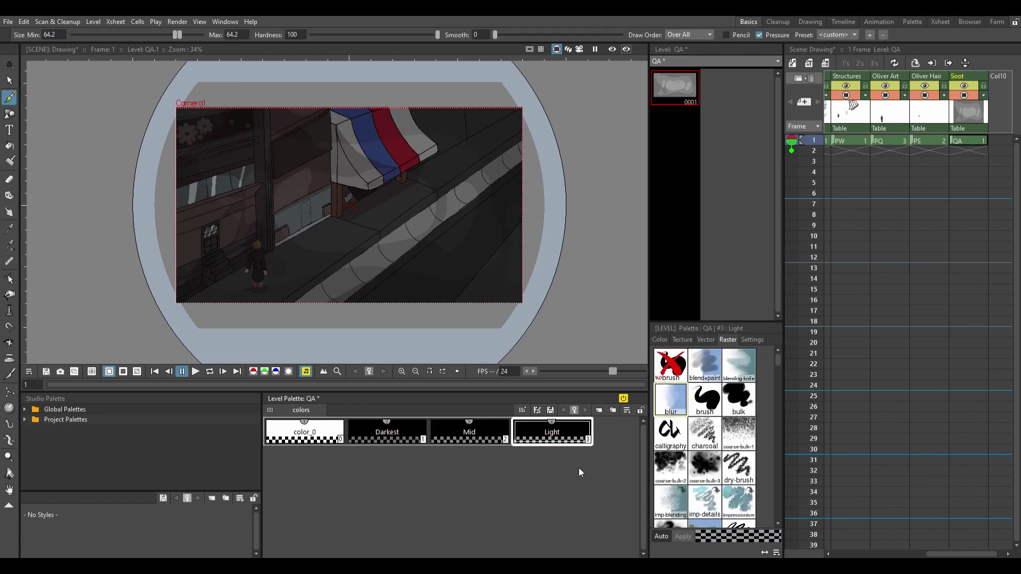
Step: Paint soft dark smudges across the frame in the column beside Soot and name that column Soot Effects
left_click(996, 142)
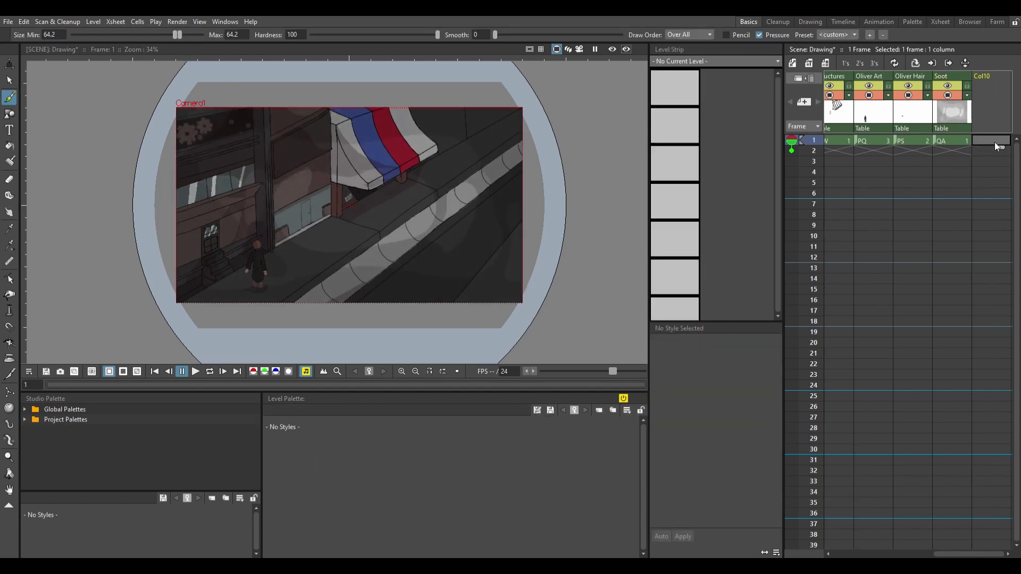
left_click(234, 282)
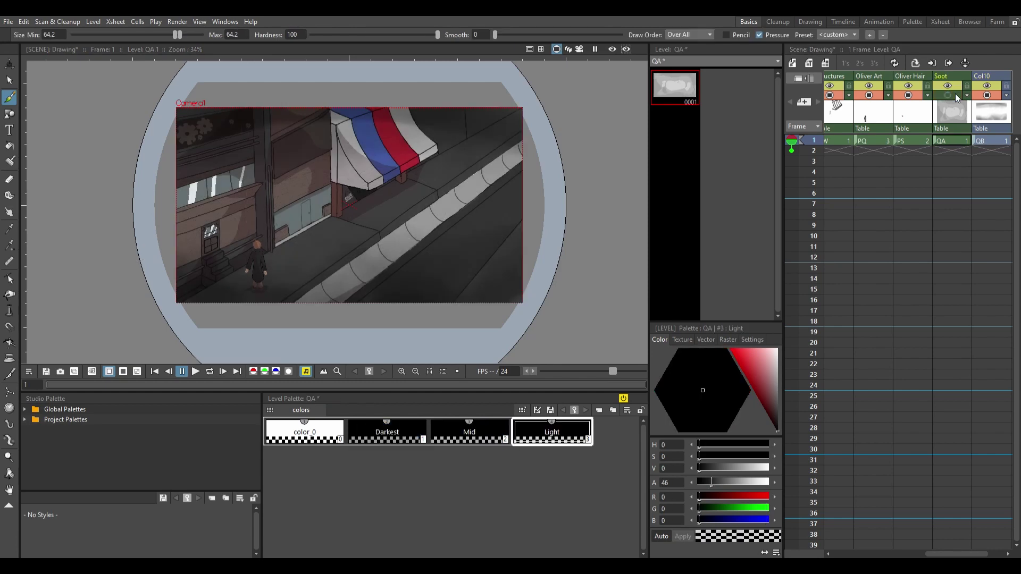
left_click(988, 95)
type("Soot Effects")
key("Return")
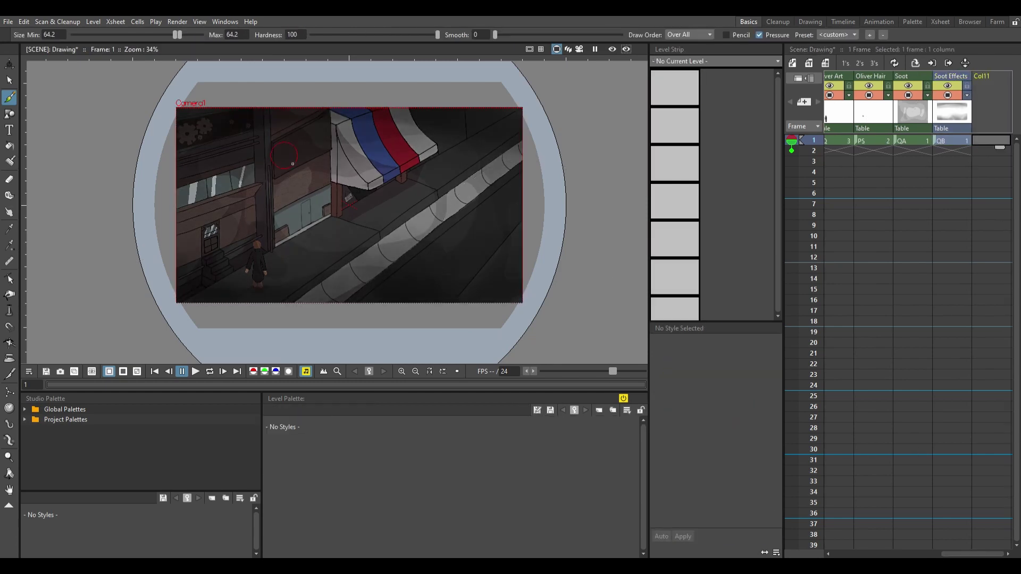
Step: Paint a black vignette around the frame edges with Shade One in a new raster column, and soften its inner border with the Blend style
left_click(717, 264)
left_click_drag(354, 239, 250, 212)
key("ctrl+z")
left_click_drag(143, 35, 130, 35)
left_click_drag(181, 114, 183, 297)
mouse_move(518, 111)
left_mouse_down()
mouse_move(518, 298)
mouse_move(180, 287)
left_mouse_up()
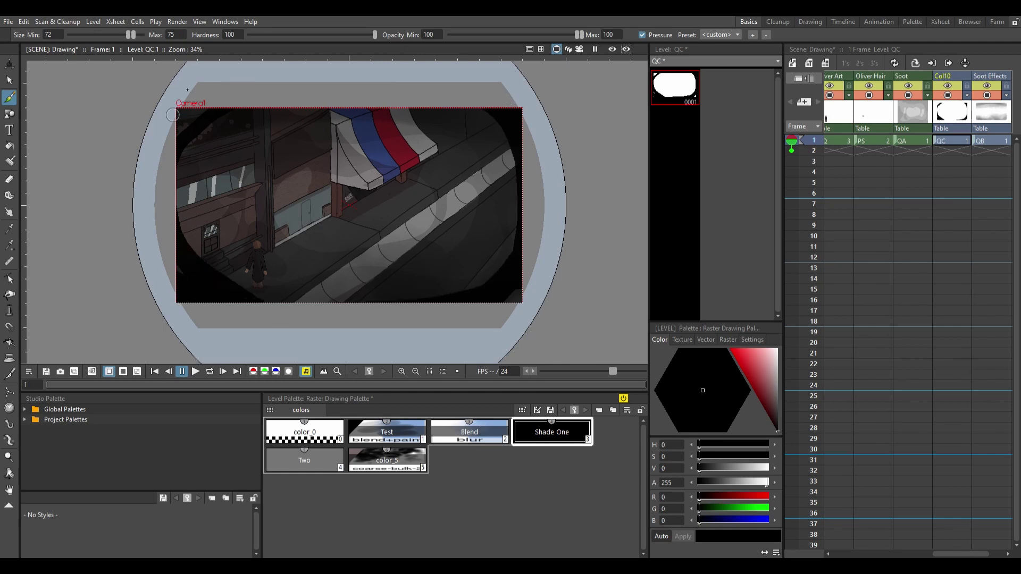
left_click_drag(211, 133, 495, 112)
left_click(469, 432)
left_click_drag(181, 186, 425, 286)
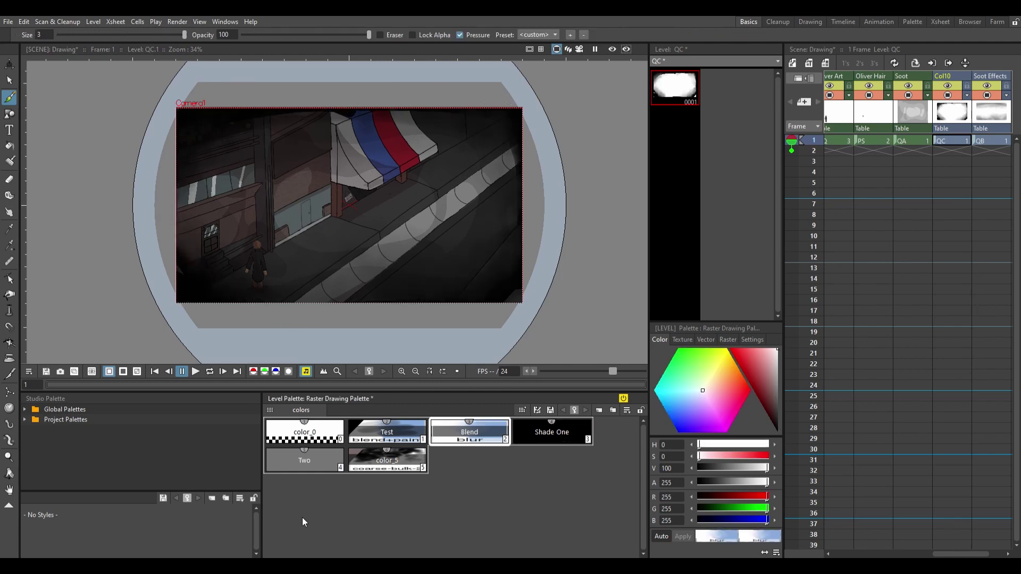
Step: Paint orange rim highlights at alpha 106 along the character's collar, shoulders, sleeves and hand in the empty column before Lined
left_click(874, 140)
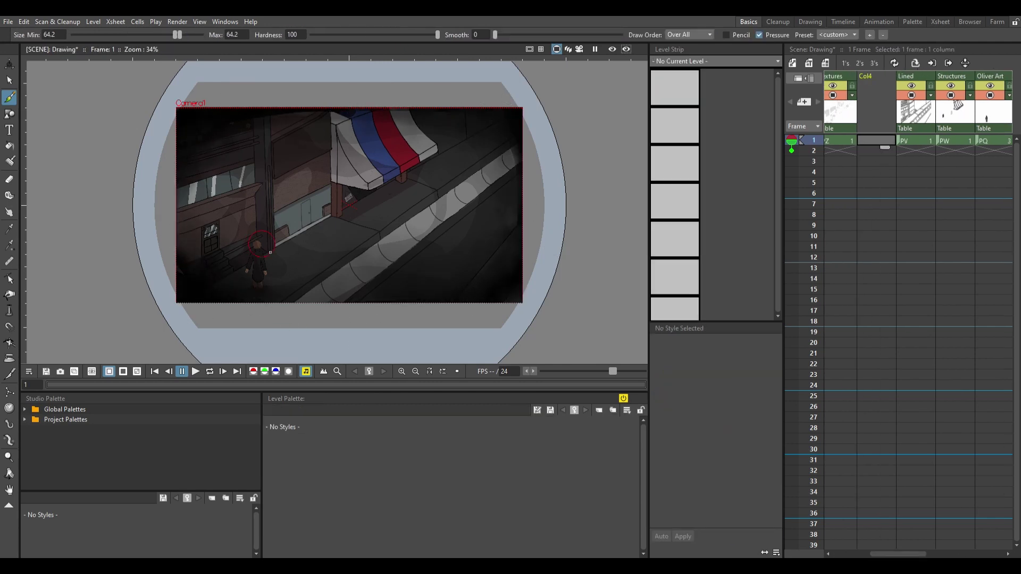
scroll(269, 203, "up", 10)
left_click(737, 377)
left_click_drag(766, 481, 735, 482)
left_click_drag(282, 319, 275, 213)
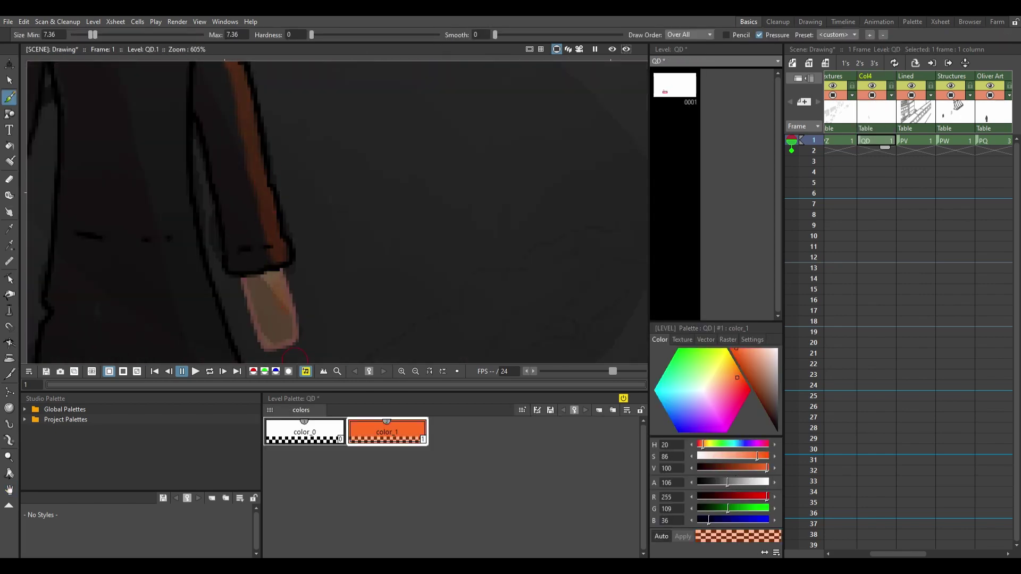
key("space")
scroll(293, 218, "down", 2)
left_click_drag(250, 175, 395, 184)
scroll(395, 184, "down", 8)
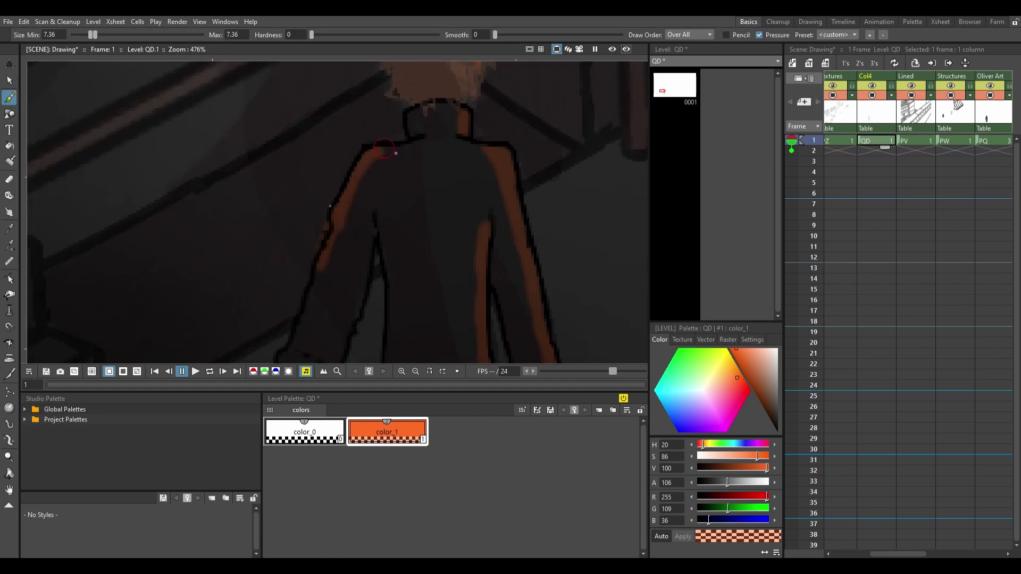
Step: Tint the end of the ledge below the windows orange at alpha 46, and save with the column named Highlights
scroll(496, 240, "up", 5)
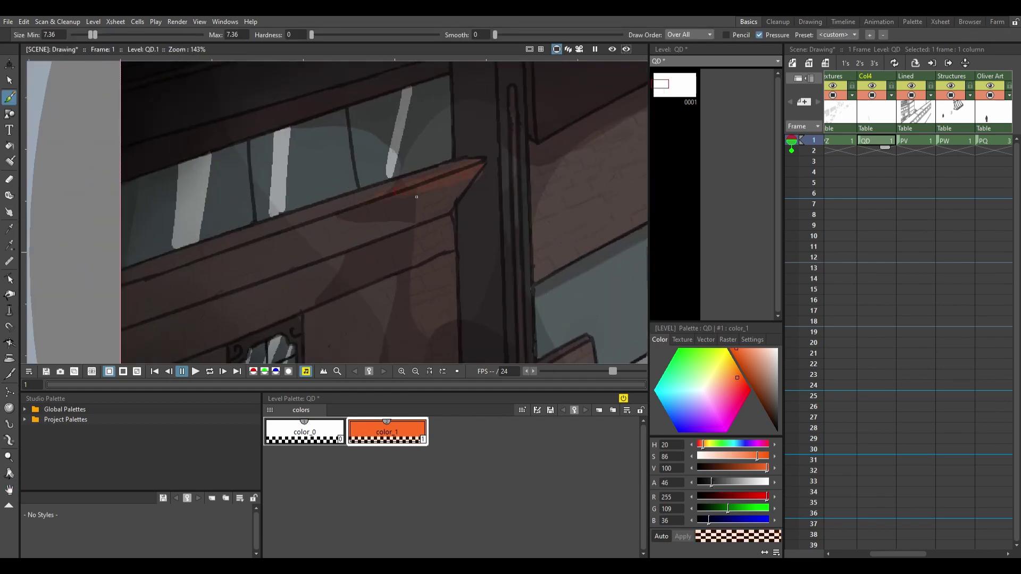
key("ctrl+s")
scroll(416, 197, "down", 3)
double_click(884, 78)
type("Highlights")
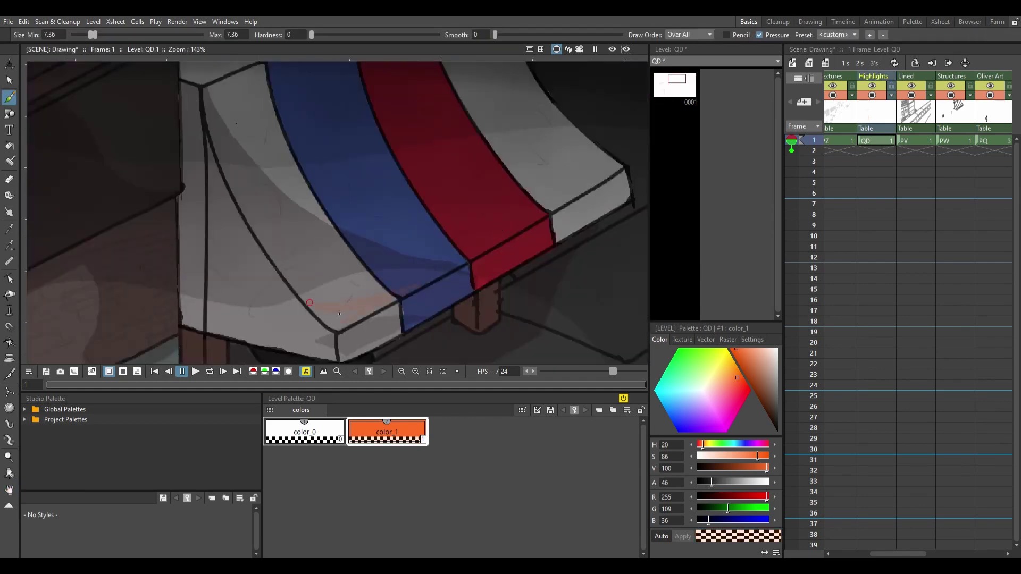
Step: Paint faint orange highlights at alpha 46 along the lower part of the awning
left_click(630, 193, "ctrl+alt")
scroll(568, 161, "down", 3)
left_click(459, 151, "ctrl+alt")
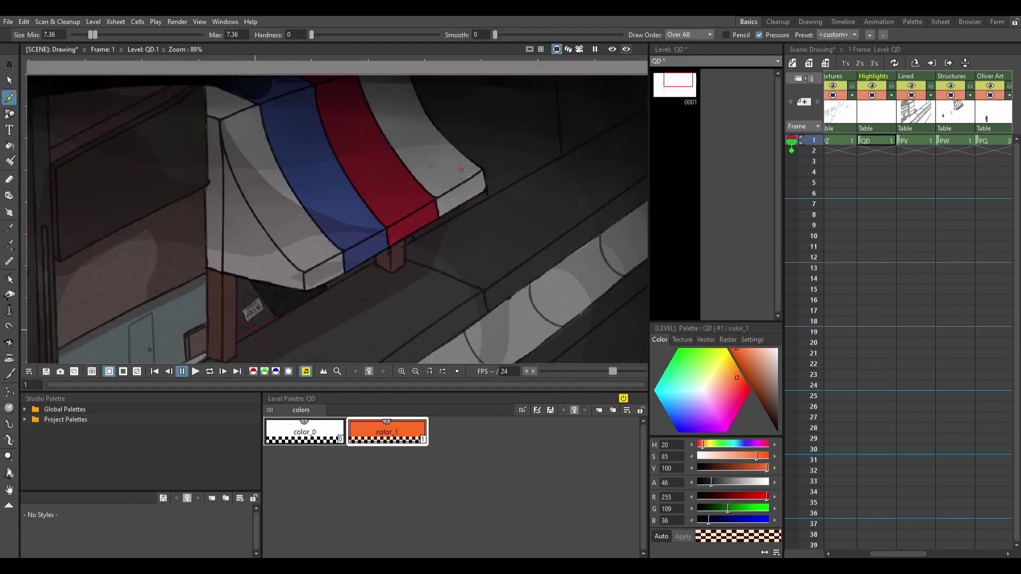
scroll(488, 195, "down", 3)
scroll(296, 272, "up", 6)
Step: Hide the line art in the Lined and Structures columns
scroll(337, 303, "down", 8)
left_click(967, 95)
left_click(927, 95)
left_click(968, 76)
left_click(1006, 95)
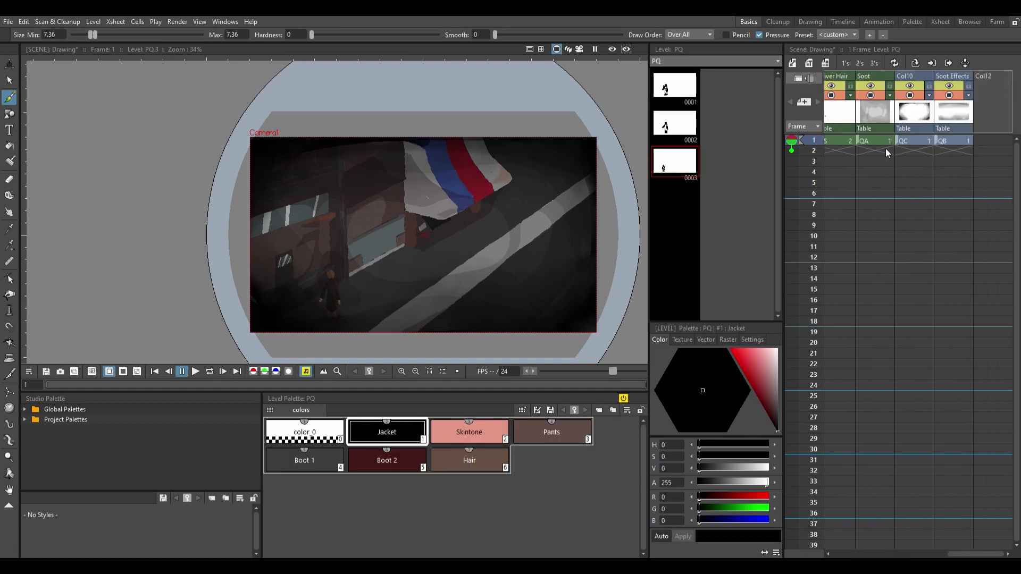
Step: Draw an orange U shape with a dot on each side on the black area under the awning, and name the column THingy
left_click(363, 232, "ctrl+alt")
scroll(363, 233, "up", 11)
scroll(363, 233, "up", 3)
left_click(355, 190)
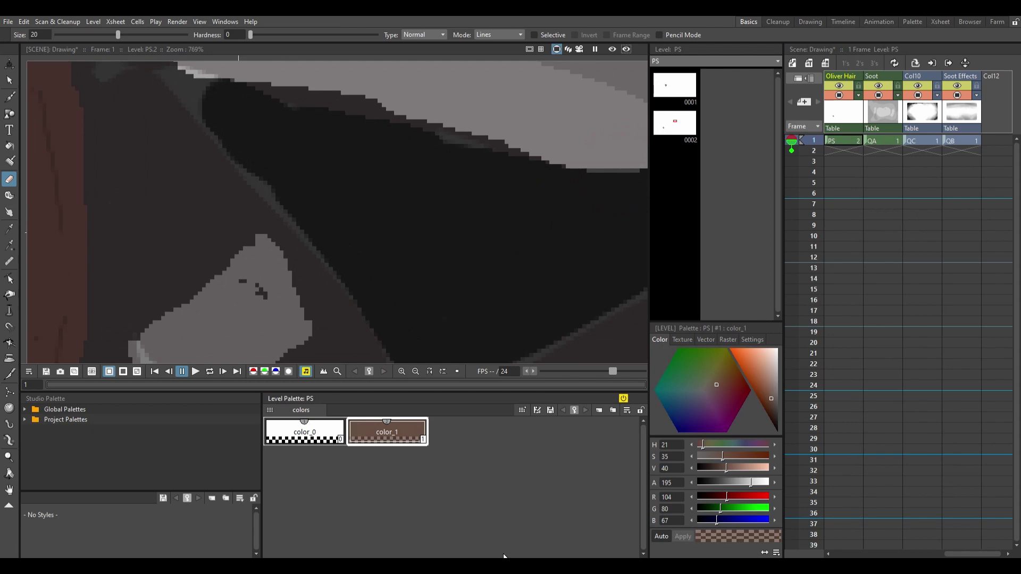
left_click(387, 208)
left_click_drag(409, 183, 473, 205)
left_click(511, 229)
left_click(627, 252, "ctrl+alt")
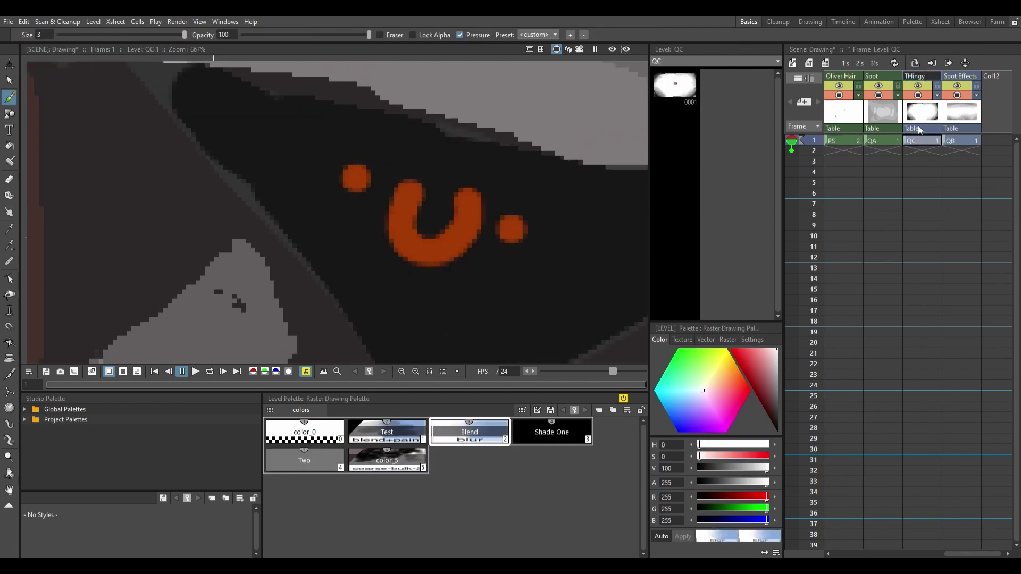
Step: Thicken the orange marks under the awning with style Two and blur them into a soft glow with Blend
mouse_move(387, 217)
left_mouse_down()
mouse_move(436, 202)
mouse_move(510, 229)
left_mouse_up()
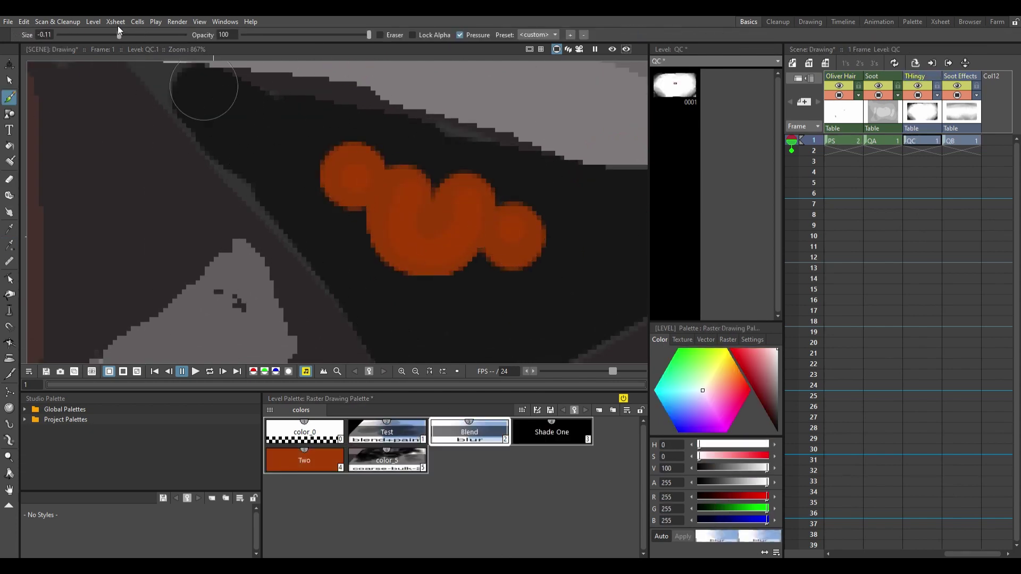
left_click_drag(372, 186, 570, 242)
scroll(449, 250, "down", 15)
key("space")
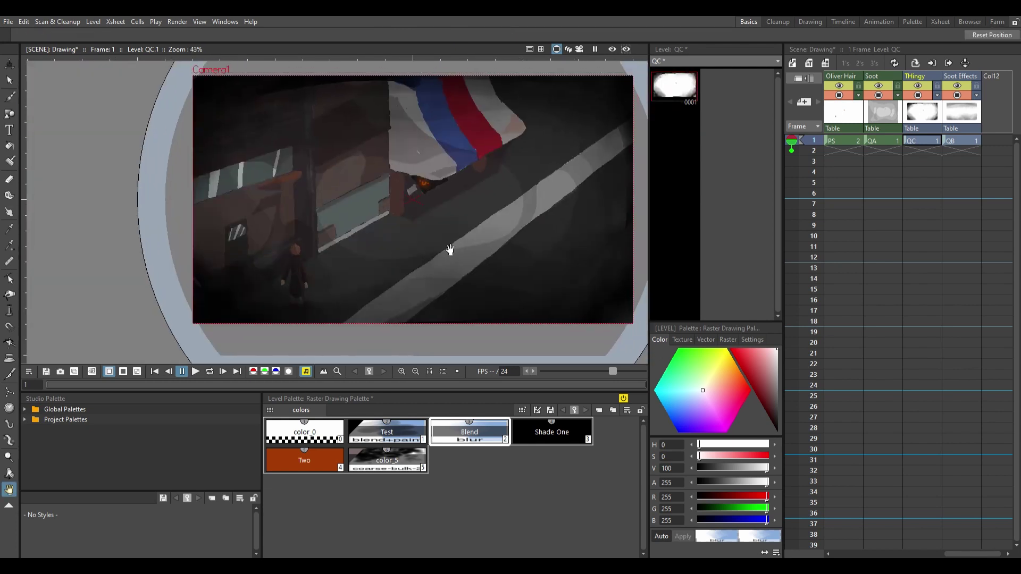
Step: Delete the Highlights column and show the Lined and Structures line art again
left_click(516, 265, "ctrl+alt")
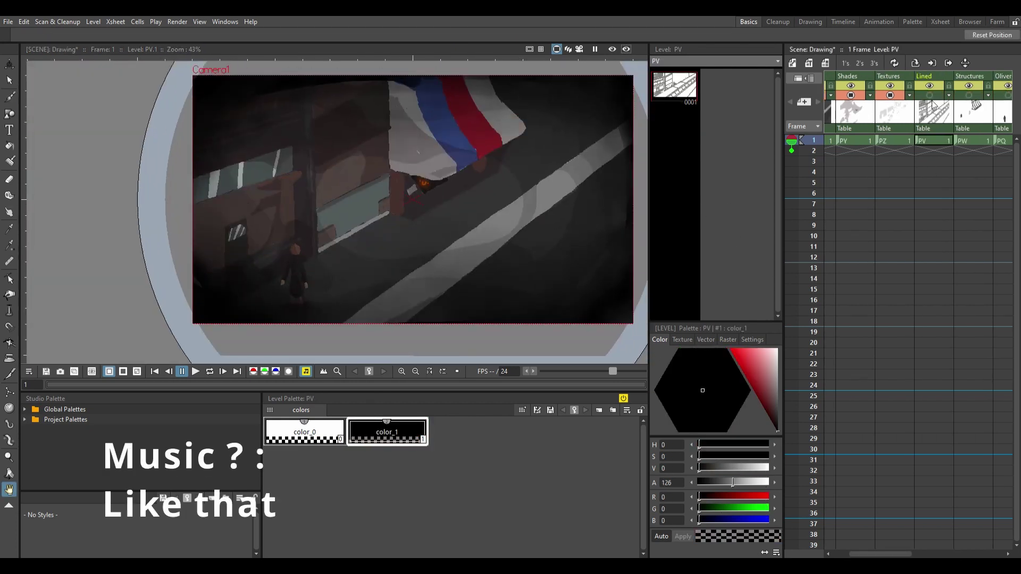
left_click(260, 258, "ctrl+alt")
left_click(260, 259, "ctrl+alt")
Step: Erase parts of the dark vignette near the character in the THingy column with a size 49 eraser at hardness 100
key("a")
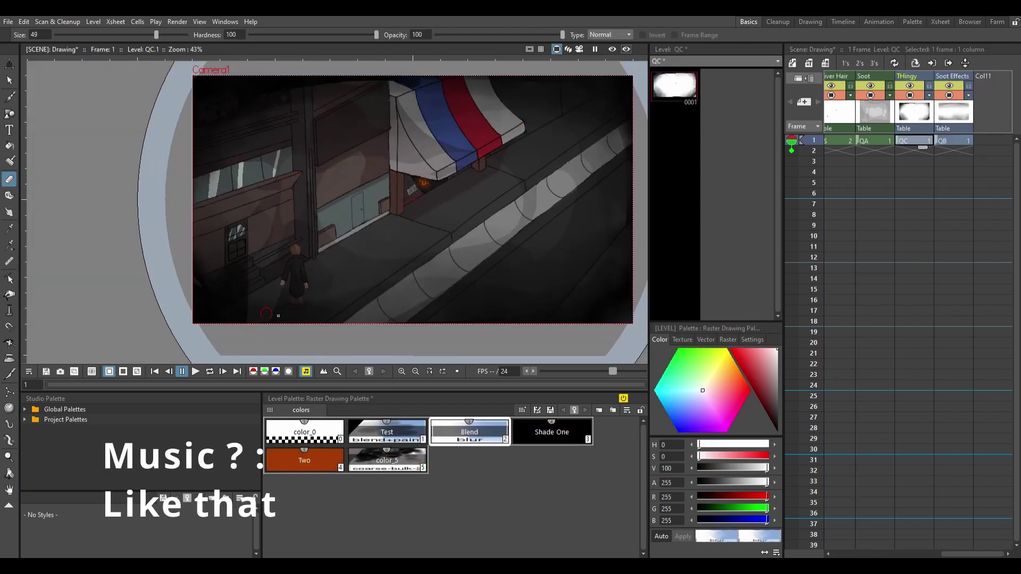
left_click(442, 301, "ctrl+alt")
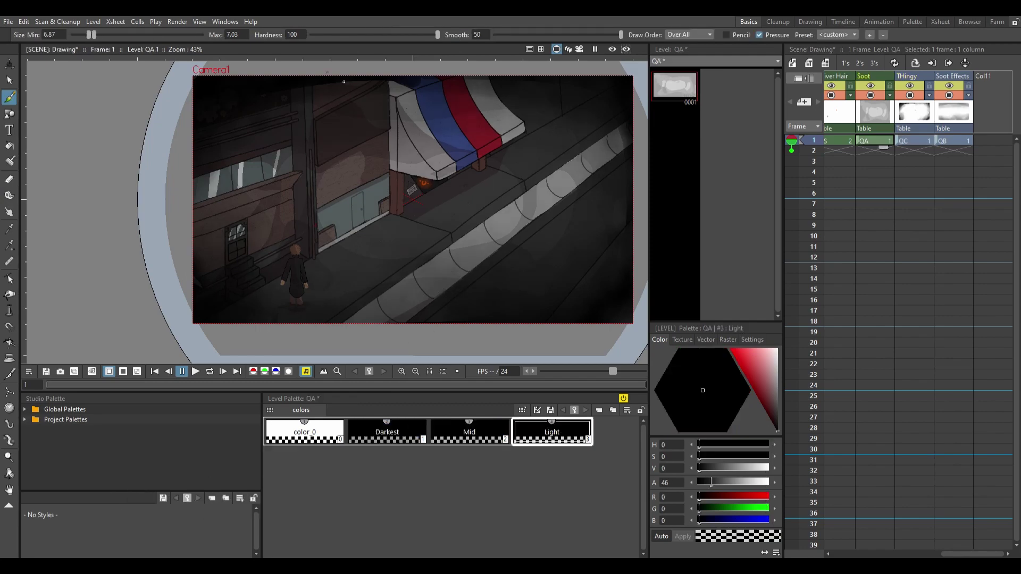